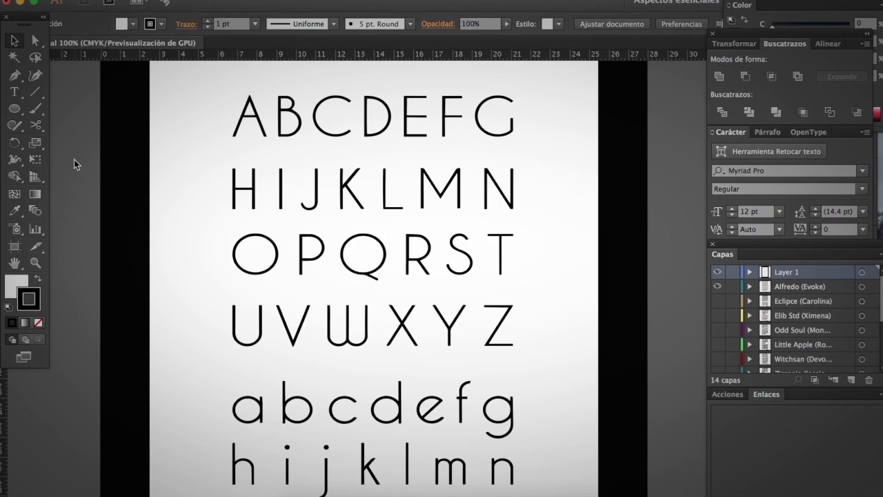
Step: Examine the uppercase and lowercase letters of the Evoke alphabet on the artboard
{"action": "scroll", "coordinate": [157, 245], "scroll_direction": "down", "scroll_amount": 1}
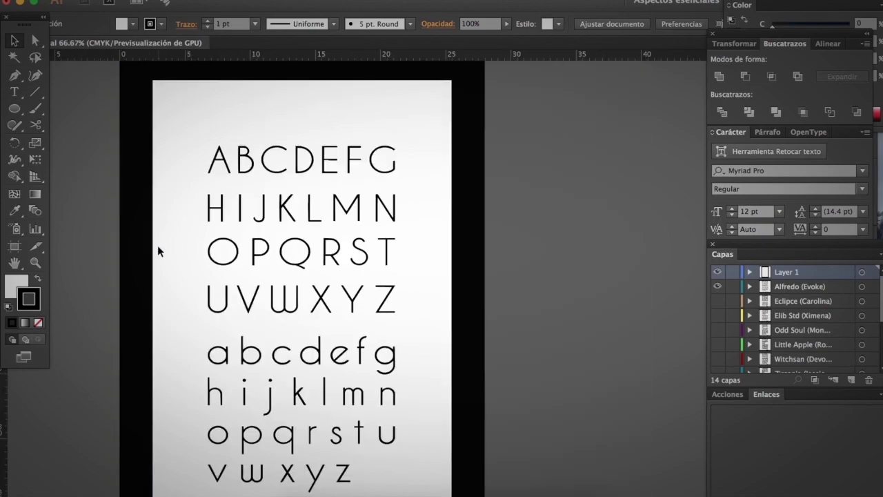
{"action": "scroll", "coordinate": [251, 298], "scroll_direction": "left", "scroll_amount": 3}
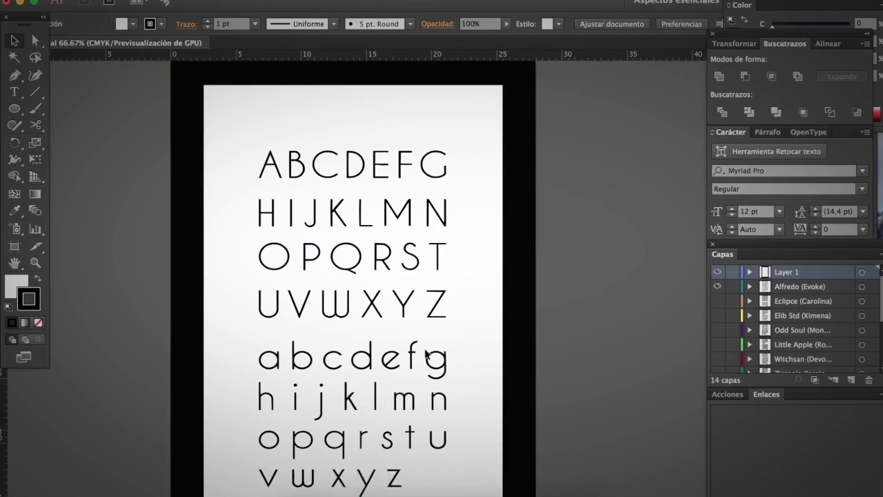
{"action": "scroll", "coordinate": [424, 350], "scroll_direction": "down", "scroll_amount": 2}
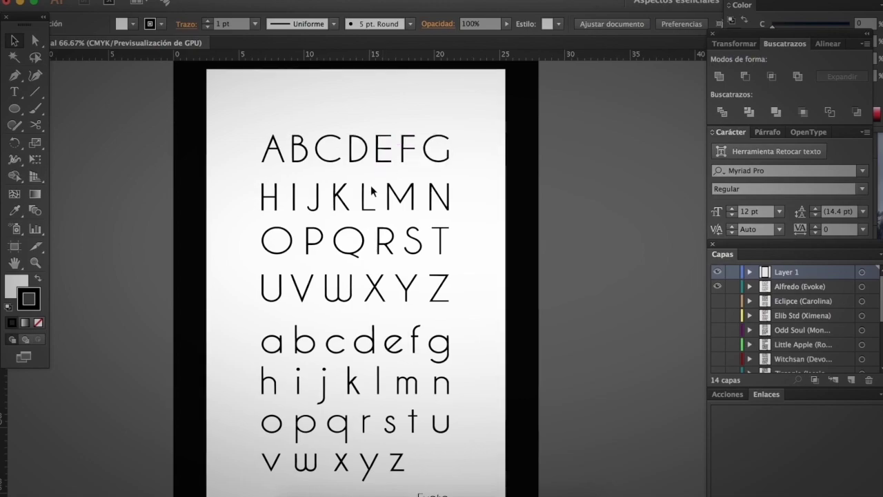
{"action": "scroll", "coordinate": [371, 191], "scroll_direction": "up", "scroll_amount": 1}
{"action": "scroll", "coordinate": [414, 355], "scroll_direction": "down", "scroll_amount": 3}
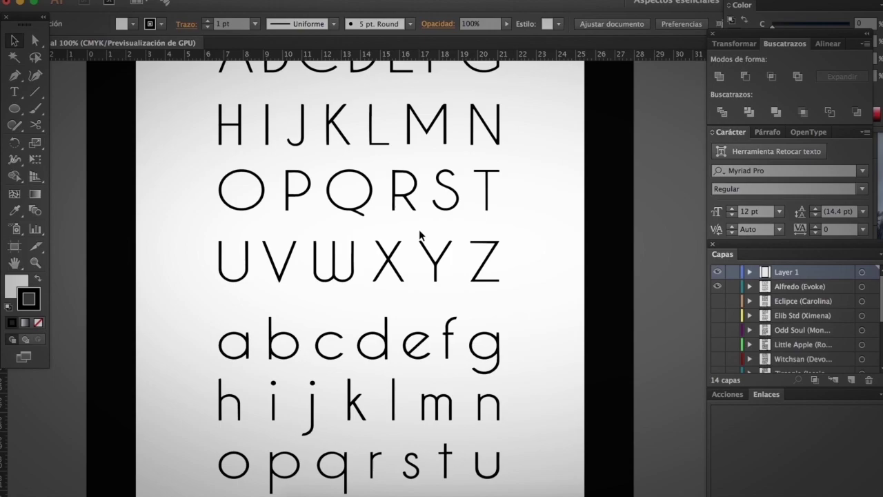
{"action": "scroll", "coordinate": [420, 235], "scroll_direction": "up", "scroll_amount": 1}
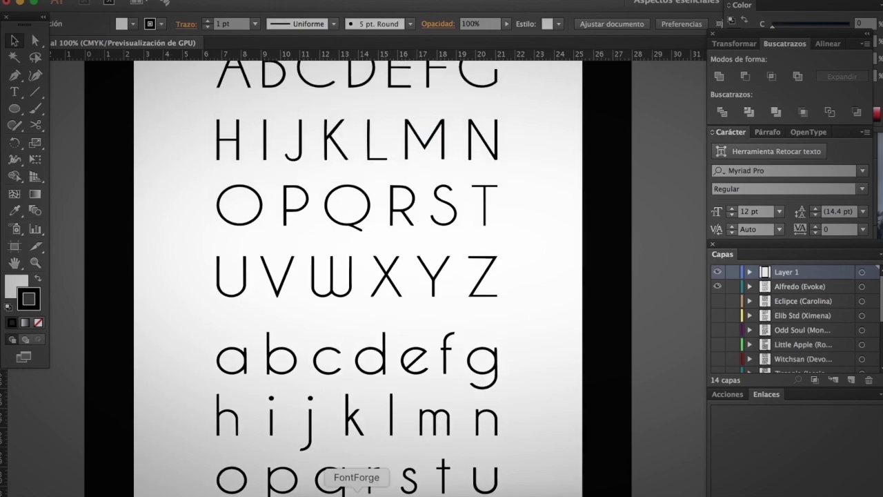
Step: Toggle the visibility of the Evoke, Eclipce, Elib Std and Odd Soul layers to compare alphabets, leaving only Evoke shown over Layer 1
{"action": "left_click", "coordinate": [717, 286]}
{"action": "left_click", "coordinate": [719, 301]}
{"action": "key", "text": "super+minus"}
{"action": "left_click", "coordinate": [719, 301]}
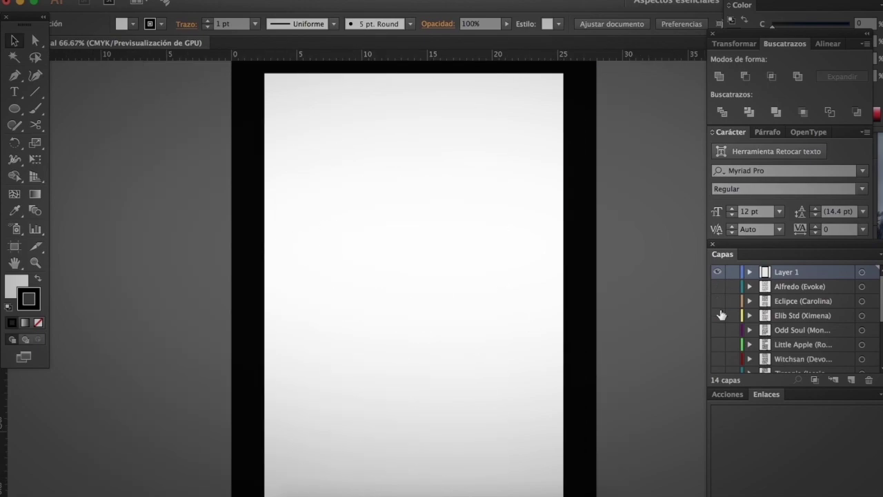
{"action": "left_click", "coordinate": [719, 316]}
{"action": "left_click", "coordinate": [719, 315]}
{"action": "left_click", "coordinate": [719, 330]}
{"action": "left_click", "coordinate": [721, 332]}
{"action": "left_click", "coordinate": [718, 287]}
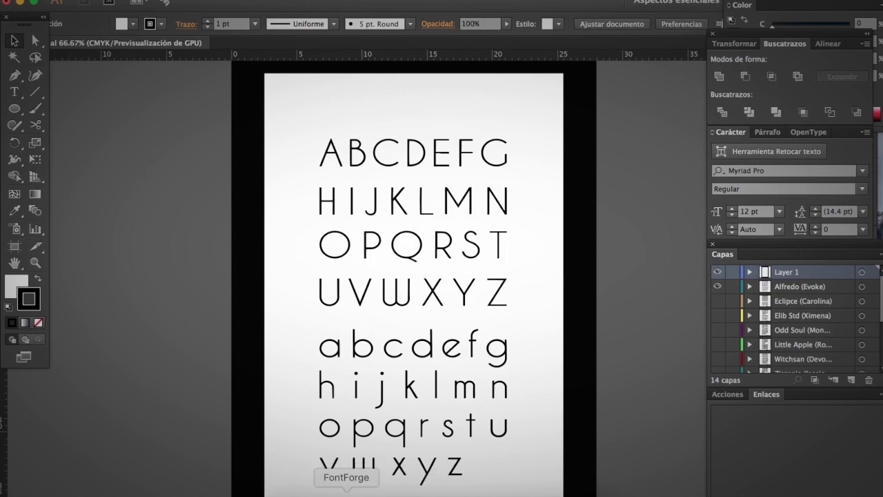
Step: Switch to FontForge and inspect the glyph slots for capital A, small a, circumflex and capital E
{"action": "left_click", "coordinate": [347, 493]}
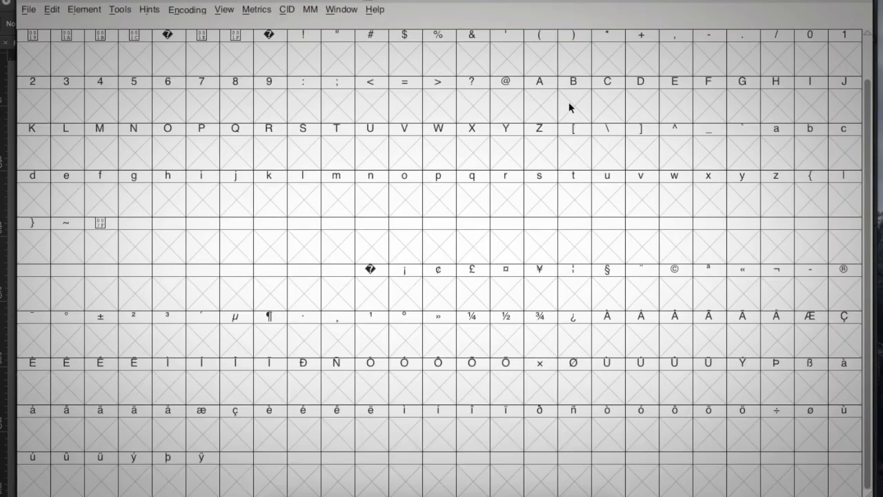
{"action": "left_click", "coordinate": [541, 107]}
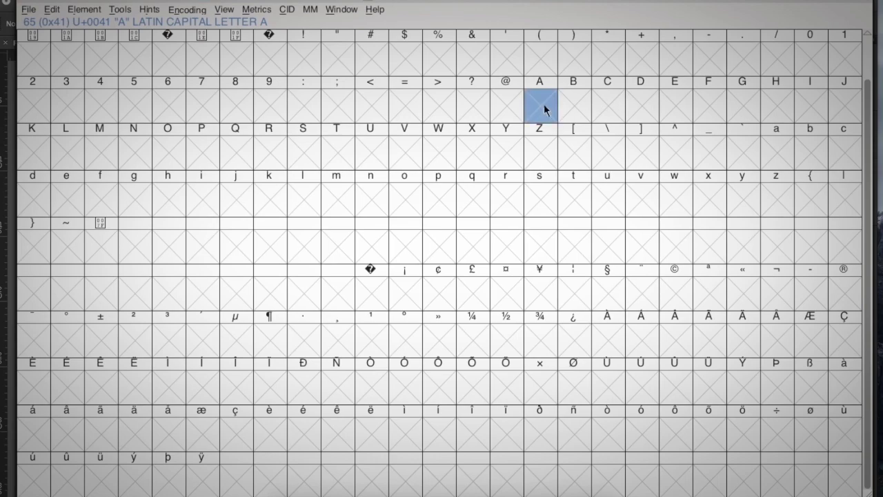
{"action": "left_click", "coordinate": [779, 152]}
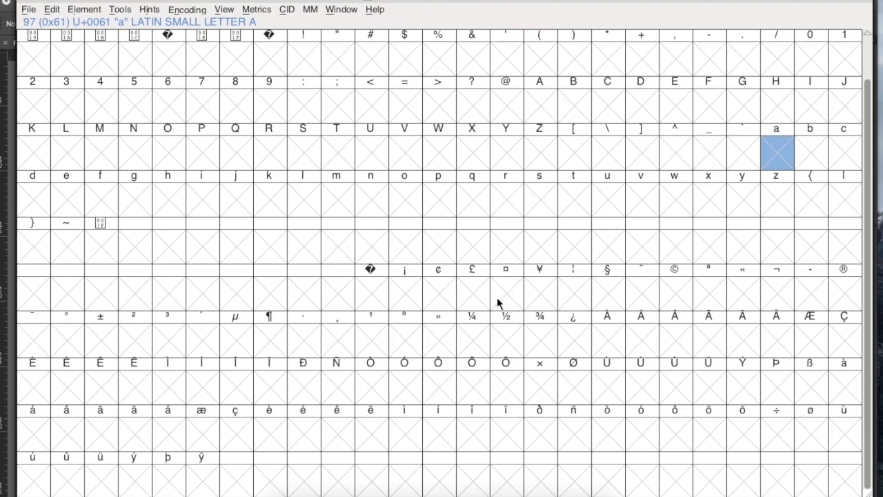
{"action": "left_click", "coordinate": [540, 108]}
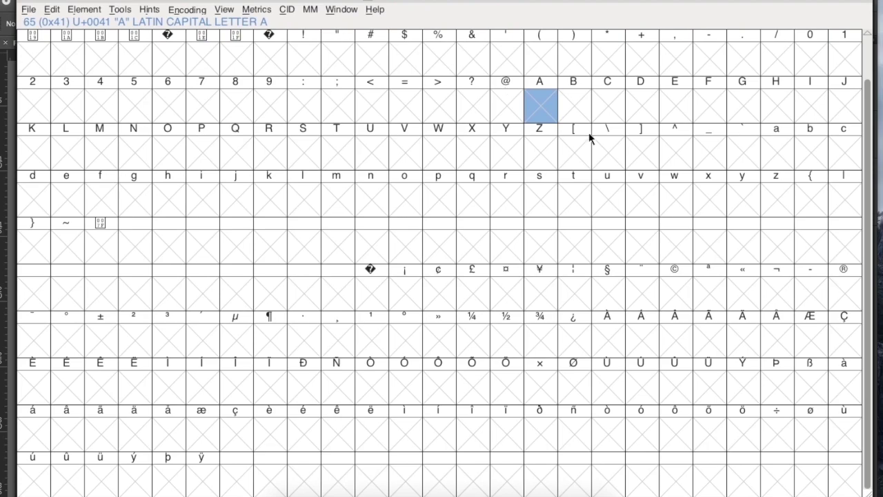
{"action": "left_click", "coordinate": [675, 151]}
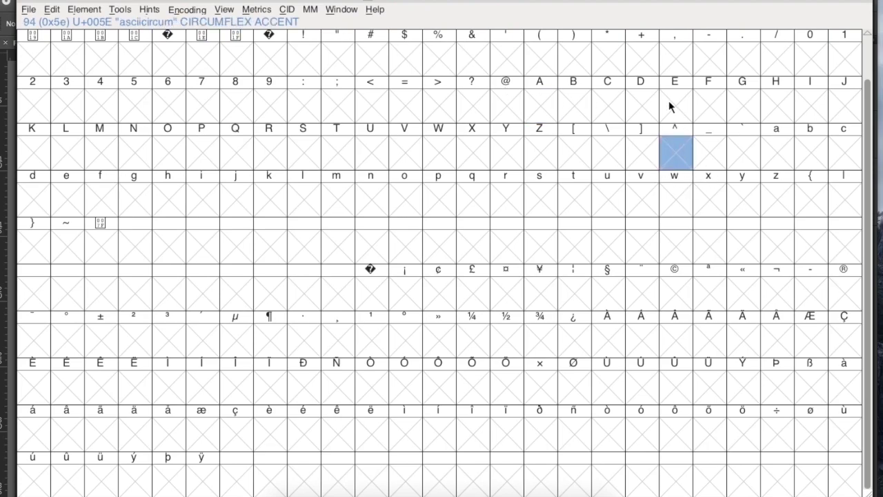
{"action": "left_click", "coordinate": [669, 101]}
{"action": "left_click", "coordinate": [671, 67]}
{"action": "left_click", "coordinate": [671, 97]}
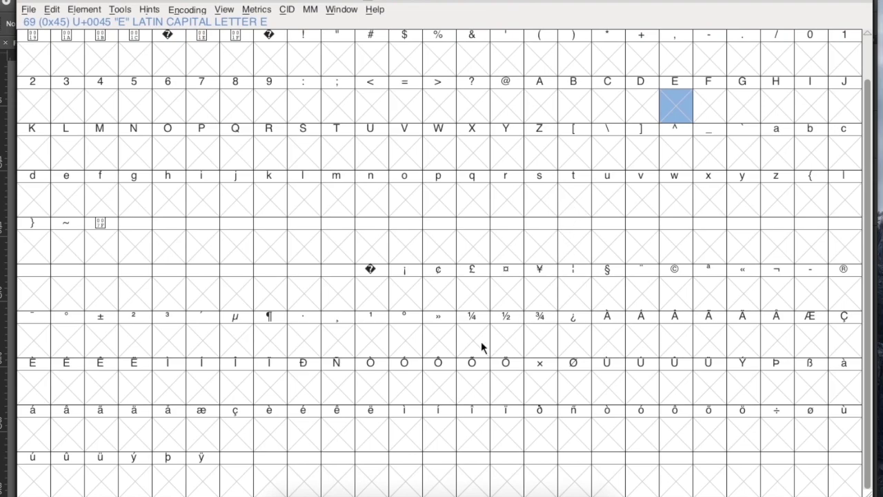
Step: Inspect the glyph slots for capital Ñ and small ñ, and return the selection to capital A
{"action": "left_click", "coordinate": [338, 376]}
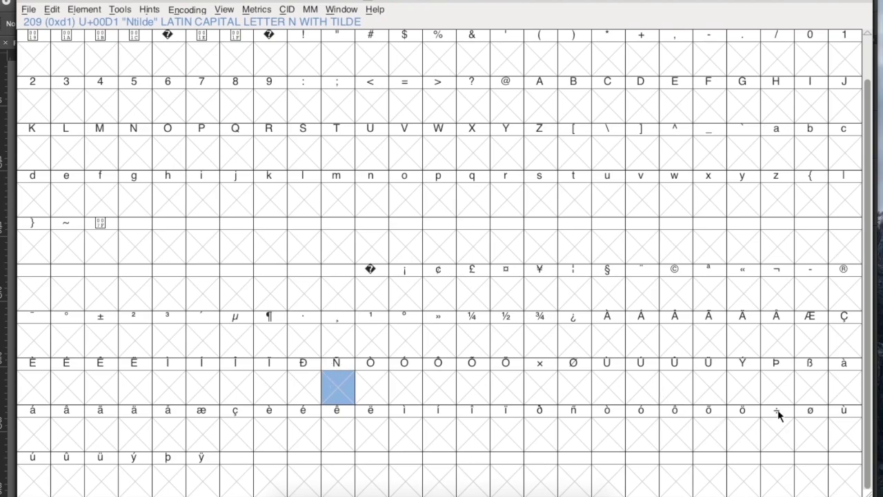
{"action": "left_click", "coordinate": [572, 428]}
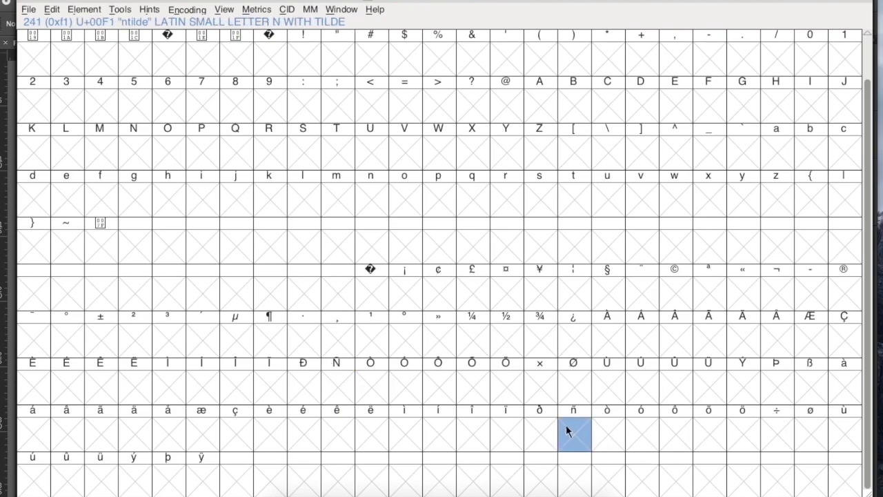
{"action": "scroll", "coordinate": [544, 333], "scroll_direction": "up", "scroll_amount": 1}
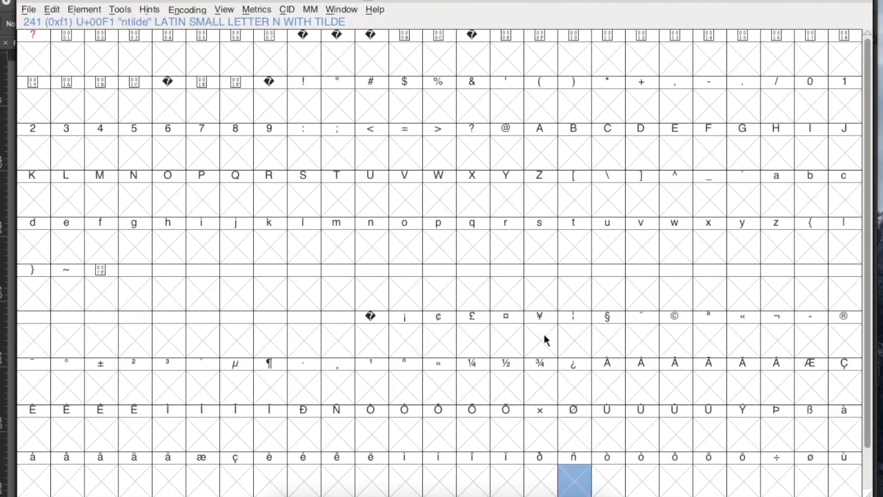
{"action": "left_click", "coordinate": [575, 152]}
{"action": "left_click", "coordinate": [518, 157]}
{"action": "left_click", "coordinate": [540, 160]}
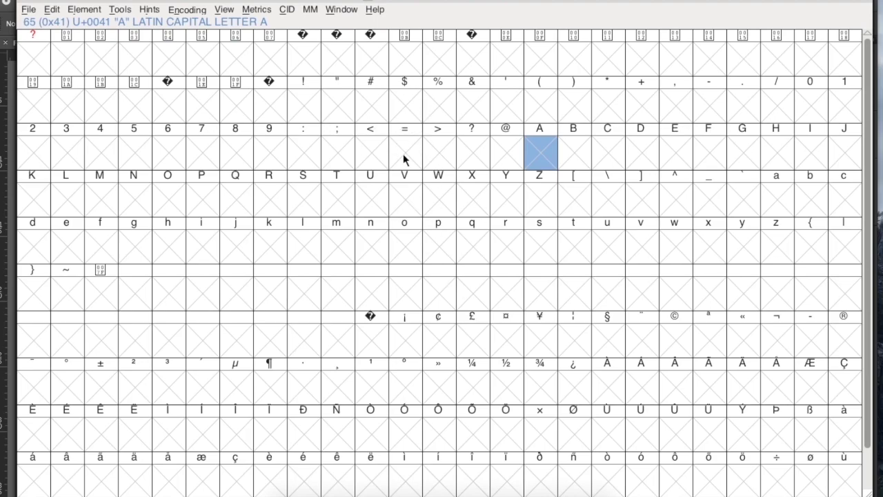
Step: Open the capital A glyph slot in its outline editing window and look over its guide lines
{"action": "mouse_move", "coordinate": [416, 97]}
{"action": "scroll", "coordinate": [366, 31], "scroll_direction": "down", "scroll_amount": 1}
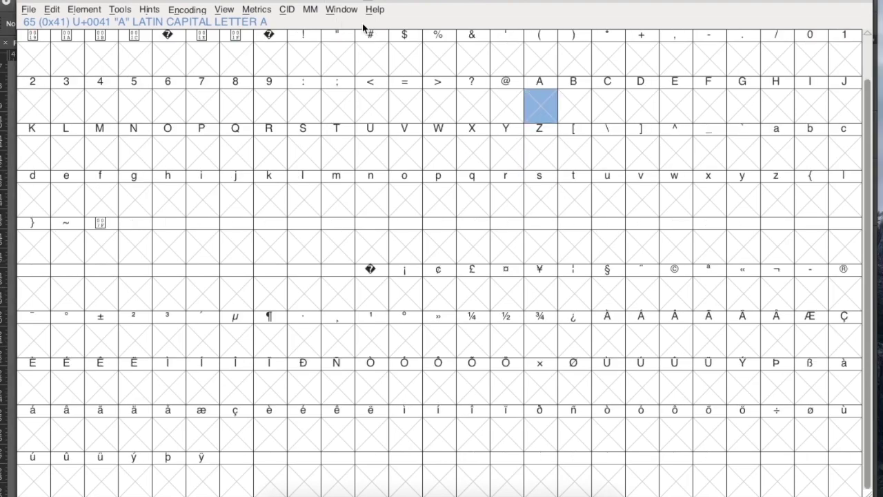
{"action": "double_click", "coordinate": [540, 105]}
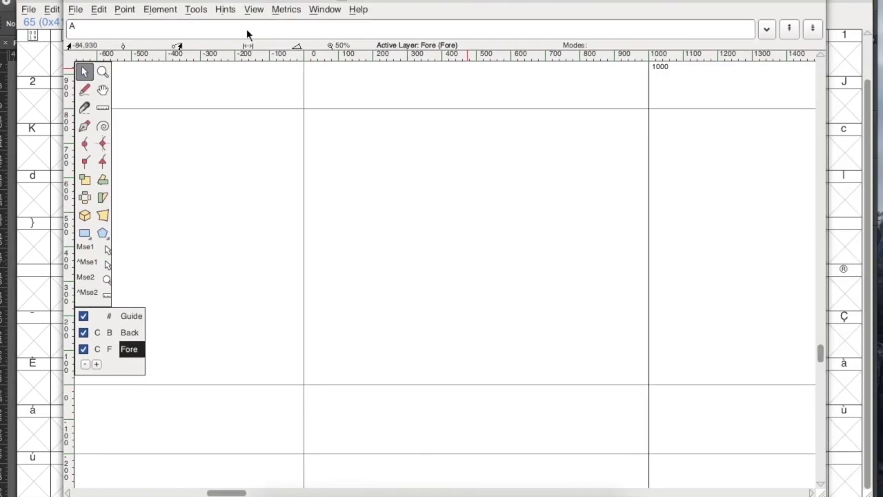
{"action": "scroll", "coordinate": [277, 142], "scroll_direction": "down", "scroll_amount": 1}
{"action": "scroll", "coordinate": [278, 142], "scroll_direction": "right", "scroll_amount": 1}
{"action": "left_click", "coordinate": [78, 27]}
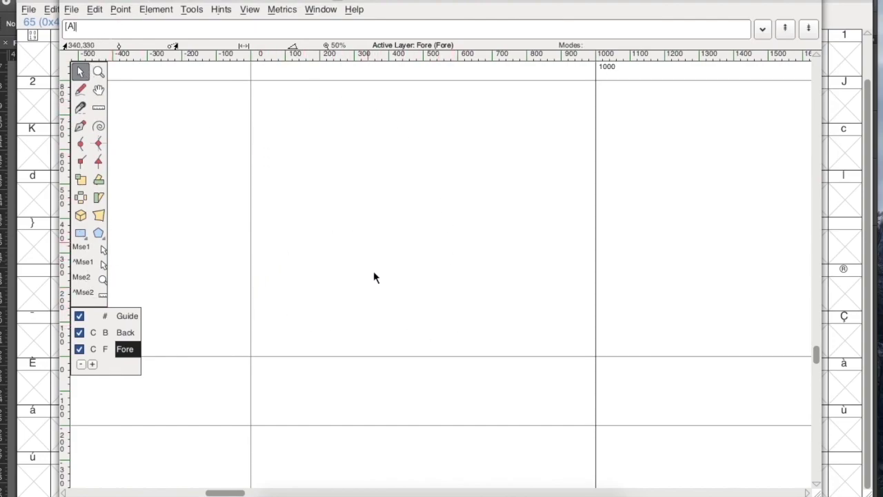
{"action": "scroll", "coordinate": [342, 298], "scroll_direction": "right", "scroll_amount": 2}
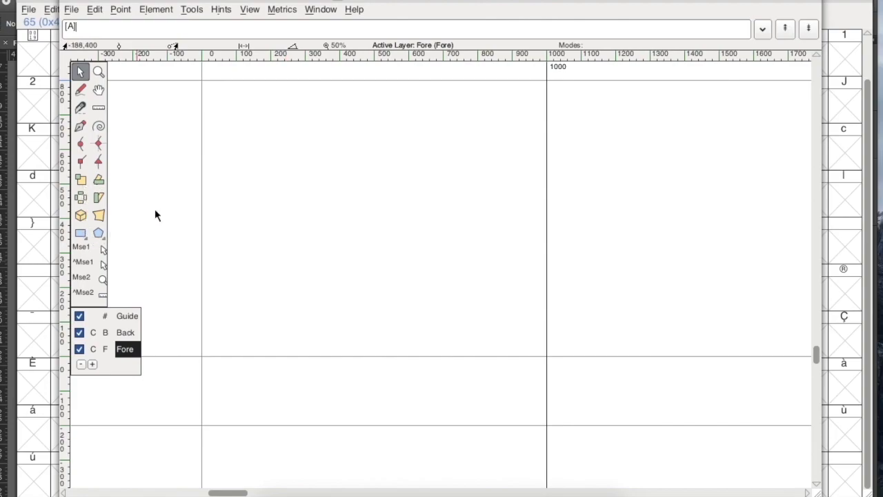
{"action": "scroll", "coordinate": [244, 211], "scroll_direction": "up", "scroll_amount": 1}
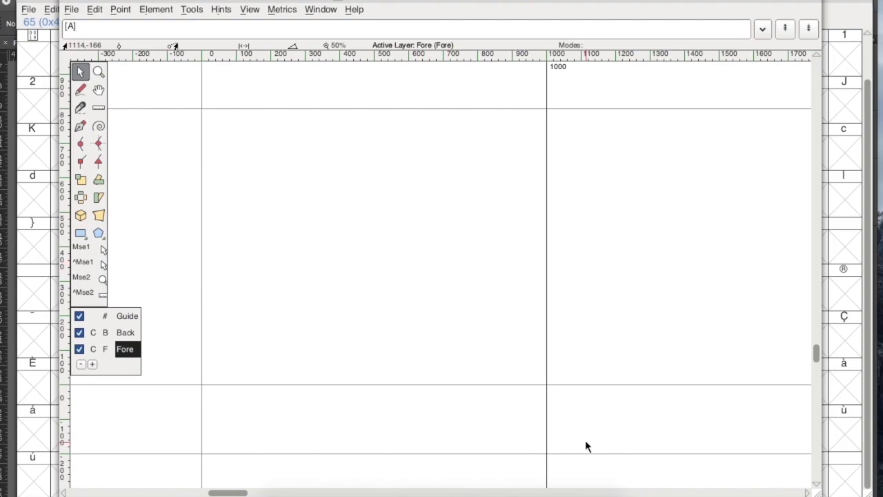
Step: Bring up the Glifos folder in Finder and preview T02B_01-estructura_mayusc_minusc.jpg.jpg beside the glyph's guide lines
{"action": "left_click", "coordinate": [586, 491]}
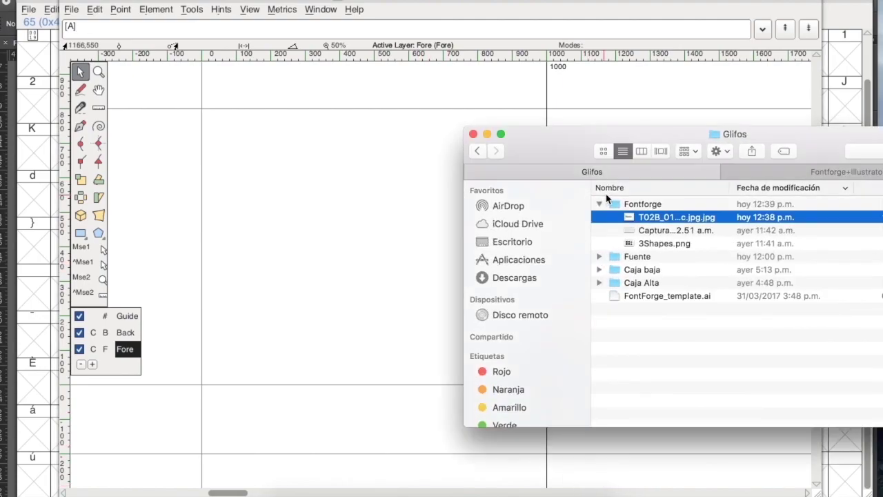
{"action": "key", "text": "space"}
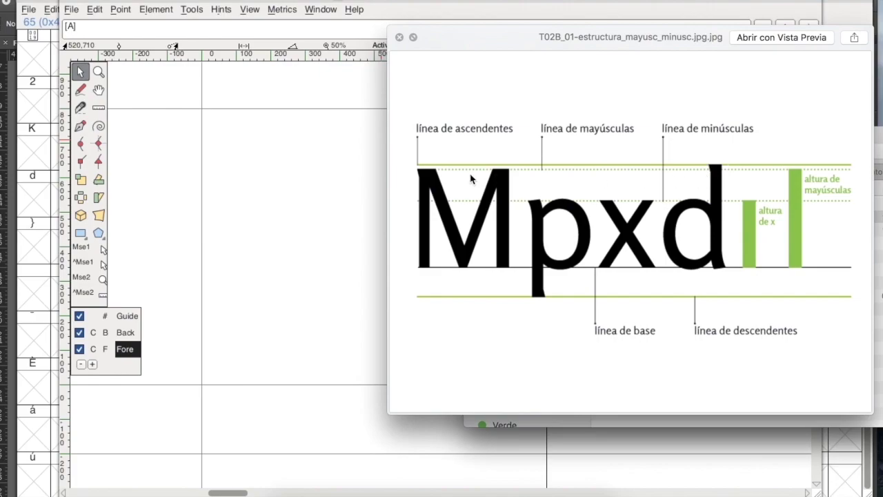
{"action": "left_click_drag", "start_coordinate": [492, 38], "coordinate": [360, 38]}
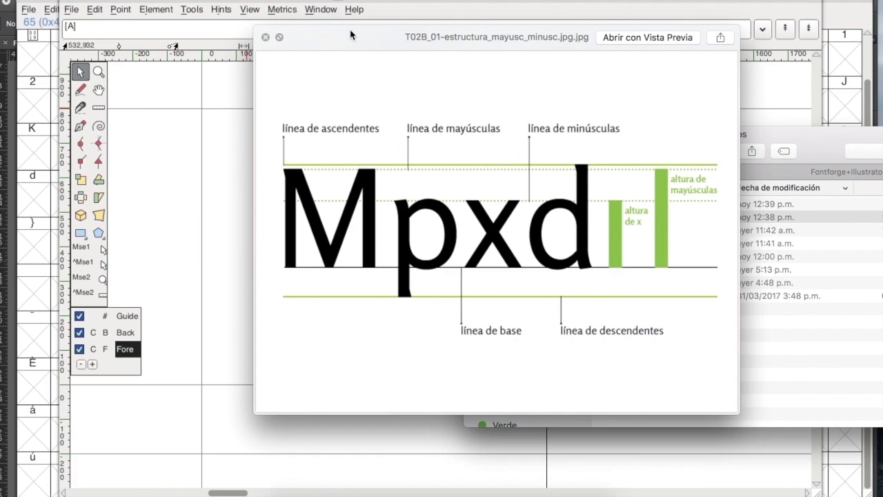
{"action": "left_click_drag", "start_coordinate": [350, 31], "coordinate": [411, 33]}
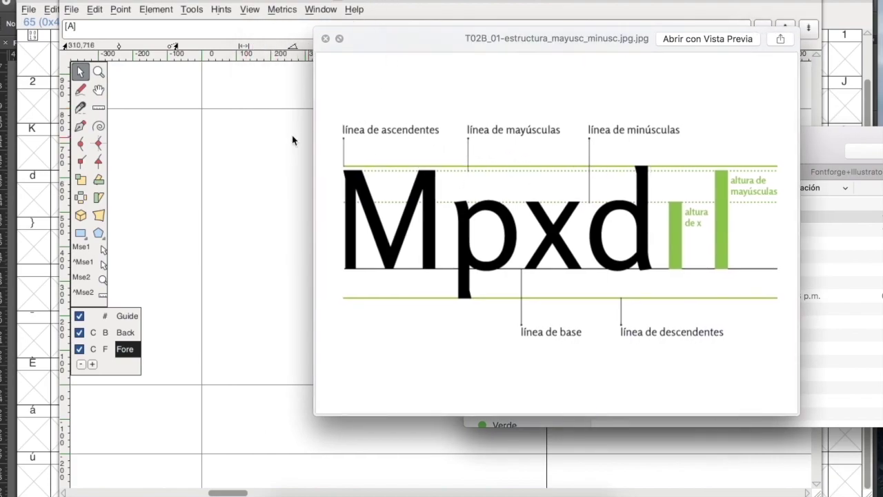
Step: Compare the diagram's ascender, base and descender lines with the horizontal guides of the capital A glyph
{"action": "scroll", "coordinate": [294, 345], "scroll_direction": "down", "scroll_amount": 2}
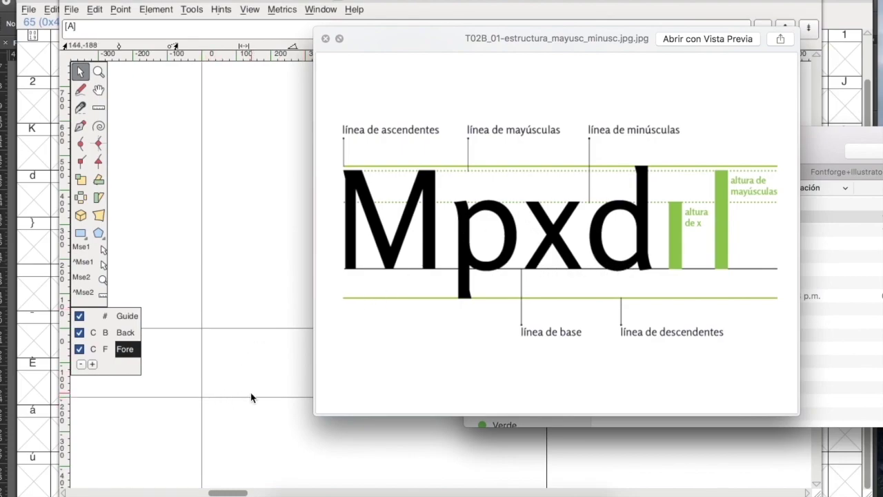
{"action": "scroll", "coordinate": [229, 405], "scroll_direction": "up", "scroll_amount": 3}
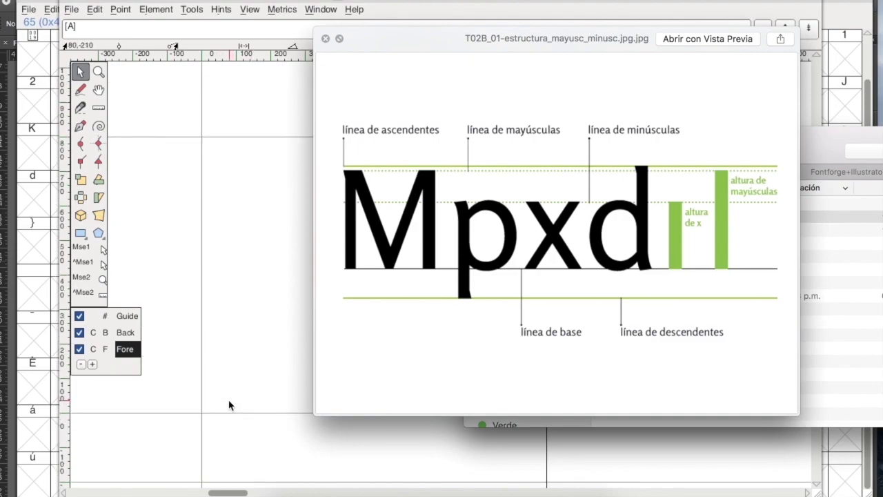
{"action": "scroll", "coordinate": [230, 405], "scroll_direction": "up", "scroll_amount": 3}
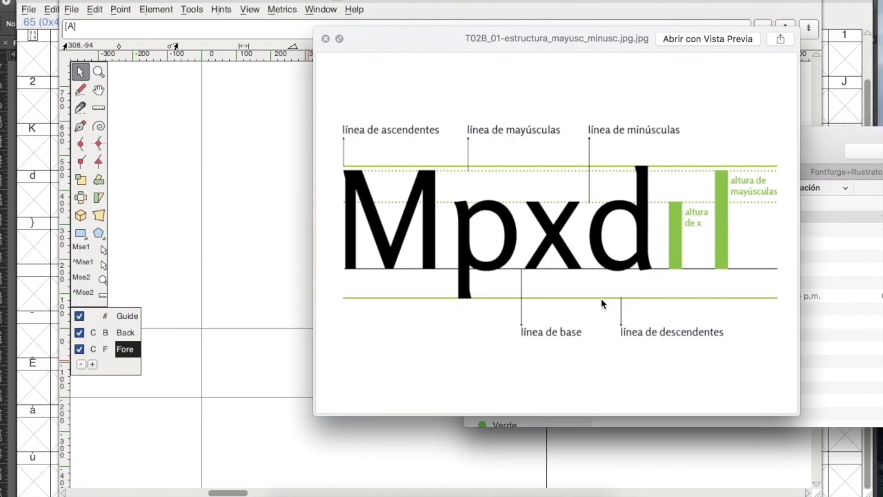
{"action": "scroll", "coordinate": [200, 342], "scroll_direction": "up", "scroll_amount": 2}
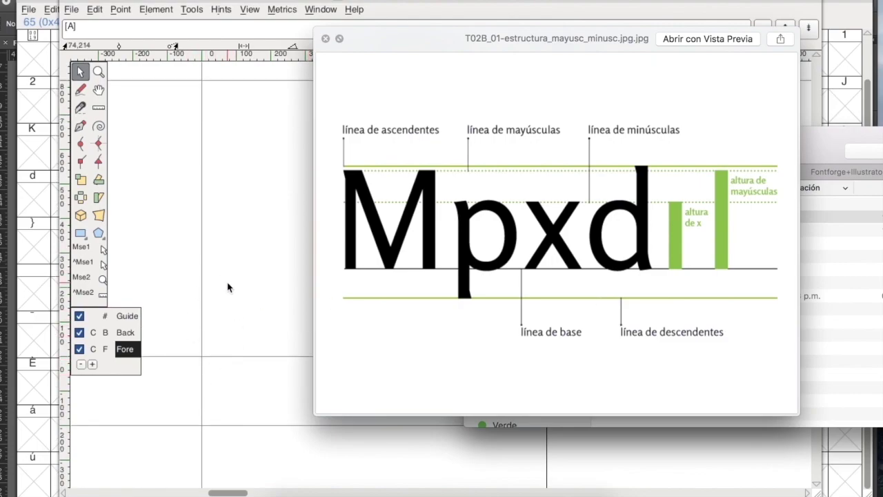
Step: Close the typographic diagram preview and minimize the Glifos folder window to uncover the capital A glyph
{"action": "left_click", "coordinate": [325, 39]}
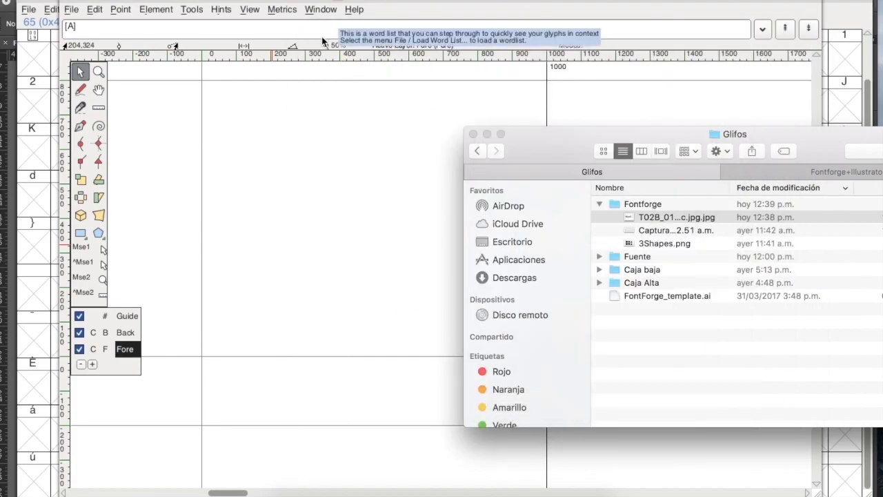
{"action": "left_click", "coordinate": [485, 133]}
{"action": "scroll", "coordinate": [345, 148], "scroll_direction": "left", "scroll_amount": 3}
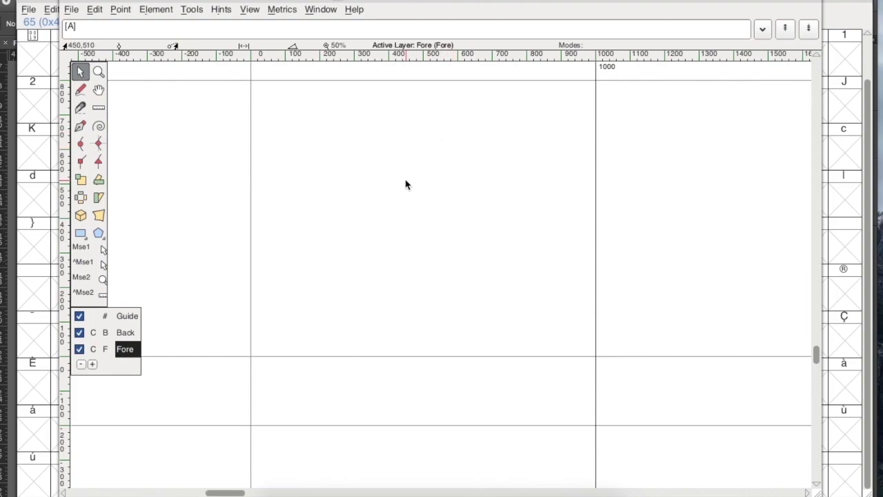
Step: Switch back to Illustrator and review the uppercase and lowercase letters of the Evoke alphabet
{"action": "left_click", "coordinate": [357, 492]}
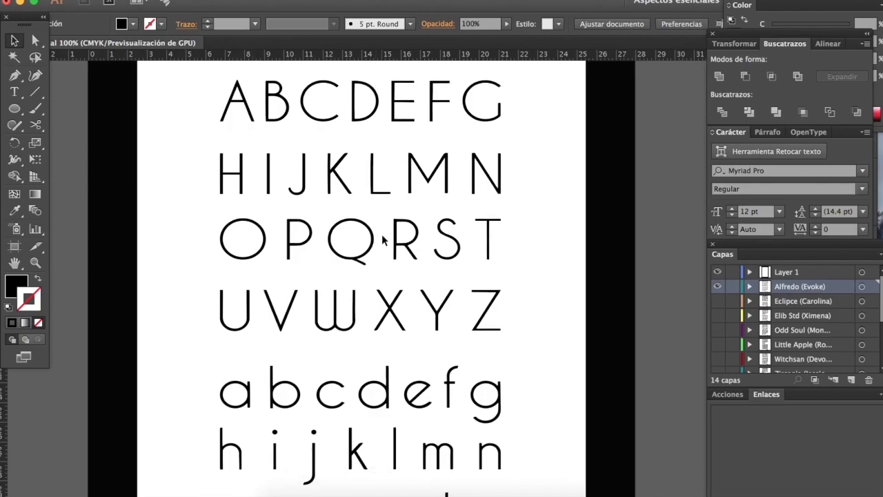
{"action": "scroll", "coordinate": [383, 238], "scroll_direction": "down", "scroll_amount": 5}
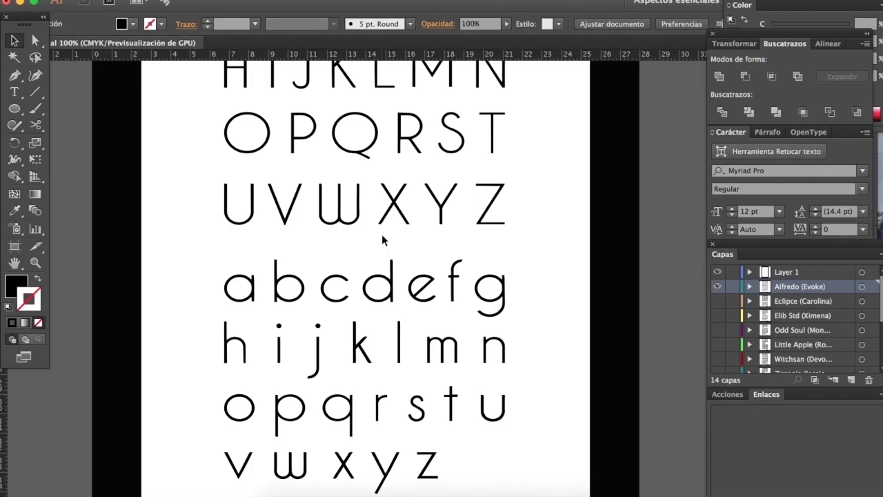
{"action": "scroll", "coordinate": [382, 234], "scroll_direction": "up", "scroll_amount": 4}
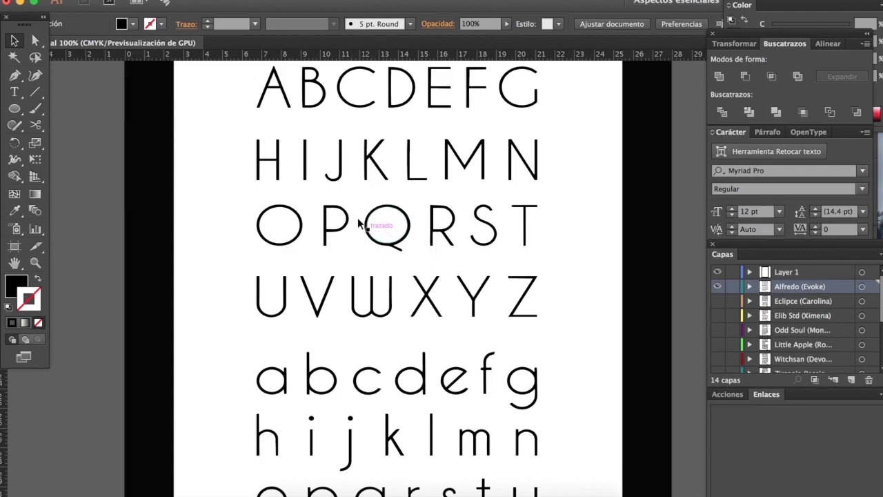
Step: Magnify the Evoke capitals in Illustrator and compare them with the empty capital A glyph in FontForge
{"action": "scroll", "coordinate": [350, 217], "scroll_direction": "up", "scroll_amount": 1}
{"action": "scroll", "coordinate": [350, 219], "scroll_direction": "up", "scroll_amount": 4}
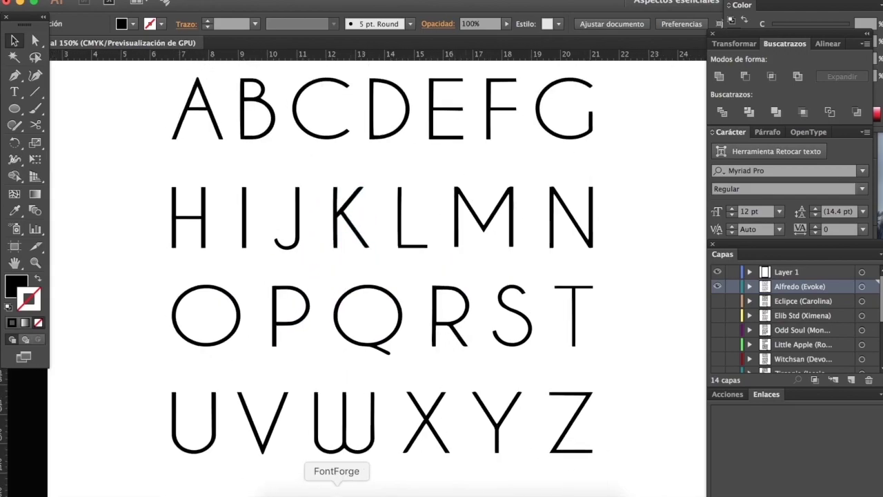
{"action": "left_click", "coordinate": [337, 492]}
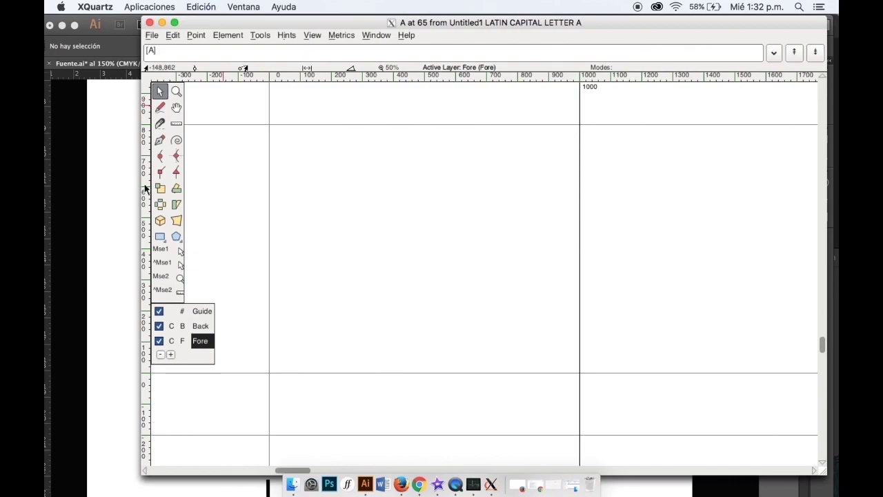
{"action": "left_click", "coordinate": [124, 184]}
{"action": "scroll", "coordinate": [270, 181], "scroll_direction": "up", "scroll_amount": 2}
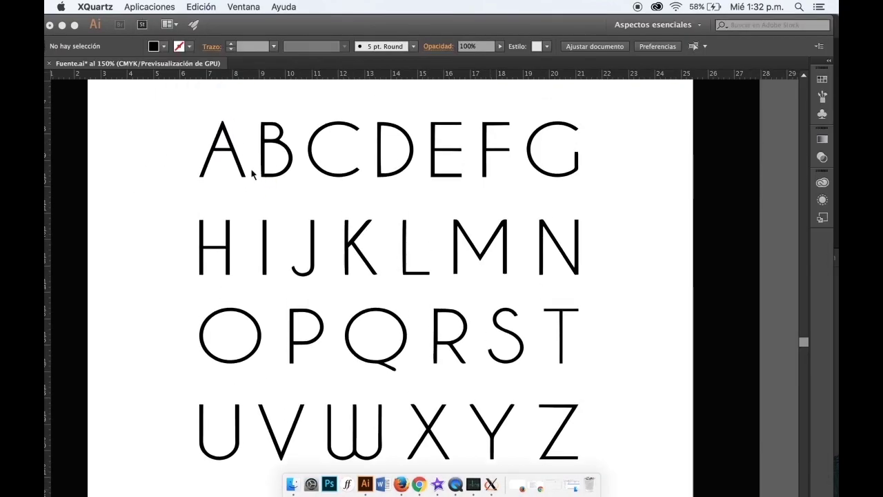
Step: Put away the Untitled1 font overview to uncover the capital A glyph, and return to the Evoke alphabet in Illustrator
{"action": "left_click", "coordinate": [246, 172]}
{"action": "left_click", "coordinate": [242, 172]}
{"action": "scroll", "coordinate": [272, 233], "scroll_direction": "down", "scroll_amount": 1}
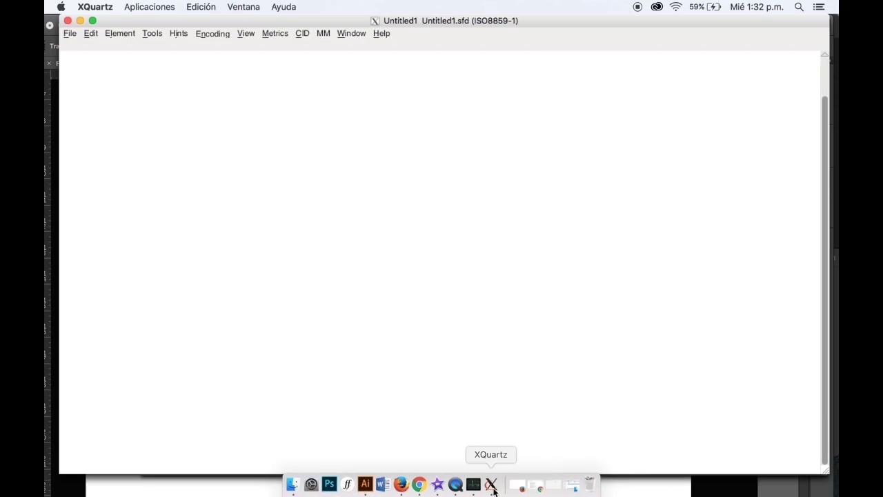
{"action": "left_click", "coordinate": [67, 20]}
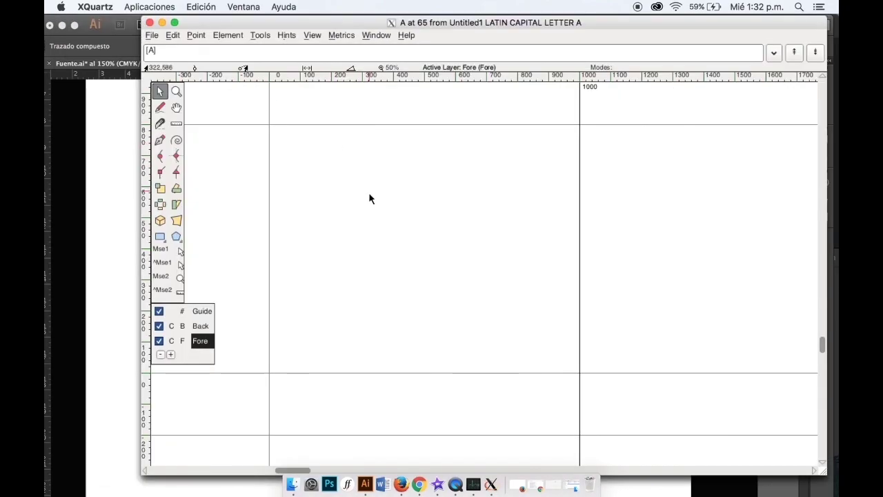
{"action": "left_click", "coordinate": [116, 152]}
{"action": "left_click", "coordinate": [158, 198]}
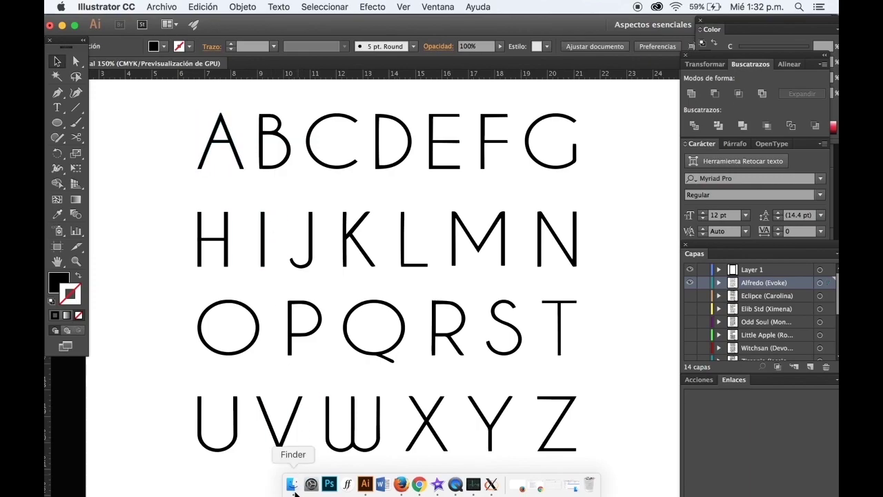
Step: Open FontForge_template.ai from the Fontforge+Illustrator folder in Finder and bring its labelled guide lines into view
{"action": "left_click", "coordinate": [574, 487]}
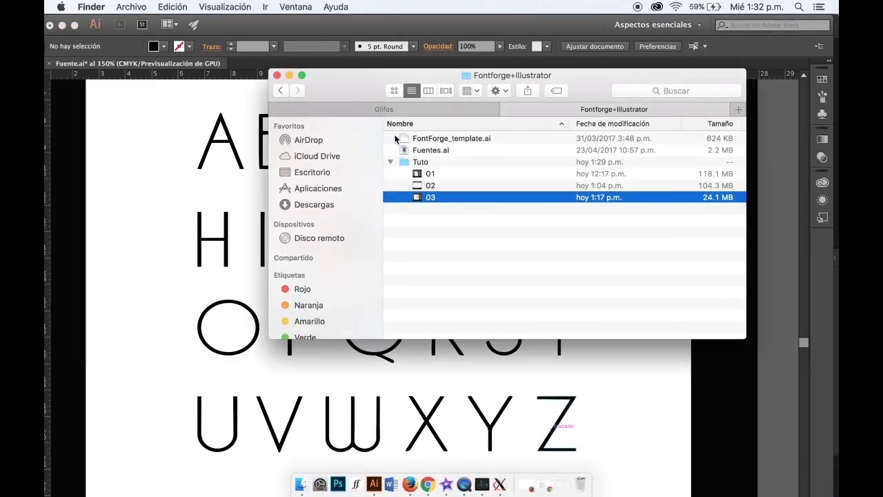
{"action": "left_click", "coordinate": [437, 141]}
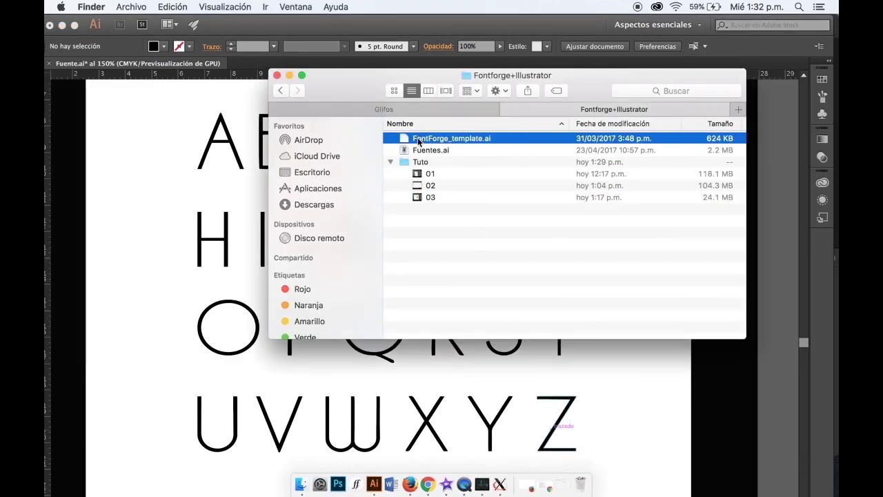
{"action": "double_click", "coordinate": [418, 140]}
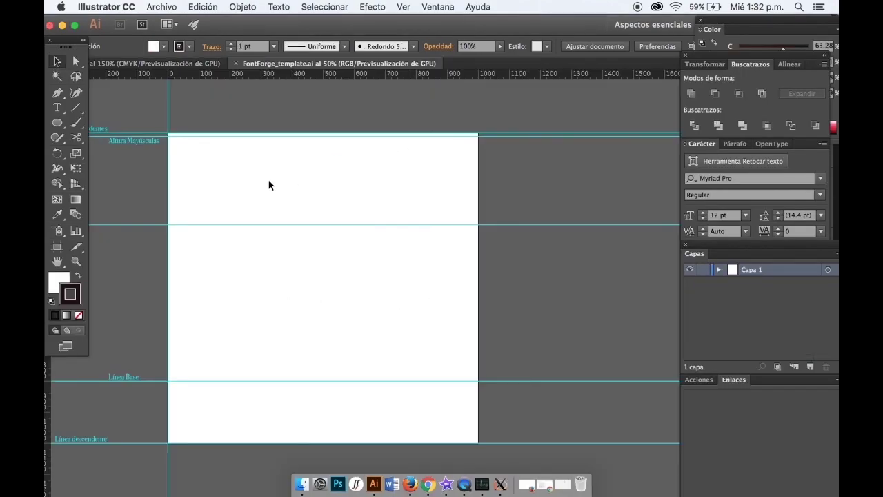
{"action": "scroll", "coordinate": [219, 200], "scroll_direction": "left", "scroll_amount": 5}
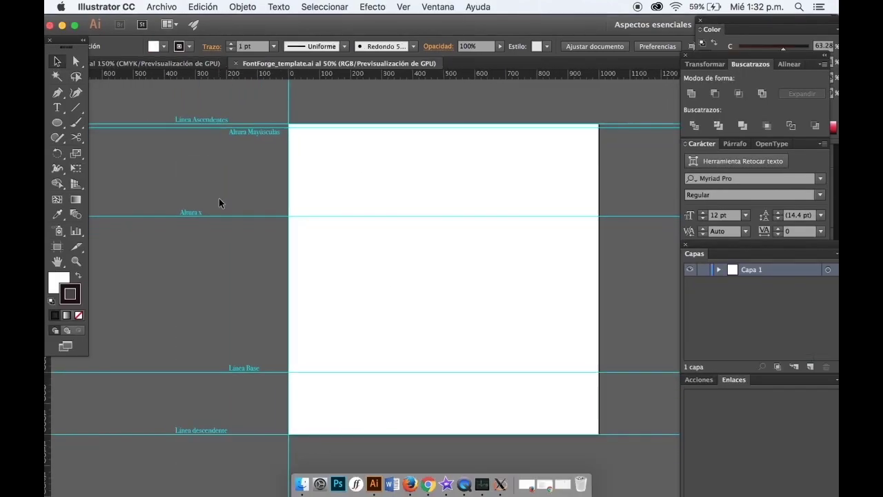
Step: Arrange the FontForge capital A glyph window and the Illustrator template window next to each other
{"action": "left_click", "coordinate": [499, 484]}
{"action": "left_click_drag", "start_coordinate": [355, 22], "coordinate": [119, 27]}
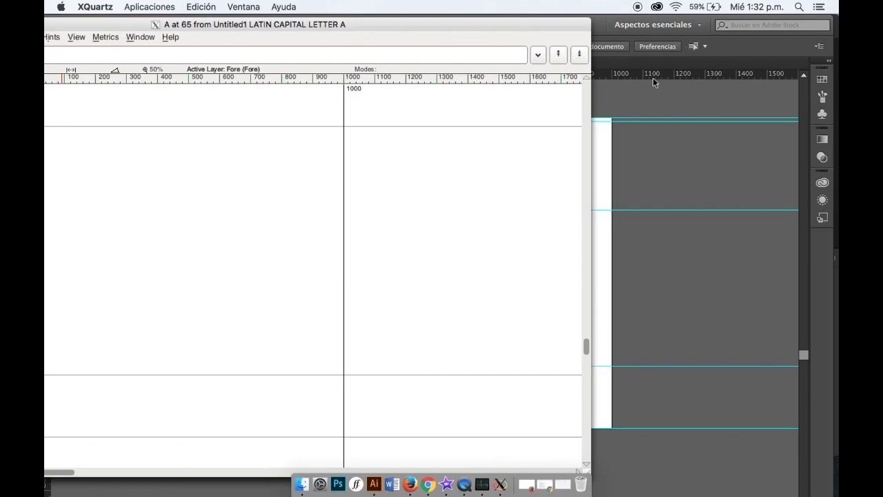
{"action": "left_click", "coordinate": [653, 82]}
{"action": "left_click", "coordinate": [307, 27]}
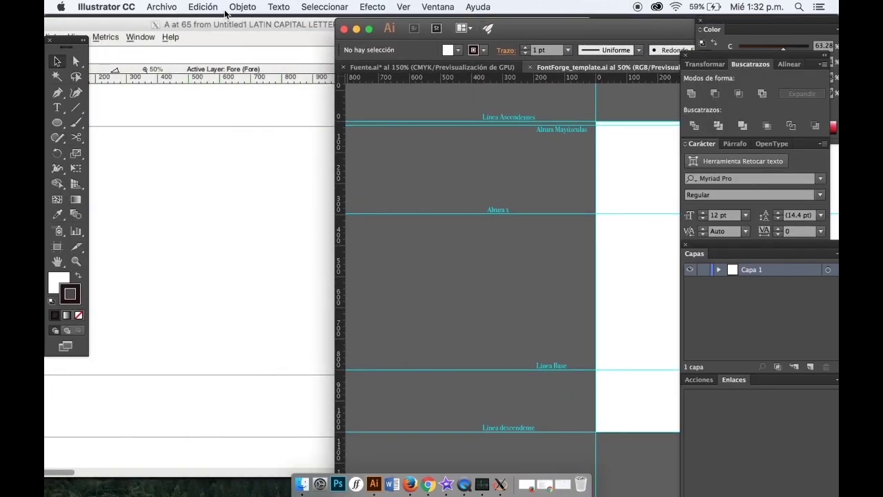
{"action": "left_click", "coordinate": [220, 21]}
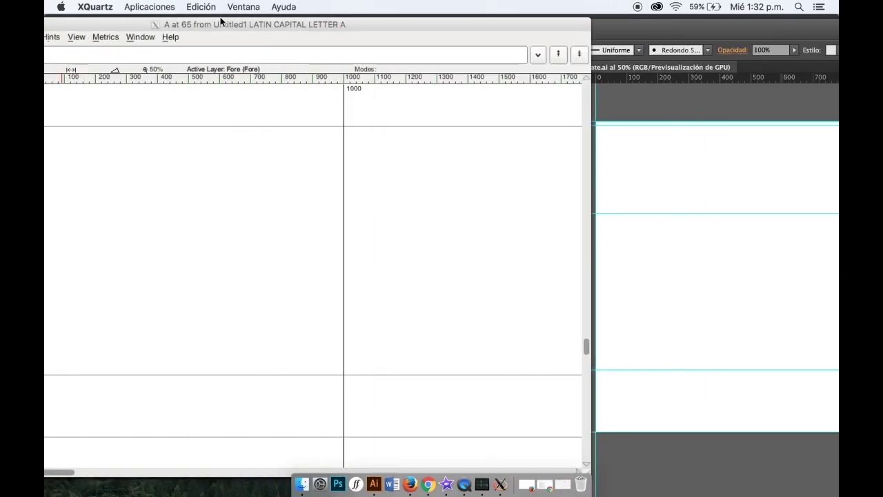
{"action": "left_click_drag", "start_coordinate": [229, 23], "coordinate": [375, 19]}
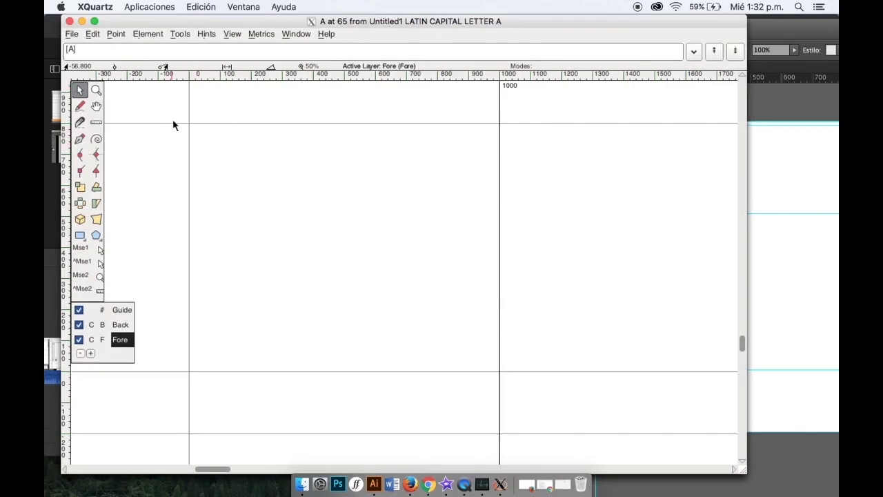
{"action": "left_click", "coordinate": [758, 162]}
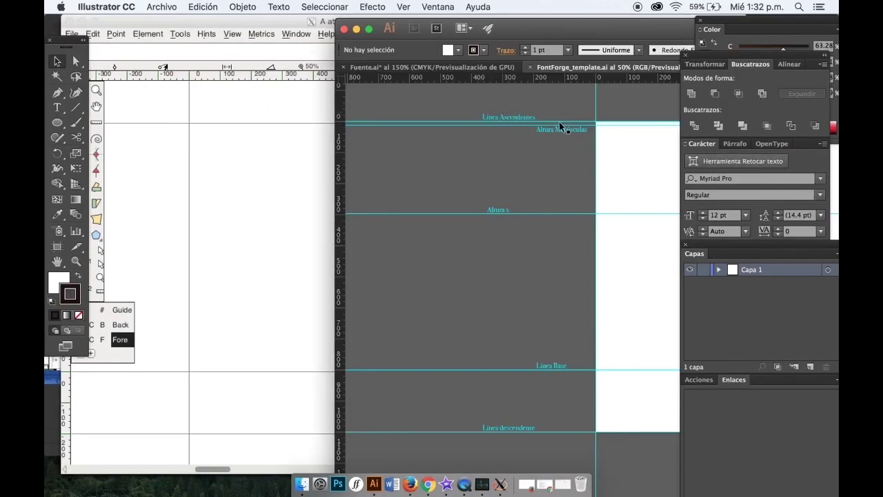
Step: Compare the template's Línea Ascendentes guide with the upper horizontal guide of the capital A glyph
{"action": "scroll", "coordinate": [600, 129], "scroll_direction": "up", "scroll_amount": 2}
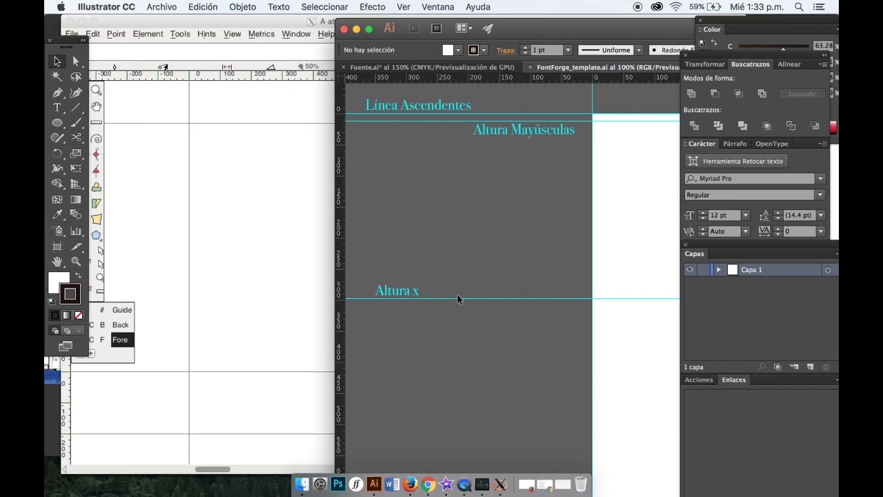
{"action": "scroll", "coordinate": [511, 318], "scroll_direction": "up", "scroll_amount": 1}
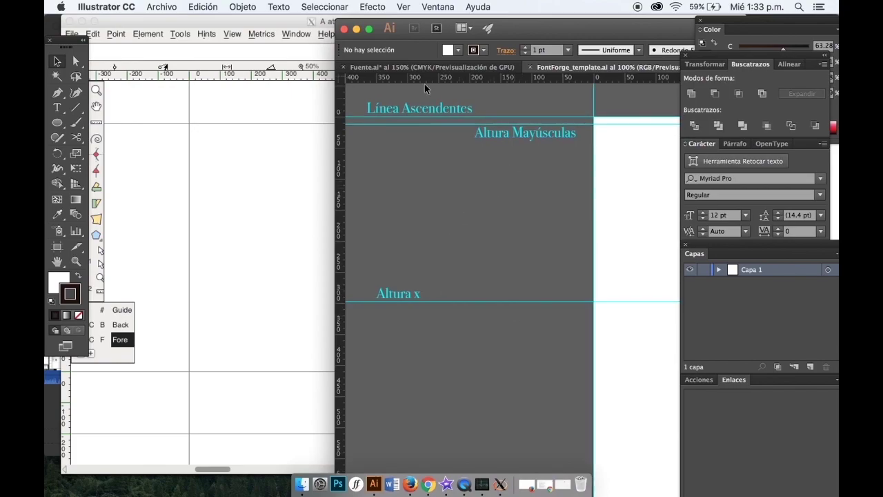
{"action": "left_click", "coordinate": [412, 108]}
{"action": "left_click", "coordinate": [258, 127]}
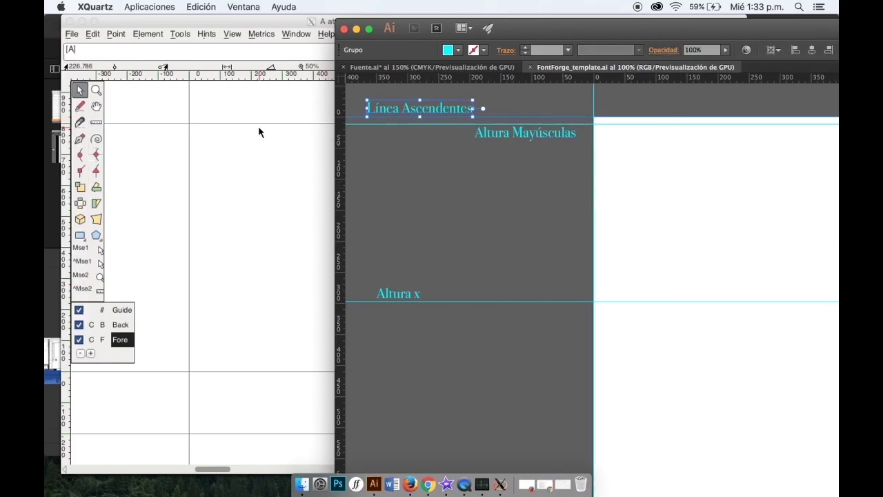
{"action": "left_click", "coordinate": [804, 170]}
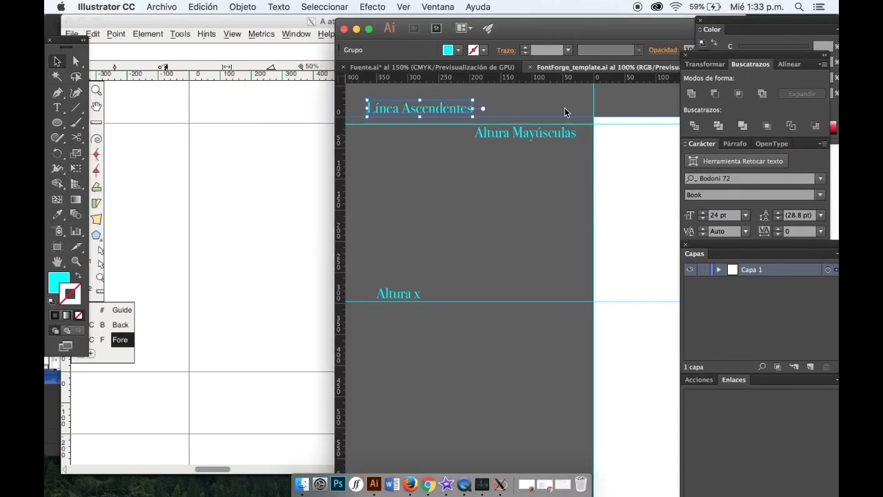
Step: Examine the Altura Mayúsculas and Altura x guides across the template's artboard
{"action": "left_click", "coordinate": [503, 135]}
{"action": "mouse_move", "coordinate": [501, 137]}
{"action": "left_mouse_down"}
{"action": "mouse_move", "coordinate": [499, 153]}
{"action": "mouse_move", "coordinate": [498, 127]}
{"action": "mouse_move", "coordinate": [500, 138]}
{"action": "left_mouse_up"}
{"action": "left_click", "coordinate": [514, 212]}
{"action": "scroll", "coordinate": [514, 212], "scroll_direction": "down", "scroll_amount": 2}
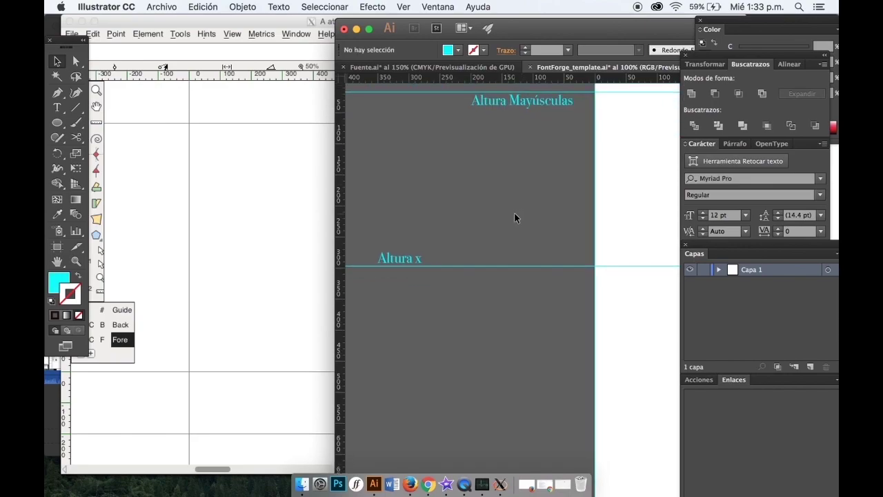
{"action": "mouse_move", "coordinate": [403, 252]}
{"action": "left_mouse_down"}
{"action": "mouse_move", "coordinate": [403, 235]}
{"action": "mouse_move", "coordinate": [404, 264]}
{"action": "mouse_move", "coordinate": [404, 253]}
{"action": "left_mouse_up"}
{"action": "scroll", "coordinate": [425, 302], "scroll_direction": "right", "scroll_amount": 2}
{"action": "scroll", "coordinate": [426, 302], "scroll_direction": "down", "scroll_amount": 2}
{"action": "scroll", "coordinate": [426, 302], "scroll_direction": "right", "scroll_amount": 2}
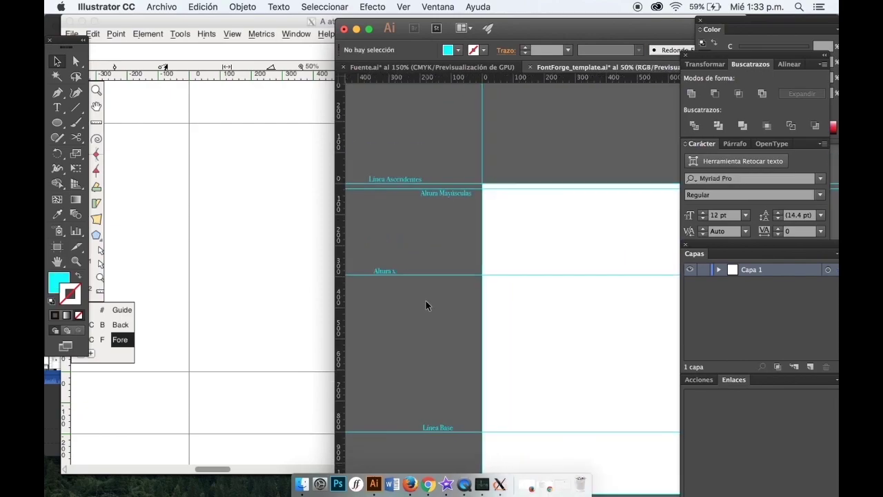
{"action": "scroll", "coordinate": [512, 275], "scroll_direction": "up", "scroll_amount": 1}
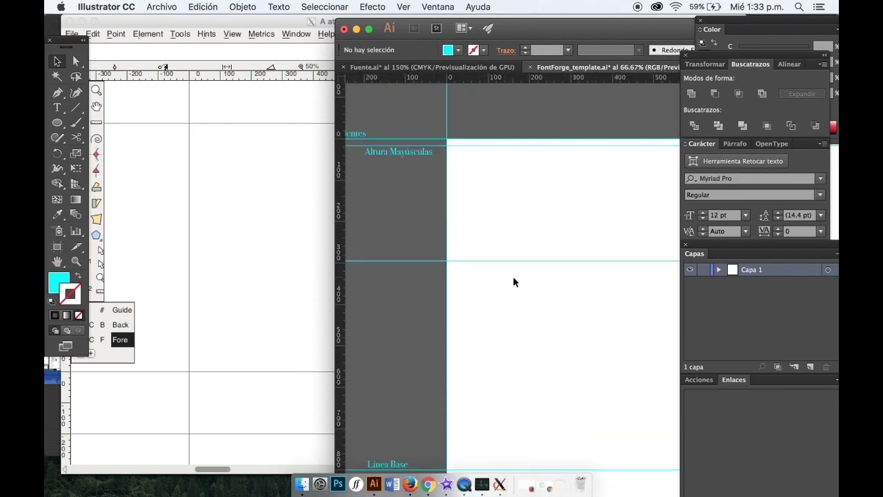
{"action": "scroll", "coordinate": [513, 279], "scroll_direction": "down", "scroll_amount": 1}
{"action": "scroll", "coordinate": [513, 279], "scroll_direction": "right", "scroll_amount": 1}
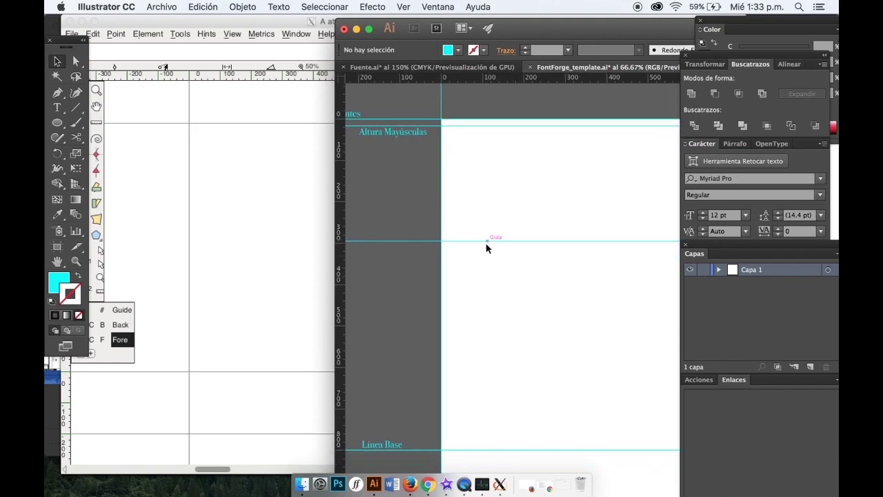
{"action": "scroll", "coordinate": [501, 250], "scroll_direction": "down", "scroll_amount": 2}
{"action": "scroll", "coordinate": [501, 250], "scroll_direction": "left", "scroll_amount": 1}
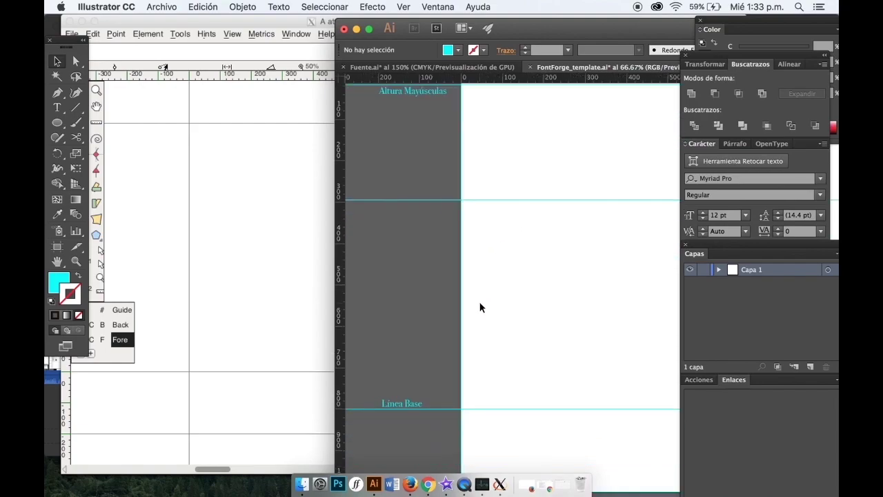
Step: Compare the template's Línea Base and Línea descendente guides with the lower guides of the FontForge glyph
{"action": "left_click", "coordinate": [409, 403]}
{"action": "scroll", "coordinate": [396, 399], "scroll_direction": "down", "scroll_amount": 4}
{"action": "scroll", "coordinate": [397, 399], "scroll_direction": "right", "scroll_amount": 1}
{"action": "left_click", "coordinate": [390, 397]}
{"action": "scroll", "coordinate": [389, 396], "scroll_direction": "left", "scroll_amount": 3}
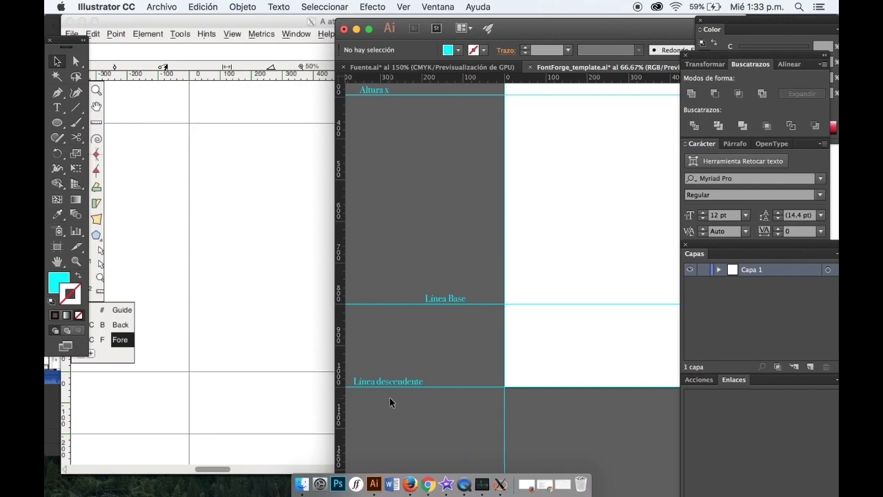
{"action": "left_click", "coordinate": [401, 380]}
{"action": "left_click", "coordinate": [446, 356]}
{"action": "left_click", "coordinate": [214, 239]}
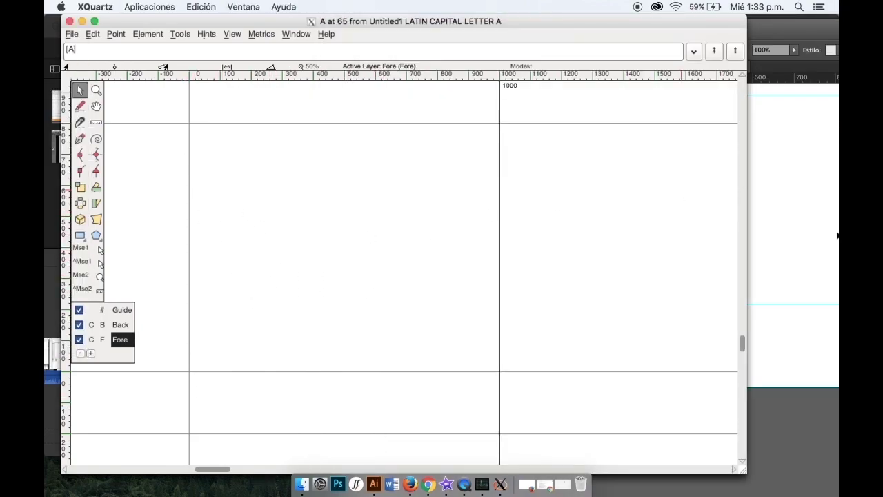
{"action": "left_click", "coordinate": [826, 236]}
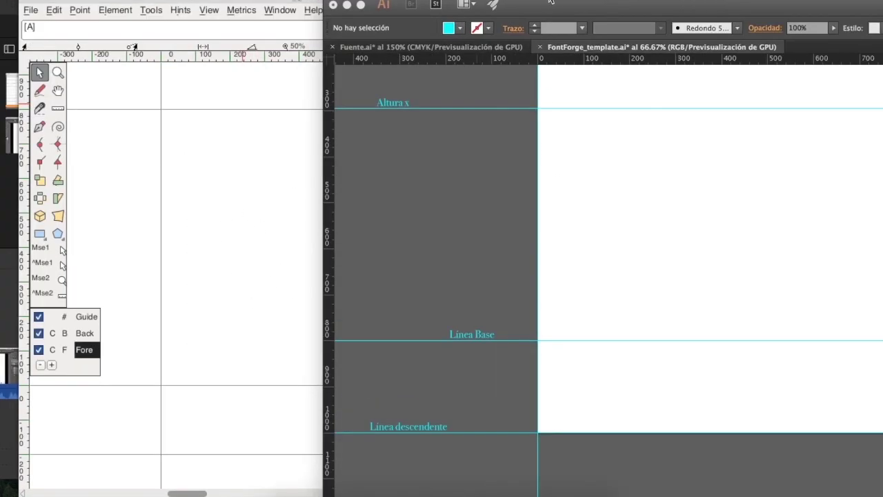
Step: Move the Illustrator window back over the glyph window and show the template's whole artboard with all its guides
{"action": "left_click", "coordinate": [534, 31]}
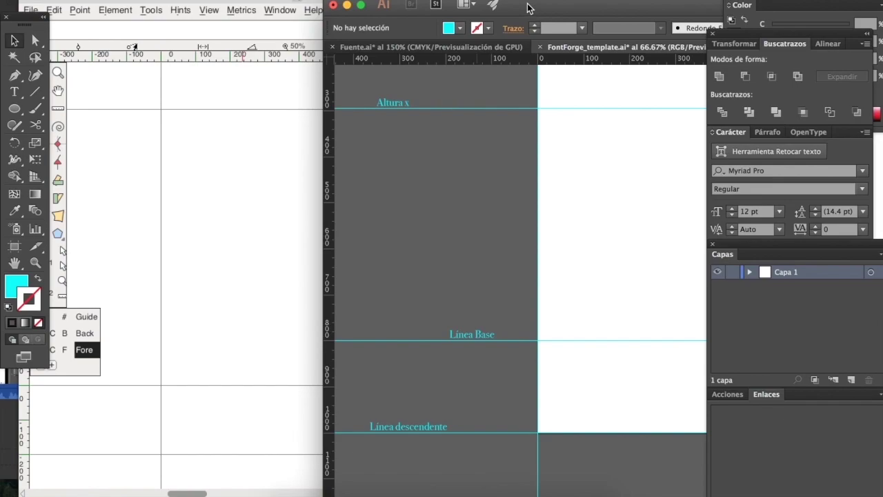
{"action": "left_click_drag", "start_coordinate": [507, 7], "coordinate": [439, 3]}
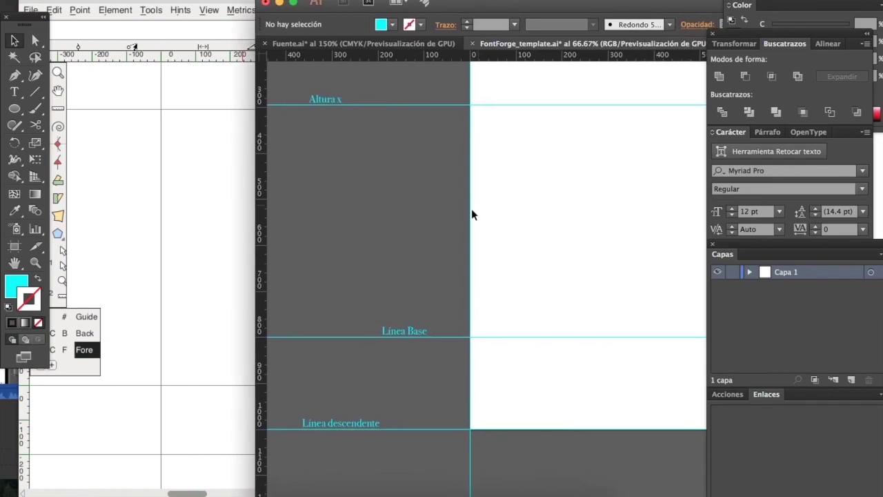
{"action": "left_click_drag", "start_coordinate": [528, 10], "coordinate": [369, 7]}
{"action": "left_click", "coordinate": [76, 141]}
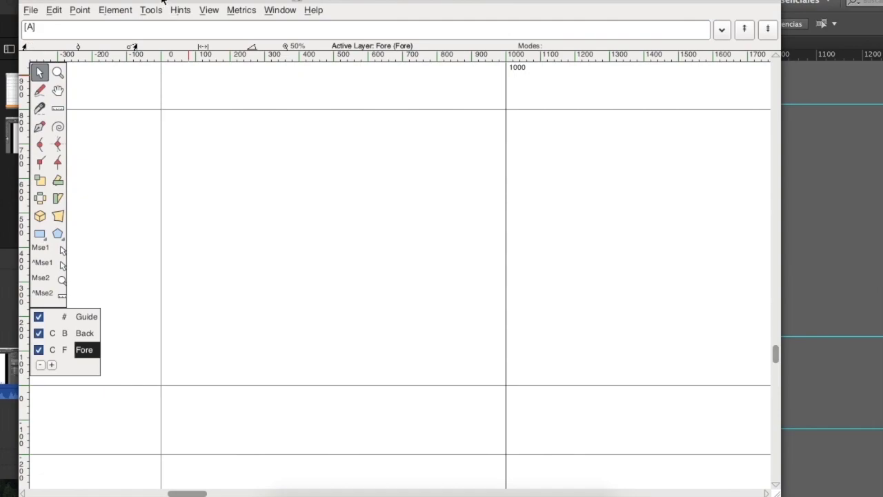
{"action": "left_click", "coordinate": [816, 218]}
{"action": "double_click", "coordinate": [575, 2]}
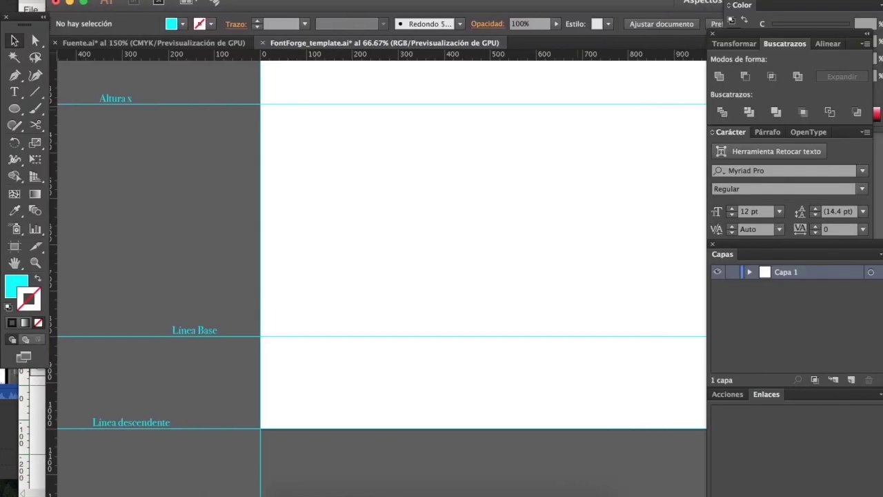
{"action": "scroll", "coordinate": [366, 150], "scroll_direction": "up", "scroll_amount": 3}
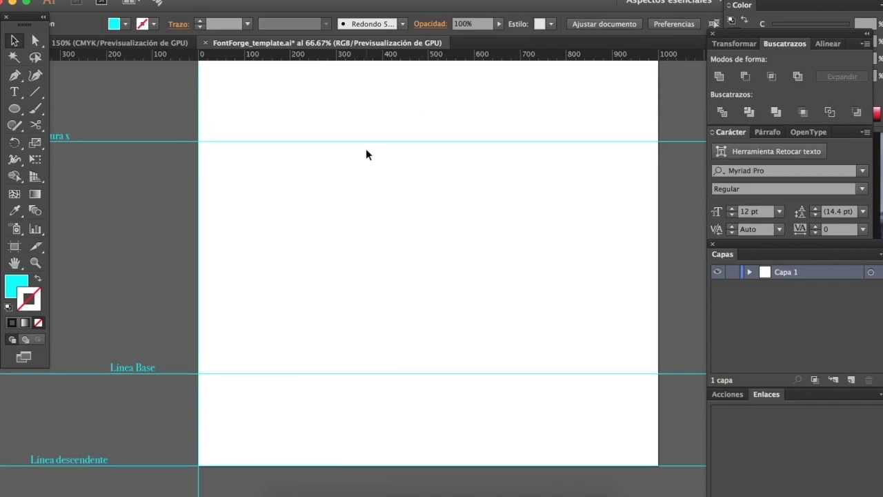
{"action": "scroll", "coordinate": [363, 160], "scroll_direction": "down", "scroll_amount": 1}
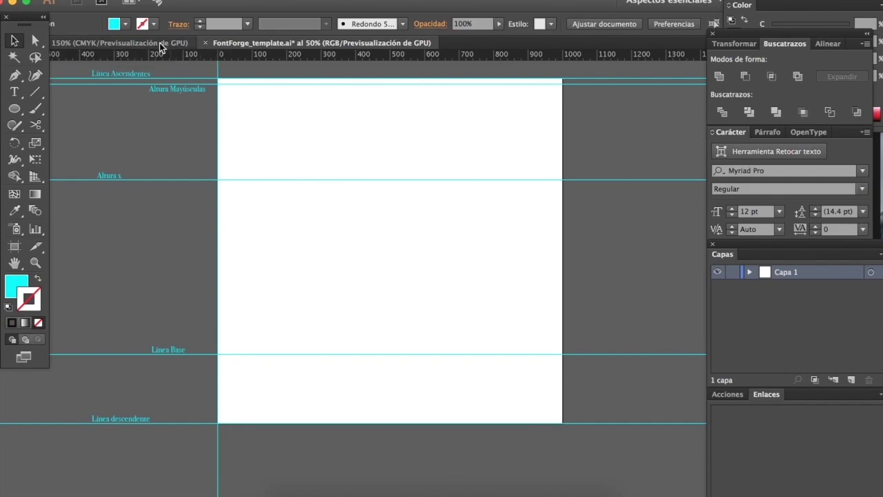
Step: Switch to the Fuente.ai document, review its lowercase letters, and restore the minimized Untitled1.sfd font window
{"action": "left_click", "coordinate": [138, 43]}
{"action": "scroll", "coordinate": [362, 185], "scroll_direction": "down", "scroll_amount": 10}
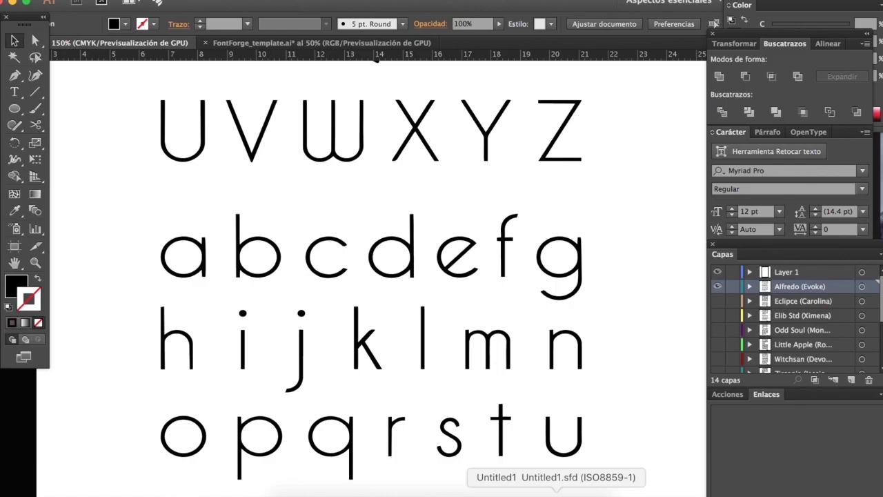
{"action": "left_click", "coordinate": [556, 493]}
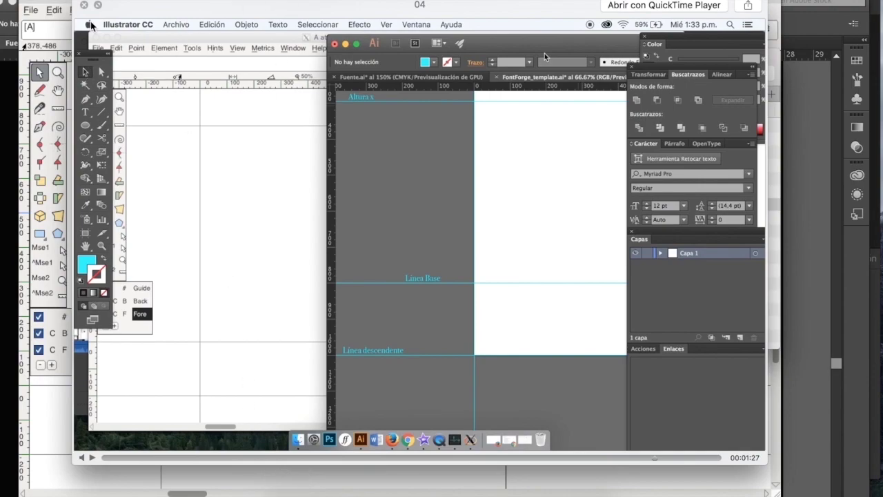
Step: Close the video preview and open Evoke_Light.ai from the Fuente folder inside Glifos
{"action": "left_click", "coordinate": [83, 6]}
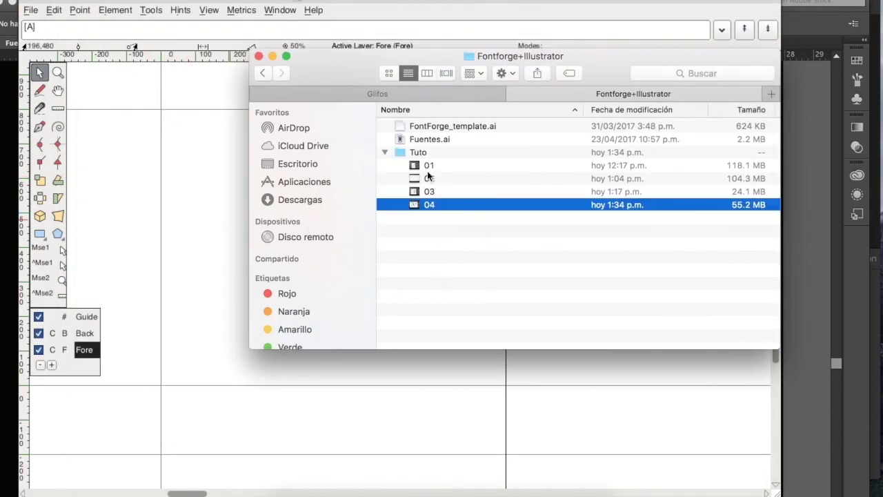
{"action": "left_click", "coordinate": [297, 91]}
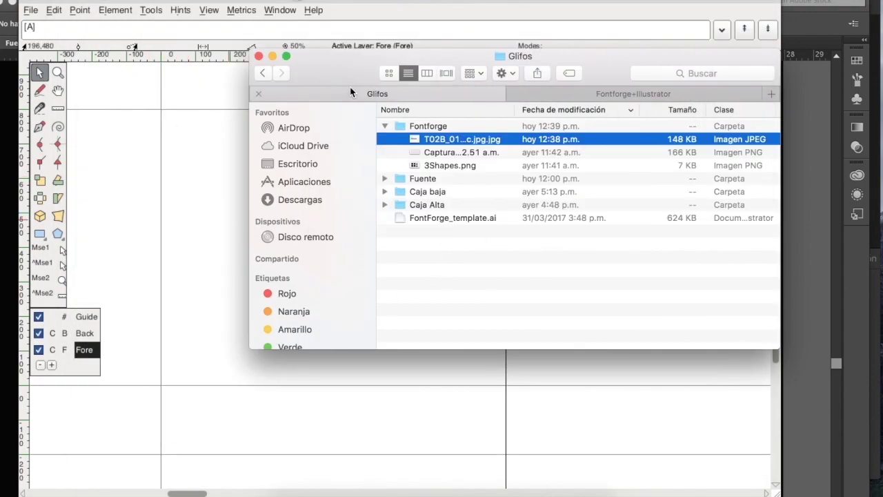
{"action": "left_click", "coordinate": [385, 126]}
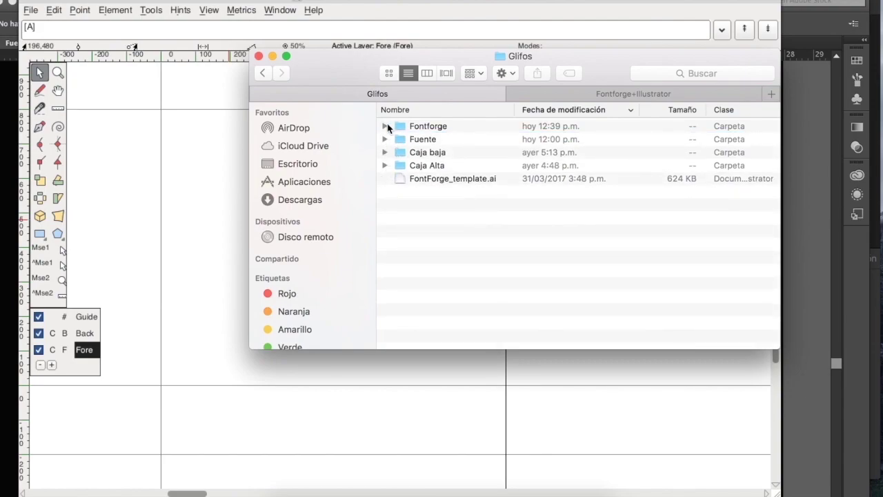
{"action": "left_click", "coordinate": [385, 126]}
{"action": "left_click", "coordinate": [385, 126]}
{"action": "left_click", "coordinate": [385, 138]}
{"action": "double_click", "coordinate": [441, 165]}
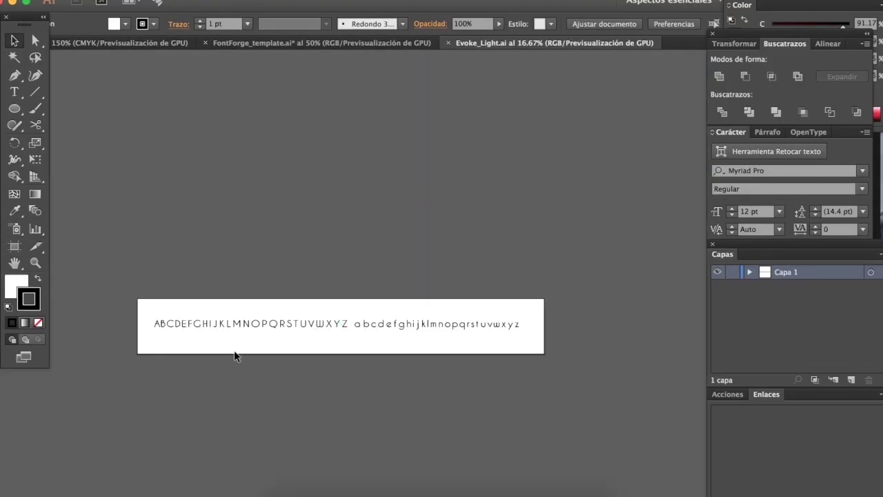
Step: Show the rulers in Evoke_Light.ai with the capital letters in close view
{"action": "scroll", "coordinate": [185, 338], "scroll_direction": "up", "scroll_amount": 1}
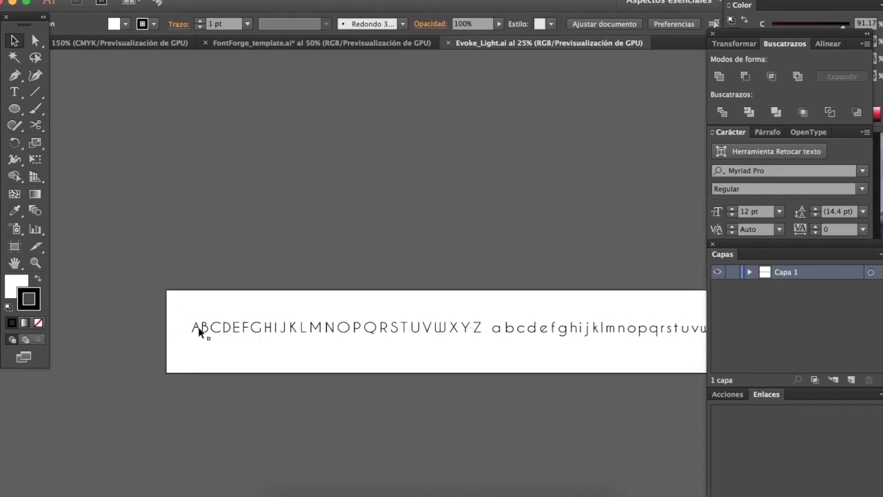
{"action": "scroll", "coordinate": [197, 326], "scroll_direction": "up", "scroll_amount": 1}
{"action": "scroll", "coordinate": [182, 328], "scroll_direction": "up", "scroll_amount": 1}
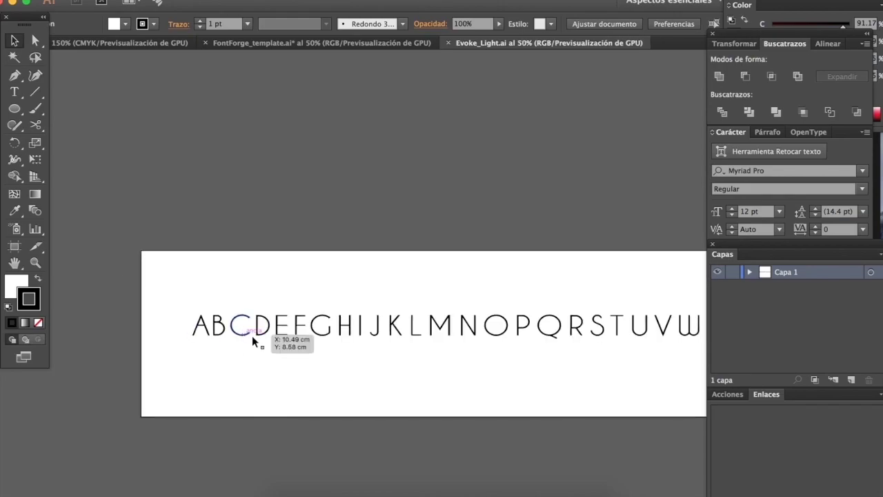
{"action": "scroll", "coordinate": [208, 339], "scroll_direction": "up", "scroll_amount": 2}
{"action": "scroll", "coordinate": [369, 304], "scroll_direction": "up", "scroll_amount": 2}
{"action": "scroll", "coordinate": [359, 306], "scroll_direction": "up", "scroll_amount": 1}
{"action": "right_click", "coordinate": [339, 144]}
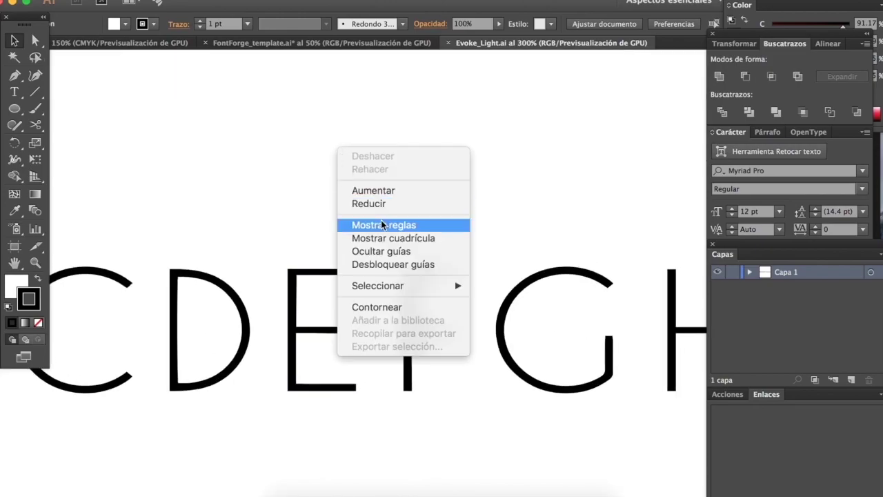
{"action": "left_click", "coordinate": [371, 225]}
Step: Add horizontal guides along the upper edge and the base of the capital E
{"action": "scroll", "coordinate": [329, 312], "scroll_direction": "up", "scroll_amount": 1}
{"action": "scroll", "coordinate": [295, 266], "scroll_direction": "up", "scroll_amount": 3}
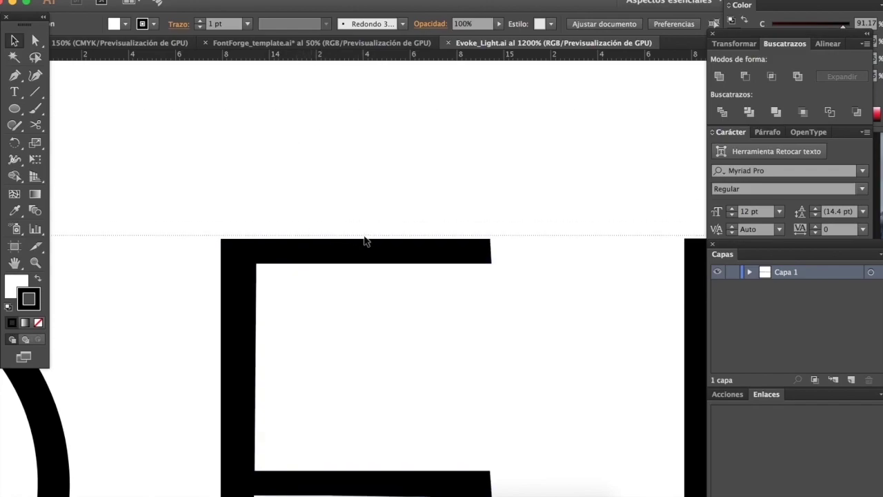
{"action": "scroll", "coordinate": [377, 243], "scroll_direction": "down", "scroll_amount": 5}
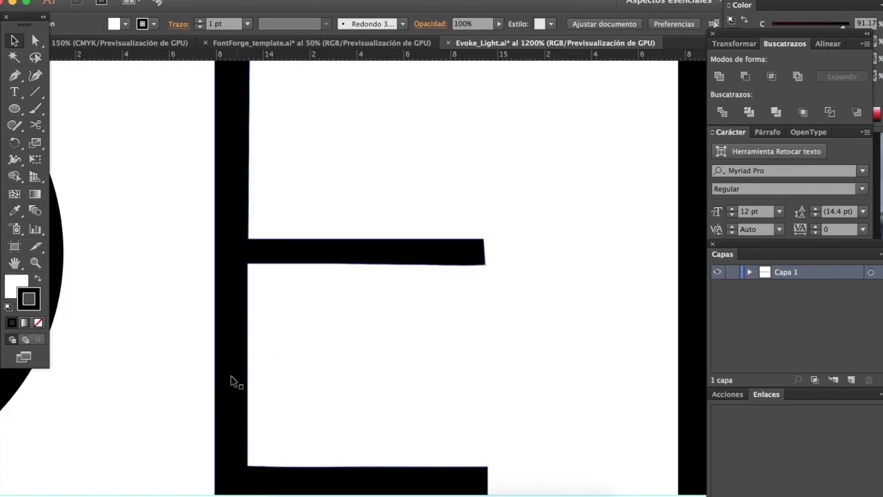
{"action": "scroll", "coordinate": [233, 379], "scroll_direction": "down", "scroll_amount": 3}
{"action": "scroll", "coordinate": [325, 321], "scroll_direction": "down", "scroll_amount": 2}
Step: Check the remaining capitals and the lowercase ascenders against the capital-height and baseline guides
{"action": "scroll", "coordinate": [325, 322], "scroll_direction": "right", "scroll_amount": 10}
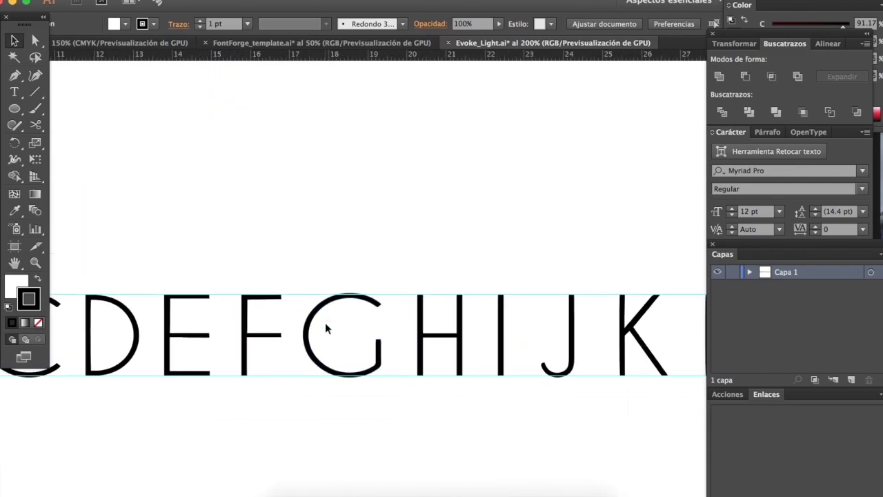
{"action": "scroll", "coordinate": [325, 323], "scroll_direction": "right", "scroll_amount": 15}
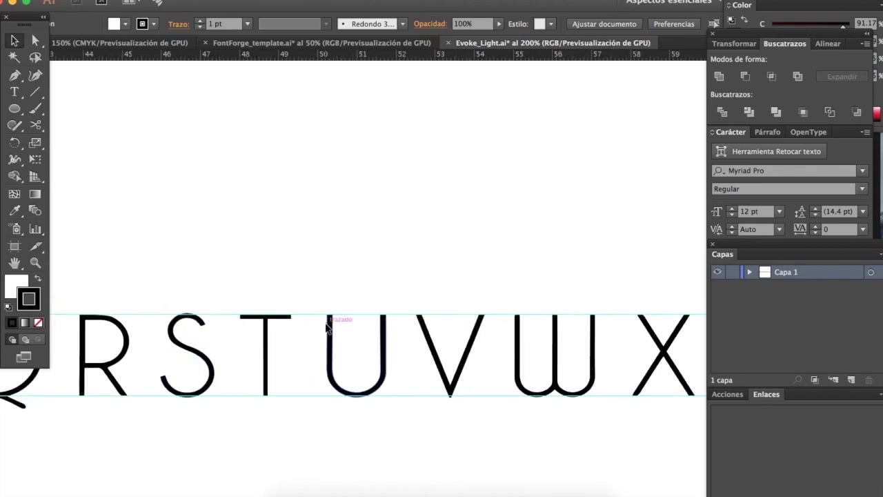
{"action": "scroll", "coordinate": [325, 322], "scroll_direction": "right", "scroll_amount": 4}
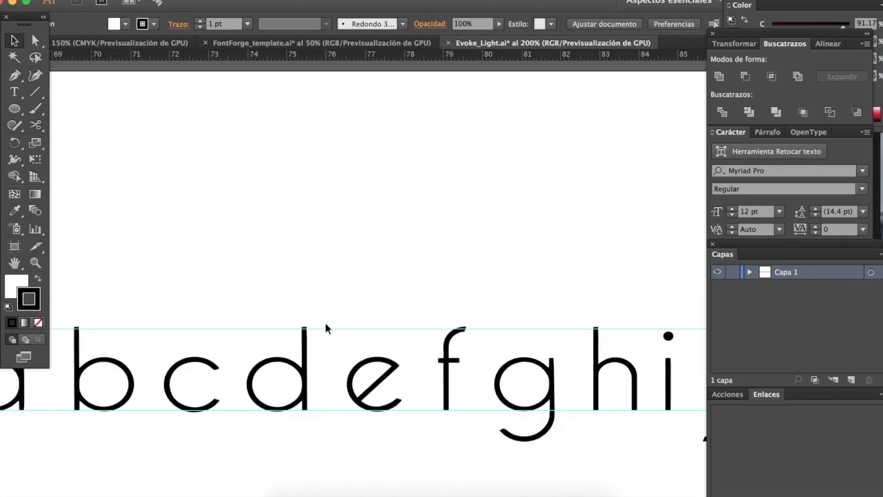
{"action": "scroll", "coordinate": [325, 322], "scroll_direction": "up", "scroll_amount": 3}
{"action": "scroll", "coordinate": [325, 331], "scroll_direction": "up", "scroll_amount": 3}
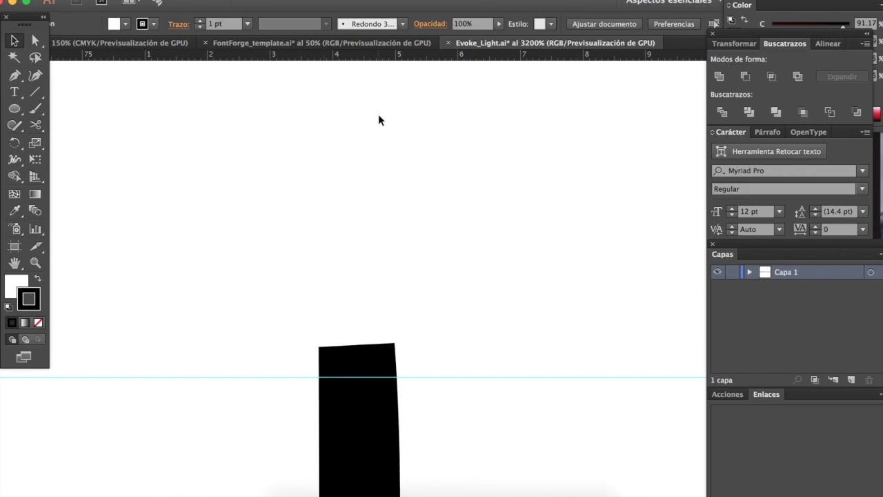
{"action": "scroll", "coordinate": [359, 324], "scroll_direction": "down", "scroll_amount": 3}
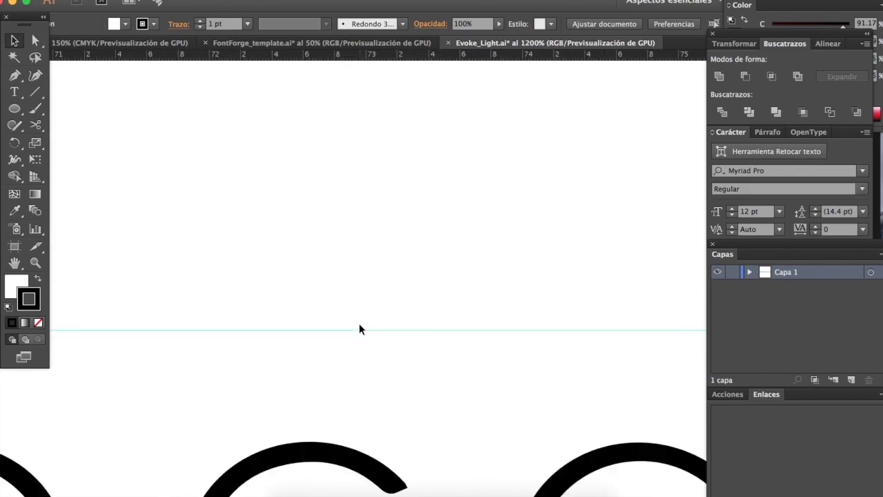
{"action": "scroll", "coordinate": [359, 324], "scroll_direction": "down", "scroll_amount": 2}
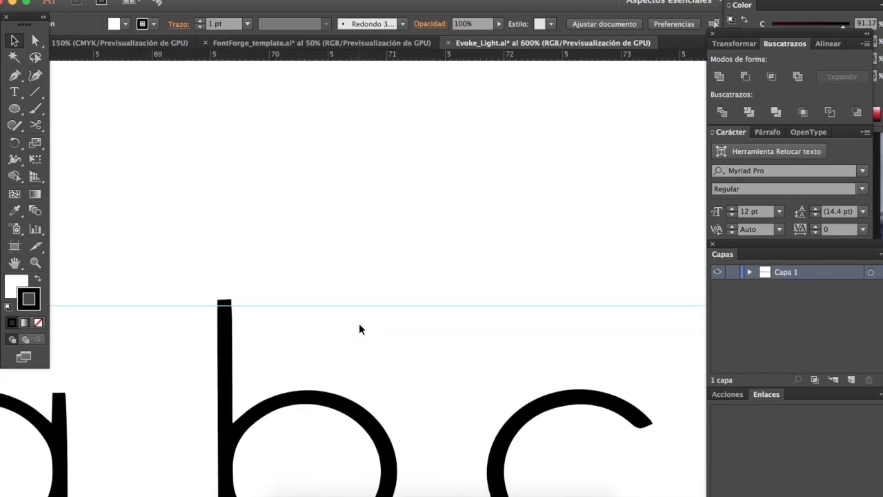
{"action": "scroll", "coordinate": [359, 324], "scroll_direction": "down", "scroll_amount": 4}
{"action": "scroll", "coordinate": [359, 324], "scroll_direction": "right", "scroll_amount": 5}
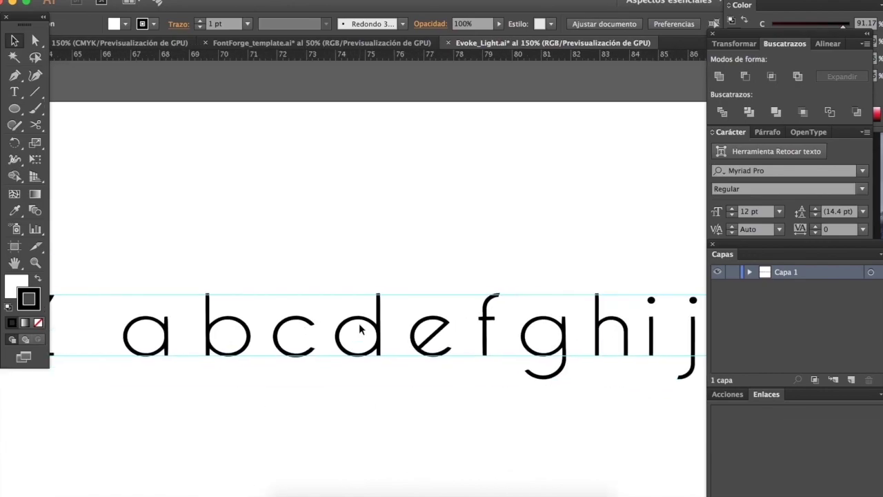
{"action": "scroll", "coordinate": [358, 325], "scroll_direction": "right", "scroll_amount": 2}
Step: Add a horizontal guide at the highest point of the lowercase b's ascender
{"action": "right_click", "coordinate": [359, 323]}
{"action": "left_click", "coordinate": [116, 302]}
{"action": "scroll", "coordinate": [81, 292], "scroll_direction": "up", "scroll_amount": 7}
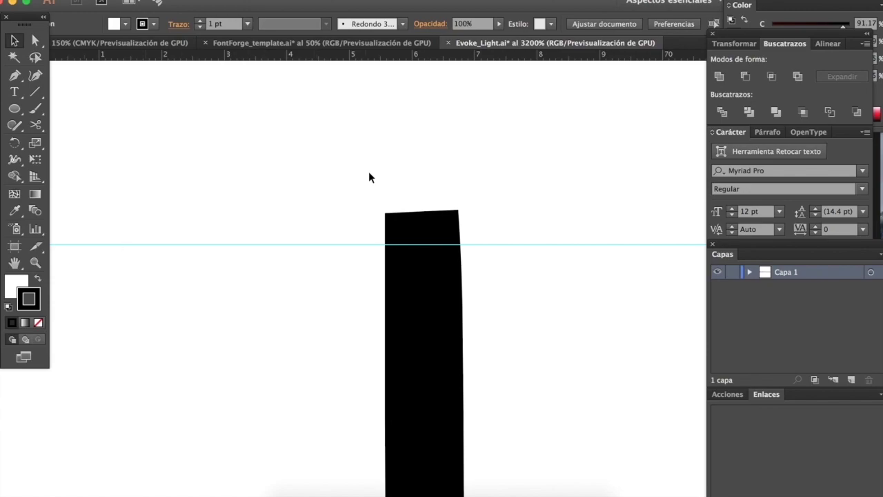
{"action": "left_click_drag", "start_coordinate": [460, 211], "coordinate": [459, 211]}
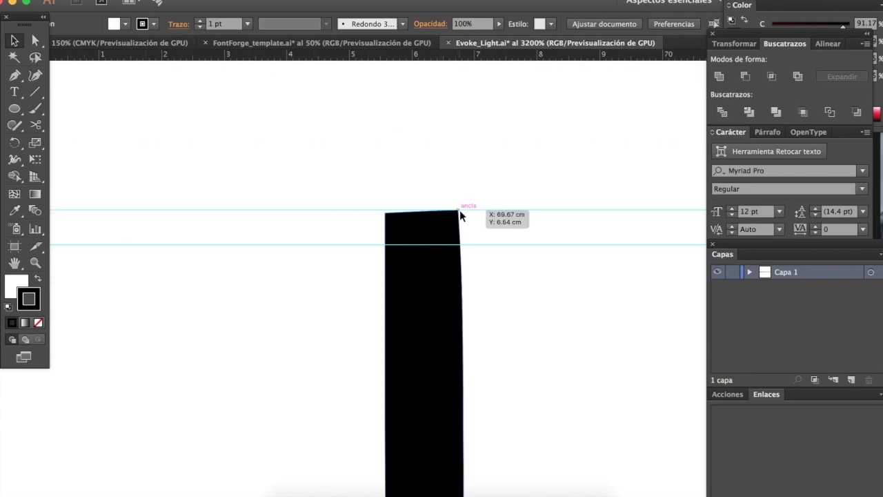
{"action": "scroll", "coordinate": [453, 277], "scroll_direction": "down", "scroll_amount": 8}
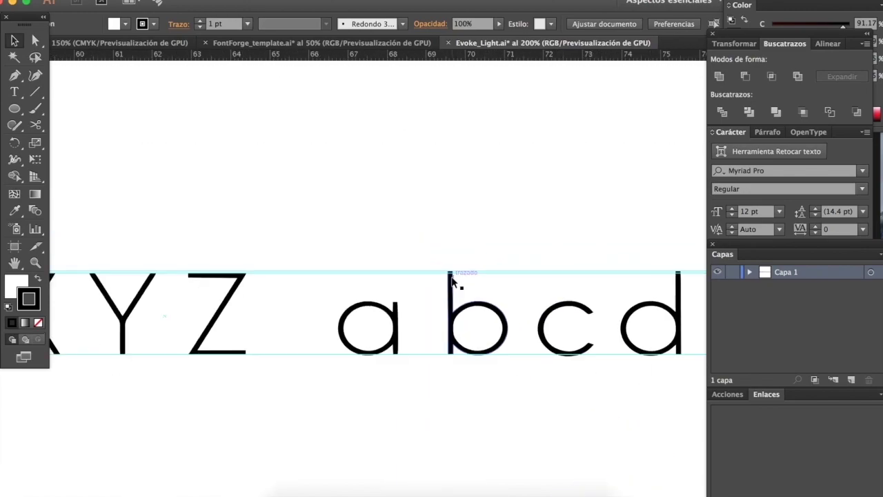
Step: Compare the ascender and capital-height guides around the letters with the corresponding guides in FontForge_template.ai
{"action": "scroll", "coordinate": [453, 281], "scroll_direction": "down", "scroll_amount": 3}
{"action": "scroll", "coordinate": [452, 282], "scroll_direction": "left", "scroll_amount": 2}
{"action": "scroll", "coordinate": [453, 283], "scroll_direction": "left", "scroll_amount": 2}
{"action": "scroll", "coordinate": [452, 284], "scroll_direction": "right", "scroll_amount": 5}
{"action": "scroll", "coordinate": [445, 296], "scroll_direction": "up", "scroll_amount": 1}
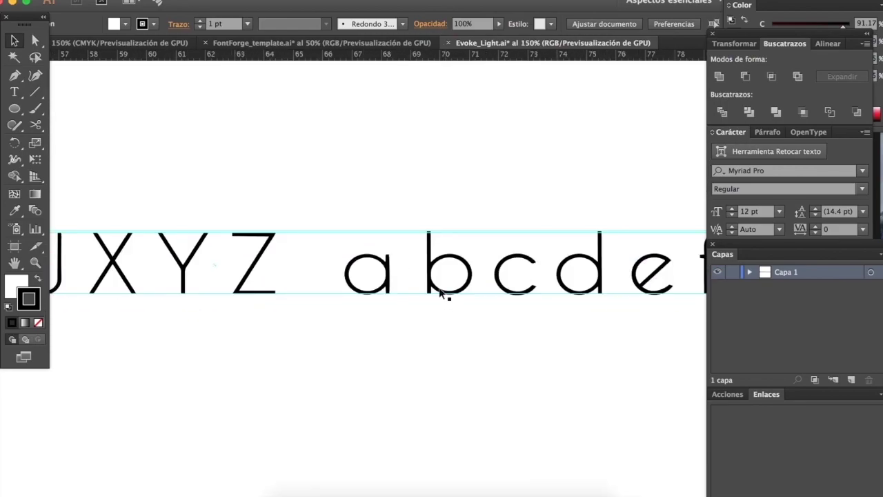
{"action": "scroll", "coordinate": [442, 252], "scroll_direction": "up", "scroll_amount": 3}
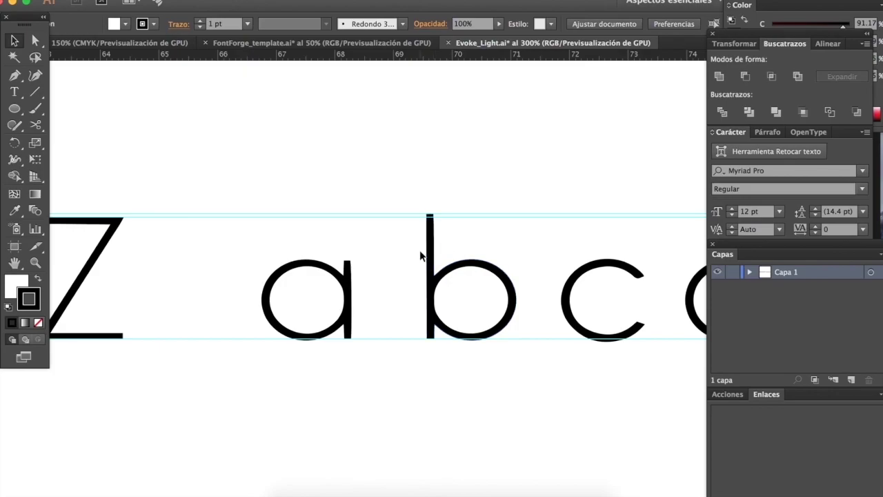
{"action": "left_click", "coordinate": [259, 45]}
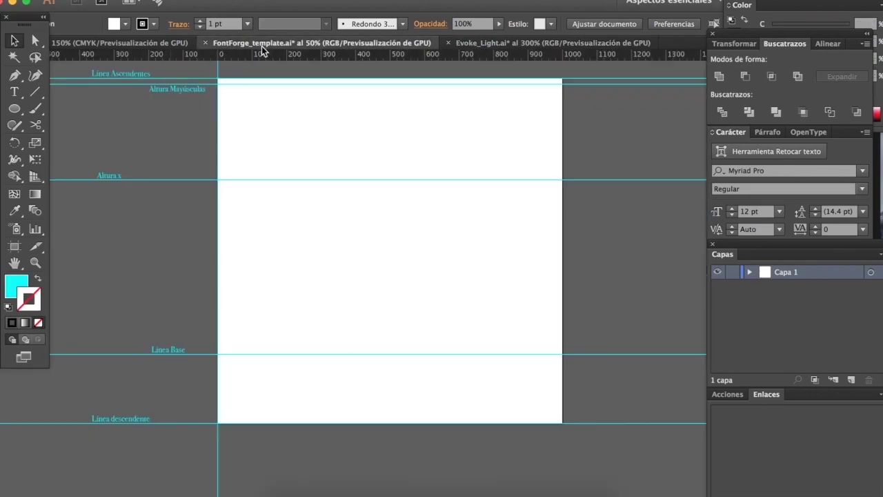
{"action": "left_click", "coordinate": [516, 43]}
Step: Compare the height of the lowercase b with the capital Z and its neighbours along the guides
{"action": "left_click", "coordinate": [435, 256]}
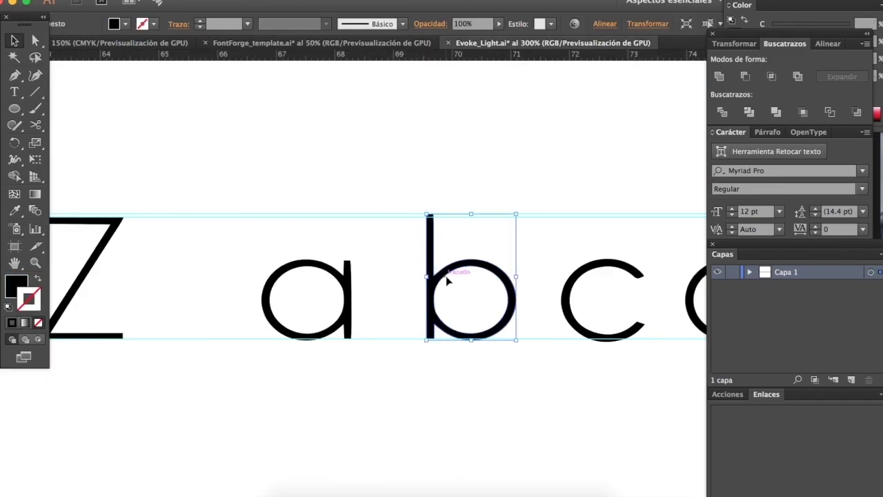
{"action": "scroll", "coordinate": [446, 282], "scroll_direction": "right", "scroll_amount": 5}
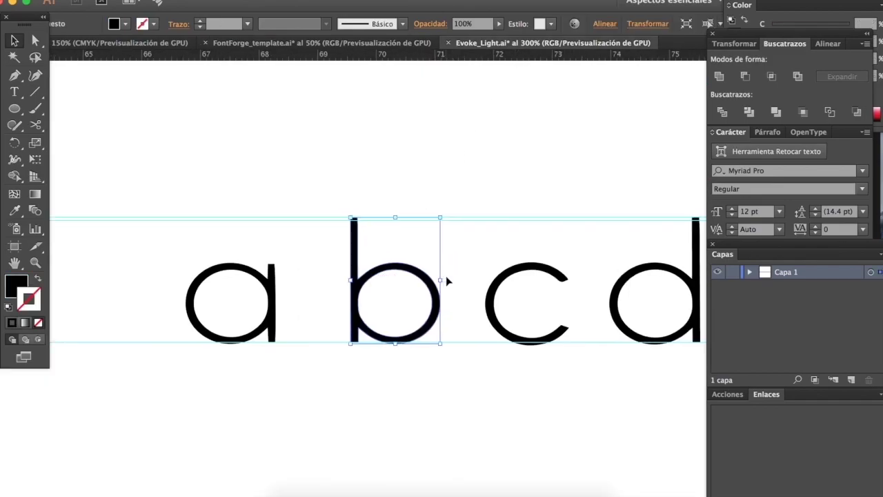
{"action": "left_click", "coordinate": [236, 246]}
{"action": "scroll", "coordinate": [236, 245], "scroll_direction": "left", "scroll_amount": 8}
{"action": "scroll", "coordinate": [236, 245], "scroll_direction": "right", "scroll_amount": 12}
{"action": "scroll", "coordinate": [236, 250], "scroll_direction": "down", "scroll_amount": 2}
{"action": "scroll", "coordinate": [236, 250], "scroll_direction": "left", "scroll_amount": 10}
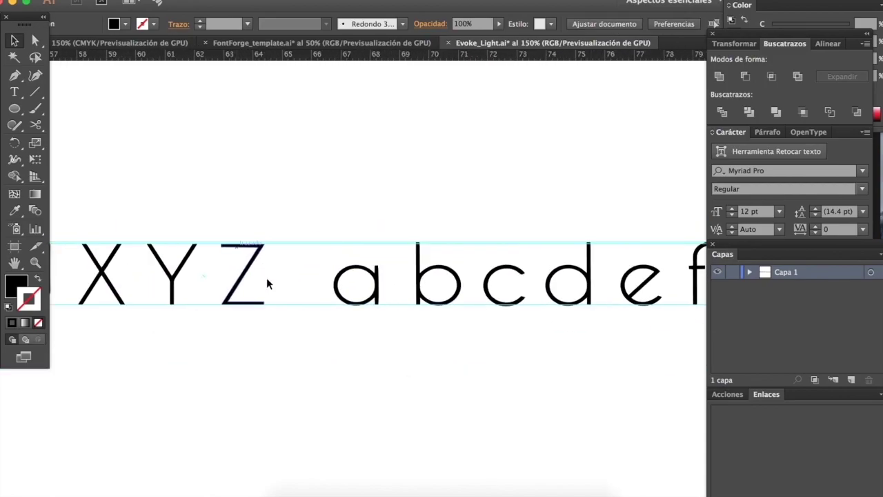
{"action": "scroll", "coordinate": [242, 271], "scroll_direction": "up", "scroll_amount": 1}
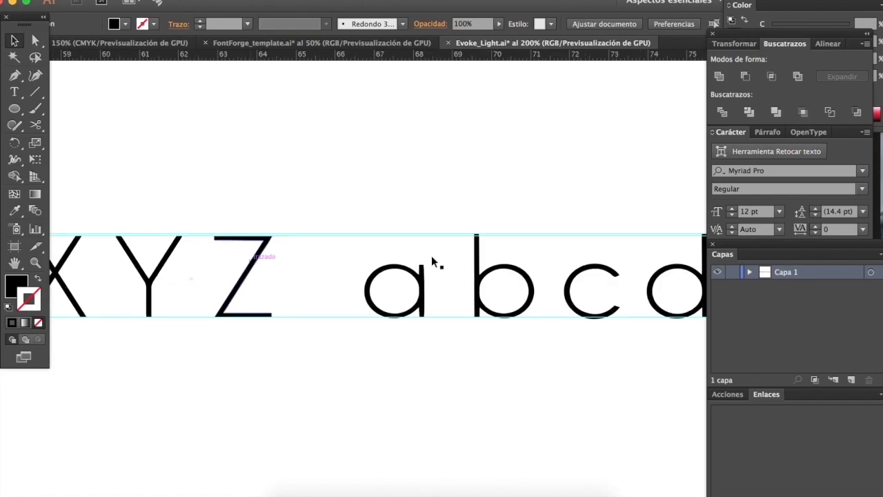
{"action": "scroll", "coordinate": [300, 283], "scroll_direction": "left", "scroll_amount": 5}
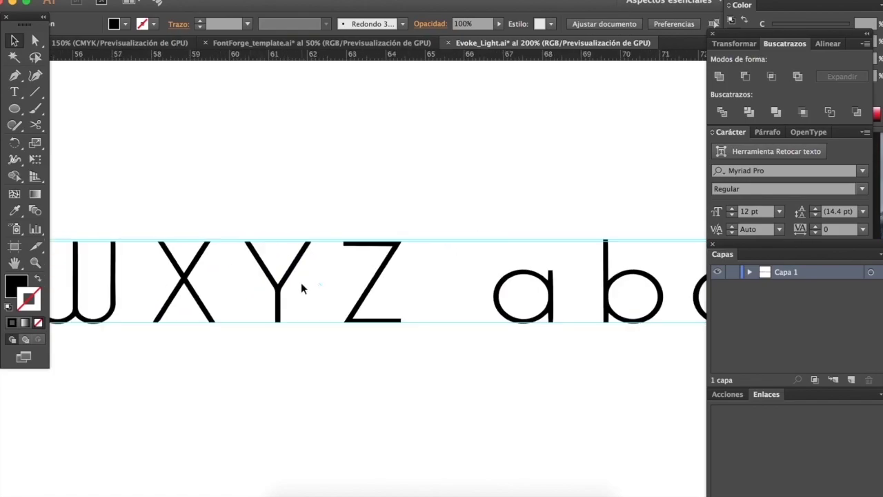
{"action": "scroll", "coordinate": [417, 281], "scroll_direction": "right", "scroll_amount": 5}
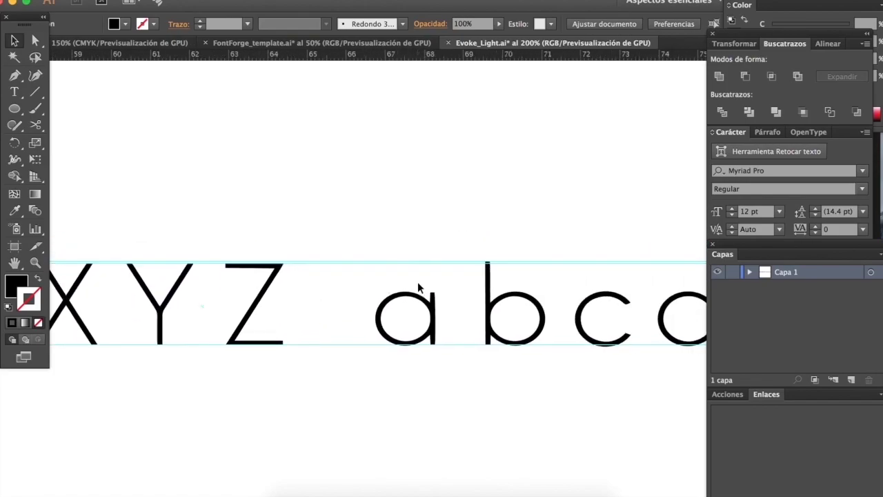
{"action": "left_click", "coordinate": [274, 271]}
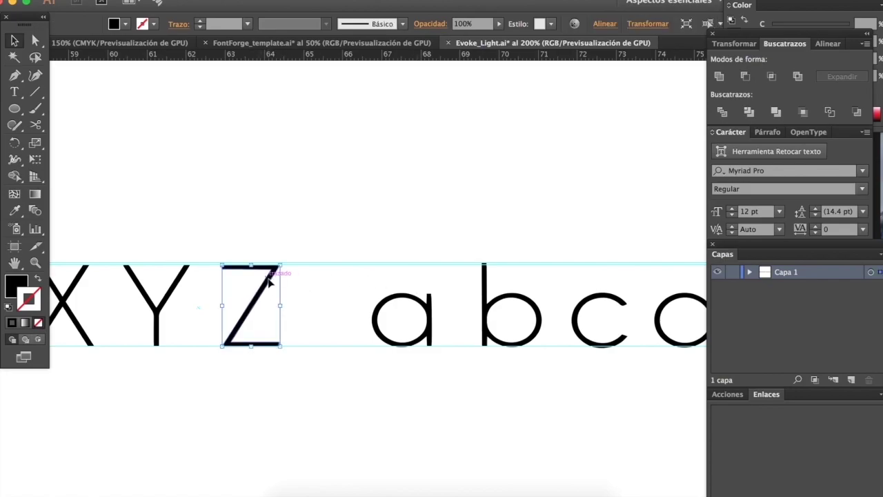
{"action": "left_click", "coordinate": [302, 293]}
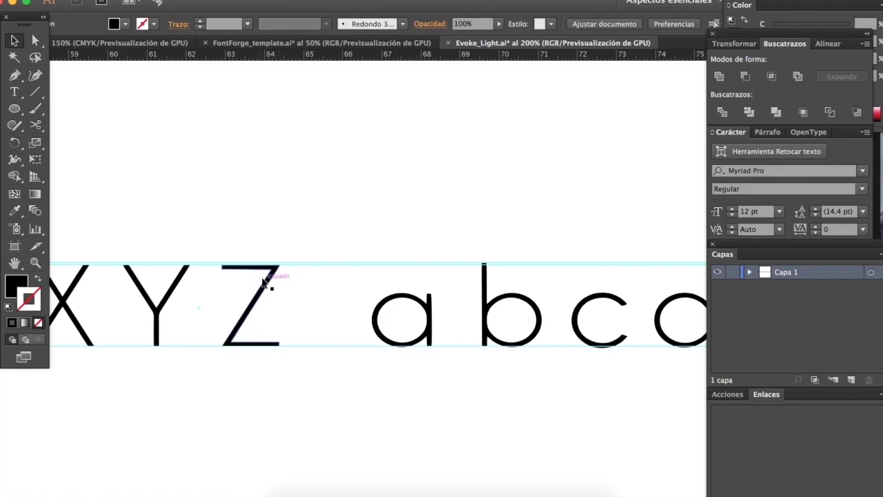
Step: Copy the lowercase b from Evoke_Light.ai and paste it into FontForge_template.ai
{"action": "left_click", "coordinate": [483, 305]}
{"action": "scroll", "coordinate": [483, 305], "scroll_direction": "down", "scroll_amount": 3}
{"action": "scroll", "coordinate": [483, 302], "scroll_direction": "up", "scroll_amount": 2}
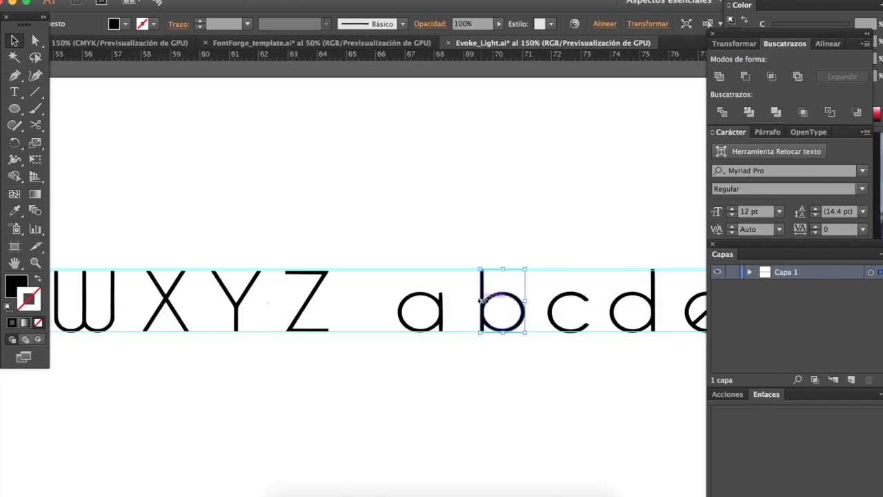
{"action": "left_click", "coordinate": [439, 246]}
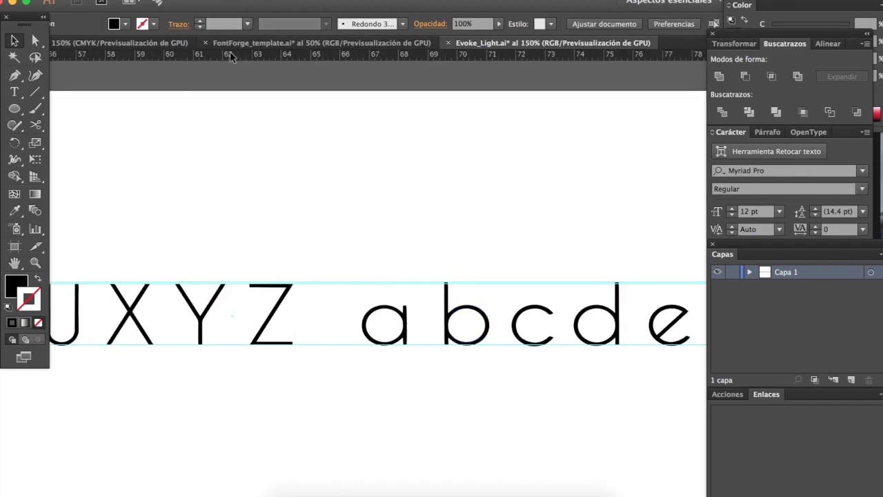
{"action": "left_click", "coordinate": [262, 44]}
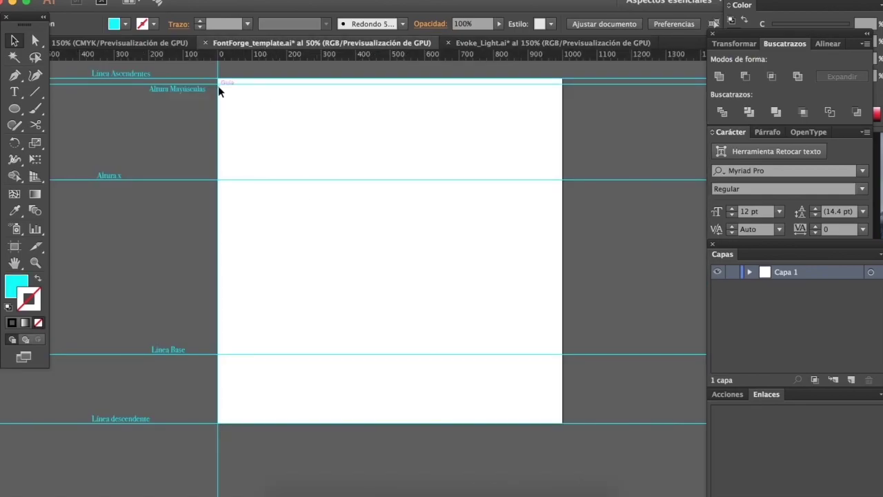
{"action": "key", "text": "super+v"}
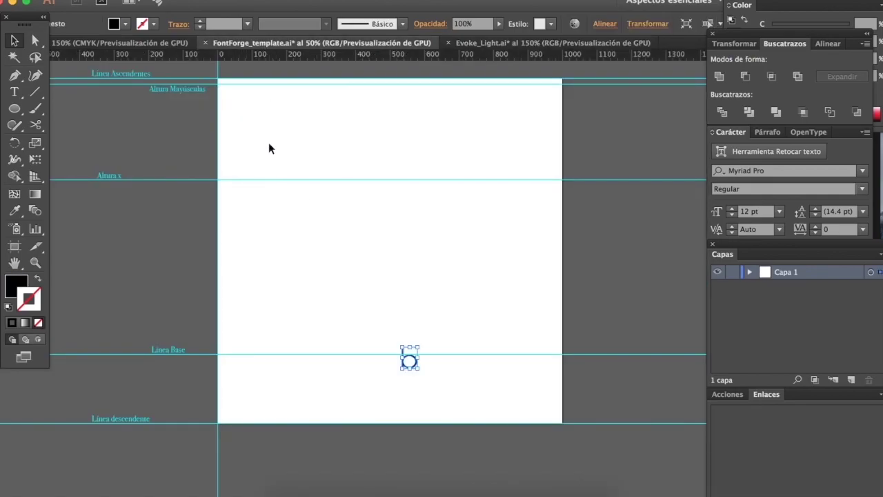
Step: Move the pasted b to the artboard's upper-left area and enlarge it with its ascender reaching the Línea Ascendentes guide
{"action": "left_click_drag", "start_coordinate": [409, 357], "coordinate": [216, 100]}
{"action": "scroll", "coordinate": [355, 342], "scroll_direction": "left", "scroll_amount": 3}
{"action": "scroll", "coordinate": [355, 341], "scroll_direction": "up", "scroll_amount": 2}
{"action": "left_click_drag", "start_coordinate": [255, 236], "coordinate": [305, 213]}
{"action": "scroll", "coordinate": [264, 100], "scroll_direction": "up", "scroll_amount": 7}
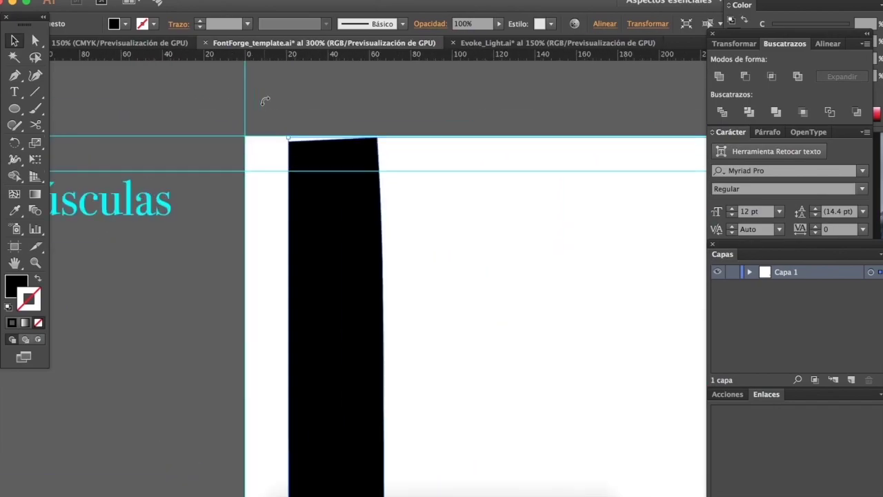
Step: Enlarge the b from its lower-left corner until the foot of its stem rests on the Línea Base guide
{"action": "left_click_drag", "start_coordinate": [444, 191], "coordinate": [443, 188]}
{"action": "scroll", "coordinate": [439, 282], "scroll_direction": "down", "scroll_amount": 5}
{"action": "scroll", "coordinate": [439, 281], "scroll_direction": "down", "scroll_amount": 3}
{"action": "scroll", "coordinate": [439, 284], "scroll_direction": "down", "scroll_amount": 10}
{"action": "scroll", "coordinate": [439, 284], "scroll_direction": "right", "scroll_amount": 2}
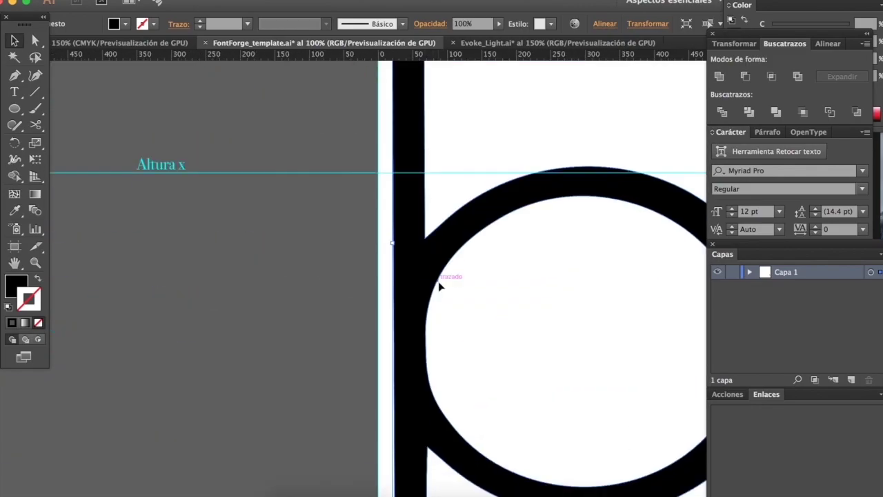
{"action": "scroll", "coordinate": [333, 280], "scroll_direction": "up", "scroll_amount": 7}
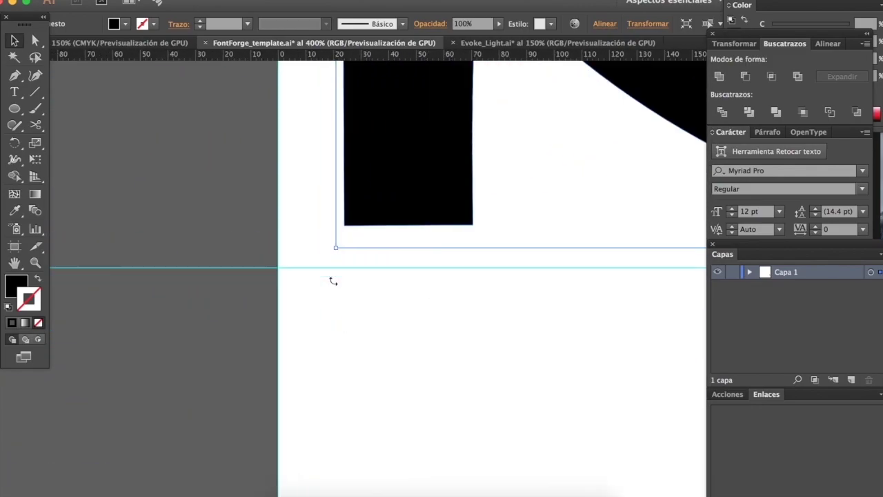
{"action": "left_click_drag", "start_coordinate": [336, 231], "coordinate": [278, 296]}
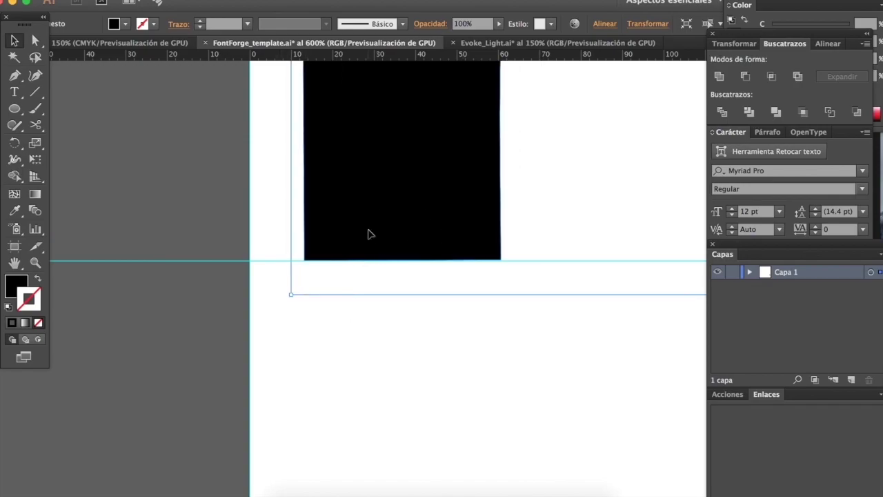
{"action": "scroll", "coordinate": [368, 234], "scroll_direction": "down", "scroll_amount": 5}
{"action": "scroll", "coordinate": [368, 235], "scroll_direction": "up", "scroll_amount": 5}
{"action": "scroll", "coordinate": [369, 234], "scroll_direction": "down", "scroll_amount": 3}
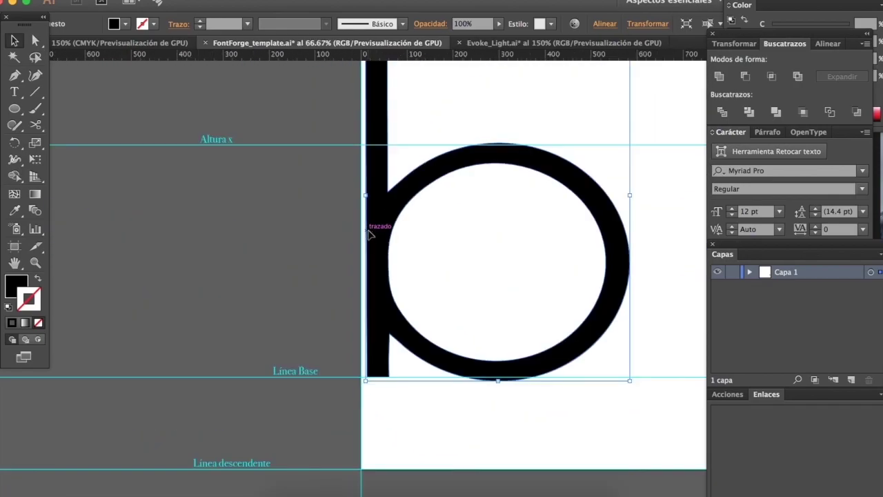
Step: Move the b horizontally to the vertical guide at the artboard's left edge, keeping its top on Línea Ascendentes, and deselect it
{"action": "scroll", "coordinate": [368, 235], "scroll_direction": "up", "scroll_amount": 6}
{"action": "scroll", "coordinate": [312, 193], "scroll_direction": "up", "scroll_amount": 1}
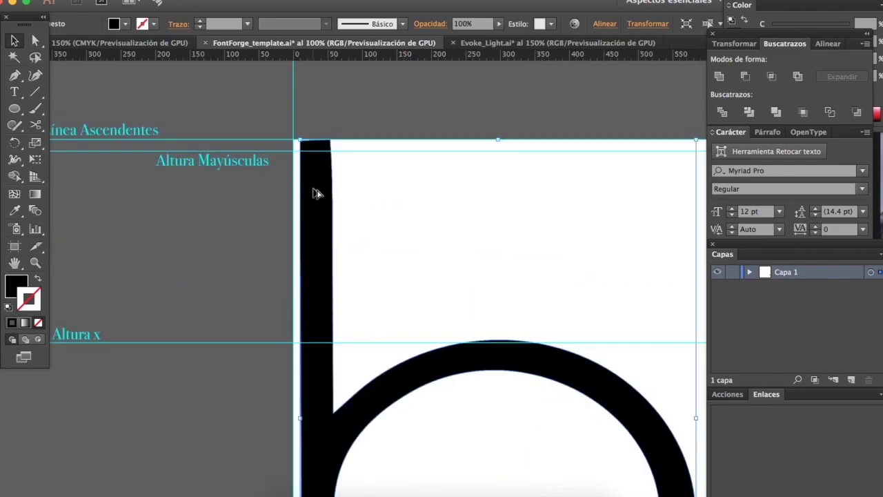
{"action": "left_click_drag", "start_coordinate": [314, 196], "coordinate": [309, 196]}
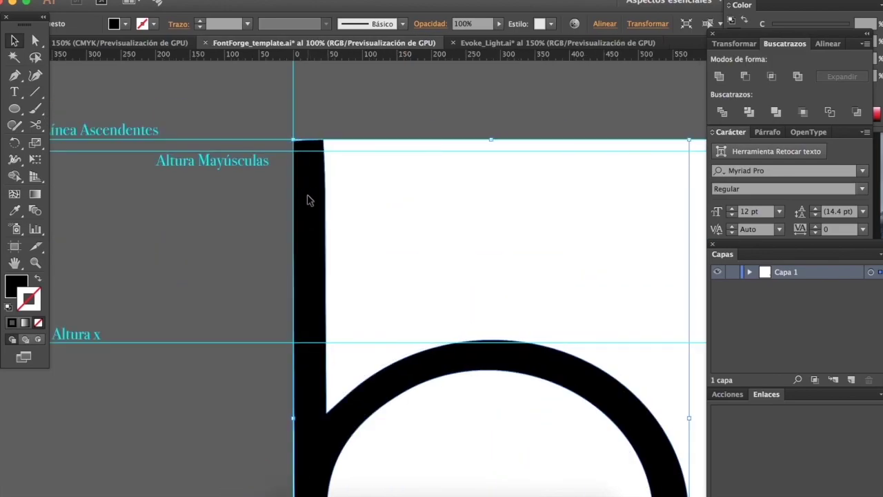
{"action": "scroll", "coordinate": [311, 262], "scroll_direction": "down", "scroll_amount": 3}
{"action": "scroll", "coordinate": [310, 296], "scroll_direction": "up", "scroll_amount": 1}
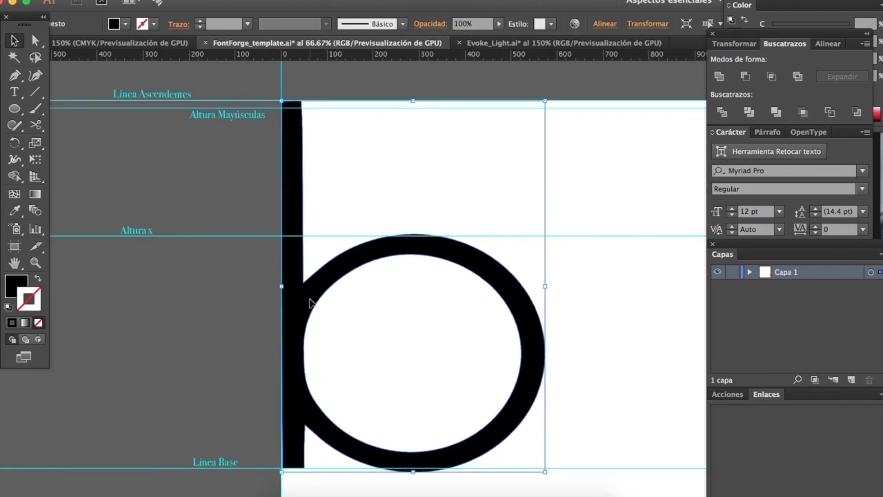
{"action": "scroll", "coordinate": [310, 298], "scroll_direction": "right", "scroll_amount": 2}
{"action": "scroll", "coordinate": [310, 298], "scroll_direction": "up", "scroll_amount": 1}
{"action": "left_click", "coordinate": [240, 139]}
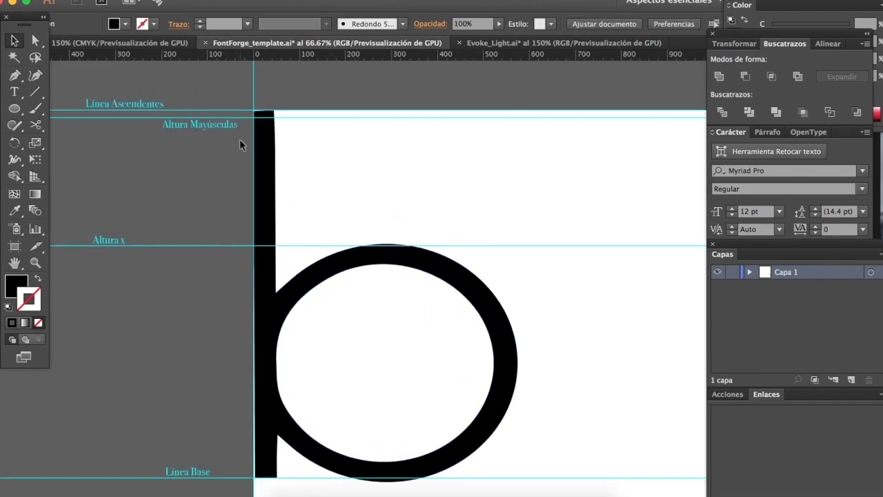
Step: Compare the b's position against the template's vertical guide with the left guide in FontForge's glyph window for A
{"action": "scroll", "coordinate": [239, 138], "scroll_direction": "down", "scroll_amount": 1}
{"action": "scroll", "coordinate": [239, 139], "scroll_direction": "right", "scroll_amount": 1}
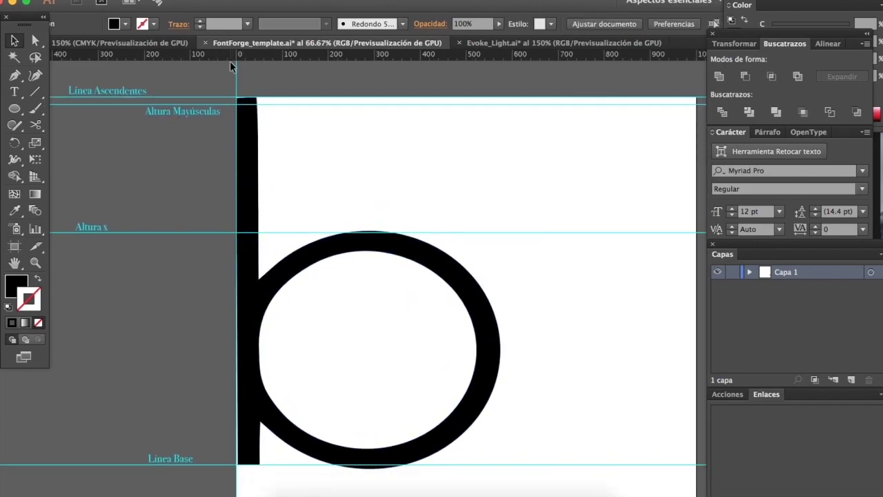
{"action": "scroll", "coordinate": [256, 259], "scroll_direction": "down", "scroll_amount": 1}
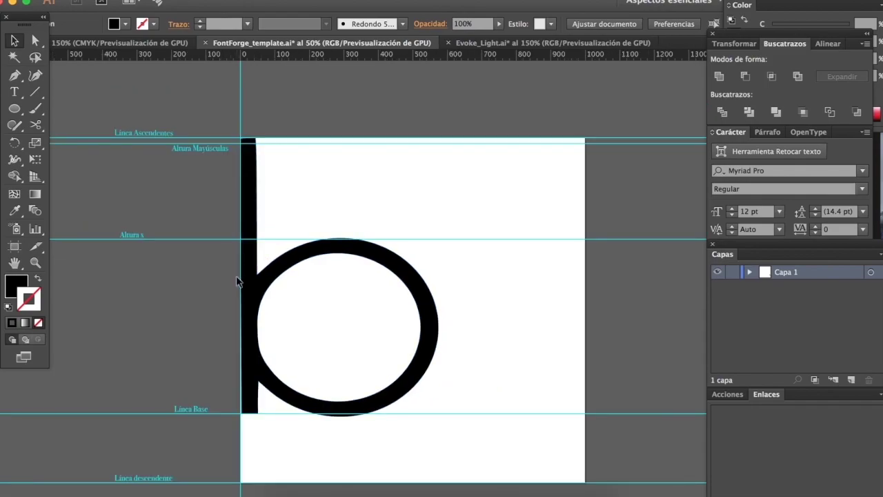
{"action": "scroll", "coordinate": [237, 293], "scroll_direction": "right", "scroll_amount": 1}
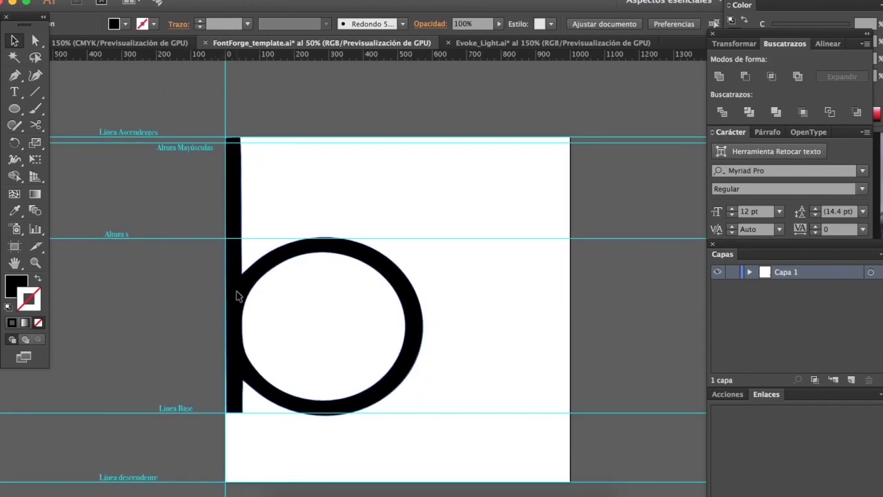
{"action": "scroll", "coordinate": [236, 295], "scroll_direction": "right", "scroll_amount": 2}
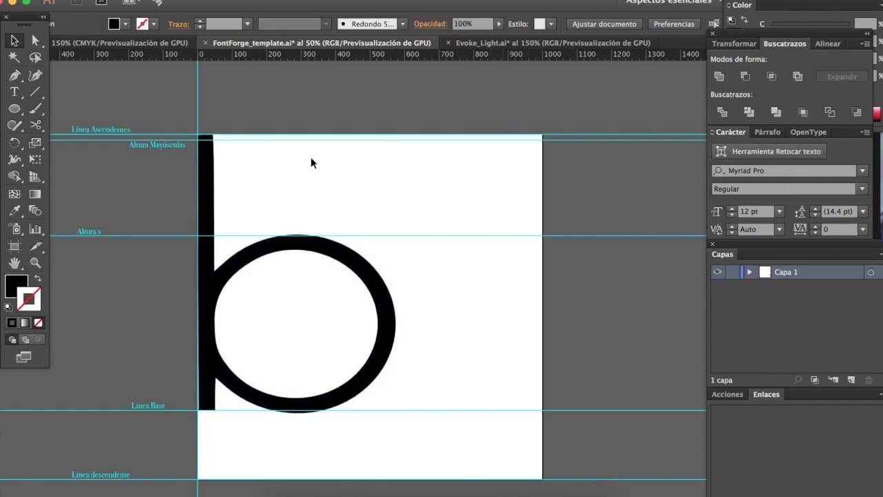
{"action": "left_click", "coordinate": [497, 492]}
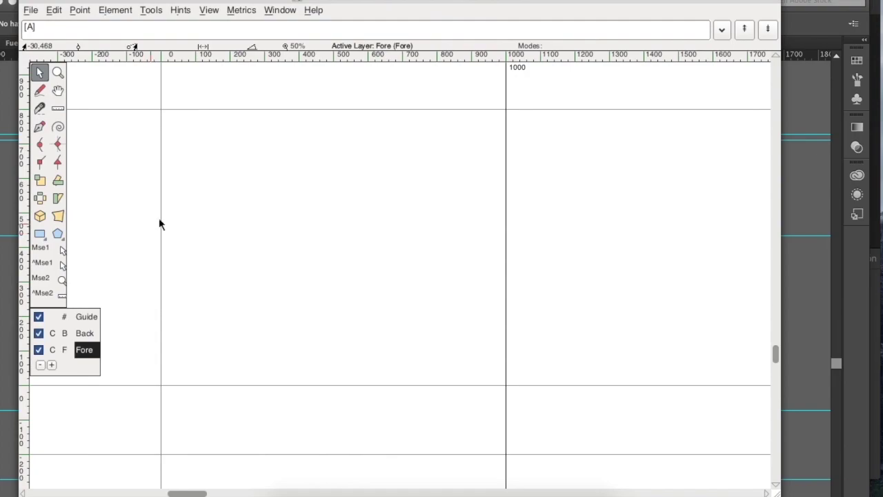
{"action": "left_click", "coordinate": [8, 176]}
Step: Move the b toward the middle of the artboard and back against the vertical guide at 0
{"action": "left_click_drag", "start_coordinate": [211, 277], "coordinate": [308, 273]}
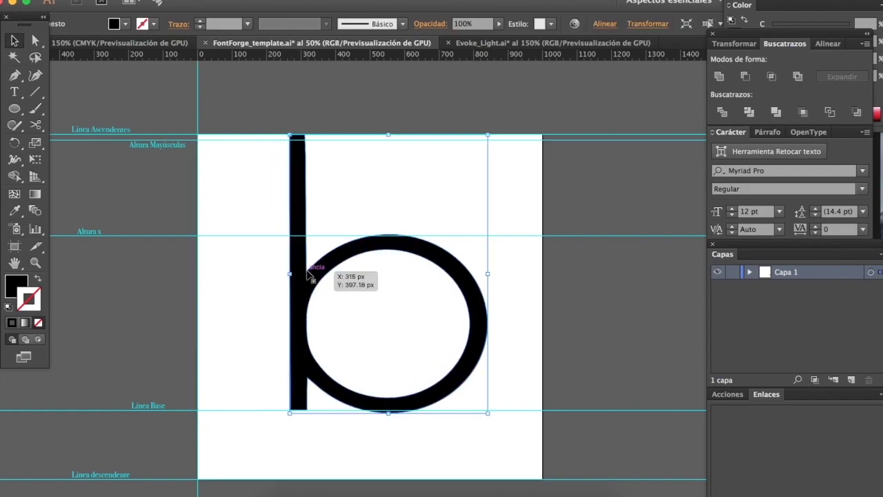
{"action": "left_click", "coordinate": [265, 283]}
{"action": "left_click_drag", "start_coordinate": [339, 262], "coordinate": [323, 262]}
{"action": "left_click", "coordinate": [240, 268]}
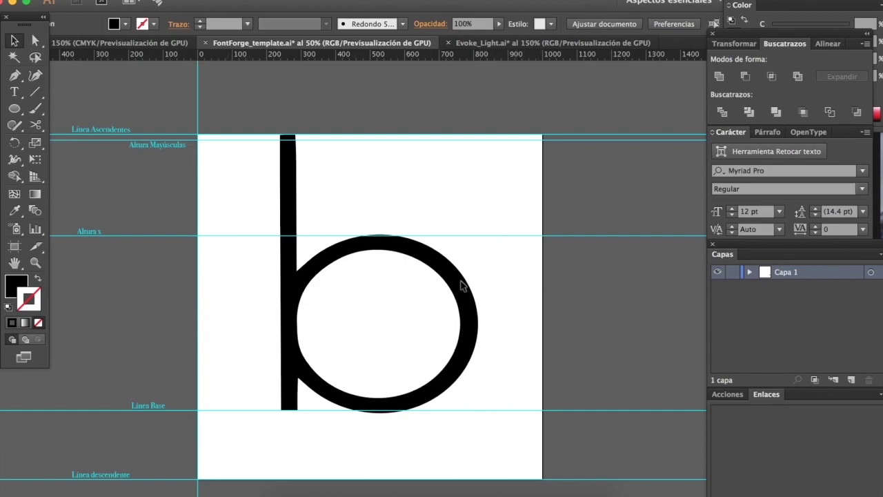
{"action": "left_click_drag", "start_coordinate": [287, 284], "coordinate": [206, 282]}
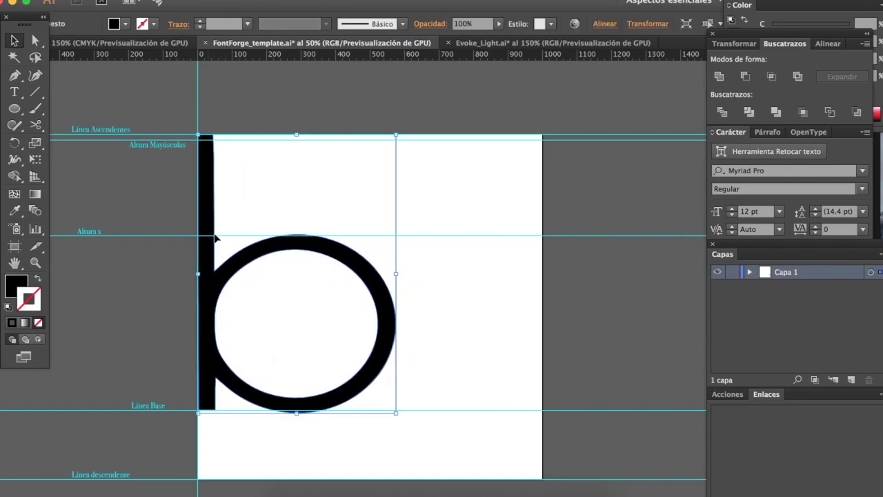
{"action": "left_click", "coordinate": [450, 262]}
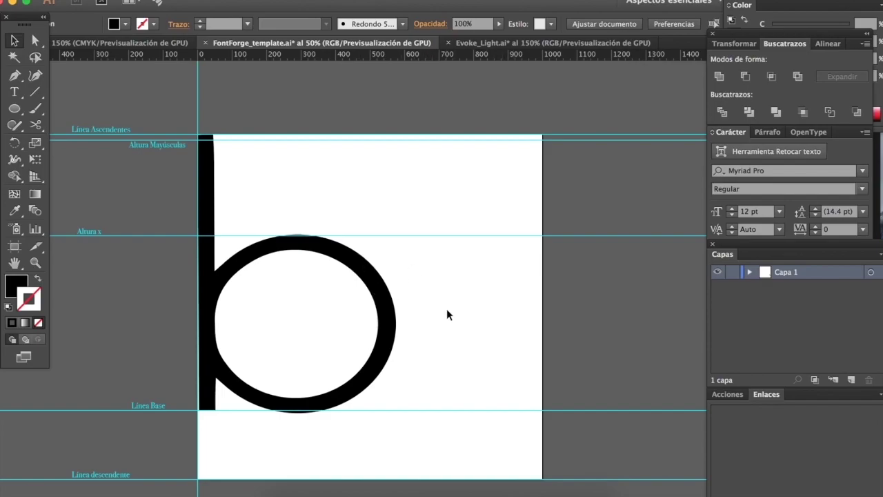
Step: Shift the b about 0.82 px to the left so its stem's edge snaps exactly to the vertical guide at 0
{"action": "scroll", "coordinate": [238, 237], "scroll_direction": "up", "scroll_amount": 1}
{"action": "scroll", "coordinate": [238, 237], "scroll_direction": "down", "scroll_amount": 1}
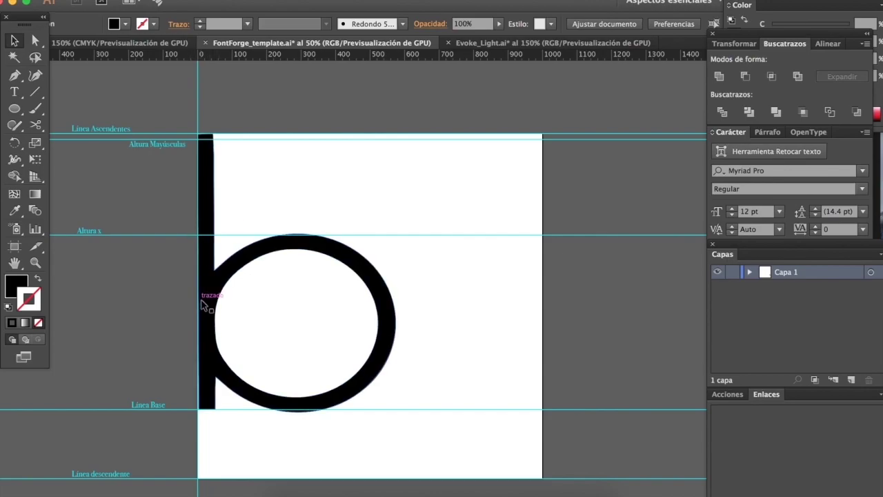
{"action": "left_click", "coordinate": [204, 174]}
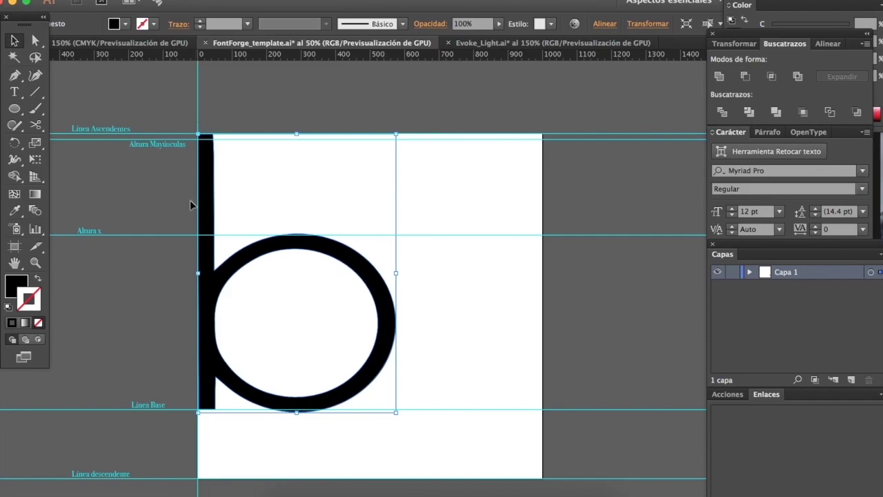
{"action": "left_click", "coordinate": [185, 182]}
{"action": "left_click", "coordinate": [209, 174]}
{"action": "scroll", "coordinate": [203, 143], "scroll_direction": "up", "scroll_amount": 3}
{"action": "scroll", "coordinate": [200, 131], "scroll_direction": "up", "scroll_amount": 4}
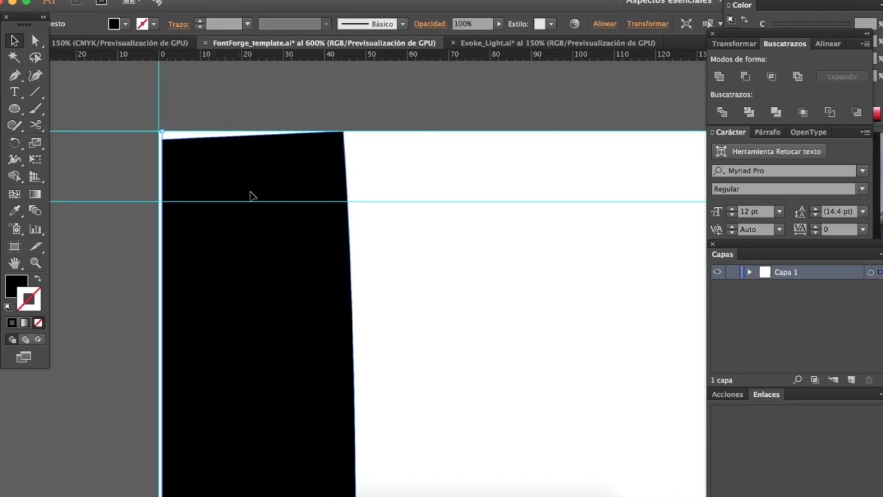
{"action": "scroll", "coordinate": [156, 295], "scroll_direction": "down", "scroll_amount": 3}
{"action": "scroll", "coordinate": [156, 296], "scroll_direction": "left", "scroll_amount": 2}
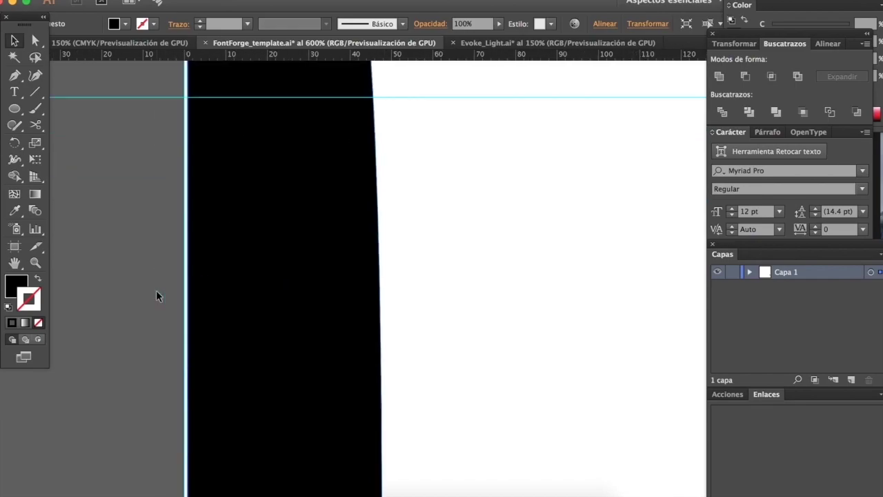
{"action": "scroll", "coordinate": [156, 290], "scroll_direction": "up", "scroll_amount": 6}
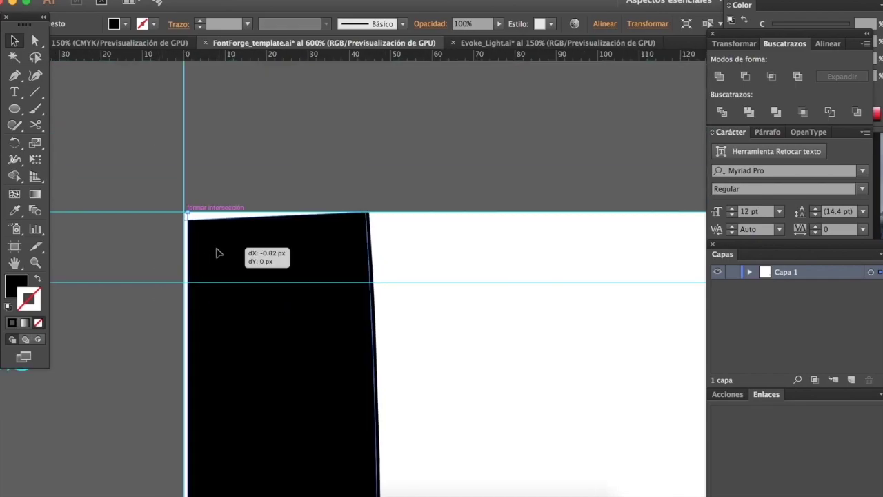
{"action": "scroll", "coordinate": [147, 255], "scroll_direction": "down", "scroll_amount": 8}
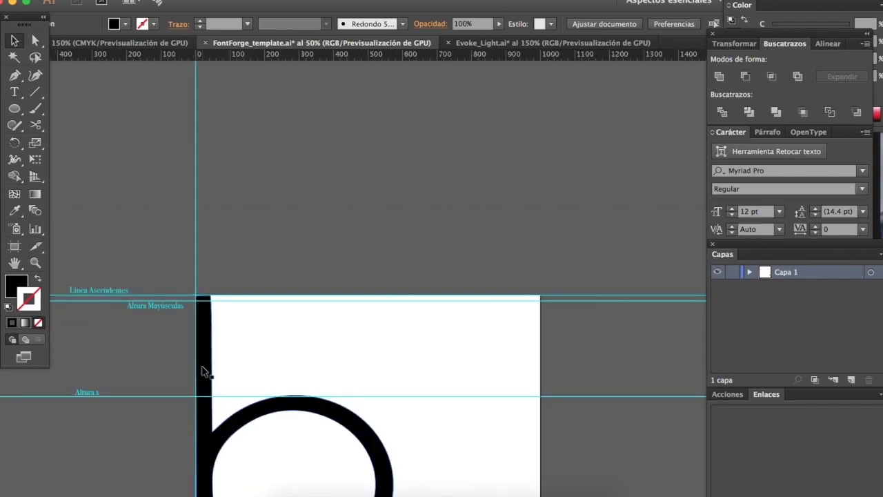
{"action": "scroll", "coordinate": [202, 371], "scroll_direction": "down", "scroll_amount": 3}
{"action": "scroll", "coordinate": [172, 308], "scroll_direction": "up", "scroll_amount": 3}
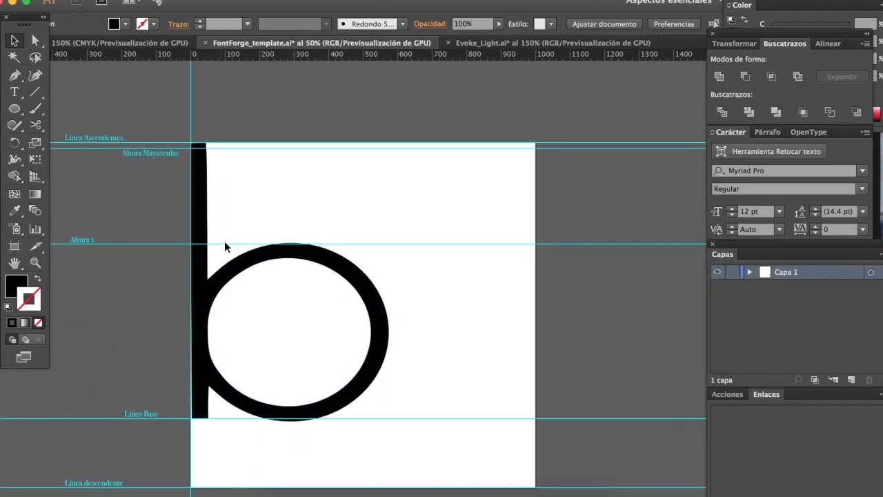
{"action": "left_click", "coordinate": [201, 282]}
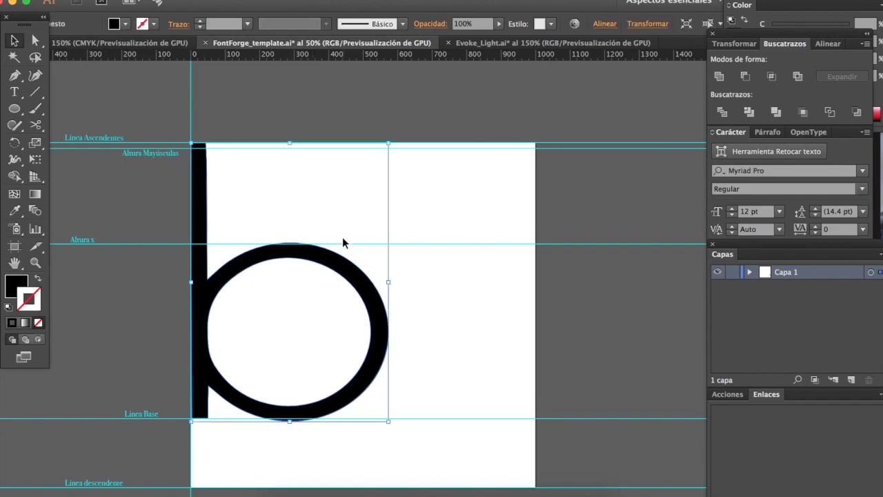
{"action": "left_click", "coordinate": [421, 284]}
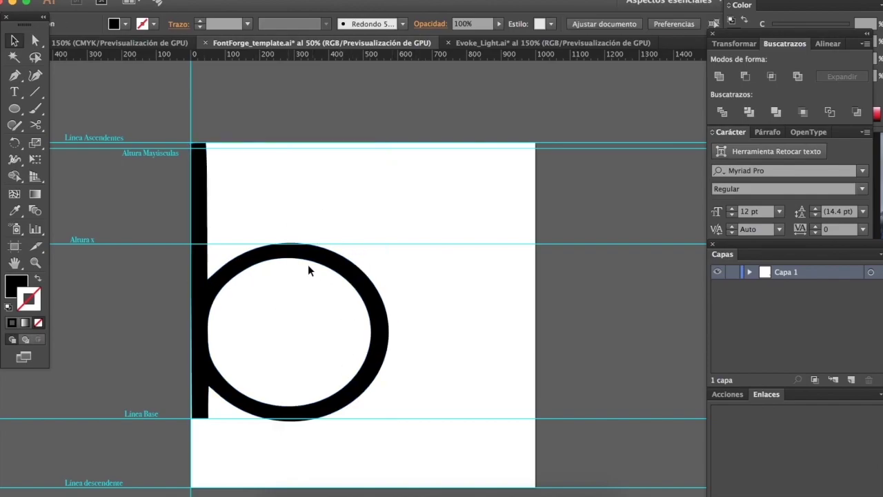
{"action": "left_click", "coordinate": [220, 282]}
{"action": "left_click", "coordinate": [498, 225]}
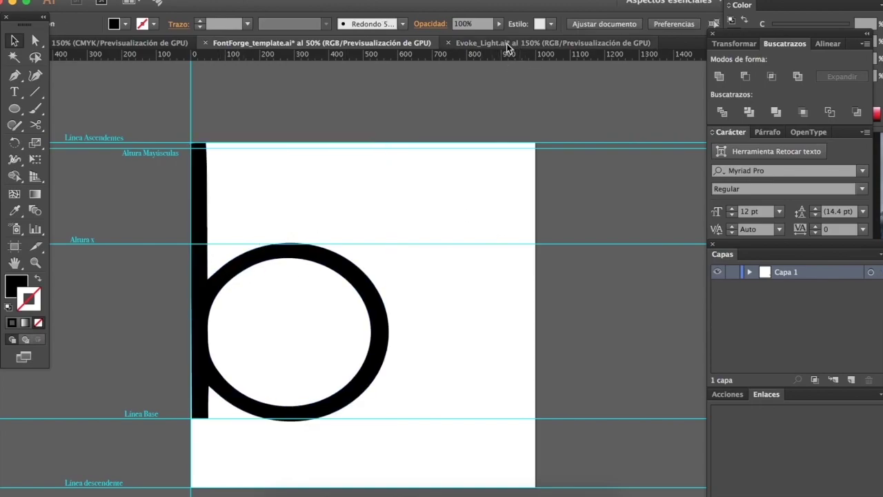
{"action": "left_click", "coordinate": [198, 188]}
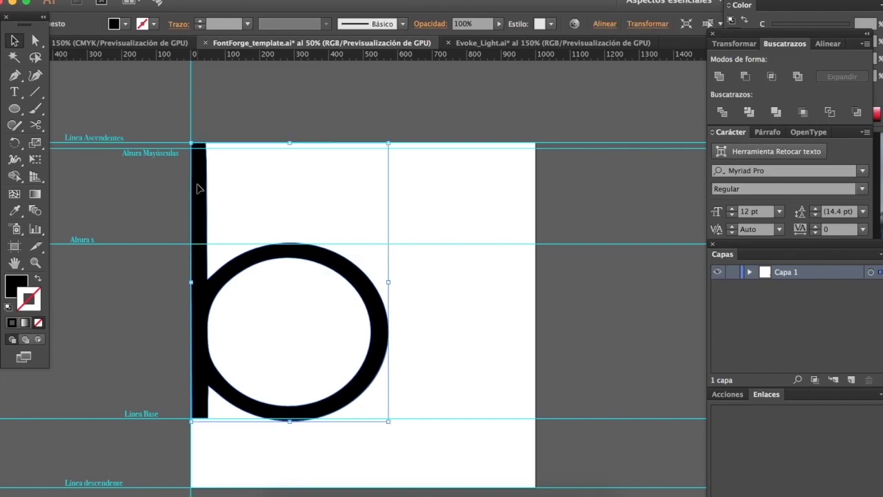
Step: Switch to Evoke_Light.ai and select the capital A at the start of the alphabet to copy it
{"action": "left_click", "coordinate": [485, 43]}
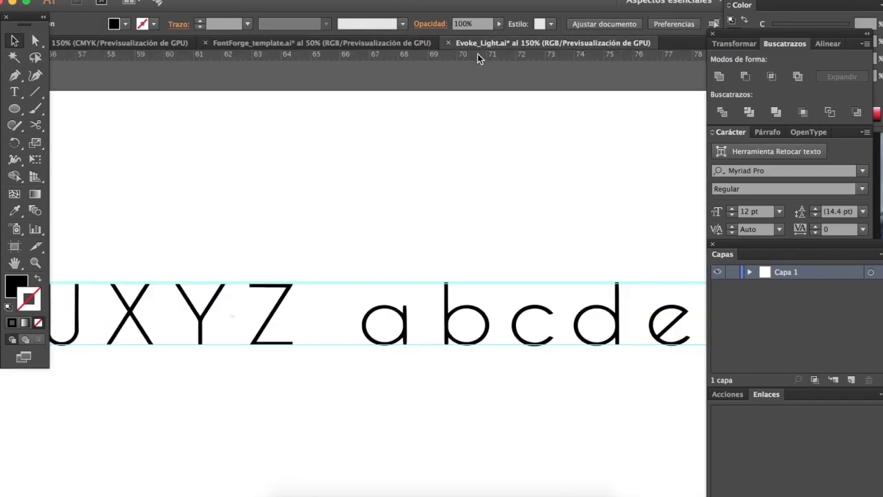
{"action": "scroll", "coordinate": [324, 272], "scroll_direction": "down", "scroll_amount": 2}
{"action": "scroll", "coordinate": [324, 272], "scroll_direction": "down", "scroll_amount": 3}
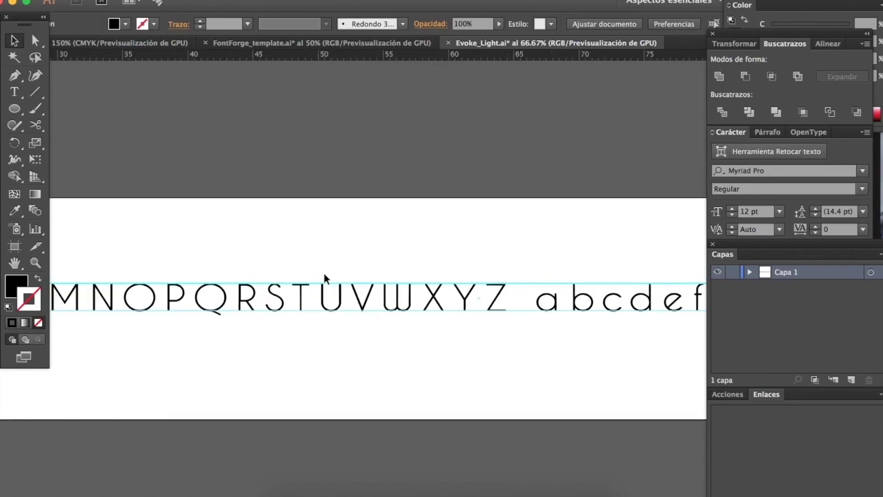
{"action": "scroll", "coordinate": [352, 280], "scroll_direction": "down", "scroll_amount": 1}
{"action": "scroll", "coordinate": [352, 280], "scroll_direction": "down", "scroll_amount": 1}
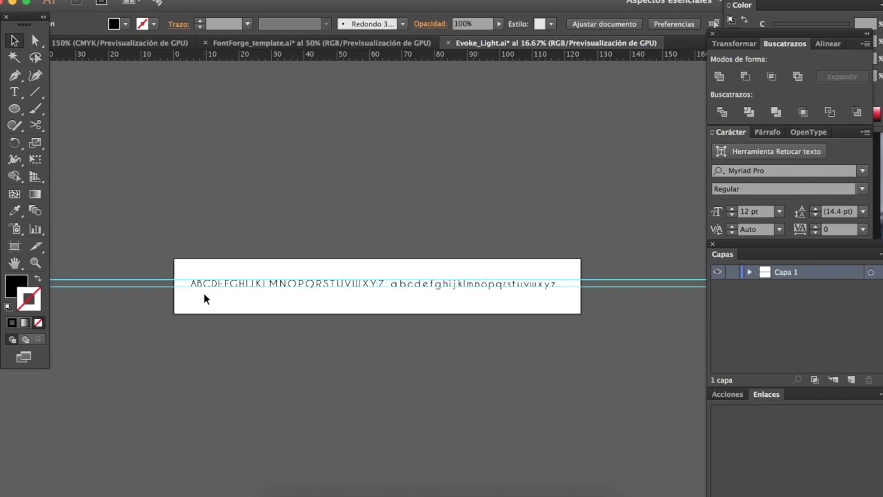
{"action": "scroll", "coordinate": [222, 303], "scroll_direction": "up", "scroll_amount": 2}
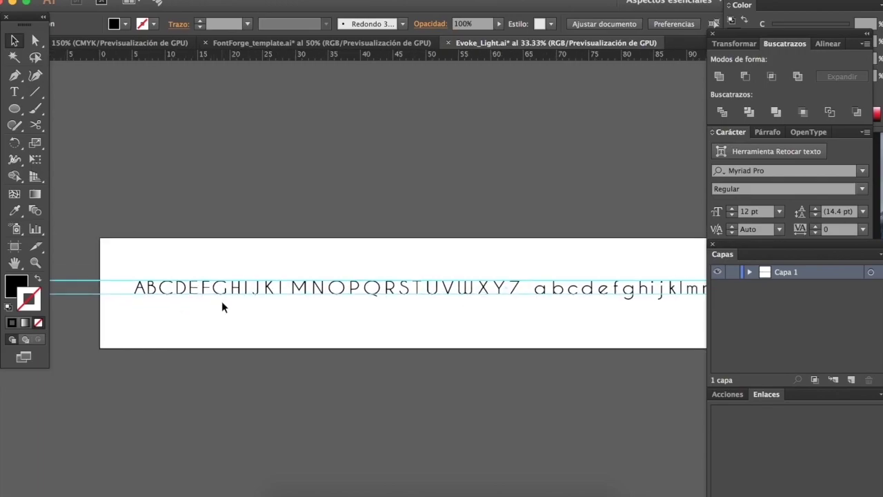
{"action": "scroll", "coordinate": [123, 293], "scroll_direction": "up", "scroll_amount": 2}
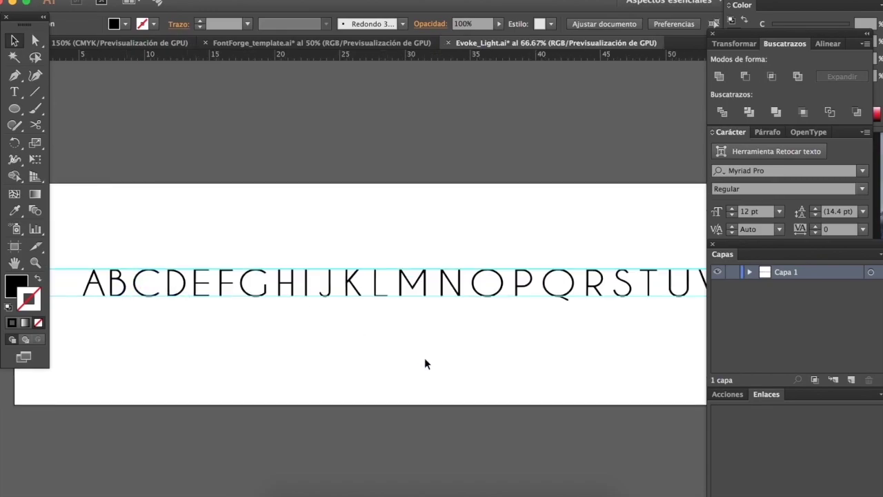
{"action": "scroll", "coordinate": [425, 358], "scroll_direction": "right", "scroll_amount": 1}
{"action": "scroll", "coordinate": [424, 359], "scroll_direction": "left", "scroll_amount": 2}
{"action": "right_click", "coordinate": [424, 359]}
{"action": "left_click", "coordinate": [136, 290]}
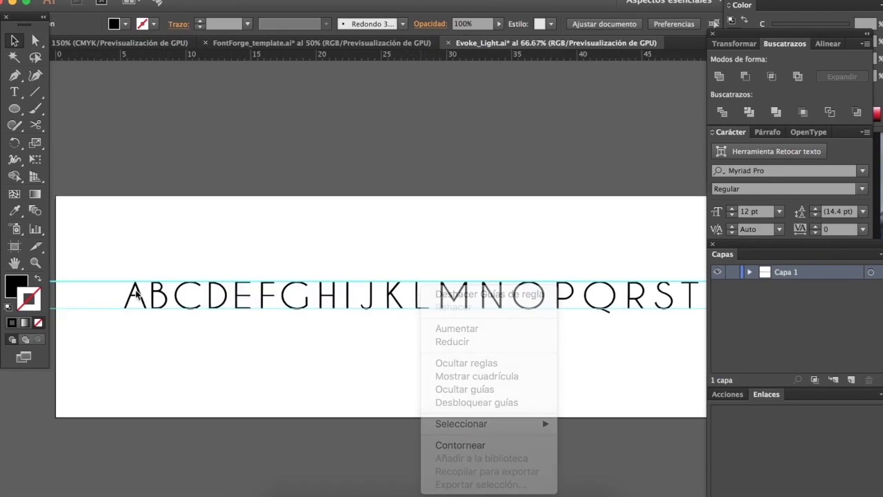
{"action": "left_click", "coordinate": [136, 291]}
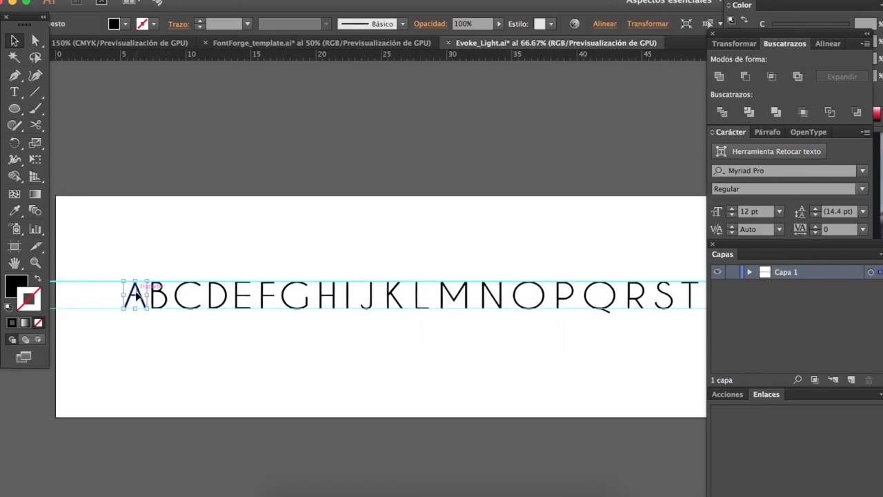
Step: Paste the capital A into FontForge_template.ai beside the b, seat it on Línea Base and enlarge it proportionally up to Altura Mayúsculas
{"action": "left_click", "coordinate": [327, 45]}
{"action": "left_click", "coordinate": [495, 341]}
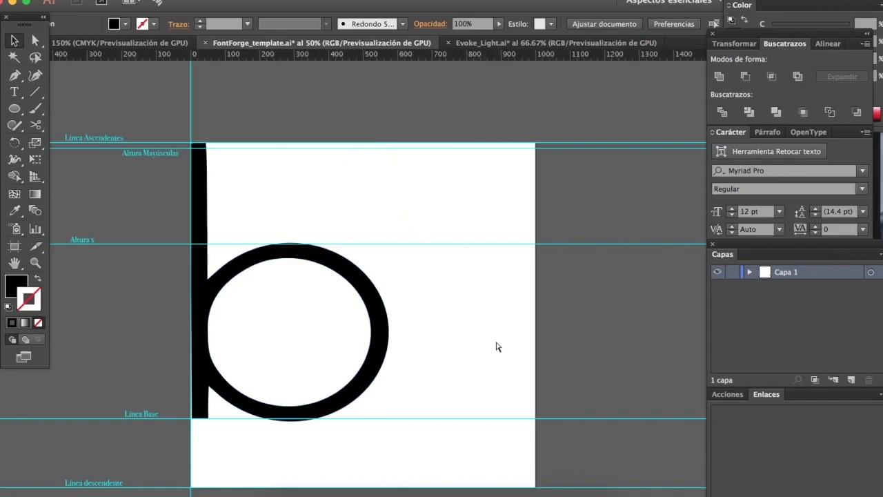
{"action": "key", "text": "ctrl+v"}
{"action": "left_click_drag", "start_coordinate": [421, 366], "coordinate": [484, 420]}
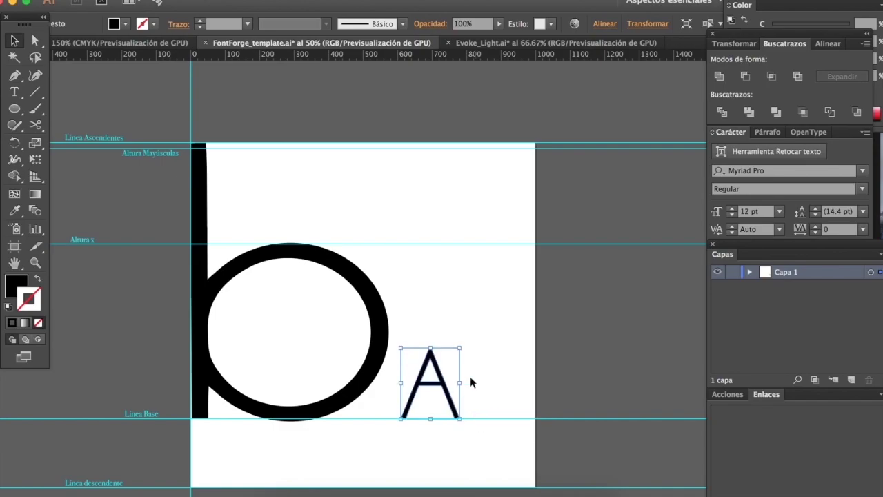
{"action": "left_click_drag", "start_coordinate": [456, 349], "coordinate": [622, 126]}
{"action": "scroll", "coordinate": [559, 220], "scroll_direction": "right", "scroll_amount": 3}
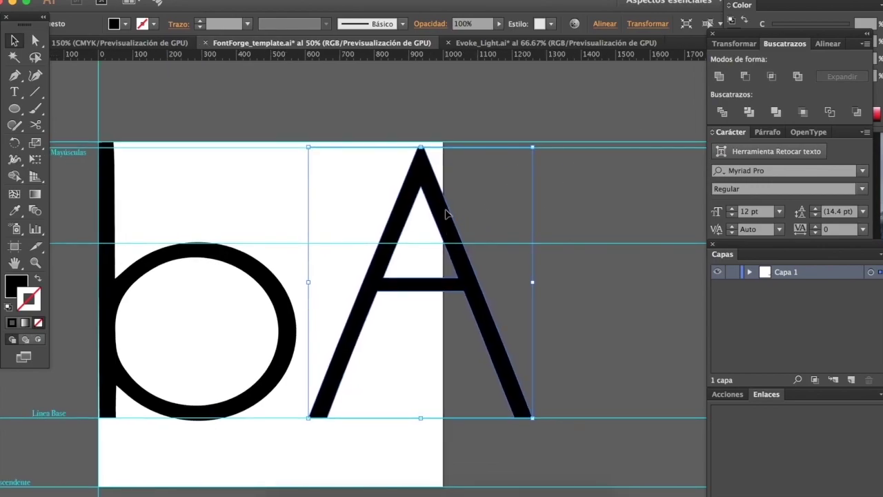
Step: Delete the enlarged capital A from the template, leaving the b in place
{"action": "key", "text": "Delete"}
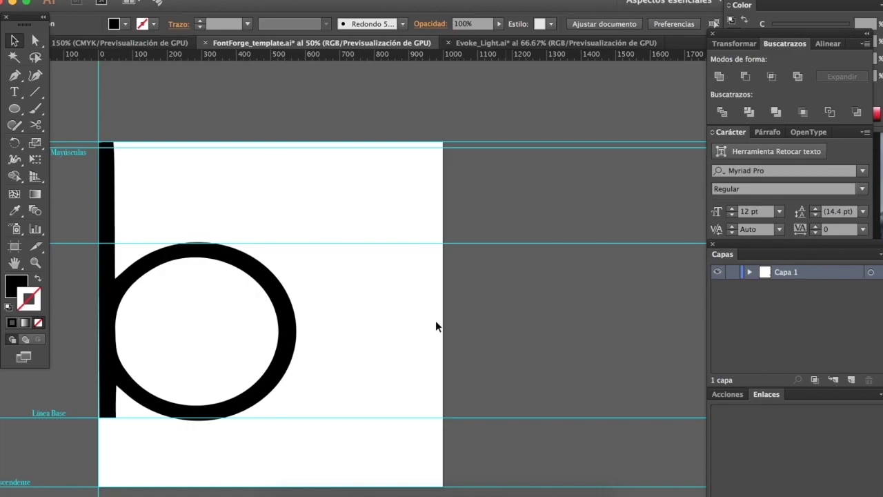
{"action": "scroll", "coordinate": [294, 310], "scroll_direction": "up", "scroll_amount": 3}
{"action": "scroll", "coordinate": [256, 336], "scroll_direction": "up", "scroll_amount": 2}
{"action": "scroll", "coordinate": [256, 336], "scroll_direction": "down", "scroll_amount": 2}
{"action": "scroll", "coordinate": [366, 189], "scroll_direction": "down", "scroll_amount": 2}
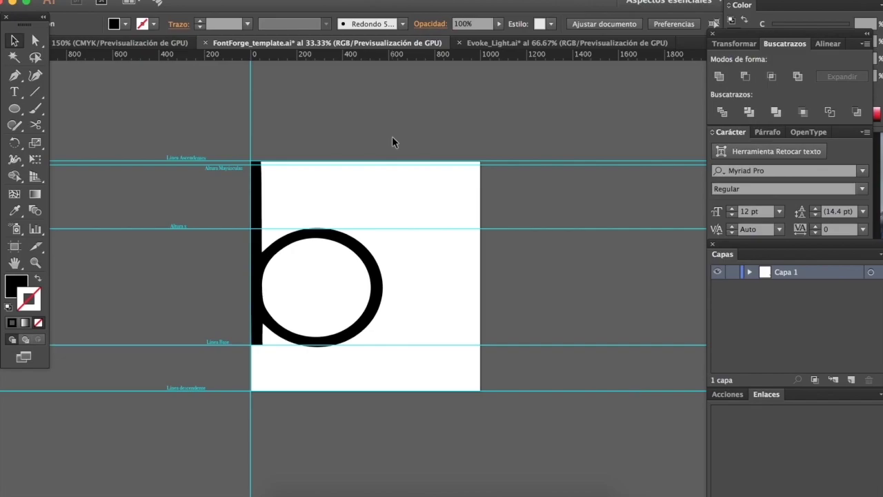
{"action": "scroll", "coordinate": [332, 204], "scroll_direction": "up", "scroll_amount": 2}
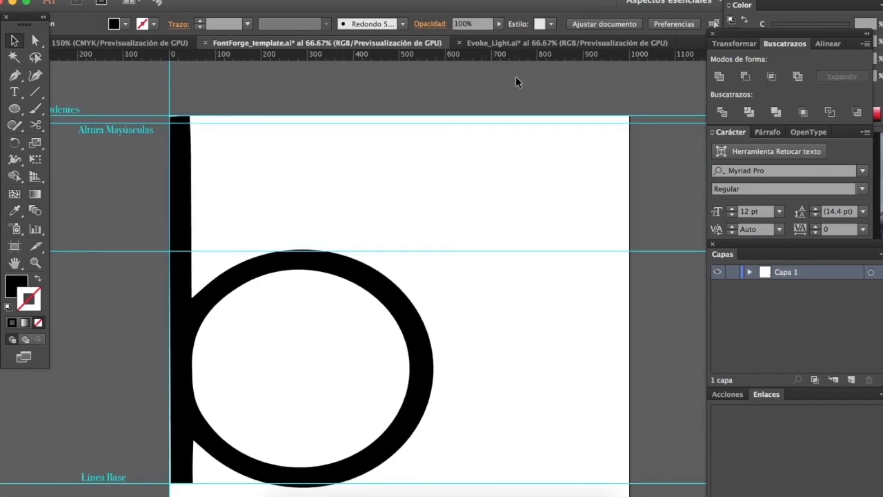
Step: Compare the original lowercase b in Evoke_Light.ai with the enlarged b in FontForge_template.ai
{"action": "left_click", "coordinate": [514, 47]}
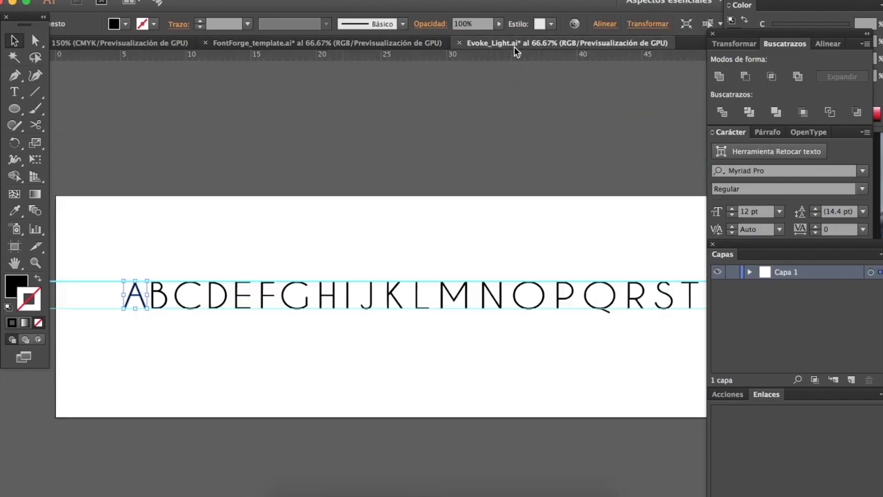
{"action": "left_click", "coordinate": [197, 203]}
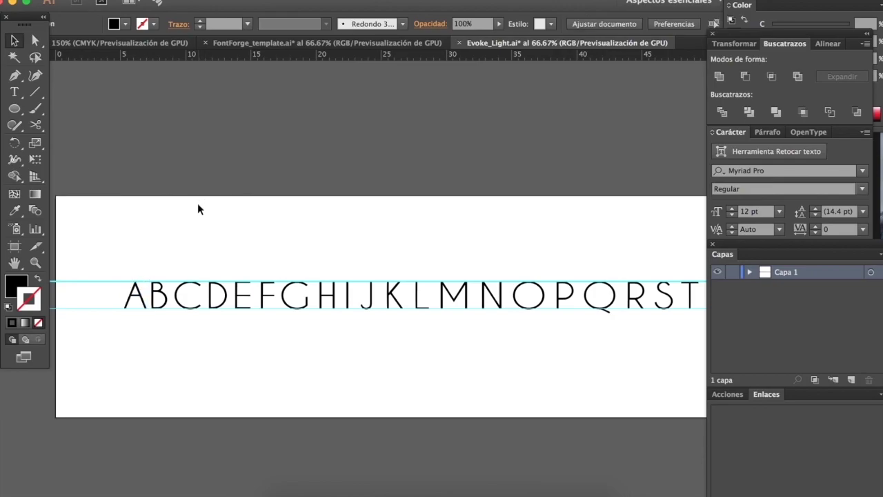
{"action": "scroll", "coordinate": [198, 202], "scroll_direction": "right", "scroll_amount": 10}
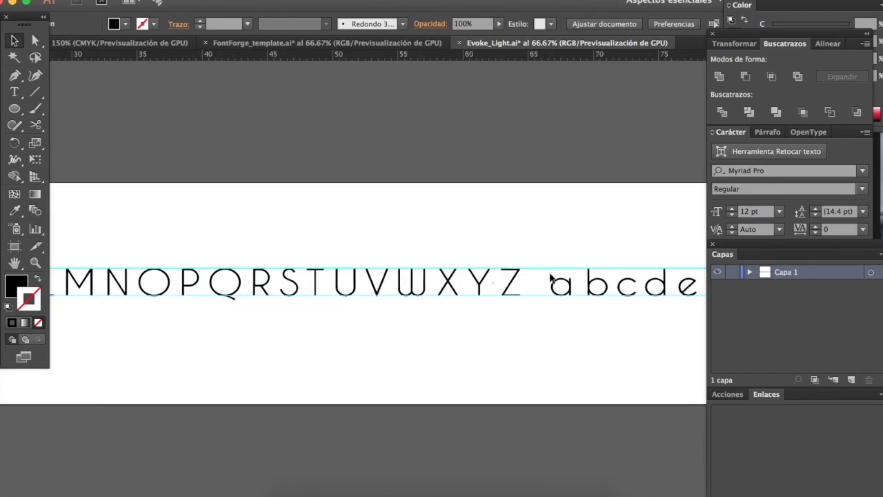
{"action": "scroll", "coordinate": [550, 278], "scroll_direction": "right", "scroll_amount": 4}
{"action": "scroll", "coordinate": [449, 288], "scroll_direction": "up", "scroll_amount": 2}
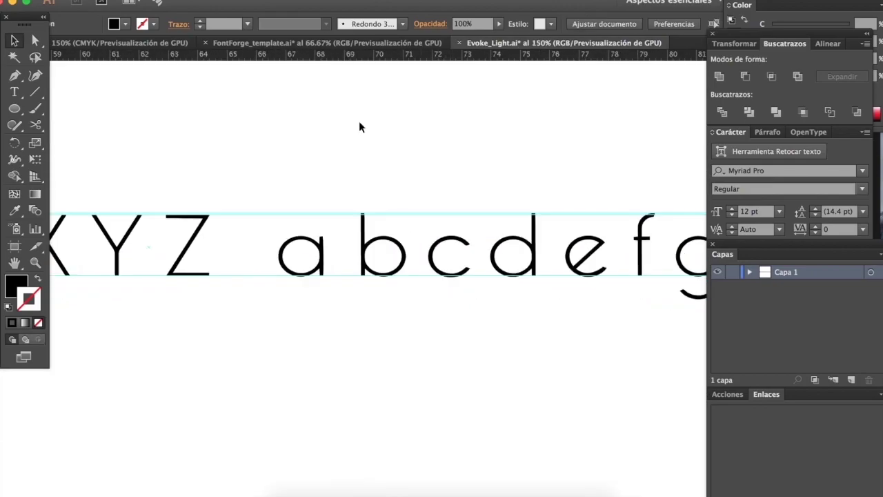
{"action": "left_click", "coordinate": [325, 43]}
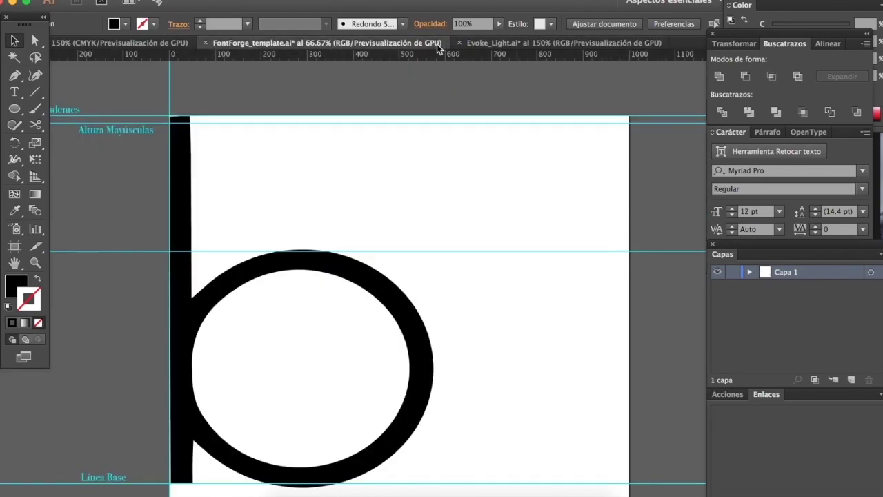
{"action": "left_click", "coordinate": [186, 161]}
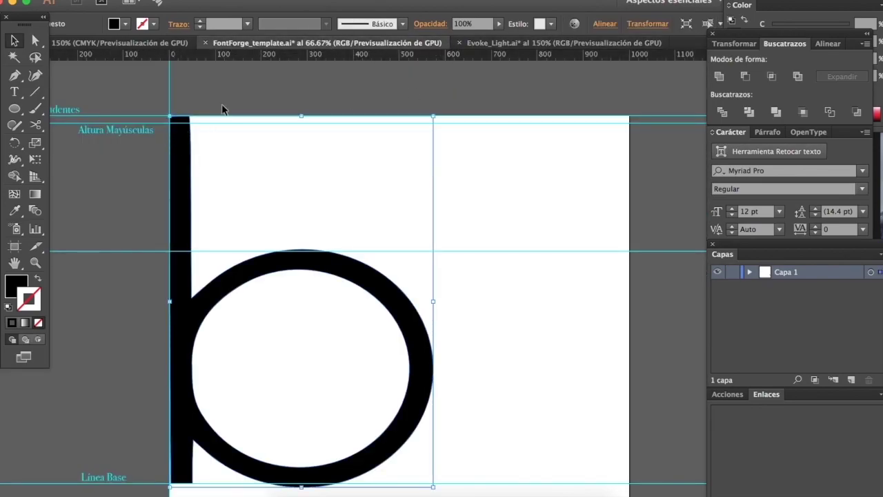
{"action": "left_click", "coordinate": [228, 140]}
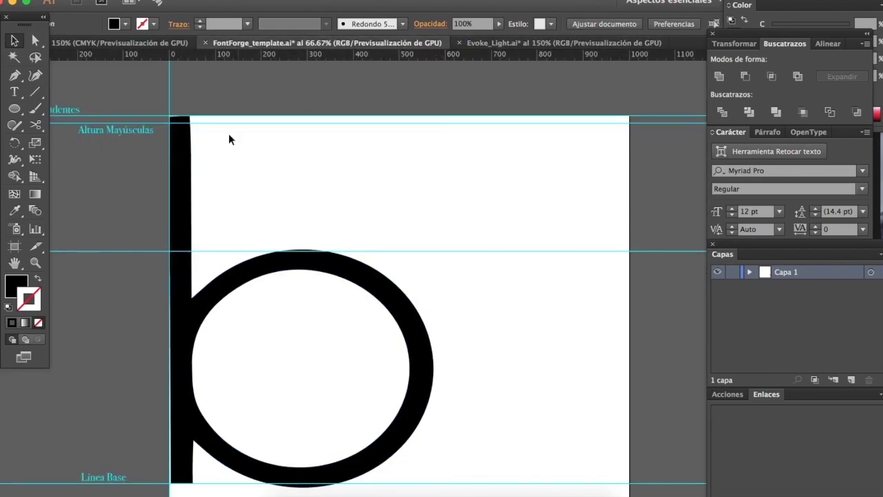
Step: Select the original lowercase b in Evoke_Light.ai and display its Transform (Transformar) properties
{"action": "left_click", "coordinate": [507, 42]}
{"action": "left_click", "coordinate": [361, 252]}
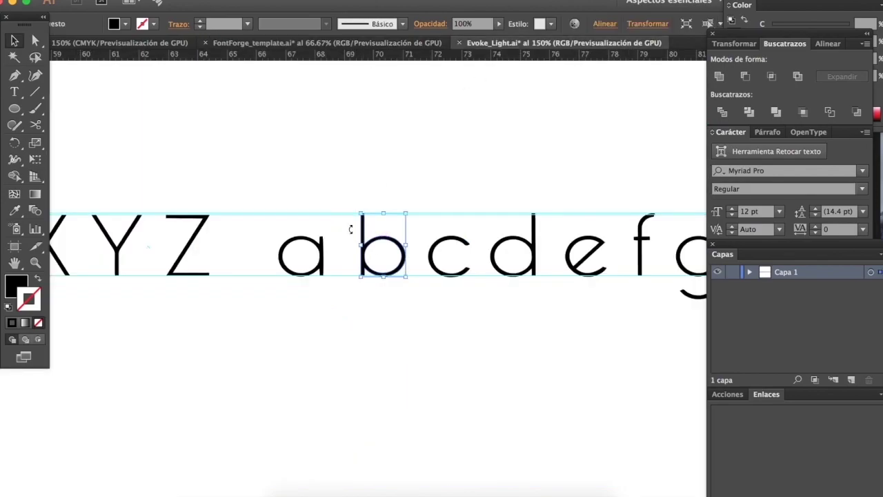
{"action": "key", "text": "ctrl+plus"}
{"action": "key", "text": "ctrl+plus"}
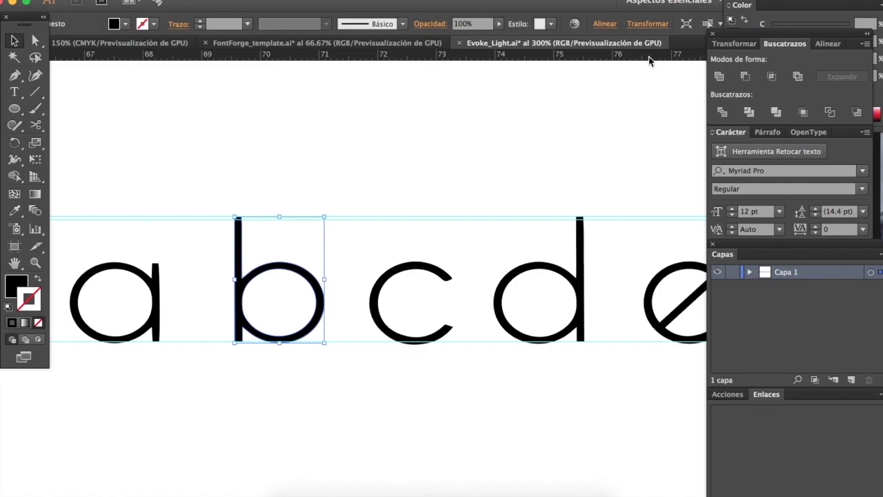
{"action": "left_click", "coordinate": [396, 0]}
{"action": "mouse_move", "coordinate": [436, 0]}
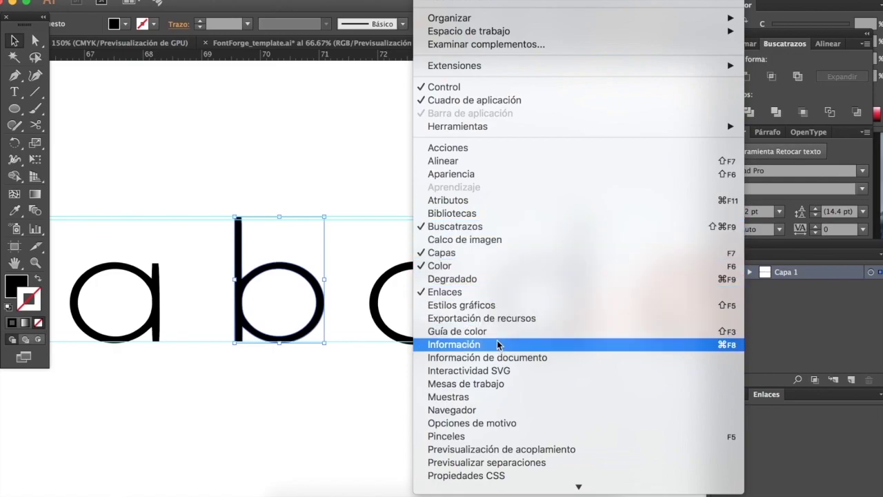
{"action": "mouse_move", "coordinate": [397, 1]}
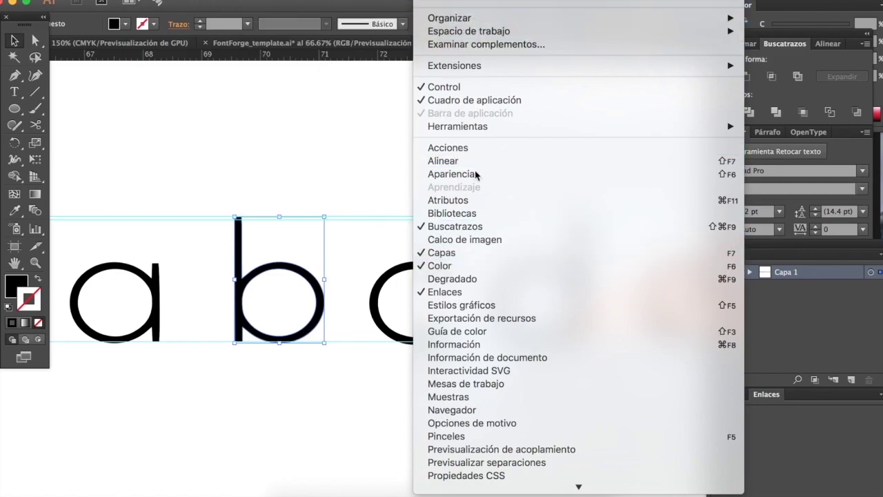
{"action": "scroll", "coordinate": [510, 292], "scroll_direction": "down", "scroll_amount": 5}
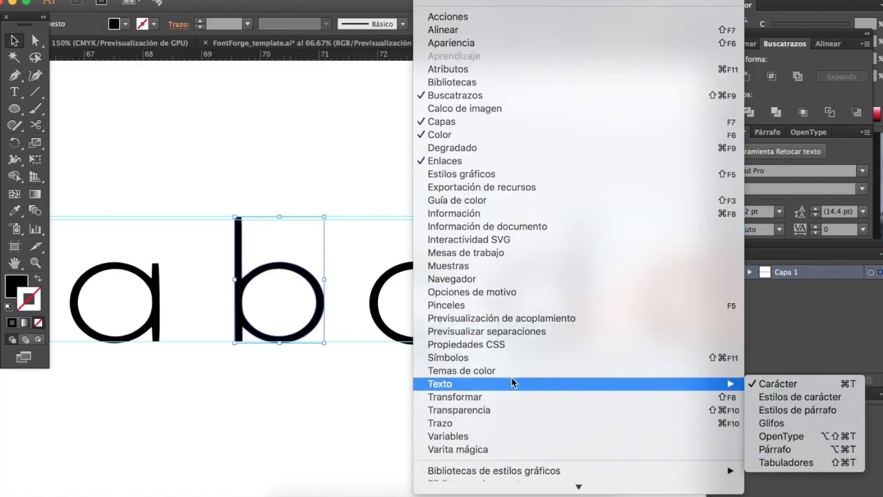
{"action": "left_click", "coordinate": [507, 395]}
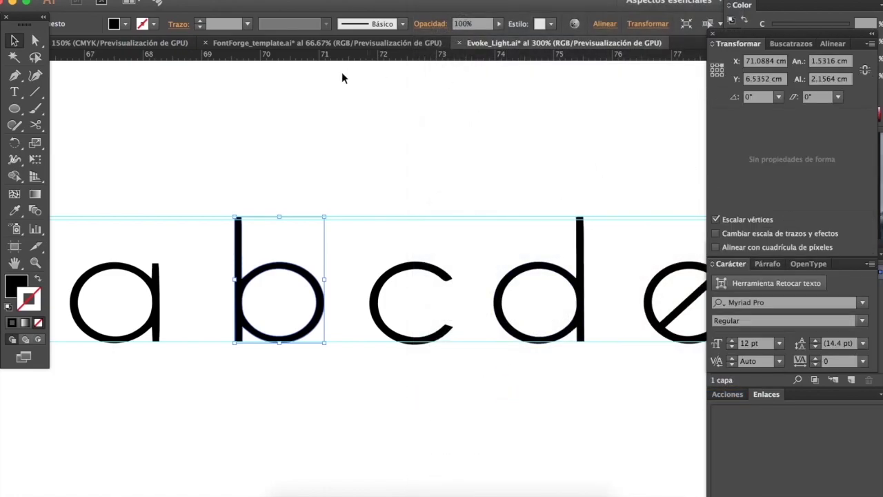
Step: Check the width and height of the original lowercase b, then deselect it
{"action": "left_click", "coordinate": [798, 62]}
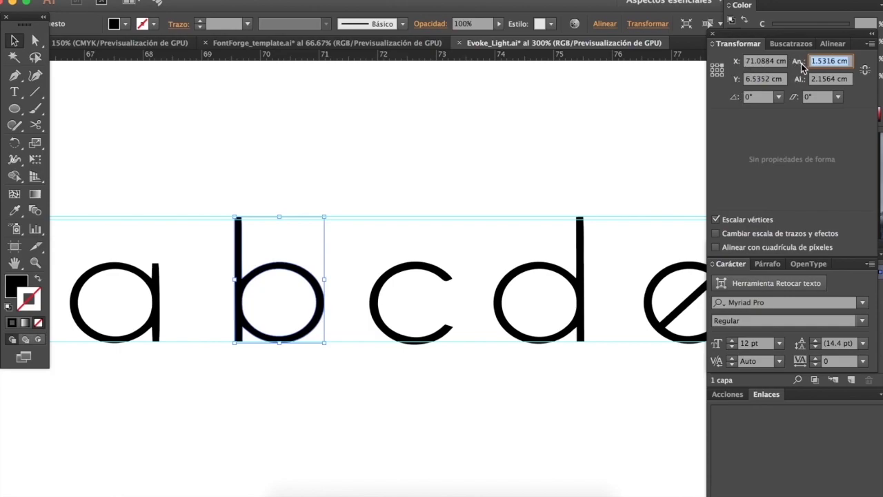
{"action": "left_click", "coordinate": [818, 81]}
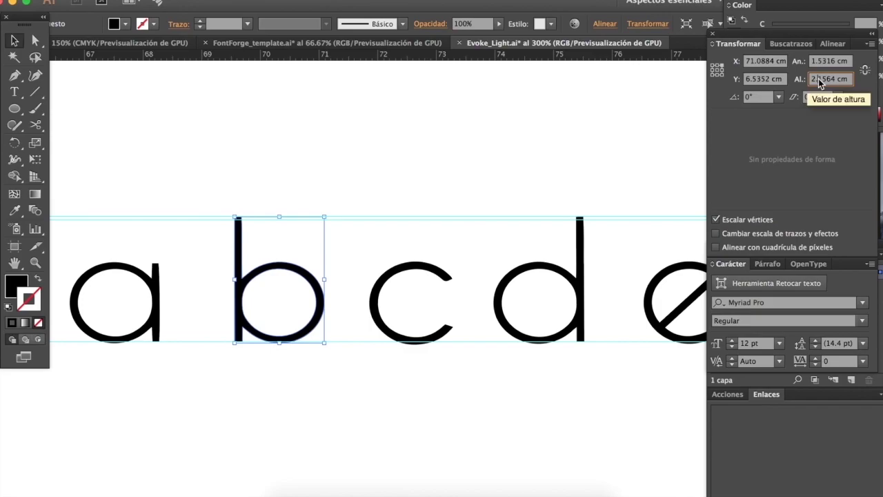
{"action": "double_click", "coordinate": [829, 79]}
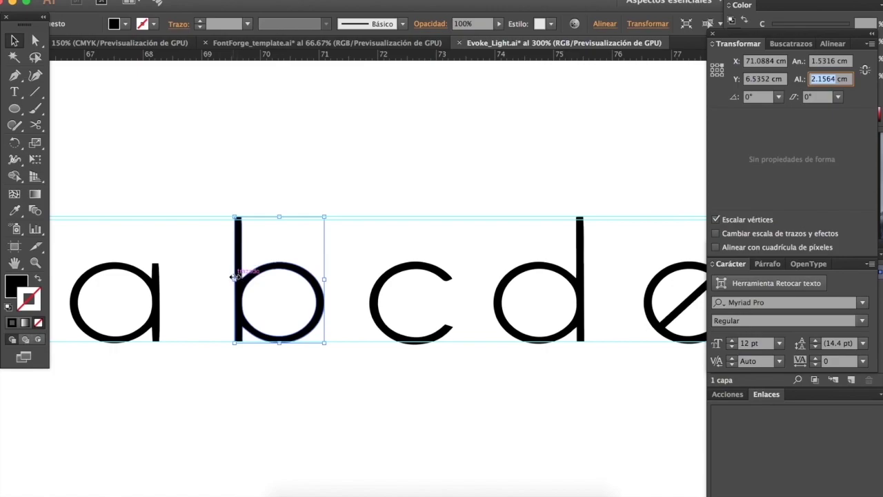
{"action": "left_click", "coordinate": [214, 295]}
{"action": "scroll", "coordinate": [231, 310], "scroll_direction": "down", "scroll_amount": 1}
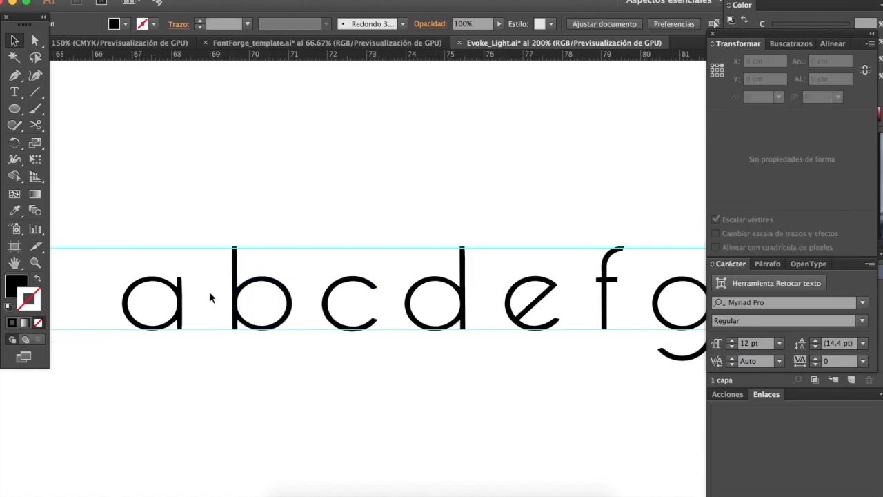
{"action": "left_click", "coordinate": [233, 283]}
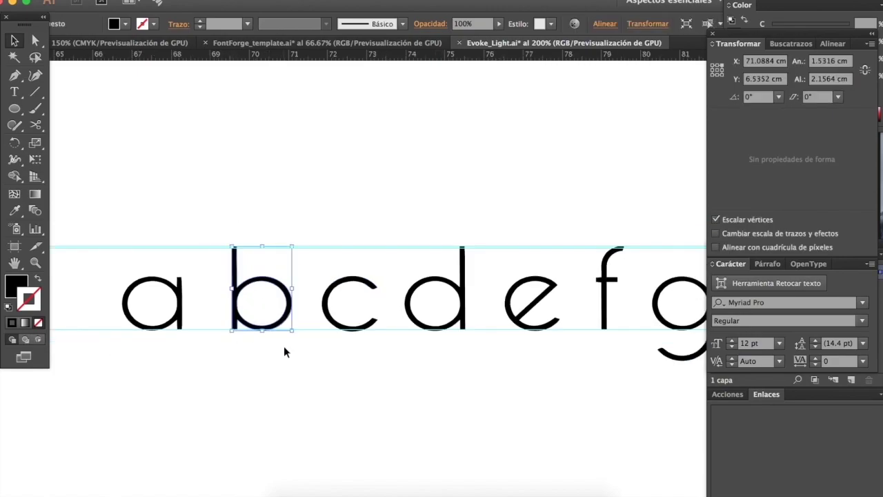
{"action": "scroll", "coordinate": [283, 346], "scroll_direction": "down", "scroll_amount": 3}
{"action": "scroll", "coordinate": [264, 321], "scroll_direction": "up", "scroll_amount": 3}
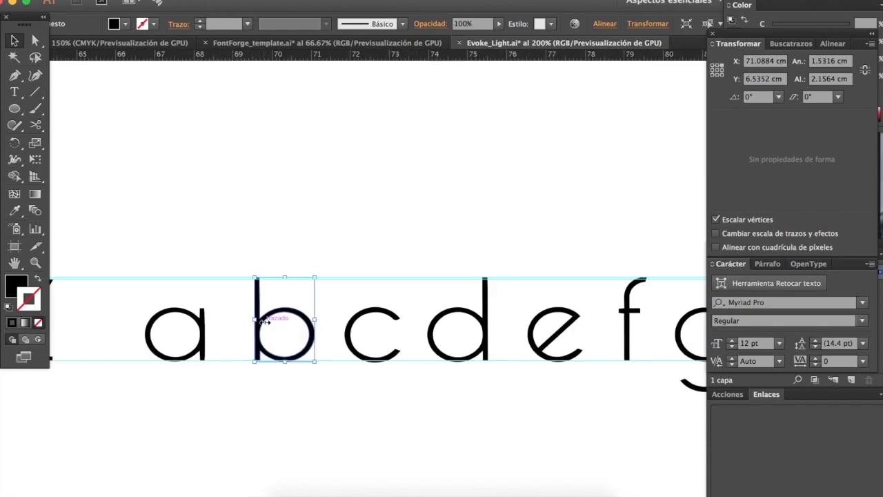
{"action": "left_click", "coordinate": [331, 229]}
Step: Select the enlarged b in FontForge_template.ai and check its height in pixels
{"action": "left_click", "coordinate": [286, 43]}
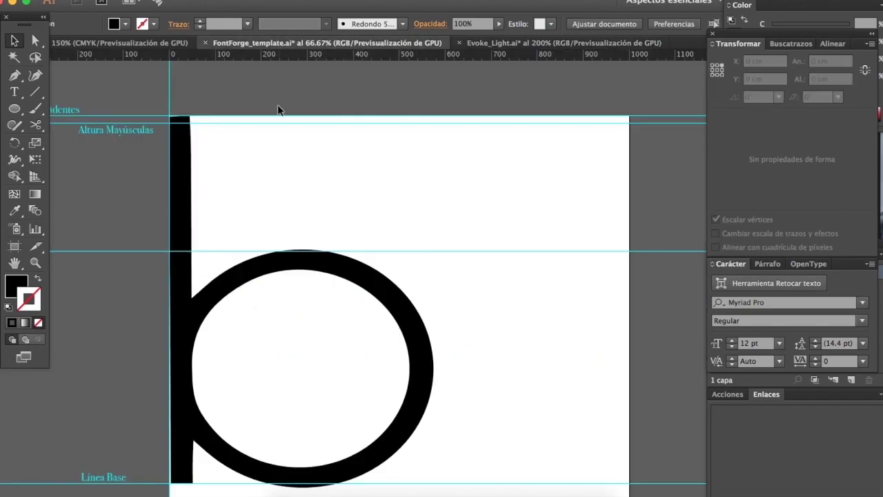
{"action": "left_click", "coordinate": [181, 215]}
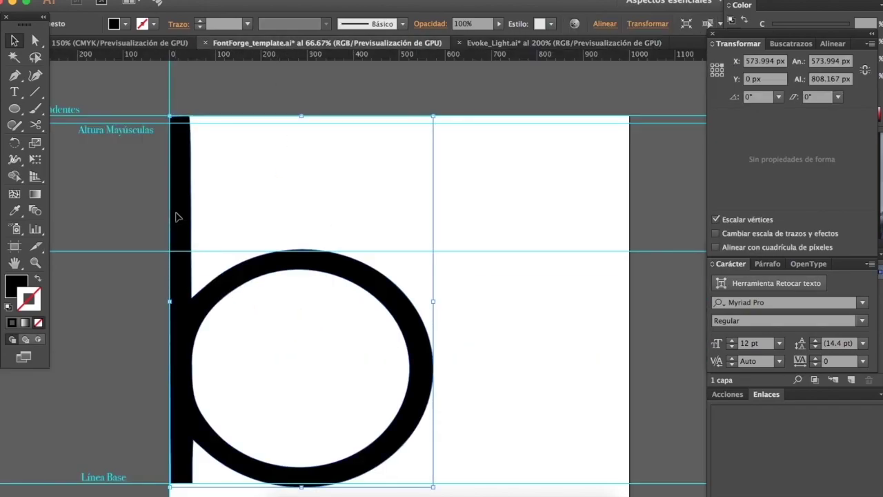
{"action": "double_click", "coordinate": [831, 79]}
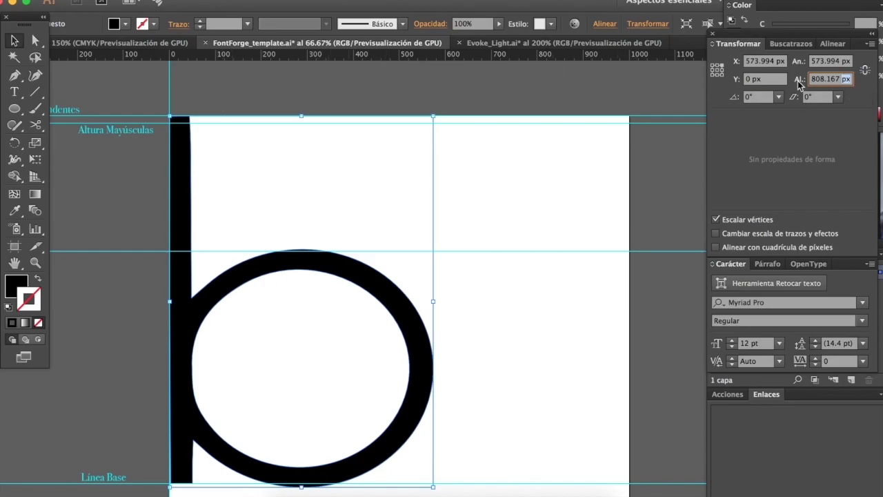
Step: Select the original lowercase b in Evoke_Light.ai and check its width and height in centimetres
{"action": "left_click_drag", "start_coordinate": [810, 79], "coordinate": [845, 79]}
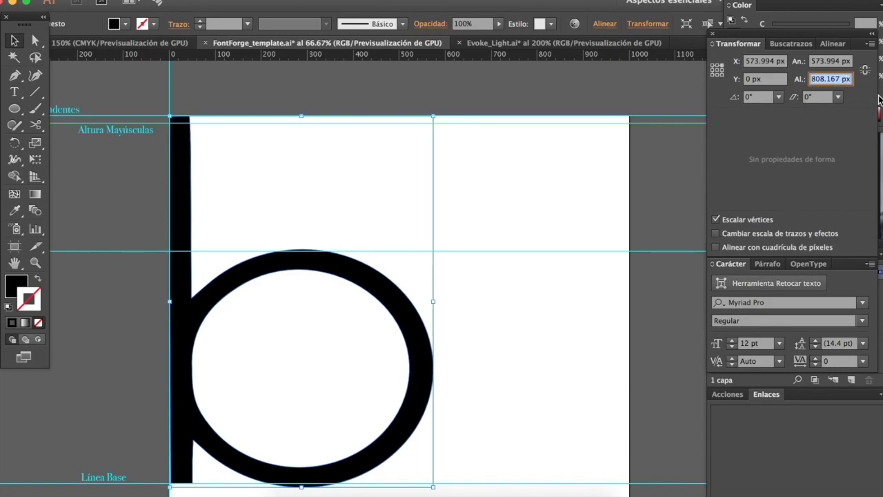
{"action": "left_click", "coordinate": [507, 43]}
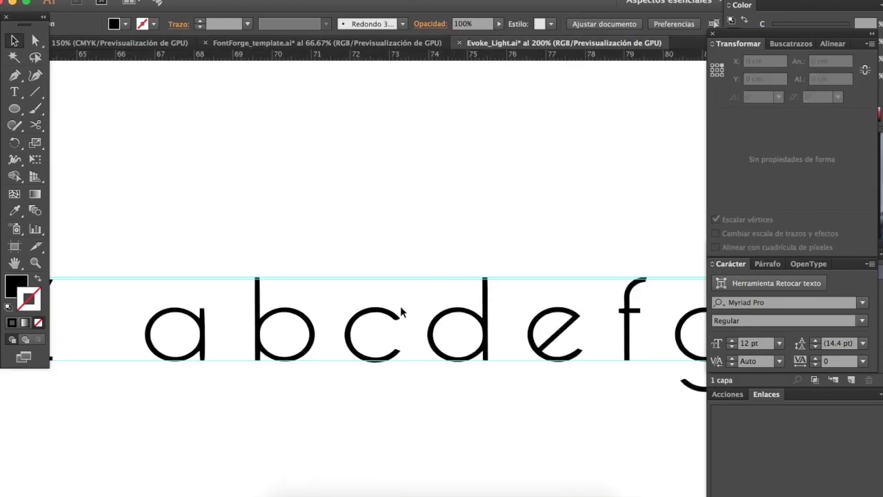
{"action": "key", "text": "super+minus"}
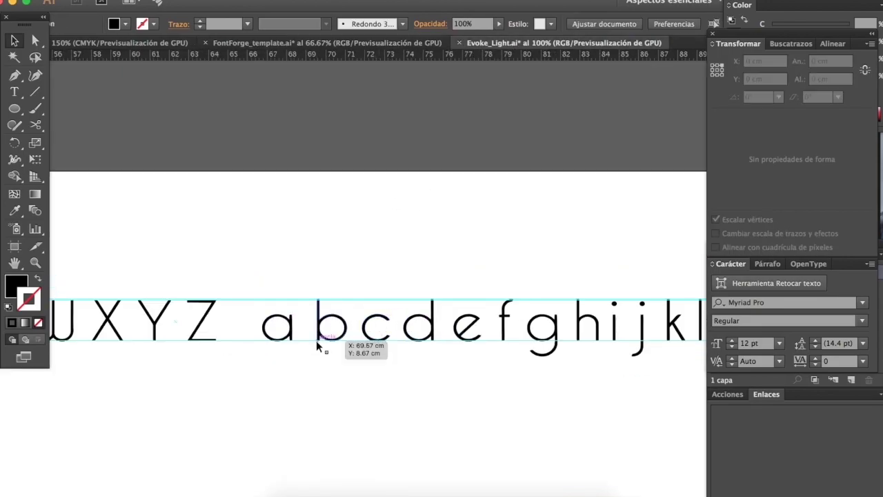
{"action": "scroll", "coordinate": [316, 340], "scroll_direction": "up", "scroll_amount": 2}
{"action": "left_click", "coordinate": [320, 314]}
{"action": "scroll", "coordinate": [319, 314], "scroll_direction": "up", "scroll_amount": 2}
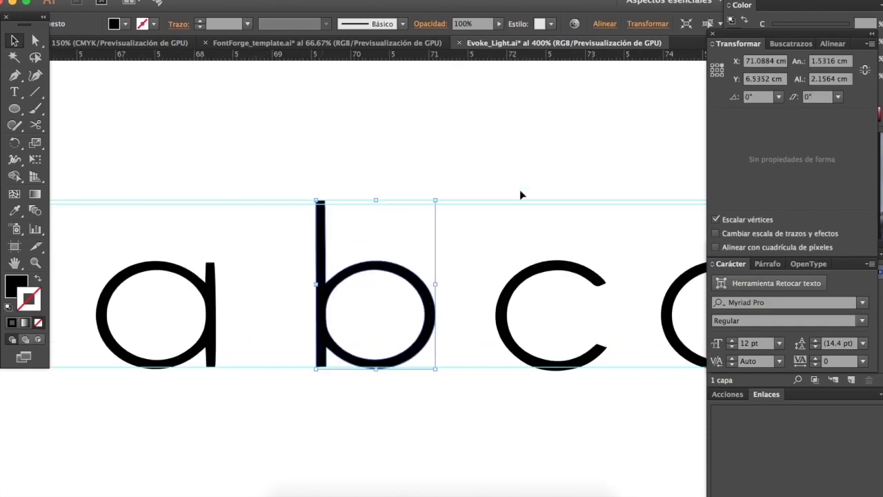
{"action": "scroll", "coordinate": [624, 178], "scroll_direction": "right", "scroll_amount": 2}
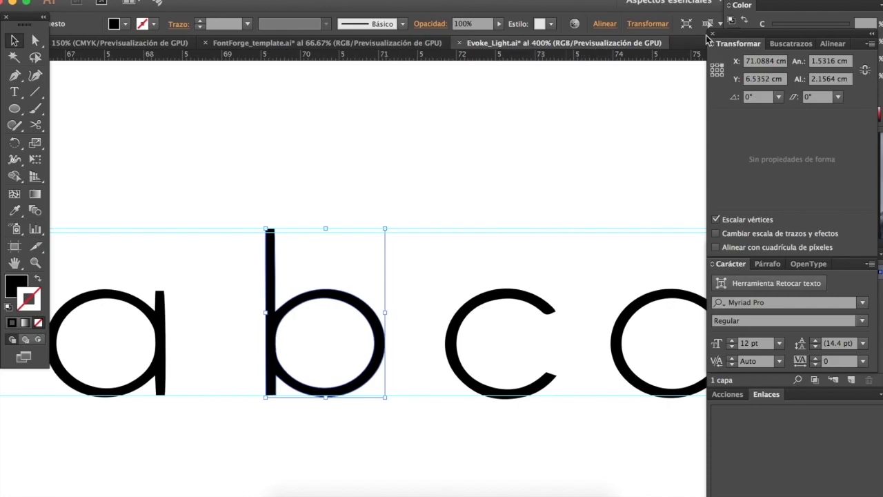
Step: Set the ruler units of FontForge_template.ai to centimetres (Centímetros)
{"action": "left_click", "coordinate": [351, 44]}
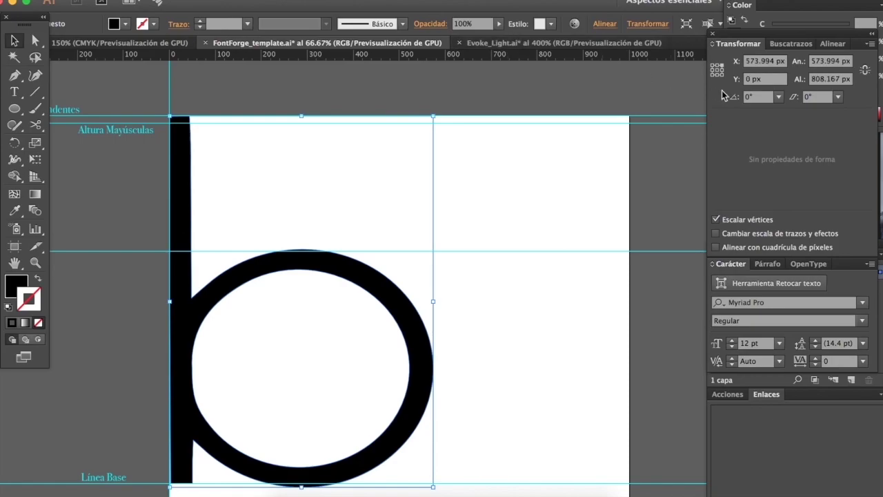
{"action": "right_click", "coordinate": [337, 56]}
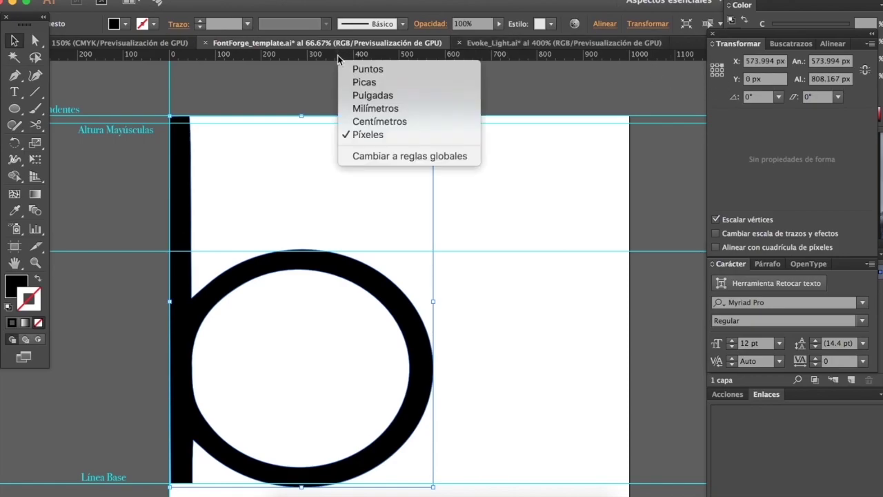
{"action": "left_click", "coordinate": [378, 123]}
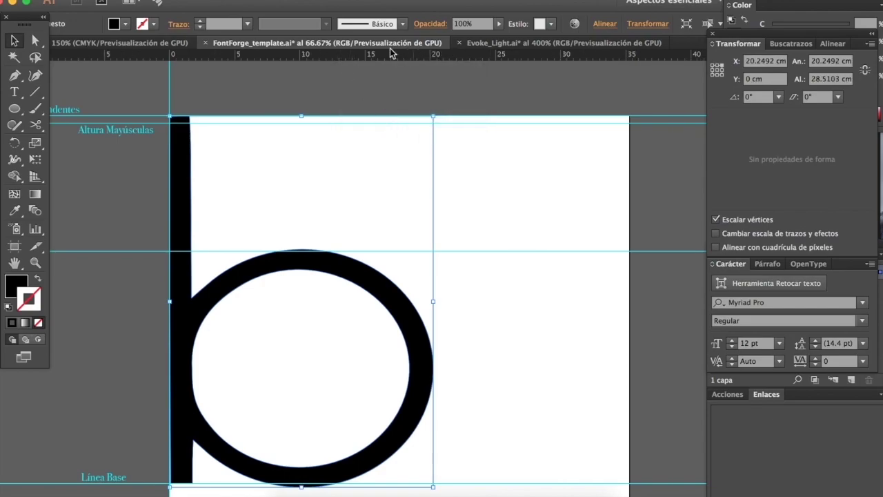
{"action": "scroll", "coordinate": [346, 87], "scroll_direction": "down", "scroll_amount": 1}
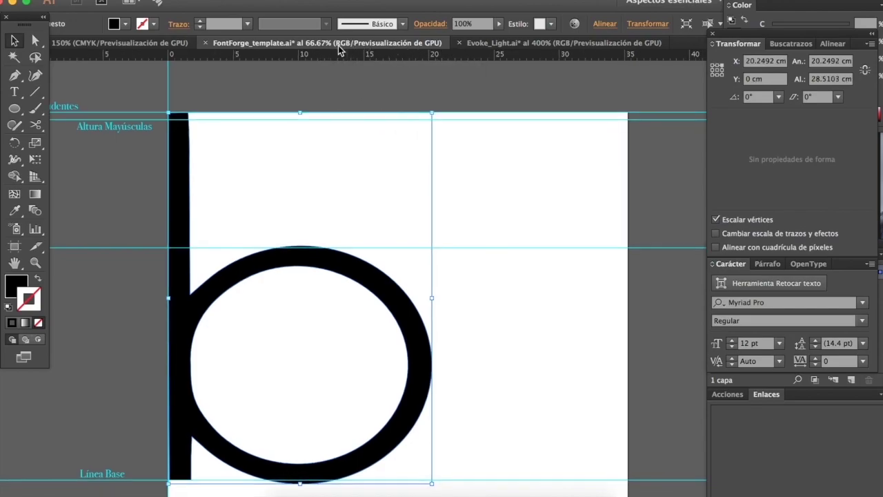
{"action": "right_click", "coordinate": [336, 56]}
{"action": "left_click", "coordinate": [393, 123]}
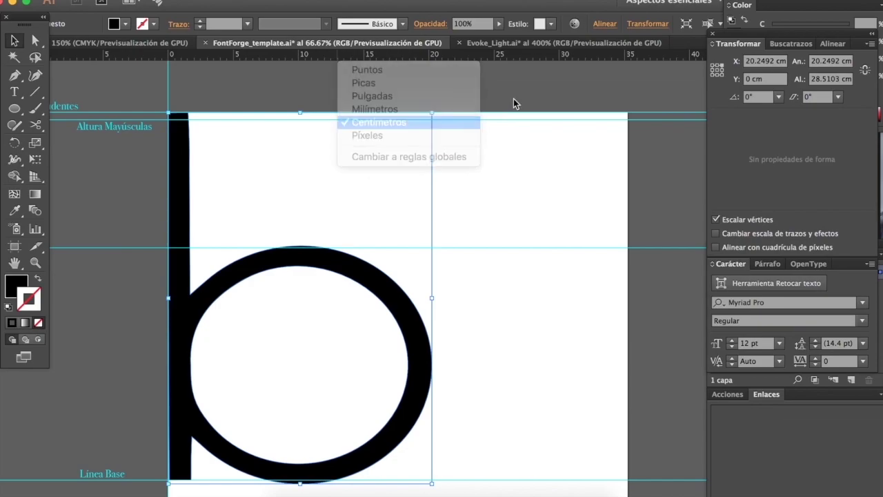
Step: Reselect the enlarged b and compare its width and height in centimetres with those of the original b in Evoke_Light.ai
{"action": "left_click", "coordinate": [528, 90]}
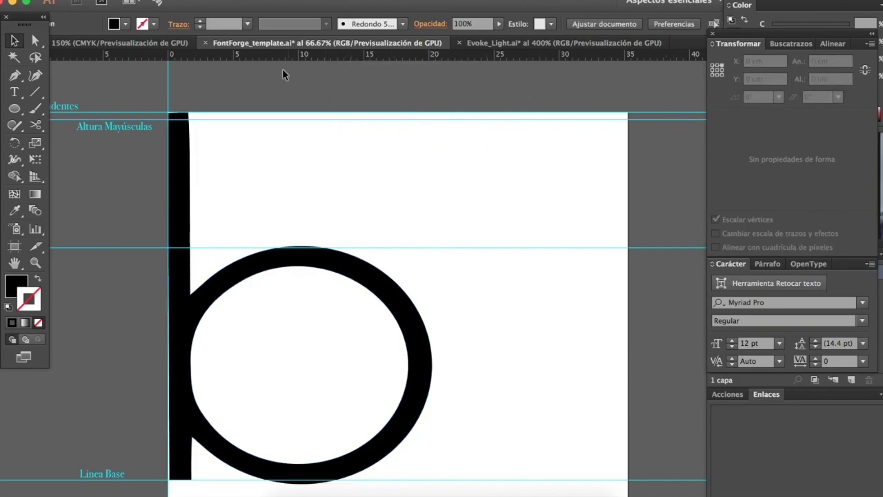
{"action": "left_click", "coordinate": [266, 261]}
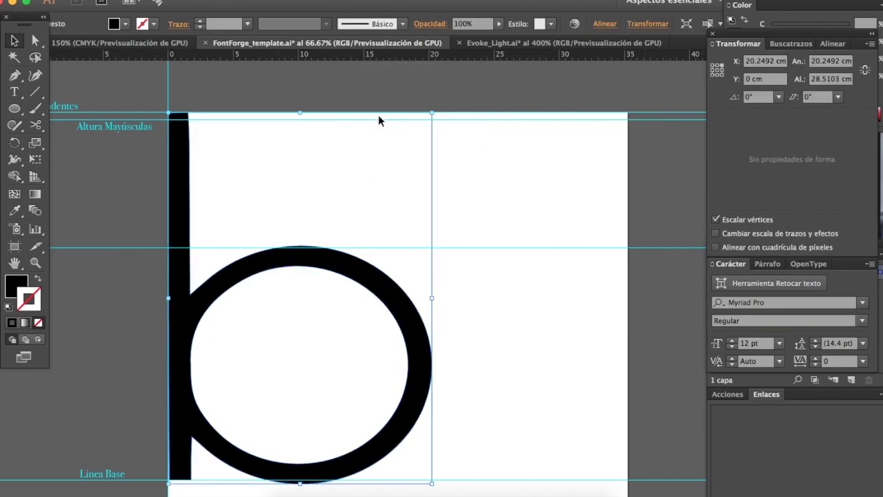
{"action": "scroll", "coordinate": [313, 207], "scroll_direction": "down", "scroll_amount": 1}
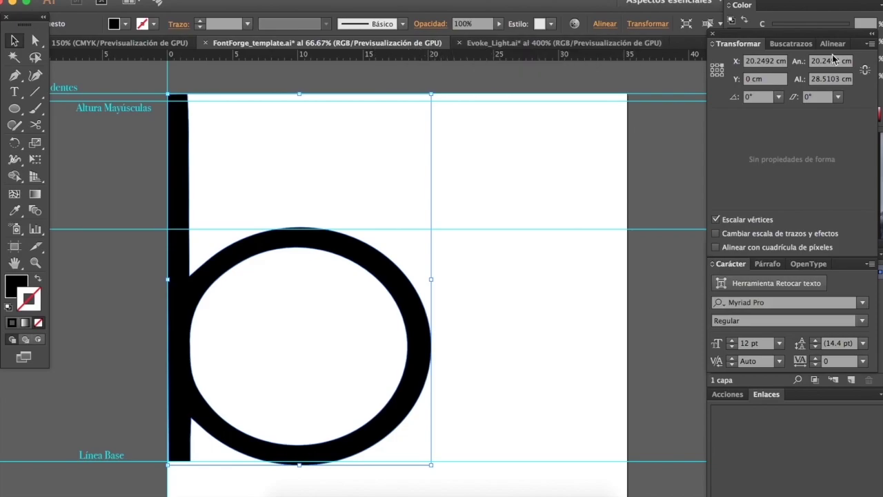
{"action": "left_click", "coordinate": [609, 42]}
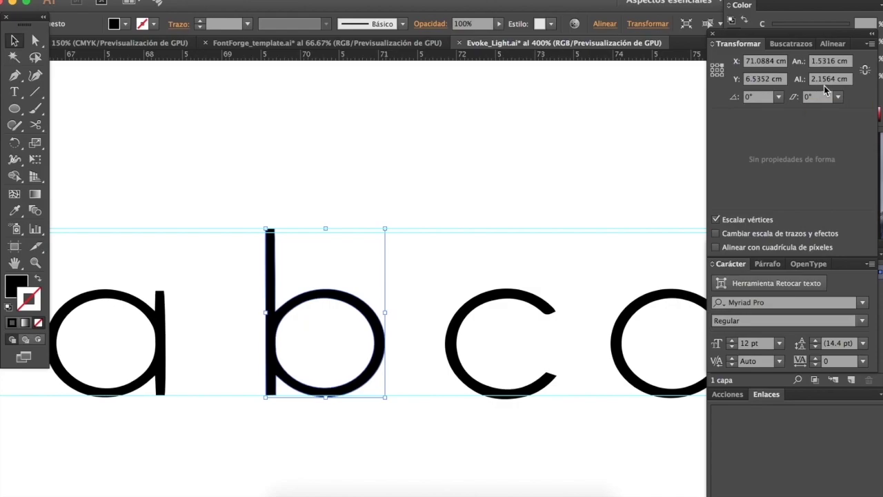
{"action": "left_click", "coordinate": [356, 41]}
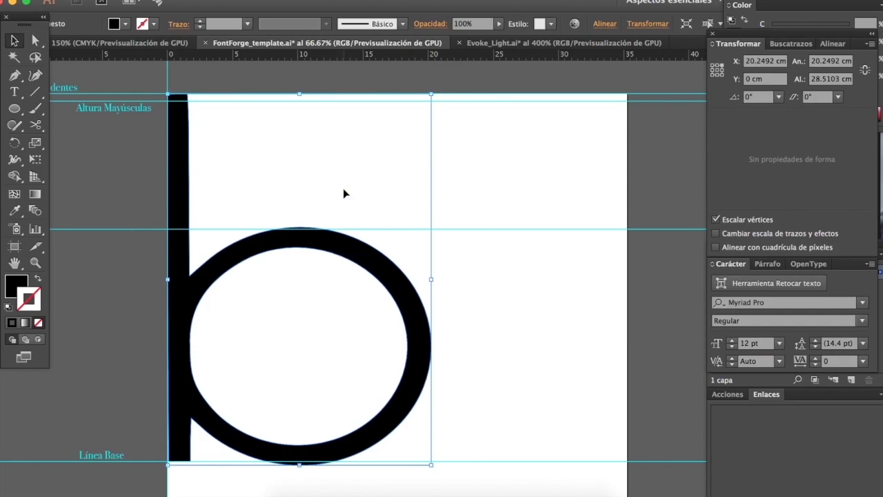
Step: Select the whole alphabet in Evoke_Light.ai, examine the uniform percentage setting of the Scale (Escala) command, and leave without scaling
{"action": "left_click", "coordinate": [522, 42]}
{"action": "scroll", "coordinate": [399, 181], "scroll_direction": "down", "scroll_amount": 7}
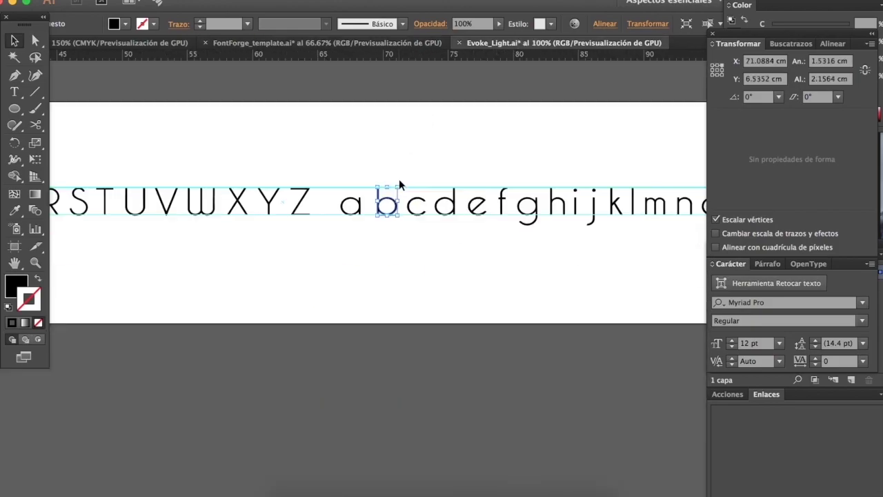
{"action": "scroll", "coordinate": [142, 145], "scroll_direction": "down", "scroll_amount": 2}
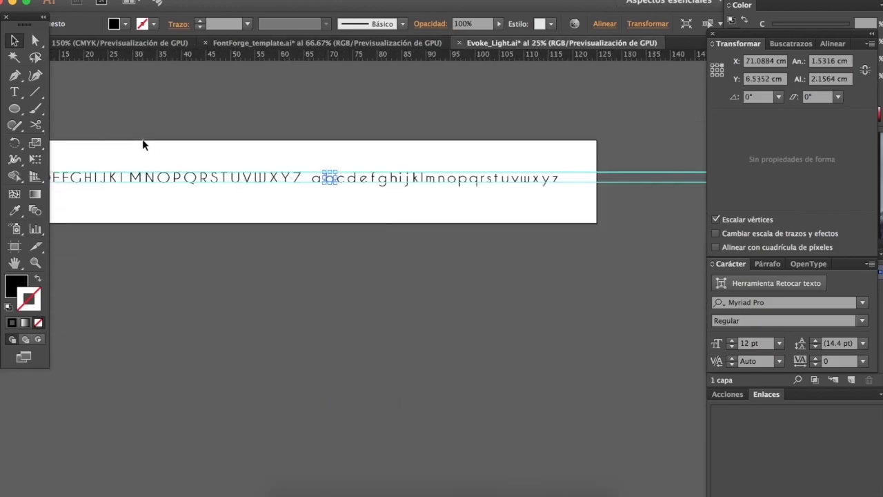
{"action": "left_click", "coordinate": [74, 146]}
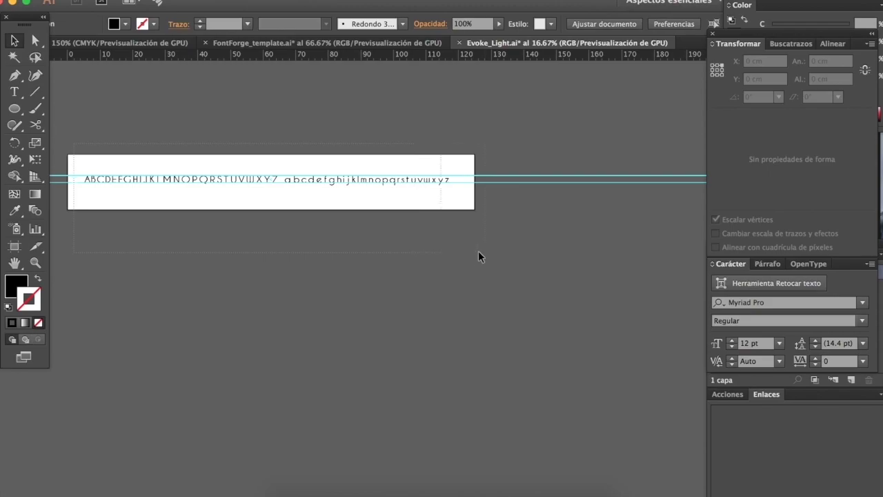
{"action": "key", "text": "super+a"}
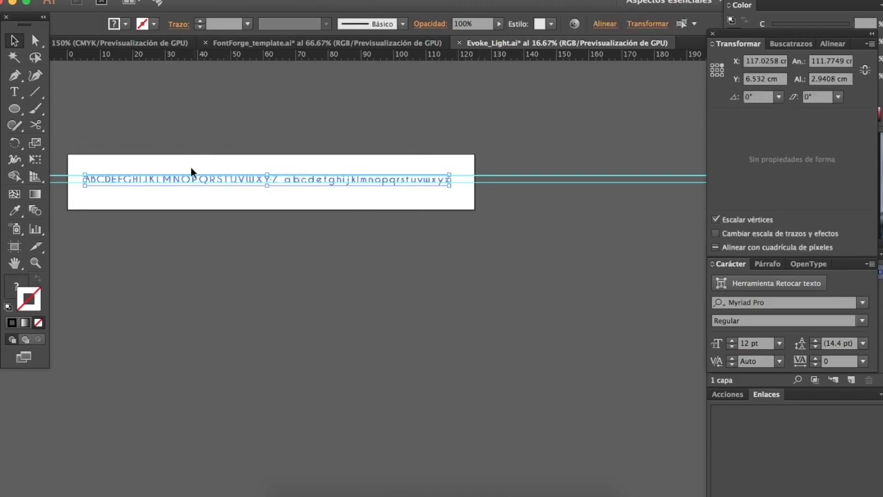
{"action": "scroll", "coordinate": [193, 169], "scroll_direction": "up", "scroll_amount": 2}
{"action": "scroll", "coordinate": [381, 161], "scroll_direction": "up", "scroll_amount": 3}
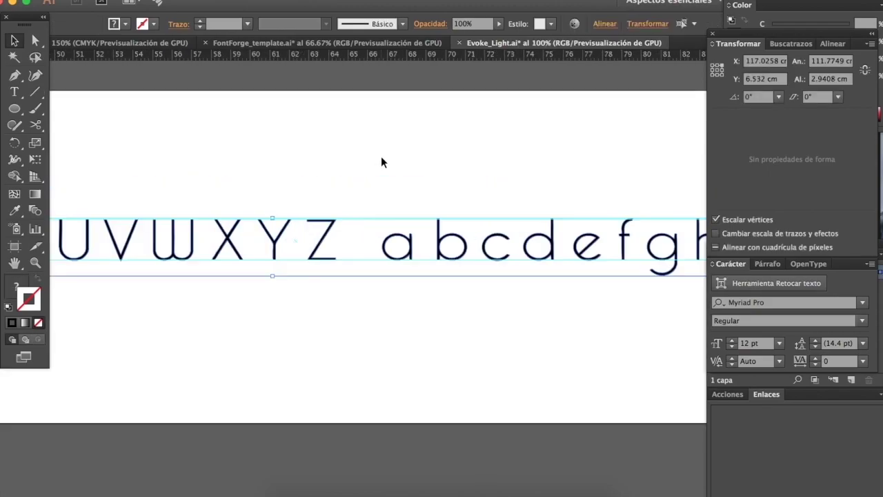
{"action": "scroll", "coordinate": [382, 158], "scroll_direction": "right", "scroll_amount": 5}
{"action": "scroll", "coordinate": [382, 158], "scroll_direction": "up", "scroll_amount": 1}
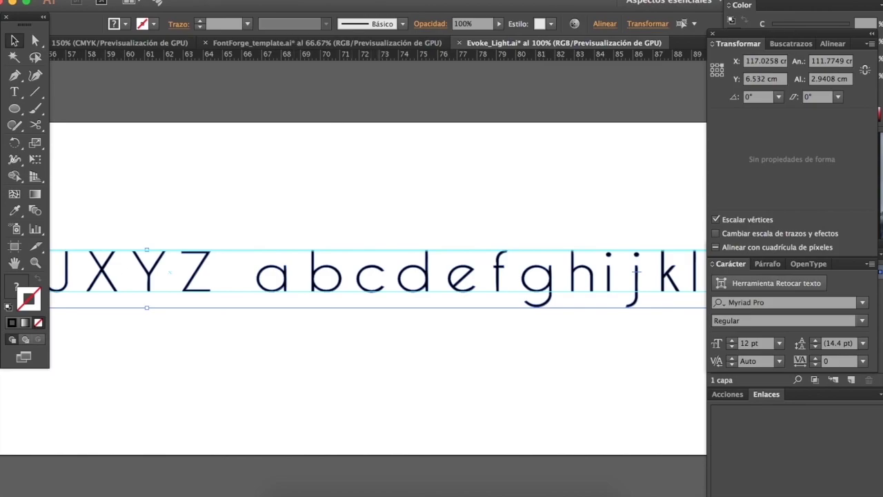
{"action": "left_click", "coordinate": [218, 0]}
{"action": "mouse_move", "coordinate": [234, 0]}
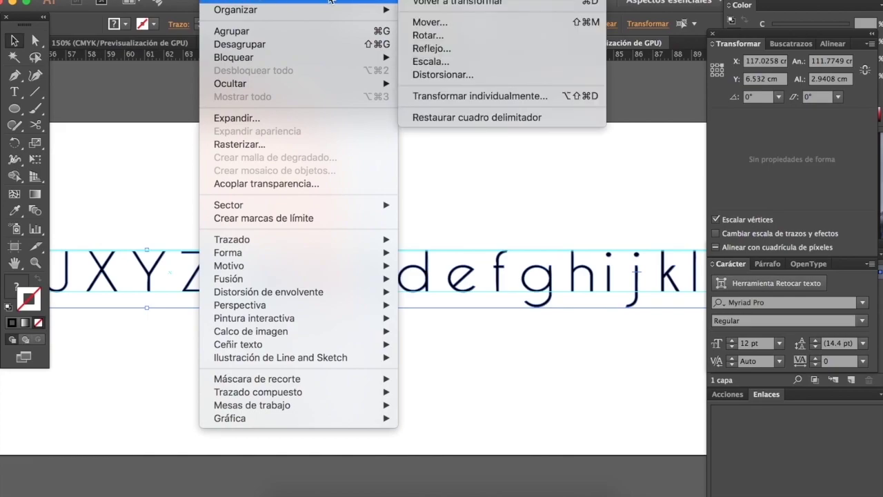
{"action": "left_click", "coordinate": [450, 65]}
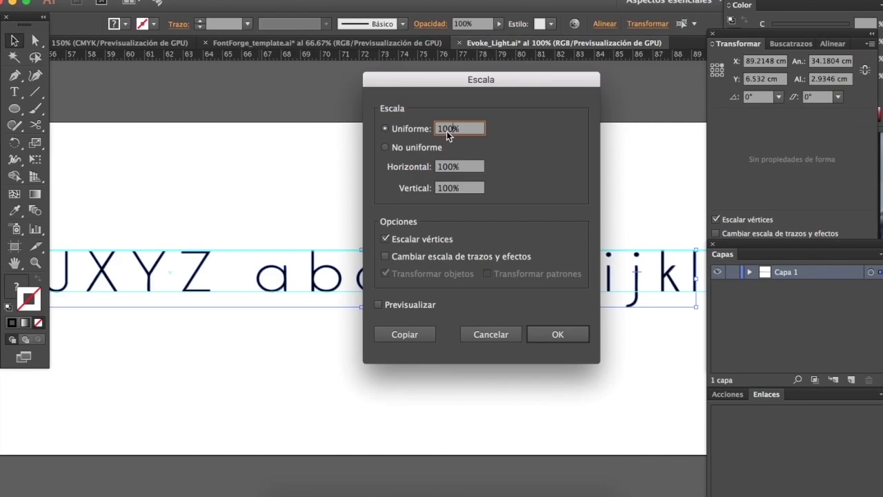
{"action": "left_click", "coordinate": [490, 336]}
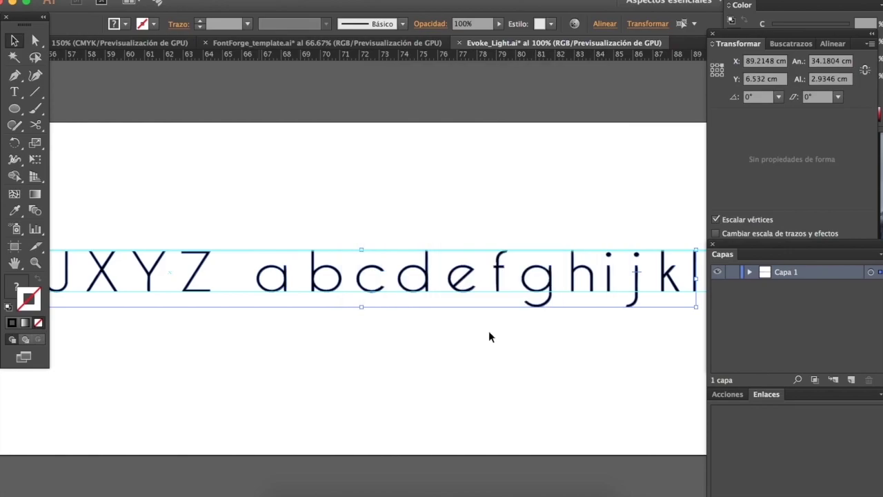
Step: Review the enlarged b in FontForge_template.ai, reselecting it once, and leave it deselected
{"action": "left_click", "coordinate": [347, 45]}
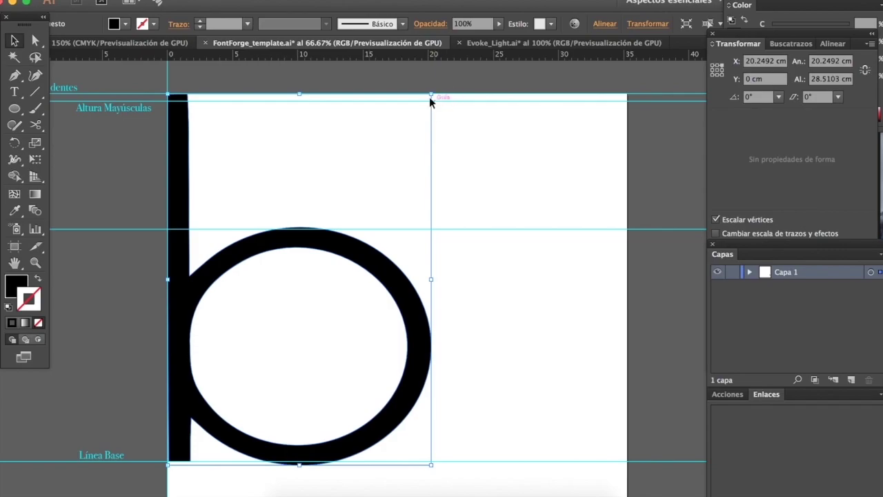
{"action": "left_click", "coordinate": [430, 79]}
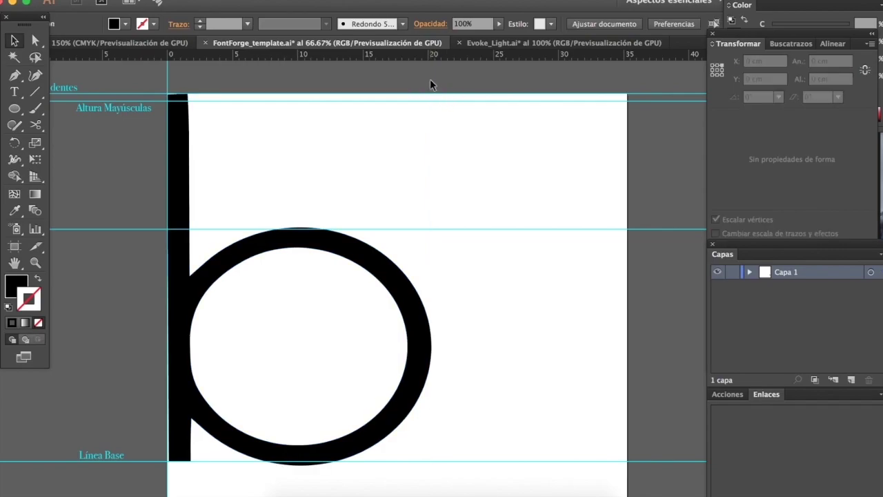
{"action": "left_click", "coordinate": [186, 194]}
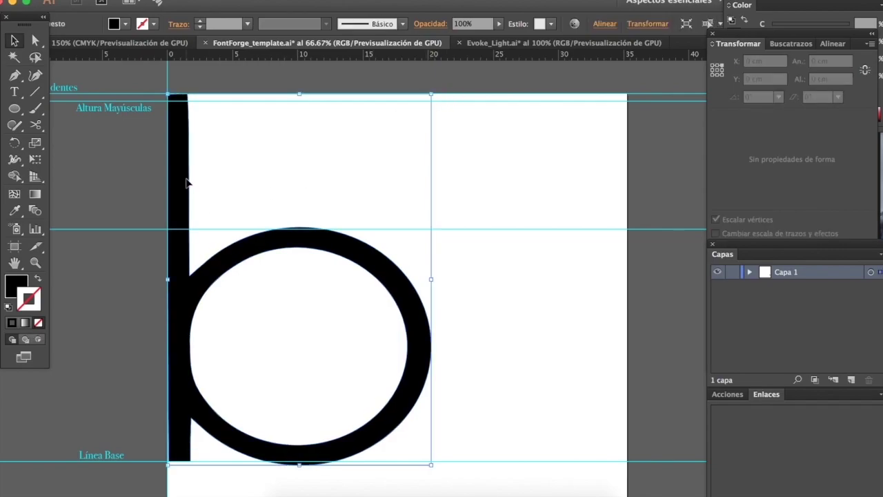
{"action": "left_click", "coordinate": [427, 80]}
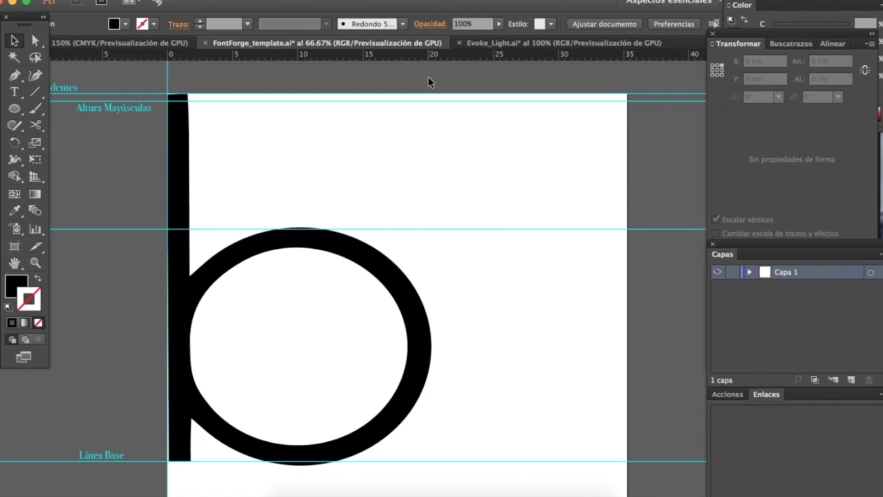
Step: Select only the original lowercase b in Evoke_Light.ai and check its height in centimetres
{"action": "left_click", "coordinate": [550, 40]}
{"action": "left_click", "coordinate": [319, 247]}
{"action": "left_click", "coordinate": [322, 263]}
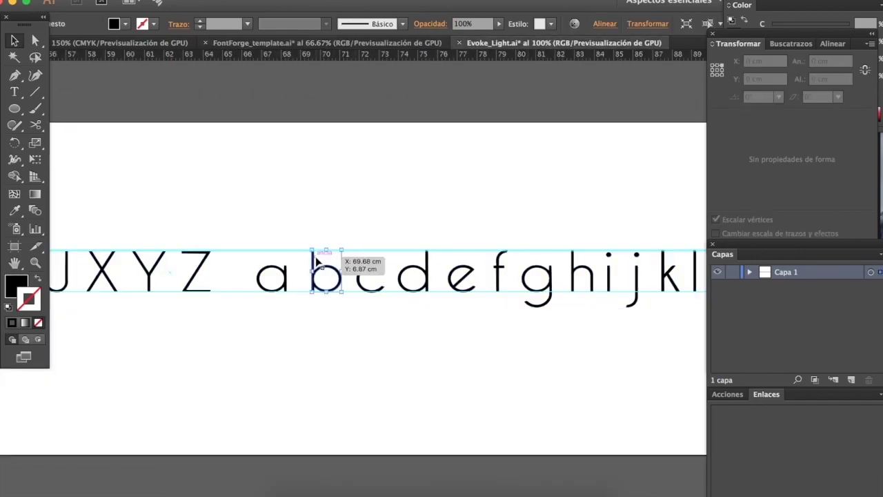
{"action": "scroll", "coordinate": [324, 272], "scroll_direction": "up", "scroll_amount": 2}
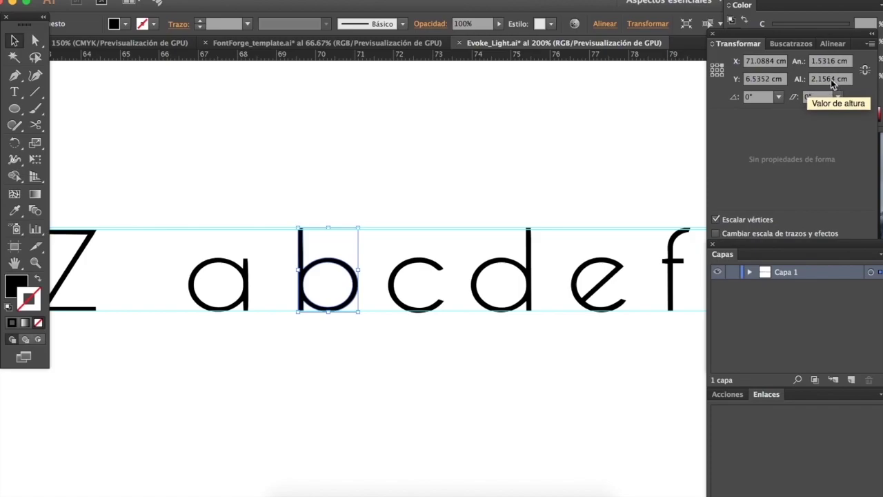
Step: Check the height of the enlarged b in FontForge_template.ai, deselect it, and return to the original b in Evoke_Light.ai for comparison
{"action": "left_click", "coordinate": [289, 43]}
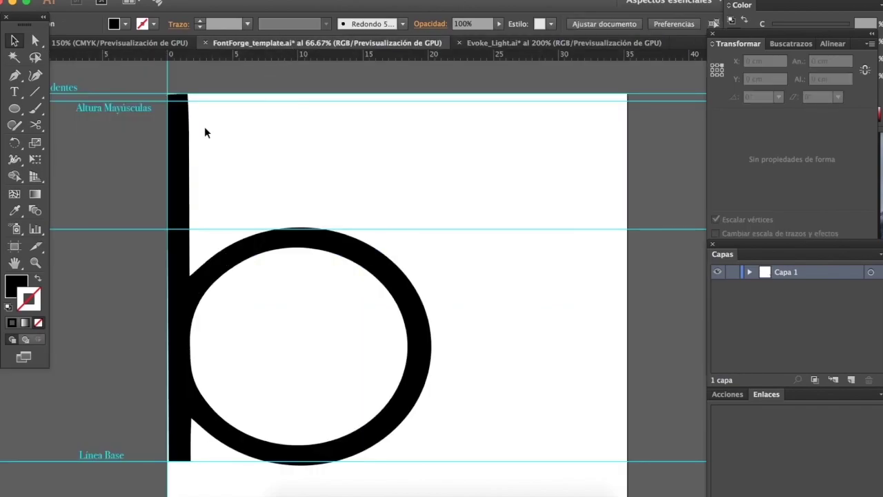
{"action": "left_click", "coordinate": [182, 142]}
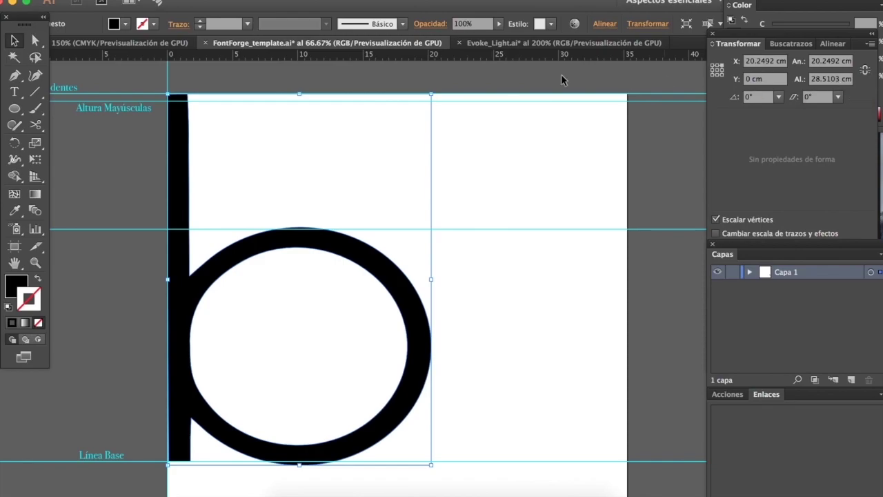
{"action": "left_click", "coordinate": [531, 72]}
{"action": "left_click", "coordinate": [513, 43]}
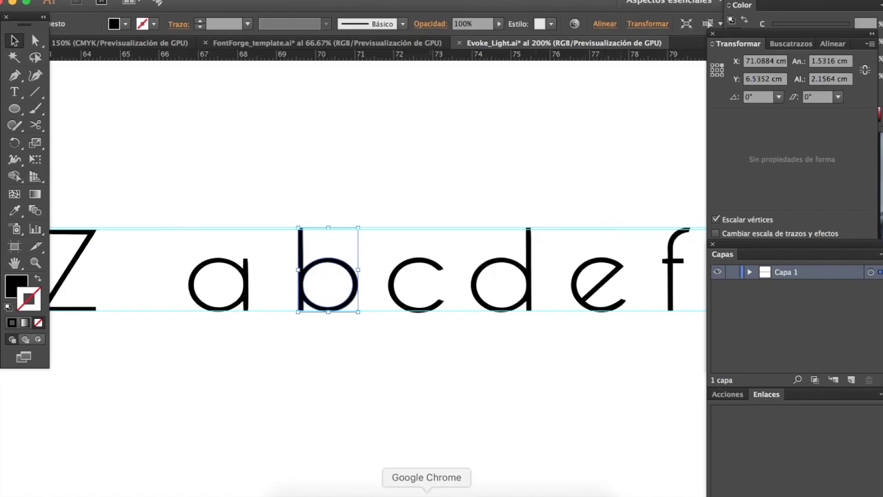
Step: Switch to Google Chrome and open the calcuworld.com rule-of-three calculator (Calculadora de Regla de Tres) from the search results
{"action": "left_click", "coordinate": [426, 491]}
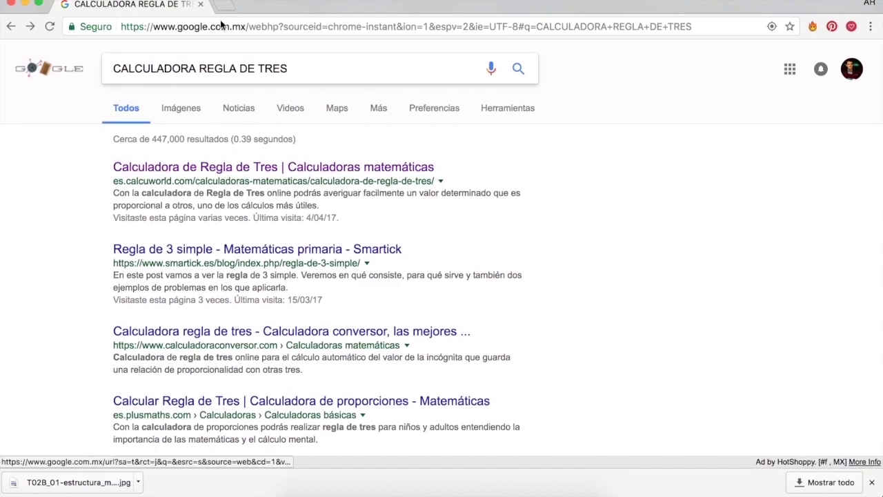
{"action": "left_click", "coordinate": [239, 168]}
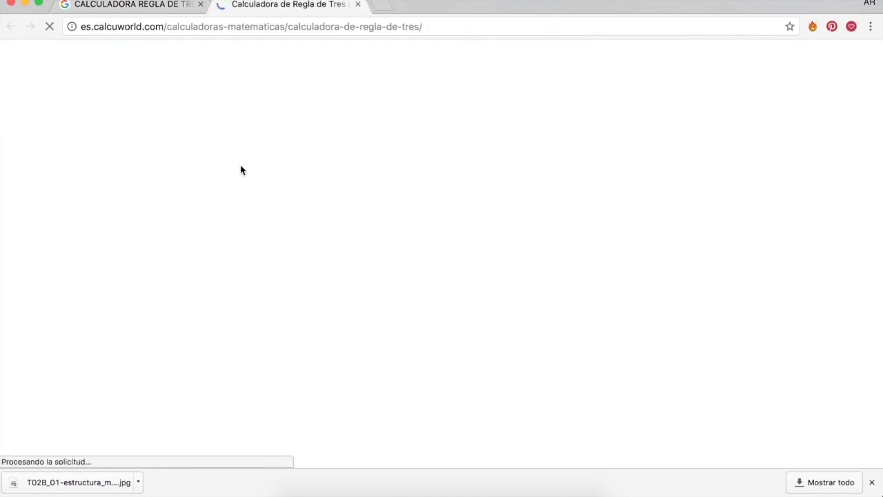
Step: Find the proportional-number form, switch to Illustrator, and try to copy the original b's height in Evoke_Light.ai
{"action": "scroll", "coordinate": [240, 169], "scroll_direction": "down", "scroll_amount": 2}
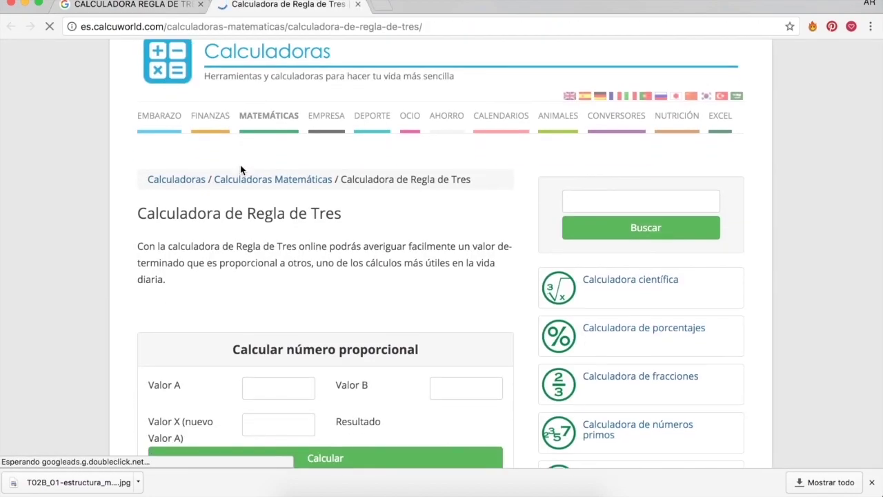
{"action": "scroll", "coordinate": [241, 170], "scroll_direction": "down", "scroll_amount": 4}
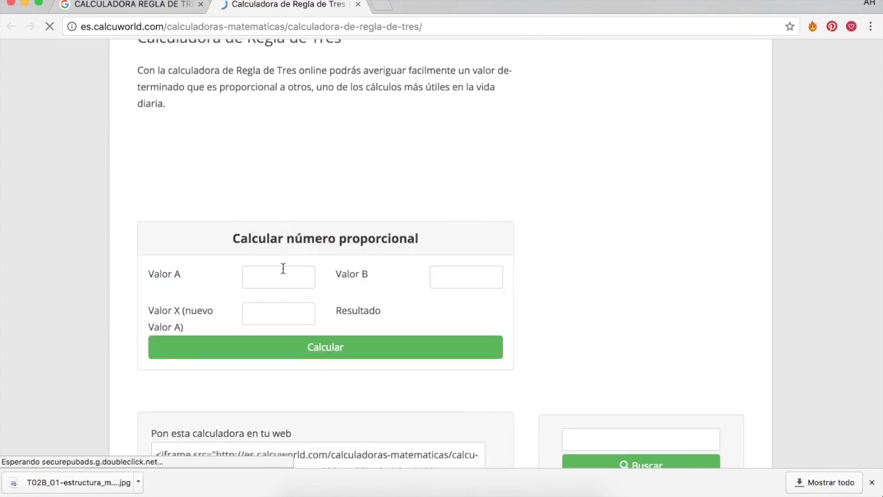
{"action": "scroll", "coordinate": [283, 268], "scroll_direction": "down", "scroll_amount": 3}
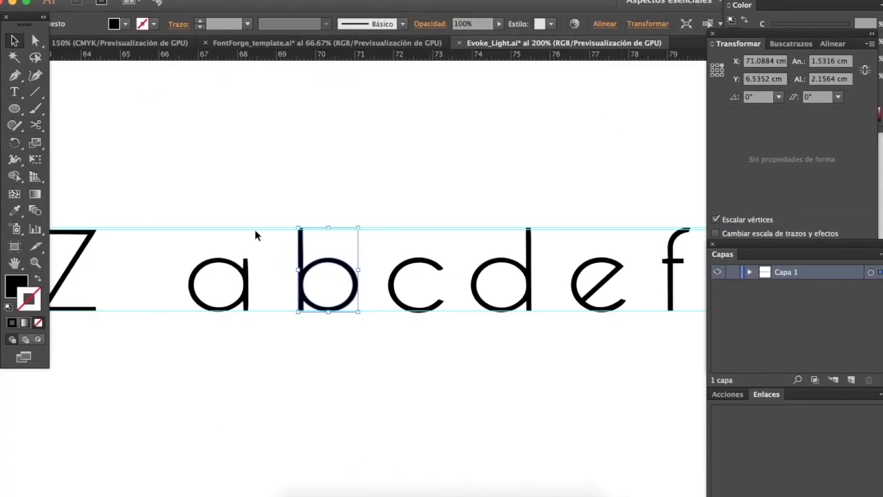
{"action": "left_click", "coordinate": [832, 80]}
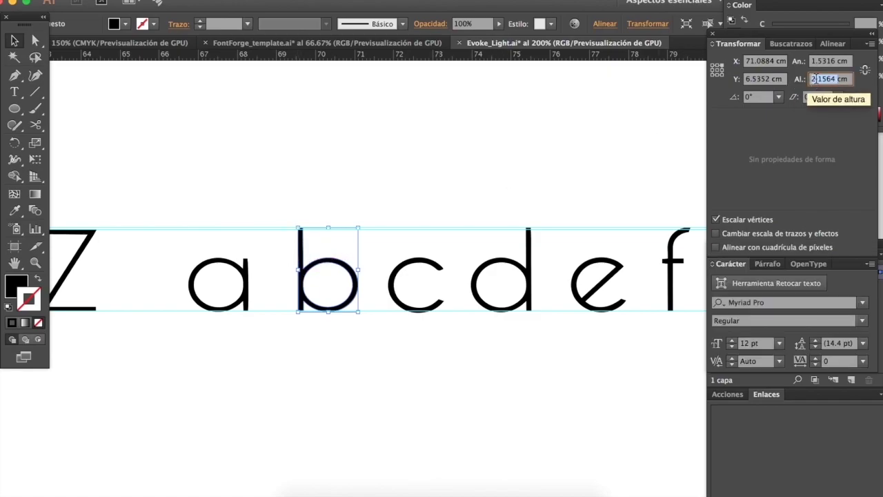
{"action": "right_click", "coordinate": [815, 80]}
{"action": "left_click", "coordinate": [832, 80]}
{"action": "right_click", "coordinate": [821, 83]}
{"action": "left_click", "coordinate": [749, 148]}
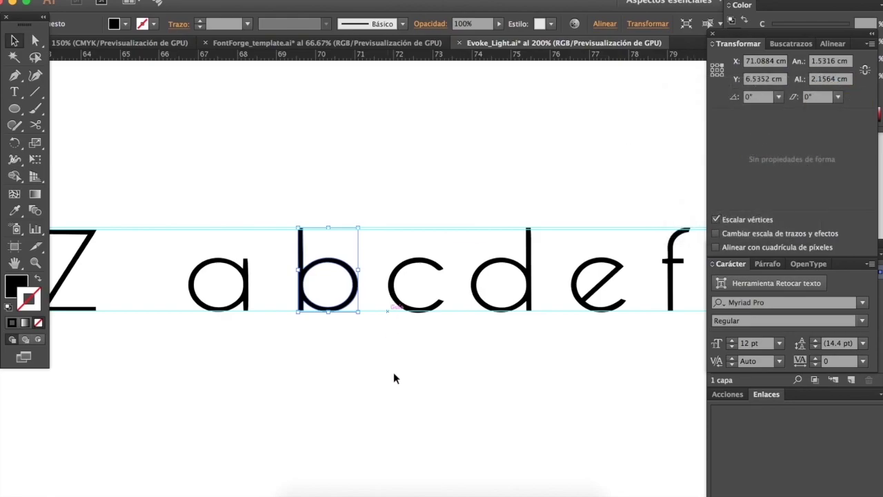
Step: Return to Chrome, close the blank pop-up tab, try to paste the height into Valor A, and clear that field
{"action": "left_click", "coordinate": [442, 487]}
{"action": "left_click", "coordinate": [351, 222]}
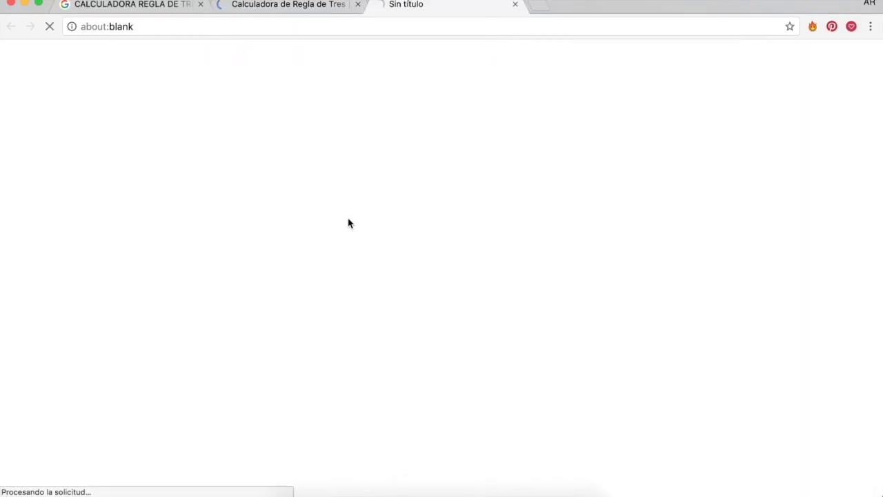
{"action": "left_click", "coordinate": [515, 4]}
{"action": "left_click", "coordinate": [257, 178]}
{"action": "right_click", "coordinate": [288, 169]}
{"action": "left_click", "coordinate": [319, 238]}
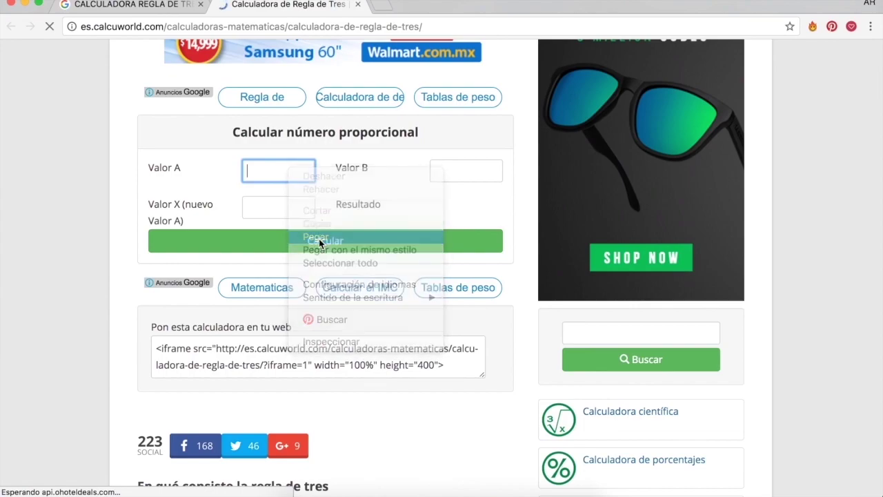
{"action": "triple_click", "coordinate": [280, 169]}
{"action": "key", "text": "BackSpace"}
Step: Copy the original b's height, 2.1564, from Illustrator into Valor A of the Chrome calculator, and set Valor B to 100
{"action": "left_click", "coordinate": [376, 491]}
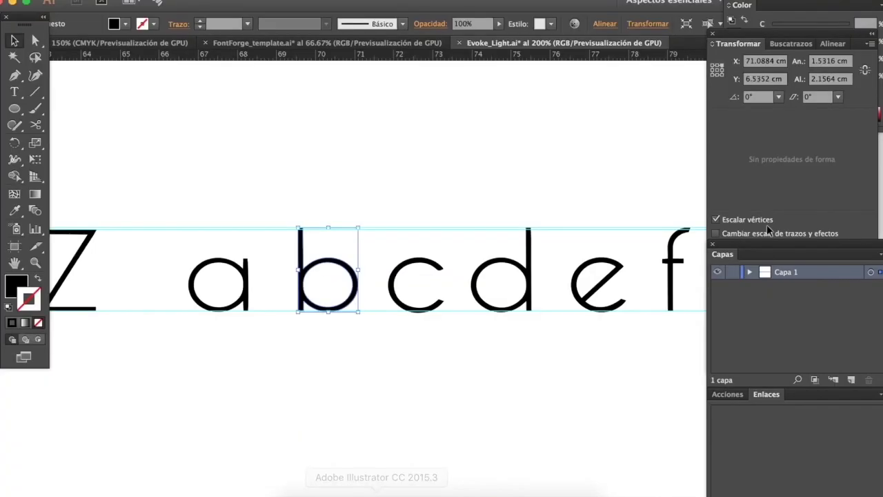
{"action": "left_click", "coordinate": [827, 80]}
{"action": "key", "text": "super+c"}
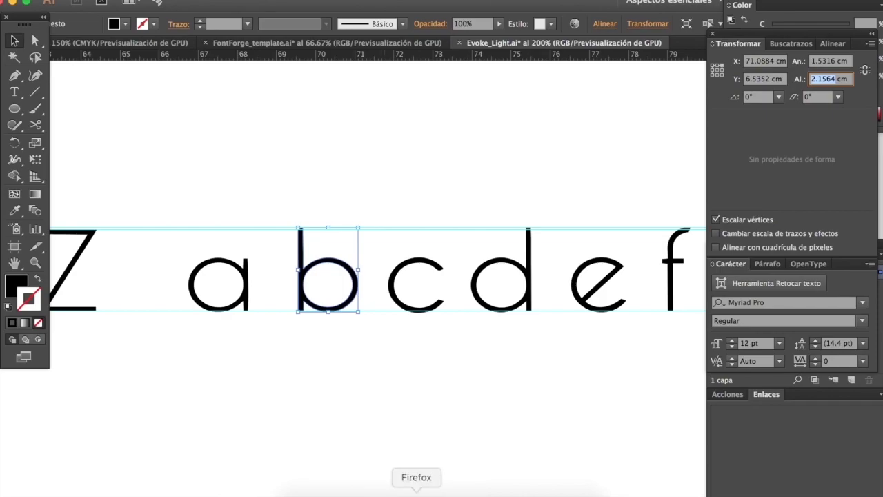
{"action": "left_click", "coordinate": [421, 488]}
{"action": "key", "text": "super+v"}
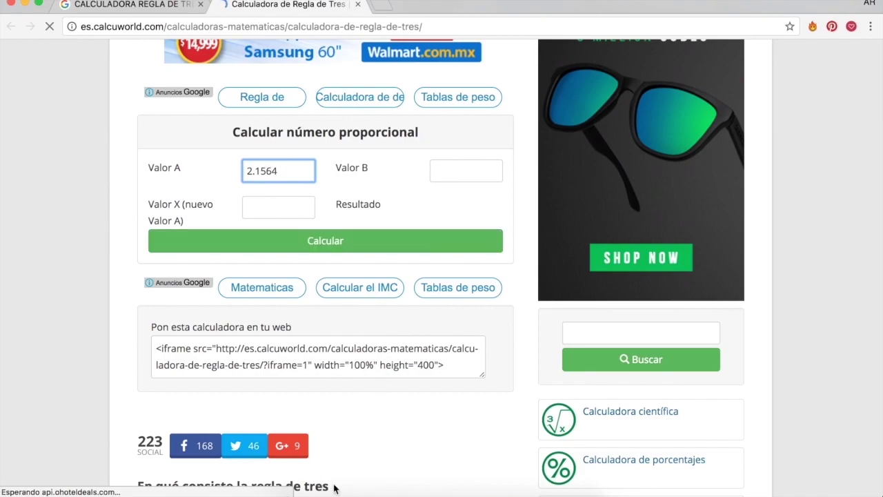
{"action": "left_click", "coordinate": [455, 175]}
{"action": "type", "text": "100"}
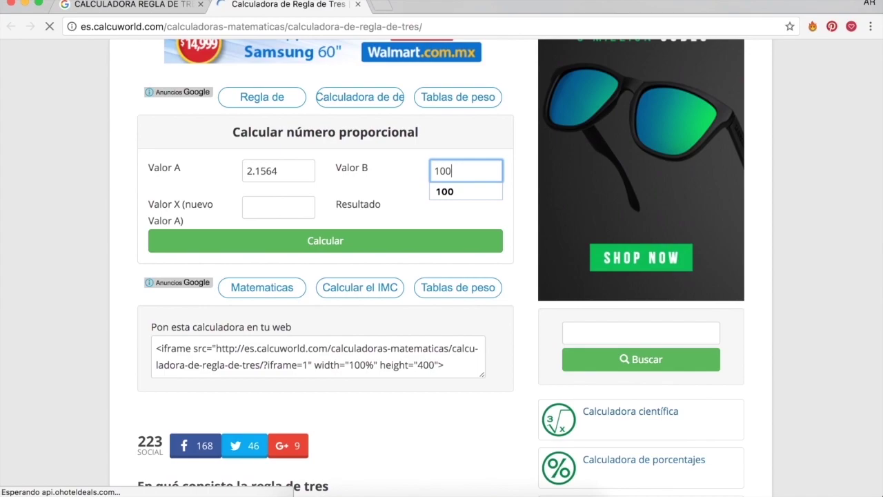
{"action": "left_click", "coordinate": [463, 191]}
Step: Copy the enlarged b's height, 28.5103, from FontForge_template.ai in Illustrator and enter it as Valor X in the Chrome calculator
{"action": "left_click", "coordinate": [288, 211]}
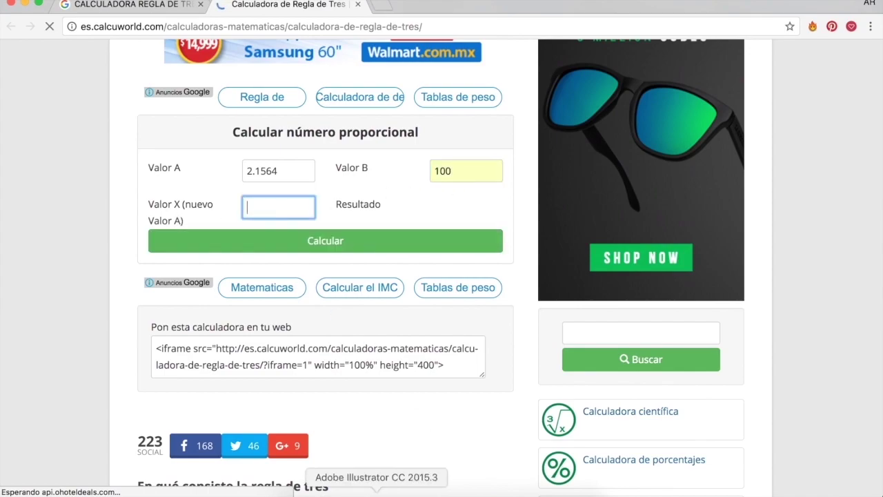
{"action": "left_click", "coordinate": [376, 491]}
{"action": "left_click", "coordinate": [264, 44]}
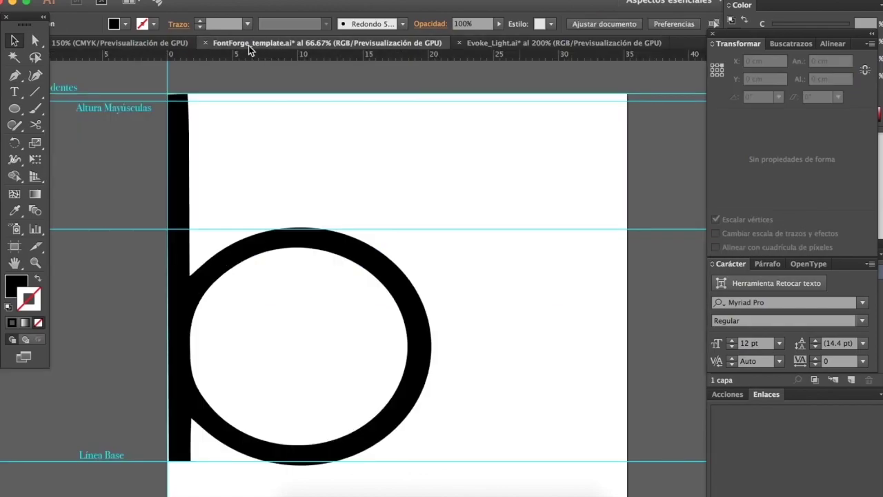
{"action": "left_click", "coordinate": [186, 159]}
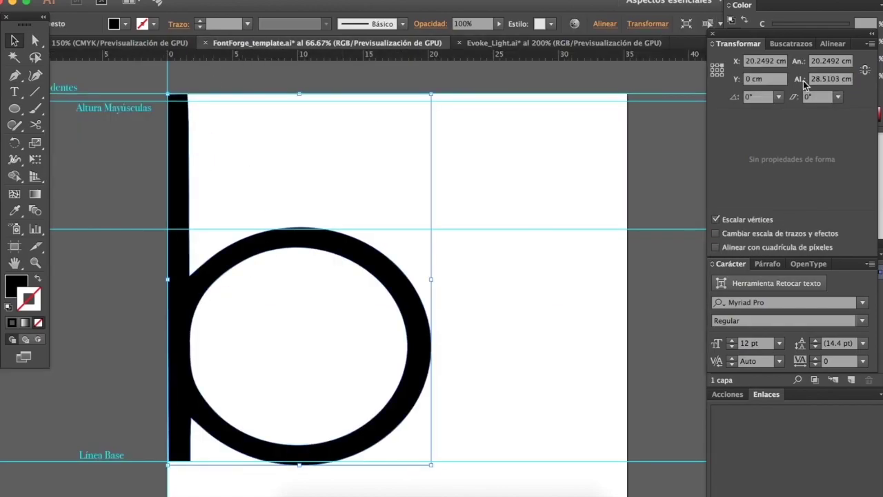
{"action": "left_click", "coordinate": [842, 81]}
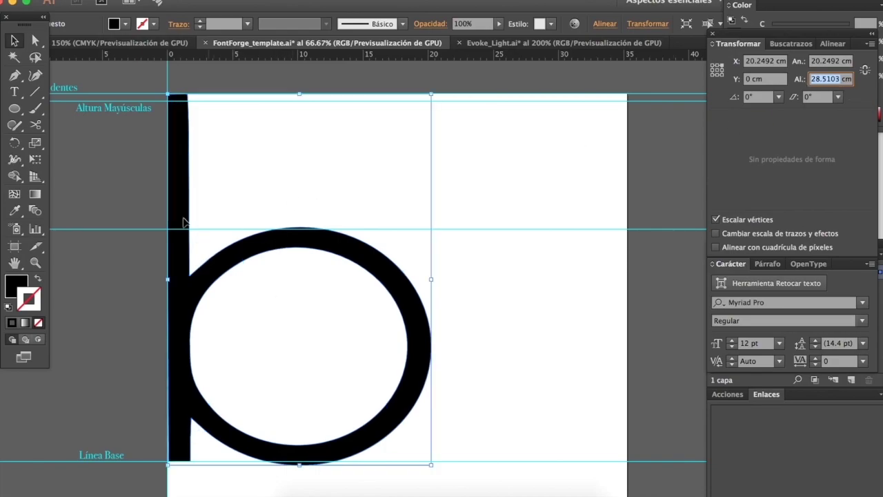
{"action": "left_click", "coordinate": [437, 492]}
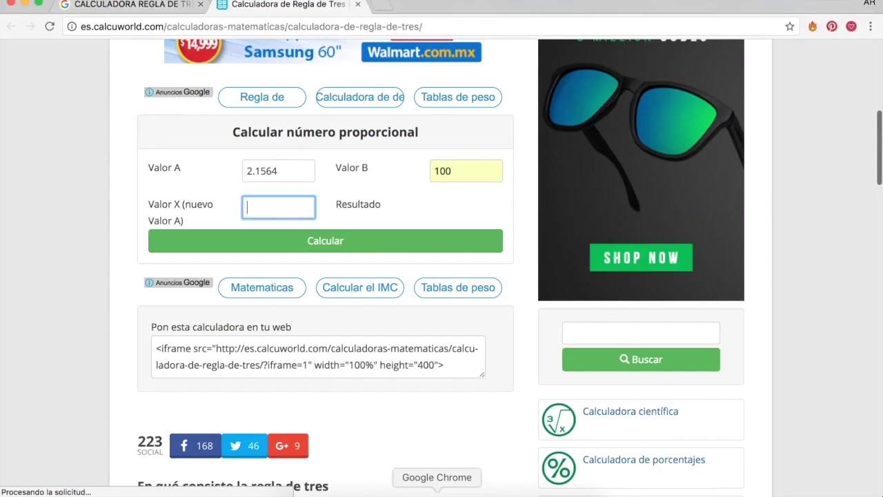
{"action": "left_click", "coordinate": [268, 214]}
{"action": "type", "text": "28.5103"}
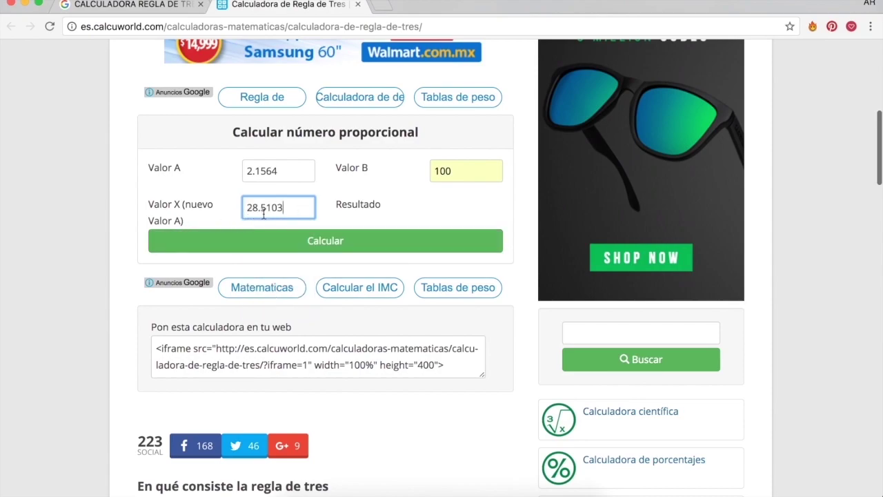
Step: Calculate the proportional number and select the complete result for copying
{"action": "left_click", "coordinate": [286, 241]}
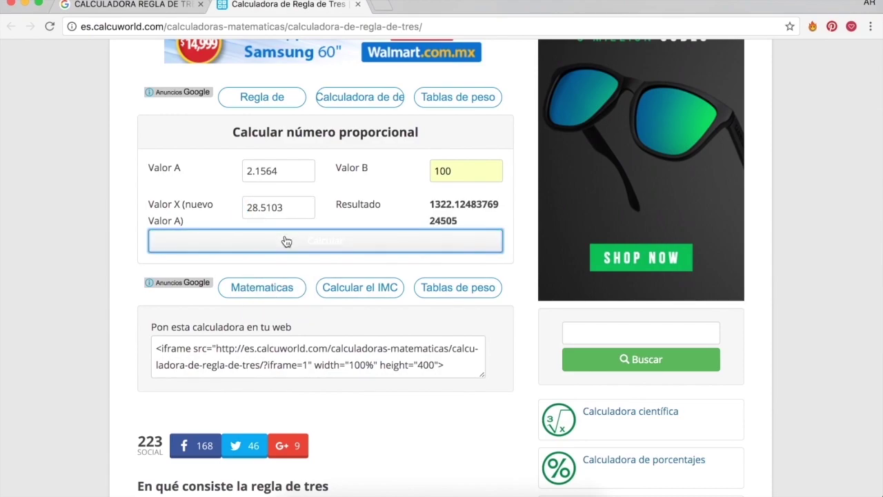
{"action": "left_click", "coordinate": [463, 221]}
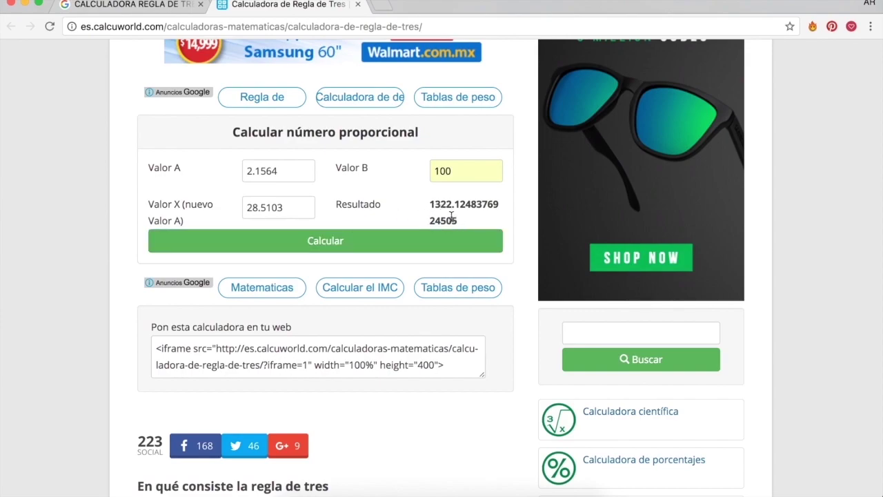
{"action": "left_click_drag", "start_coordinate": [431, 205], "coordinate": [456, 223]}
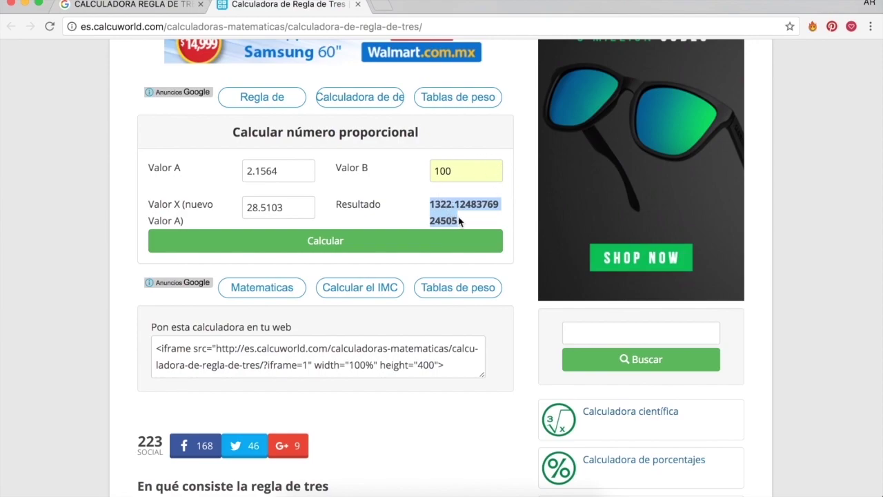
Step: Switch to Illustrator, deselect the enlarged b, and select the entire alphabet in Evoke_Light.ai
{"action": "left_click", "coordinate": [376, 491]}
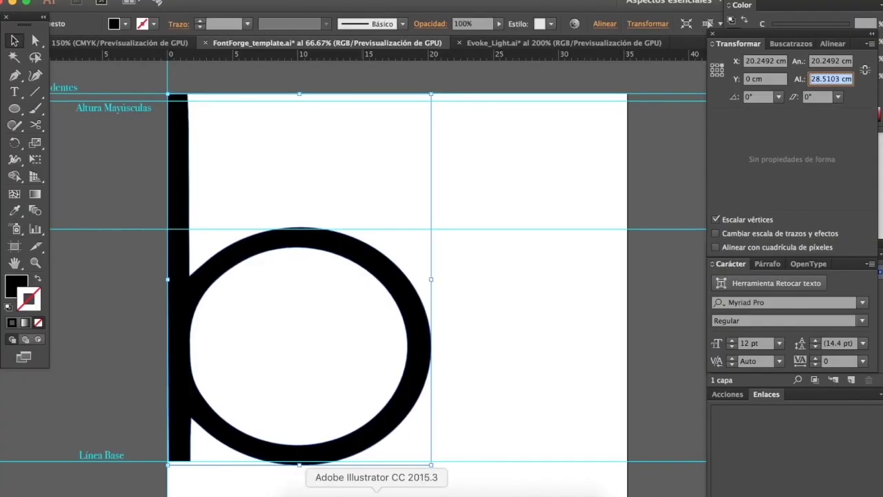
{"action": "left_click", "coordinate": [304, 152]}
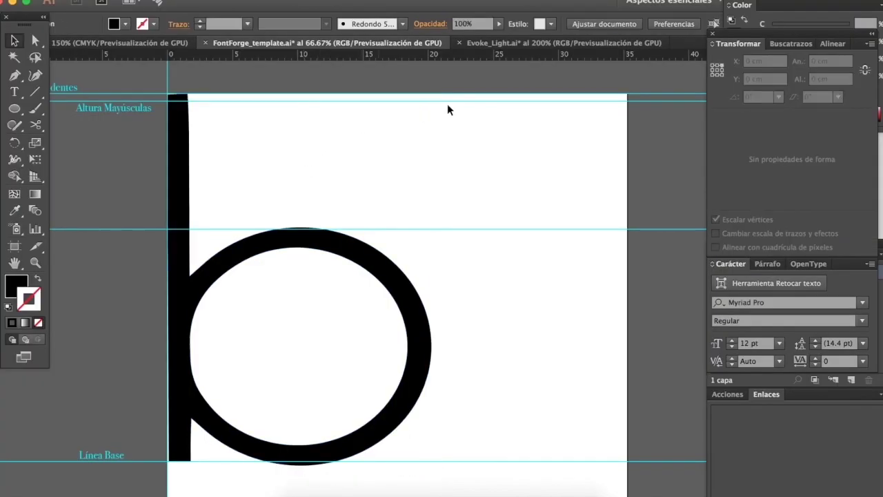
{"action": "left_click", "coordinate": [493, 43]}
{"action": "left_click", "coordinate": [235, 0]}
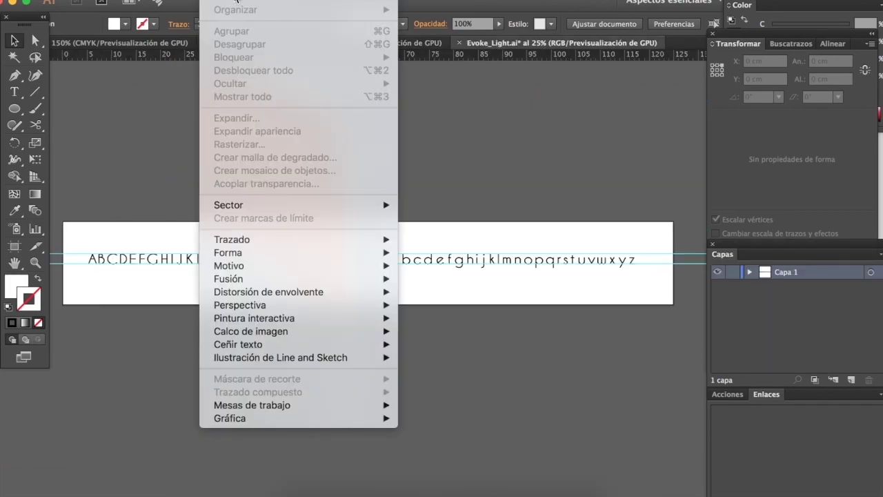
{"action": "left_click", "coordinate": [176, 107]}
{"action": "key", "text": "super+a"}
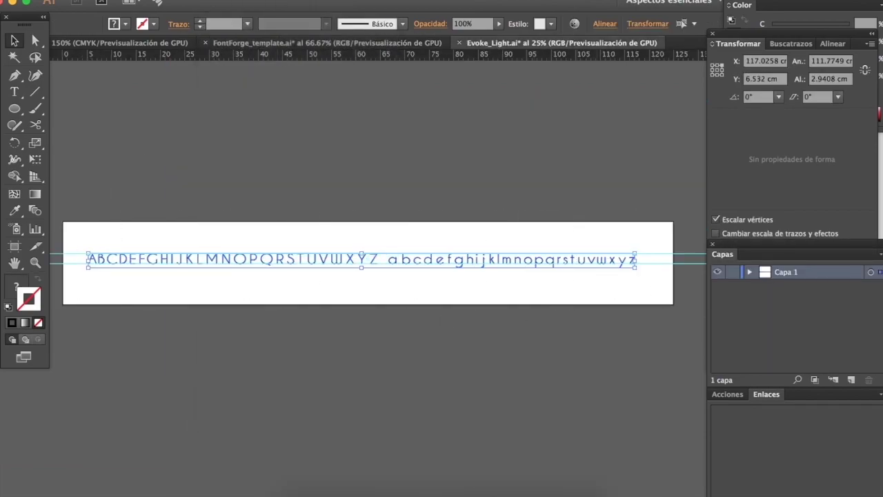
Step: Try to scale the selected alphabet uniformly by the calculated 1322.1248376924505%
{"action": "left_click", "coordinate": [235, 1]}
{"action": "mouse_move", "coordinate": [297, 0]}
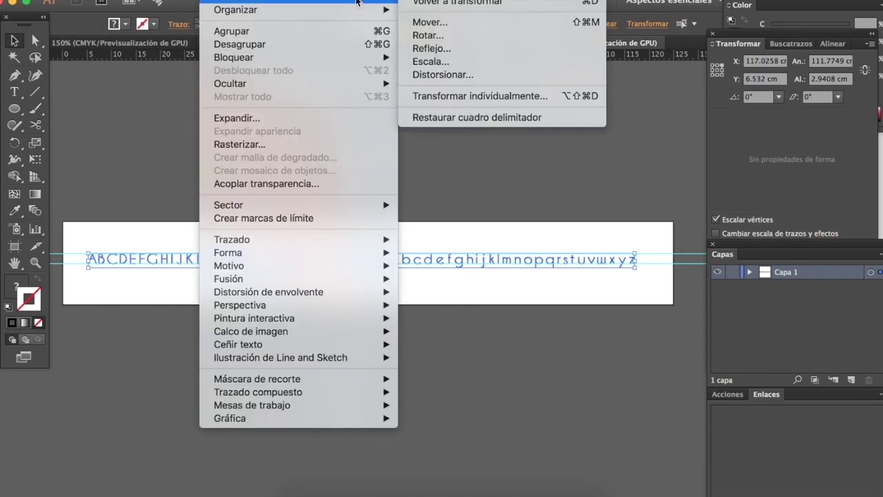
{"action": "left_click", "coordinate": [467, 66]}
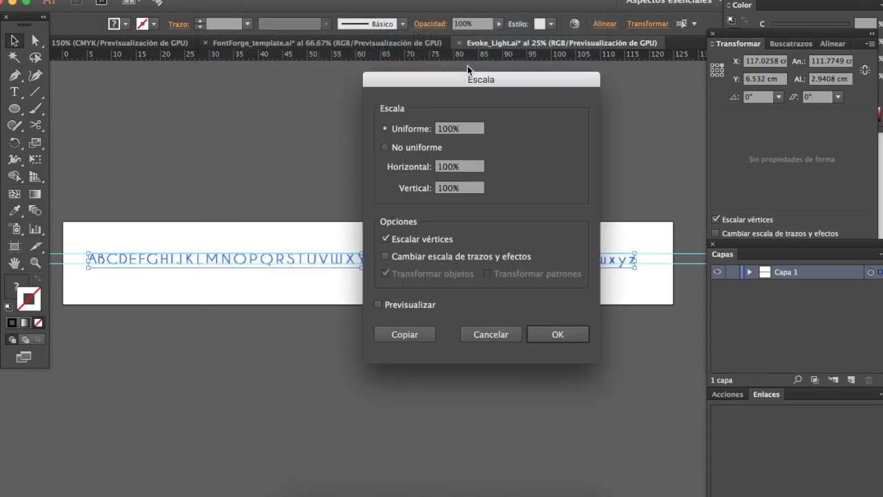
{"action": "left_click", "coordinate": [452, 131]}
{"action": "type", "text": "76924505%"}
{"action": "key", "text": "Tab"}
{"action": "left_click", "coordinate": [558, 334]}
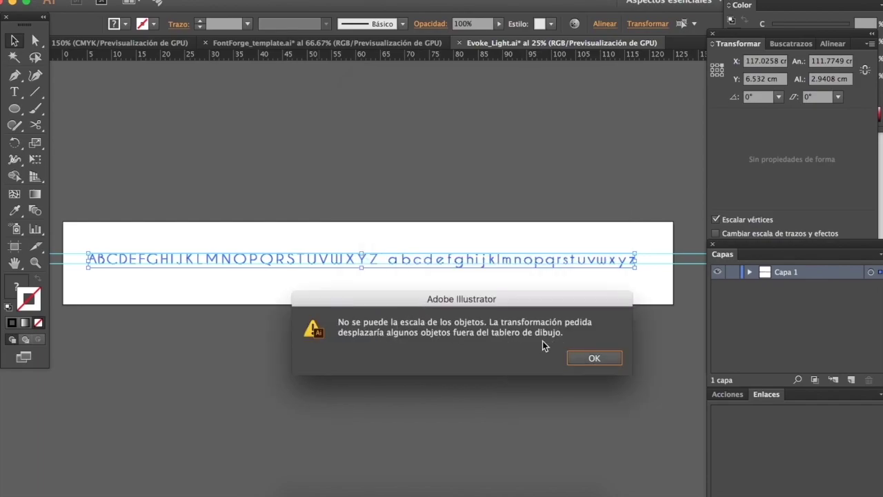
{"action": "left_click", "coordinate": [584, 357]}
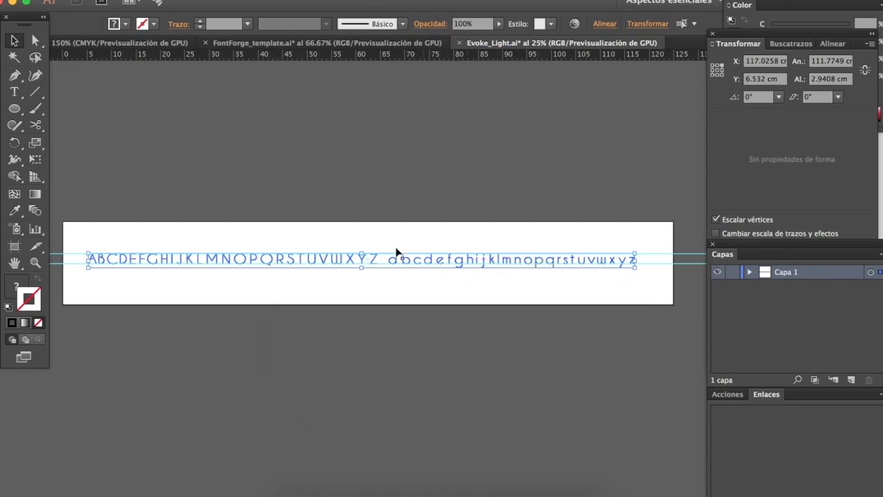
Step: Examine how much canvas space surrounds the alphabet's artboard in Evoke_Light.ai
{"action": "key", "text": "super+minus"}
{"action": "key", "text": "super+minus"}
{"action": "key", "text": "super+minus"}
{"action": "key", "text": "super+minus"}
{"action": "key", "text": "super+minus"}
{"action": "key", "text": "super+minus"}
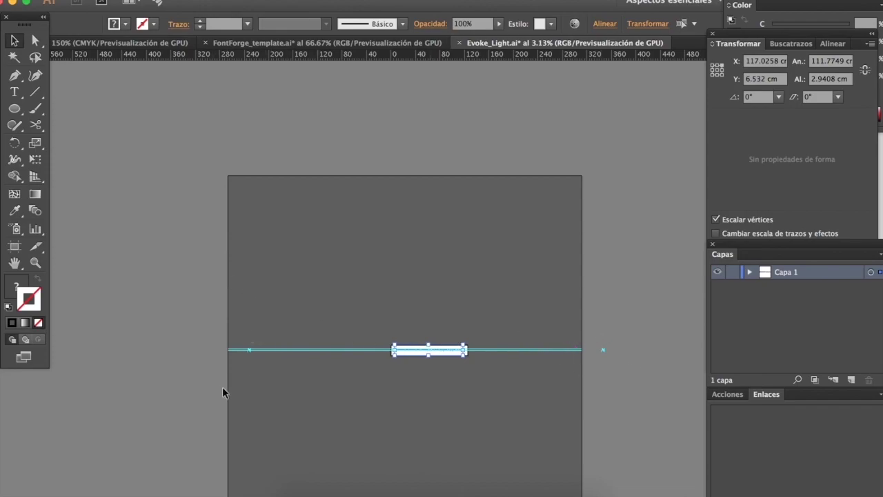
{"action": "key", "text": "super+equal"}
{"action": "key", "text": "super+equal"}
{"action": "key", "text": "super+equal"}
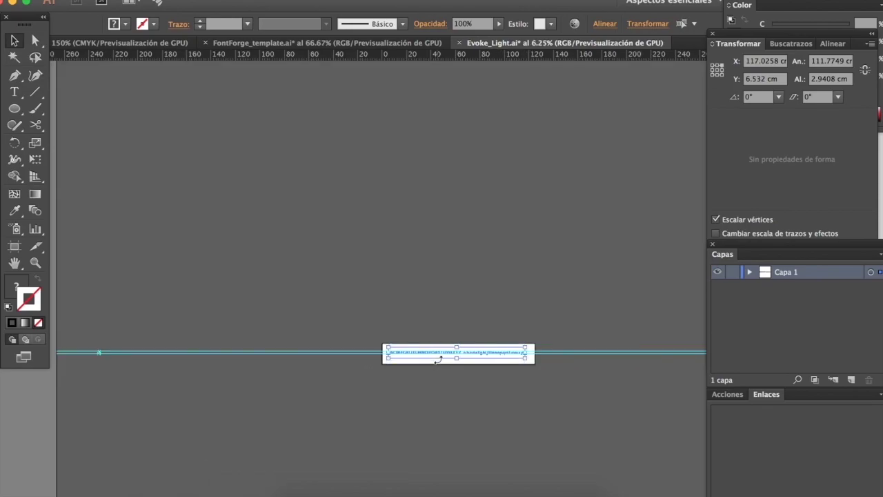
{"action": "key", "text": "super+equal"}
{"action": "key", "text": "super+equal"}
{"action": "key", "text": "super+equal"}
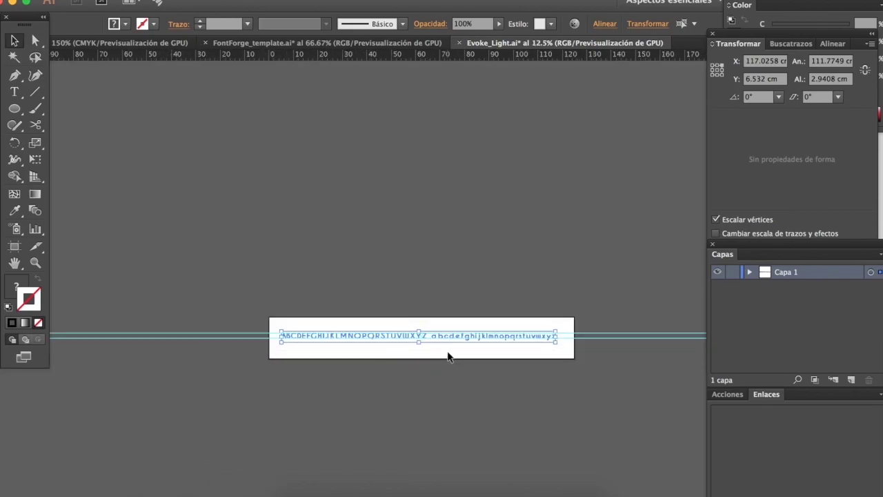
{"action": "scroll", "coordinate": [447, 356], "scroll_direction": "down", "scroll_amount": 2}
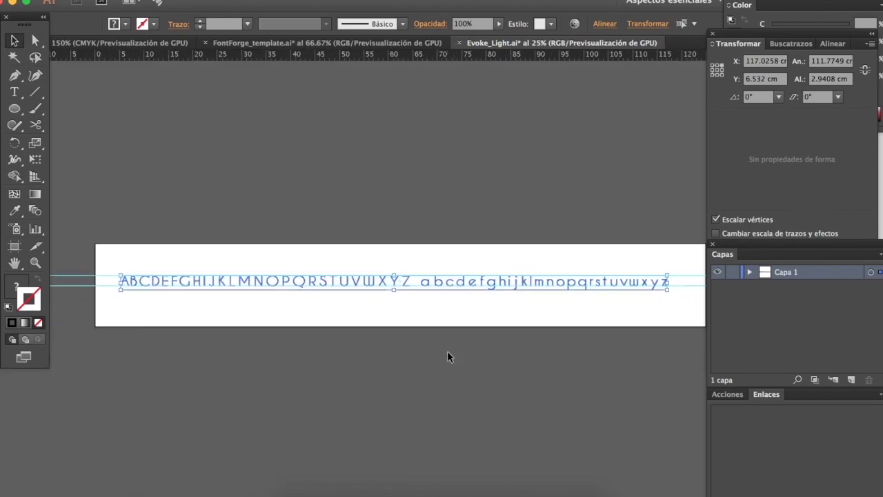
Step: Move the letters from I through lowercase z into a second row beneath A–H, aligned near its start
{"action": "left_click", "coordinate": [686, 289]}
{"action": "left_click_drag", "start_coordinate": [684, 263], "coordinate": [381, 297]}
{"action": "left_click_drag", "start_coordinate": [199, 302], "coordinate": [150, 303]}
{"action": "left_click", "coordinate": [334, 314]}
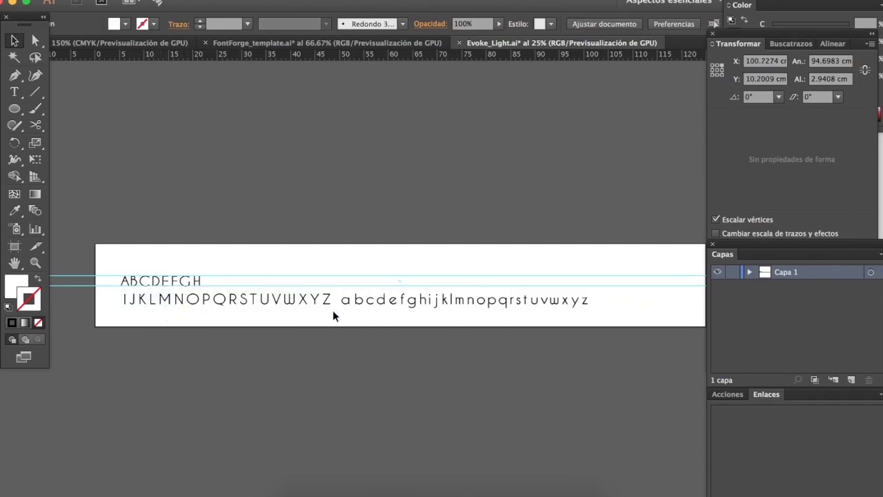
Step: Split off P through lowercase z as a third row, and move W through lowercase z into a fourth row
{"action": "left_click_drag", "start_coordinate": [267, 328], "coordinate": [149, 318]}
{"action": "left_click", "coordinate": [529, 312]}
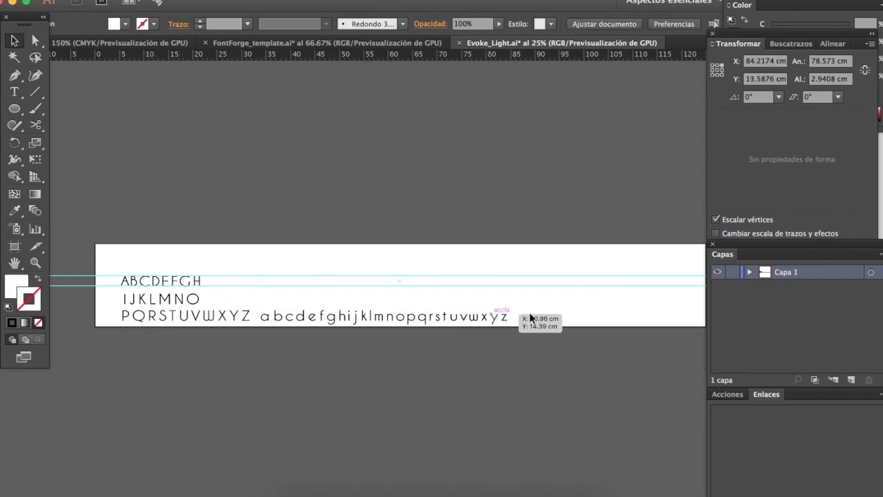
{"action": "left_click_drag", "start_coordinate": [222, 317], "coordinate": [138, 337]}
{"action": "left_click", "coordinate": [278, 309]}
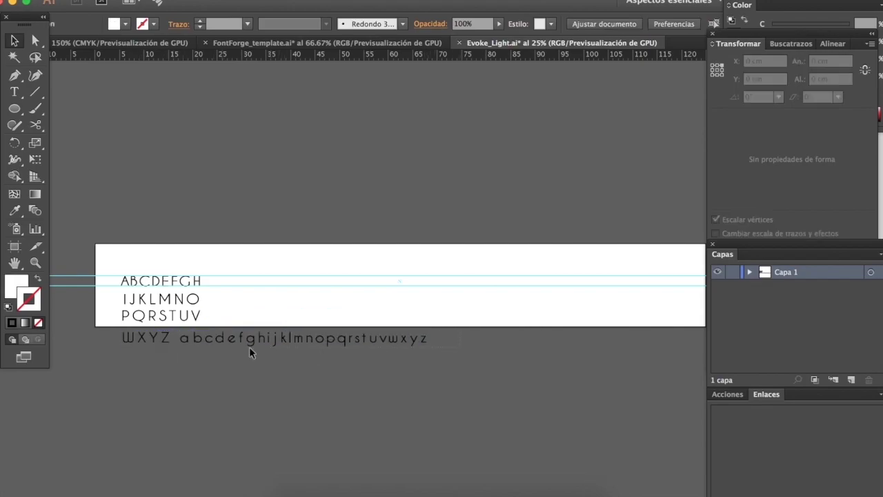
Step: Move the lowercase letters a through z into a fifth row beneath W–Z, aligned near its start
{"action": "left_click", "coordinate": [218, 335]}
{"action": "left_click_drag", "start_coordinate": [217, 336], "coordinate": [159, 357]}
{"action": "left_click", "coordinate": [405, 342]}
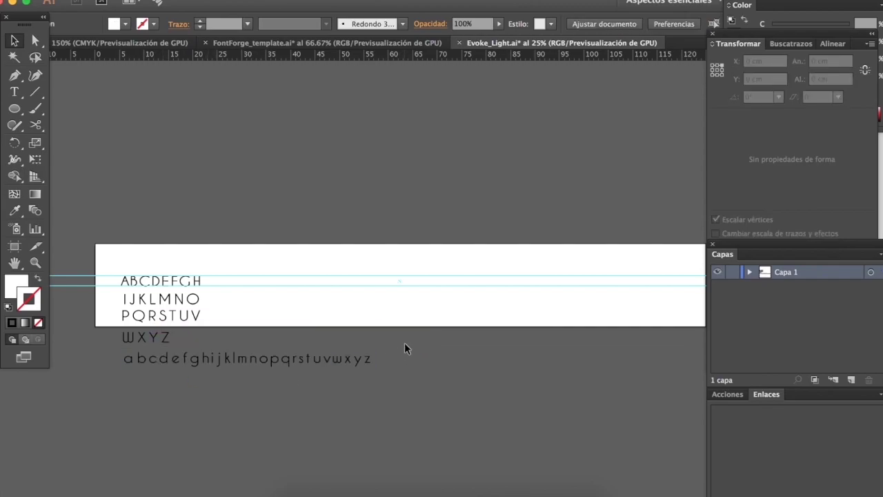
Step: Split off h through p as a sixth row and q through z as a seventh, both aligned with the row above
{"action": "left_click", "coordinate": [199, 366]}
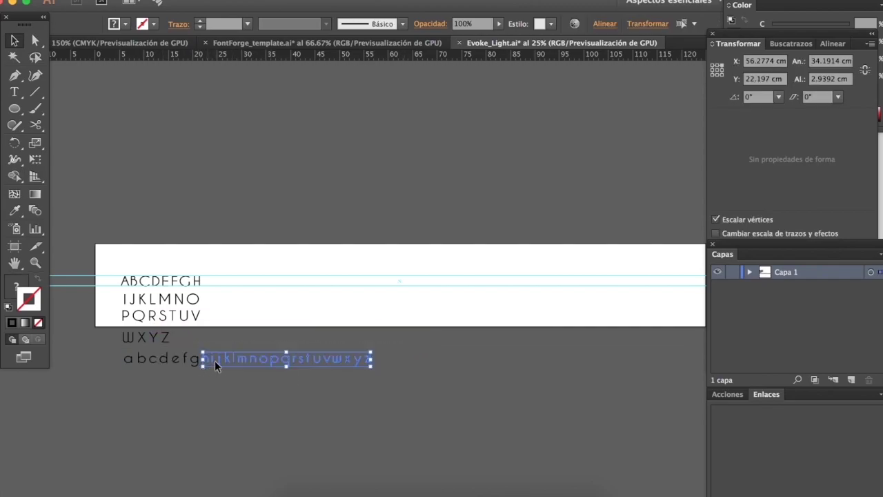
{"action": "double_click", "coordinate": [216, 360]}
{"action": "double_click", "coordinate": [239, 374]}
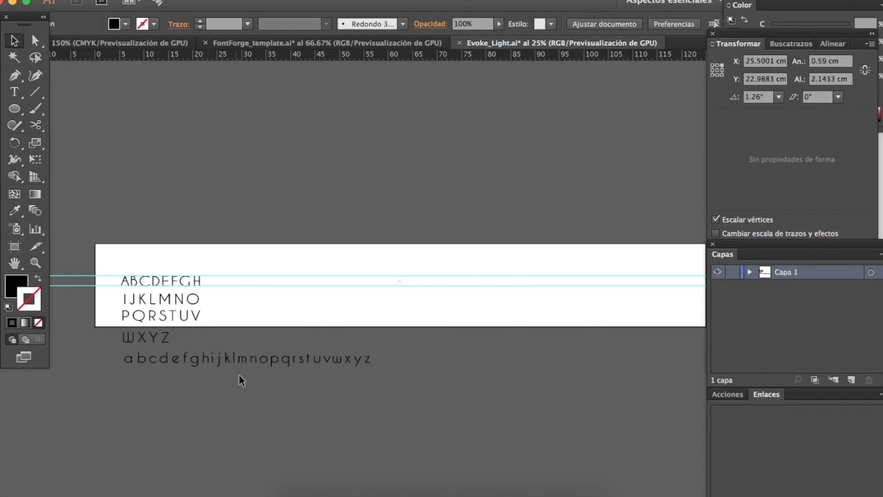
{"action": "left_click_drag", "start_coordinate": [206, 366], "coordinate": [146, 395]}
{"action": "left_click", "coordinate": [328, 358]}
{"action": "left_click", "coordinate": [177, 412]}
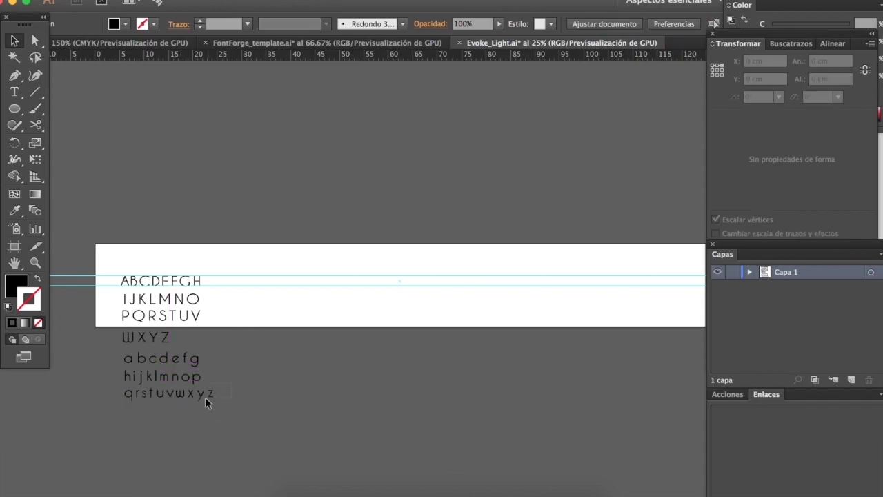
{"action": "left_click_drag", "start_coordinate": [208, 394], "coordinate": [203, 397]}
{"action": "left_click", "coordinate": [196, 423]}
Step: Scale the whole rearranged alphabet uniformly by 1322.1248%
{"action": "key", "text": "super+a"}
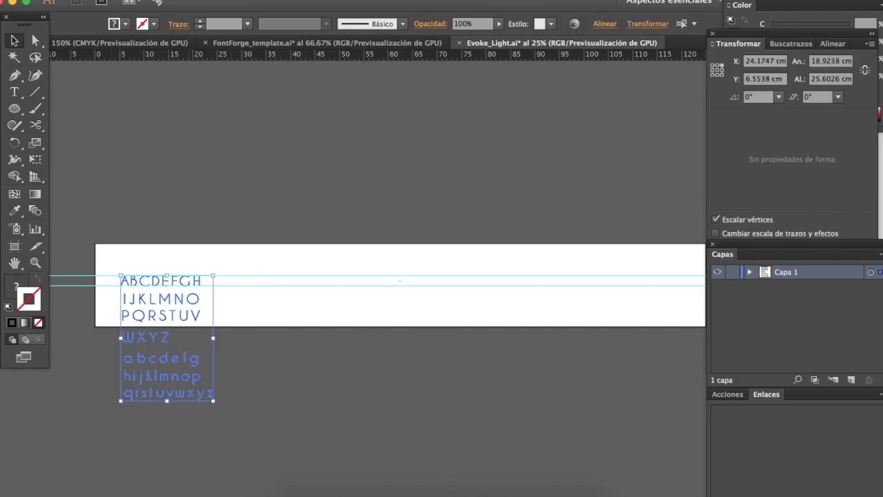
{"action": "left_click", "coordinate": [219, 0]}
{"action": "mouse_move", "coordinate": [235, 2]}
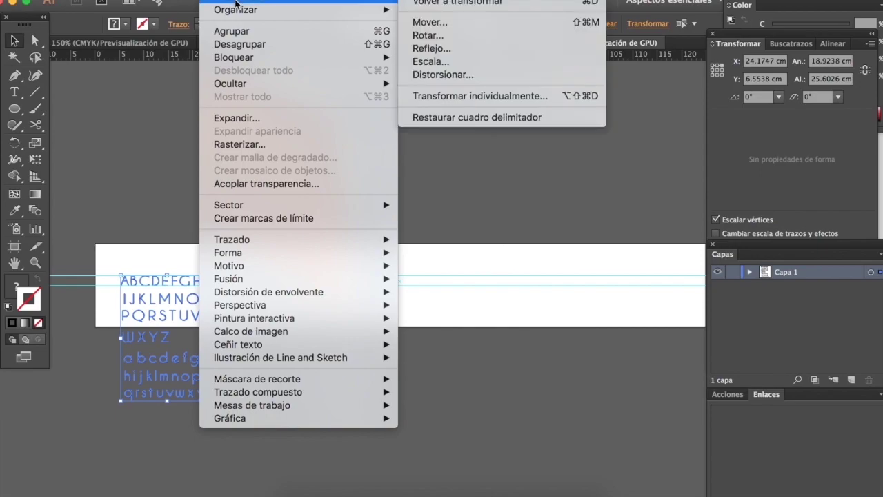
{"action": "left_click", "coordinate": [452, 61]}
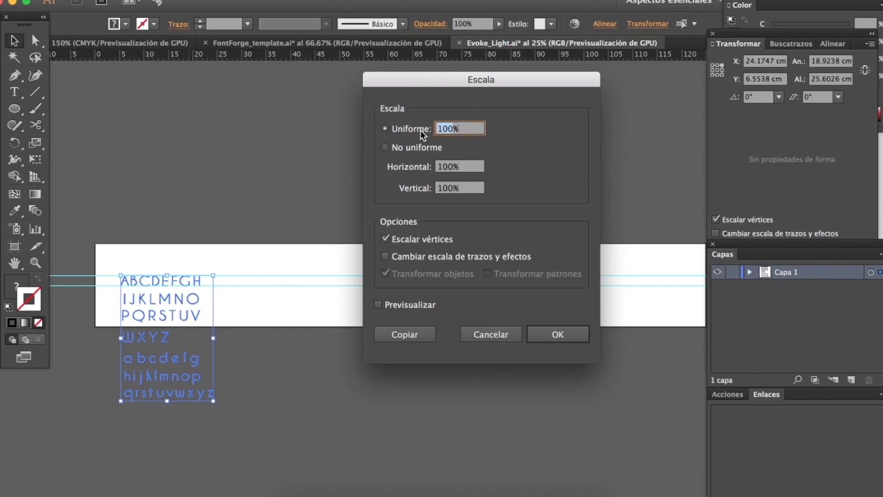
{"action": "type", "text": "1322.1248"}
{"action": "key", "text": "super+a"}
{"action": "left_click", "coordinate": [562, 336]}
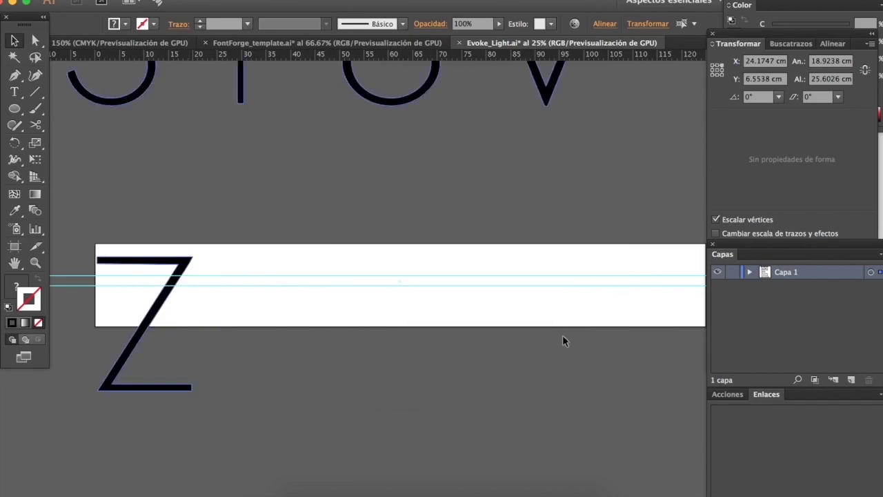
Step: Examine how all rows of the enlarged alphabet fit within the canvas area
{"action": "scroll", "coordinate": [338, 295], "scroll_direction": "down", "scroll_amount": 1}
{"action": "scroll", "coordinate": [338, 295], "scroll_direction": "down", "scroll_amount": 1}
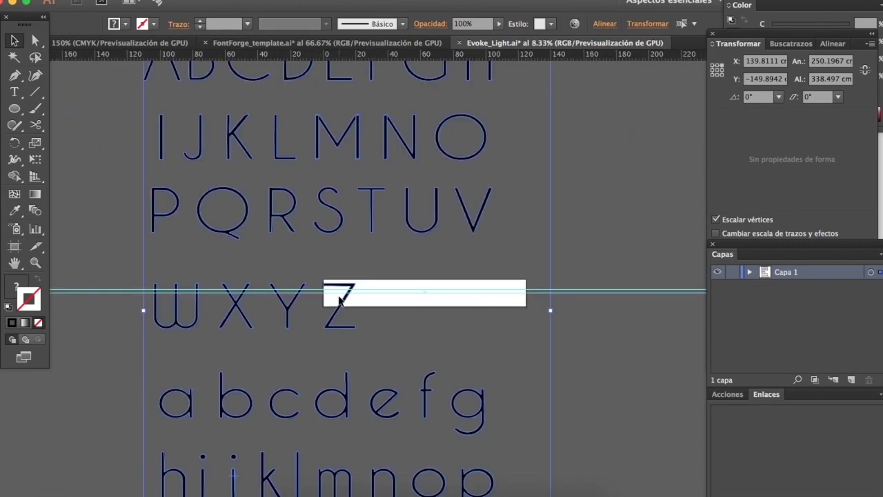
{"action": "scroll", "coordinate": [338, 299], "scroll_direction": "down", "scroll_amount": 1}
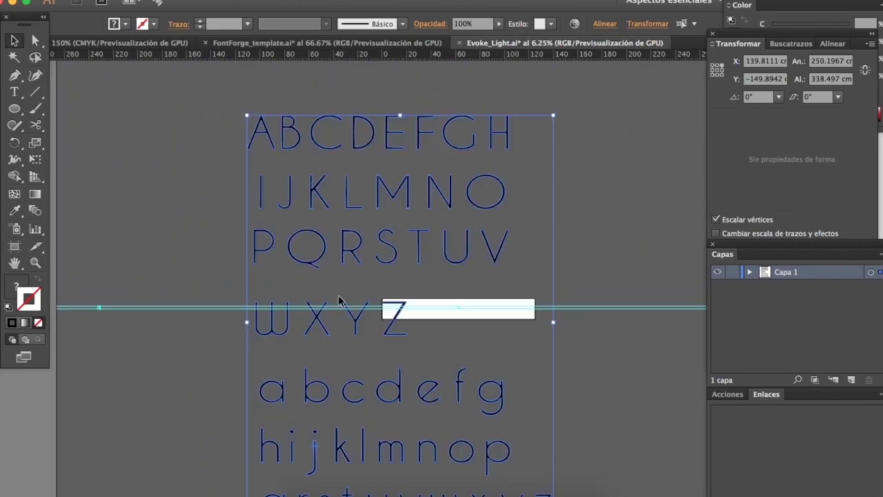
{"action": "left_click", "coordinate": [212, 234]}
{"action": "scroll", "coordinate": [212, 235], "scroll_direction": "down", "scroll_amount": 2}
{"action": "scroll", "coordinate": [212, 234], "scroll_direction": "right", "scroll_amount": 1}
{"action": "scroll", "coordinate": [212, 237], "scroll_direction": "down", "scroll_amount": 1}
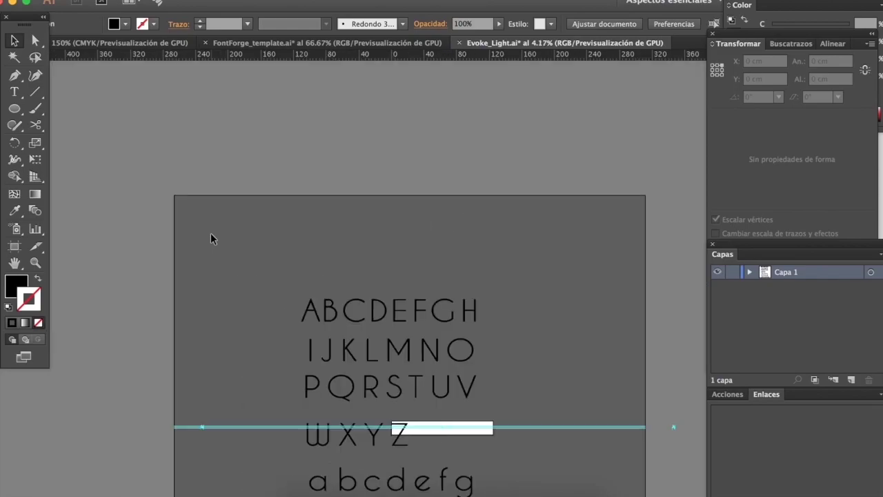
{"action": "scroll", "coordinate": [309, 286], "scroll_direction": "down", "scroll_amount": 2}
{"action": "scroll", "coordinate": [309, 286], "scroll_direction": "right", "scroll_amount": 1}
{"action": "scroll", "coordinate": [309, 286], "scroll_direction": "down", "scroll_amount": 3}
{"action": "scroll", "coordinate": [309, 286], "scroll_direction": "right", "scroll_amount": 1}
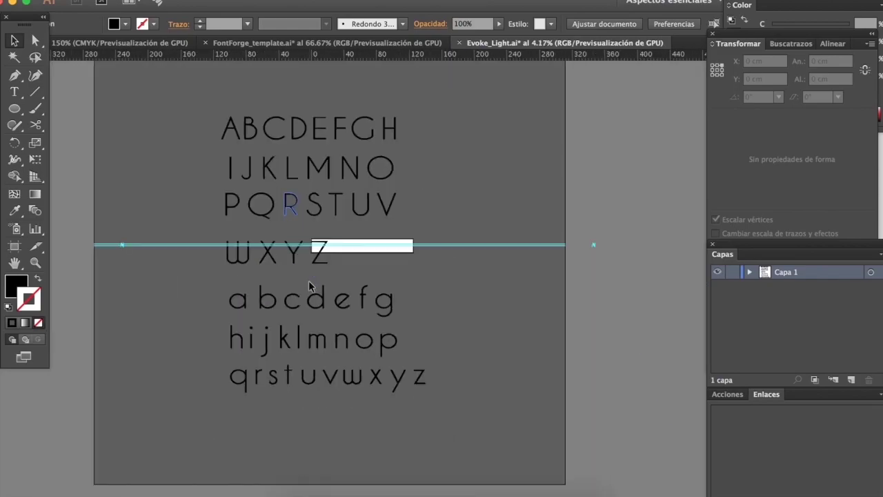
{"action": "scroll", "coordinate": [309, 286], "scroll_direction": "up", "scroll_amount": 1}
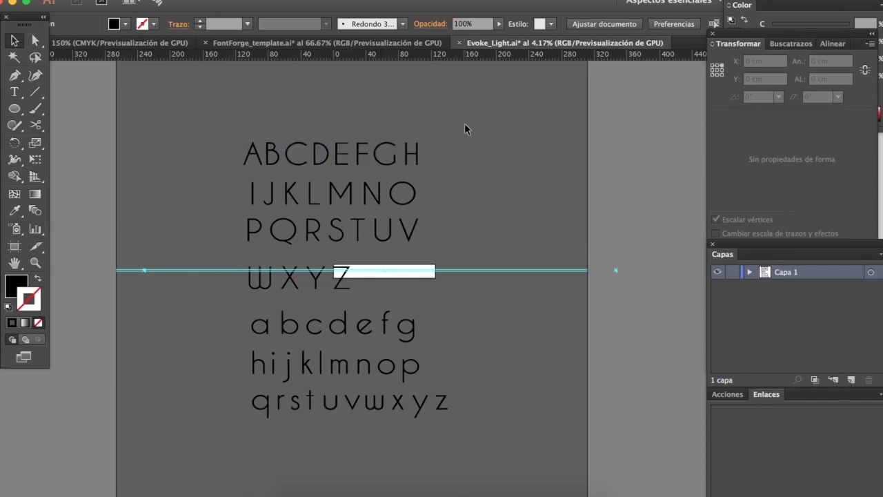
{"action": "key", "text": "super+a"}
{"action": "left_click", "coordinate": [187, 262]}
Step: Remove the old letter b from FontForge_template.ai
{"action": "left_click", "coordinate": [313, 43]}
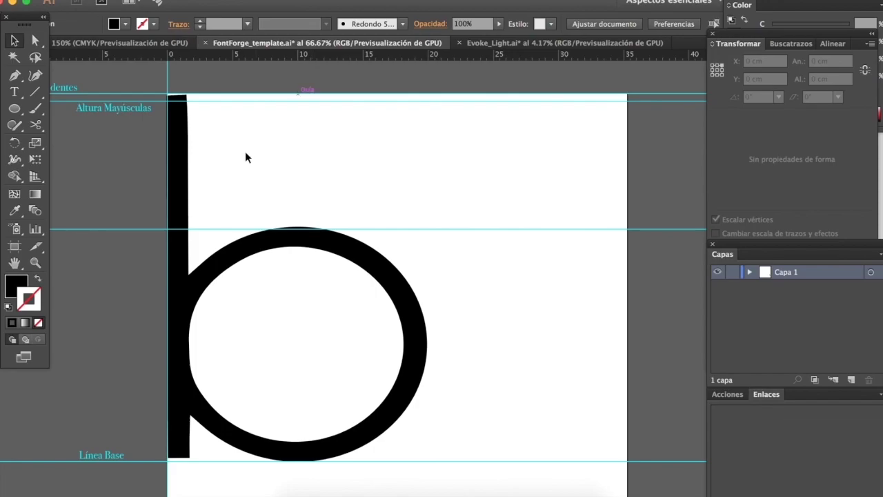
{"action": "key", "text": "super+a"}
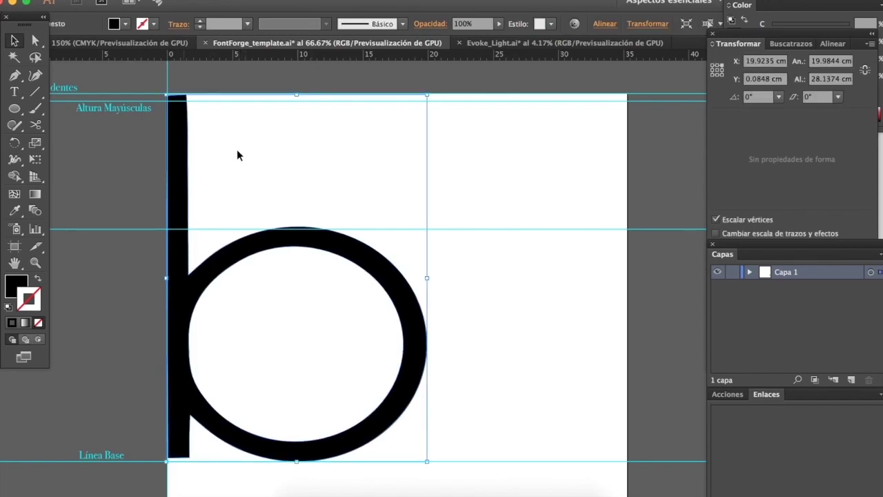
{"action": "left_click", "coordinate": [537, 136]}
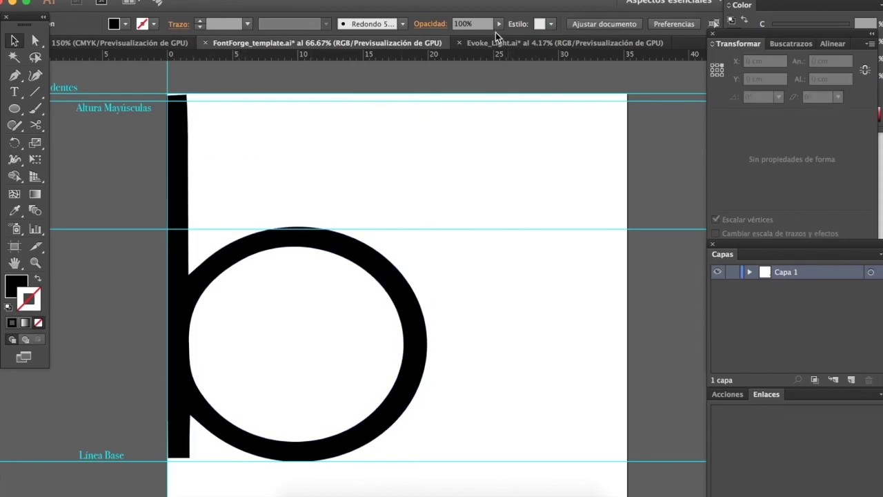
{"action": "left_click", "coordinate": [183, 142]}
{"action": "key", "text": "super+x"}
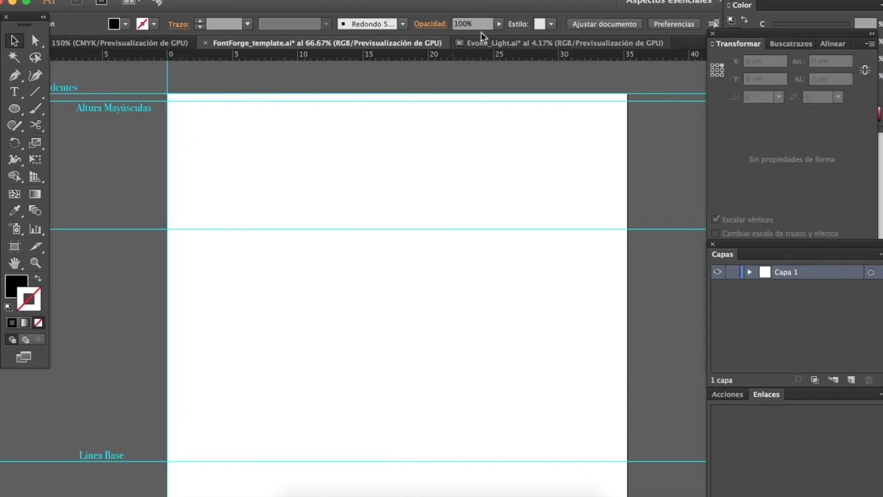
Step: Copy the A from Evoke_Light.ai into FontForge_template.ai, standing on the Línea Base guide against the artboard's vertical guide
{"action": "left_click", "coordinate": [513, 43]}
{"action": "left_click", "coordinate": [252, 144]}
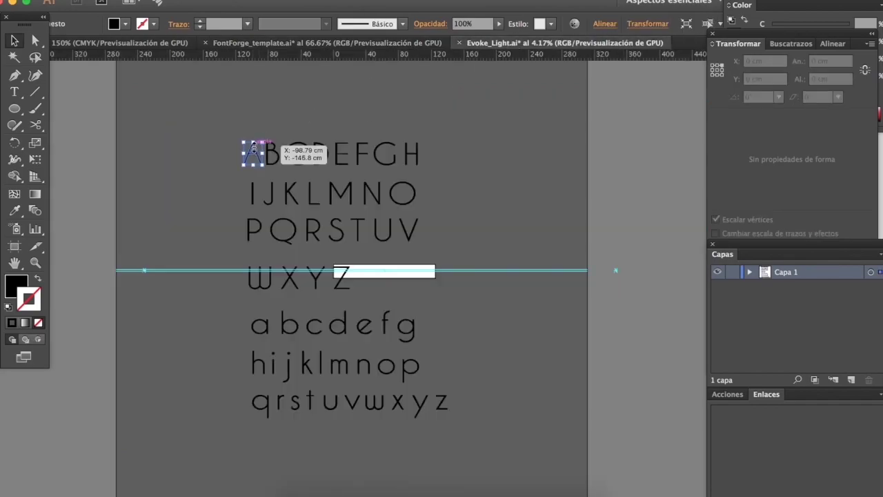
{"action": "left_click", "coordinate": [334, 43]}
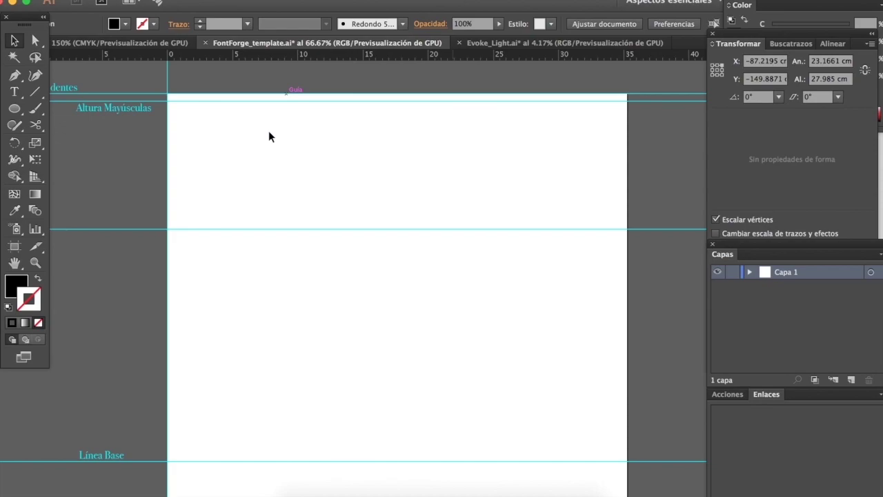
{"action": "key", "text": "super+v"}
{"action": "left_click_drag", "start_coordinate": [312, 461], "coordinate": [222, 360]}
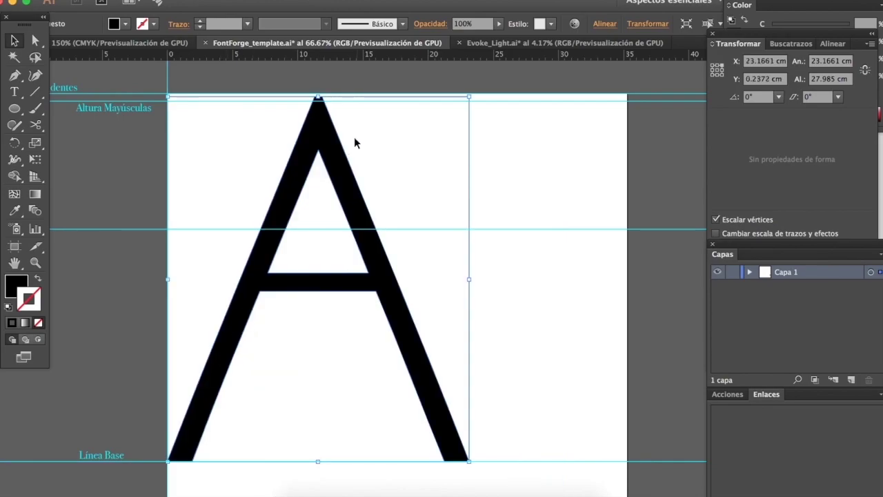
{"action": "left_click", "coordinate": [550, 110]}
Step: Raise the Altura Mayúsculas guide with its label to the top of the A
{"action": "scroll", "coordinate": [108, 117], "scroll_direction": "up", "scroll_amount": 3}
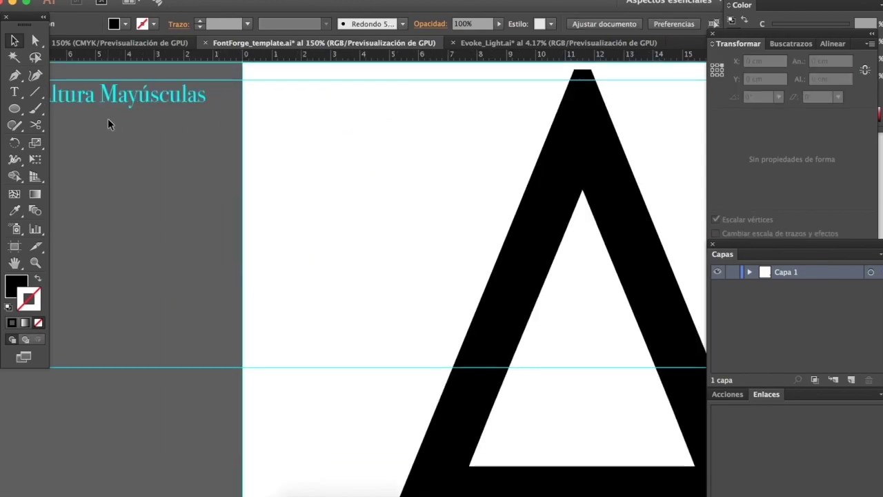
{"action": "left_click_drag", "start_coordinate": [133, 110], "coordinate": [133, 100]}
{"action": "scroll", "coordinate": [158, 171], "scroll_direction": "down", "scroll_amount": 3}
{"action": "left_click", "coordinate": [240, 177]}
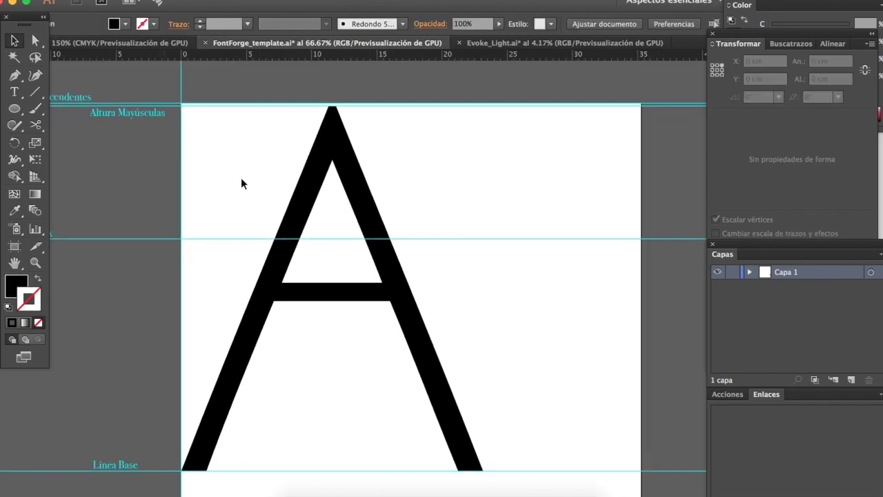
Step: Replace the template's A with the R from Evoke_Light.ai, placed on the Línea Base guide against the vertical guide
{"action": "left_click", "coordinate": [304, 191]}
{"action": "key", "text": "Delete"}
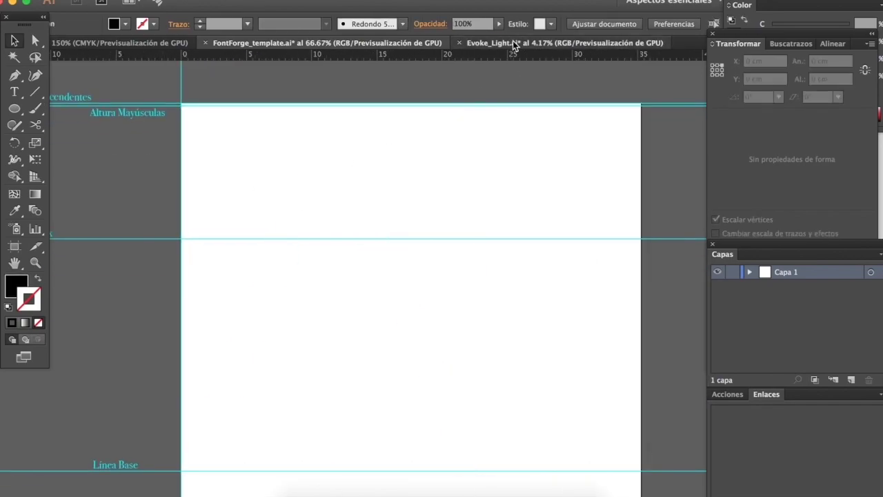
{"action": "left_click", "coordinate": [513, 44]}
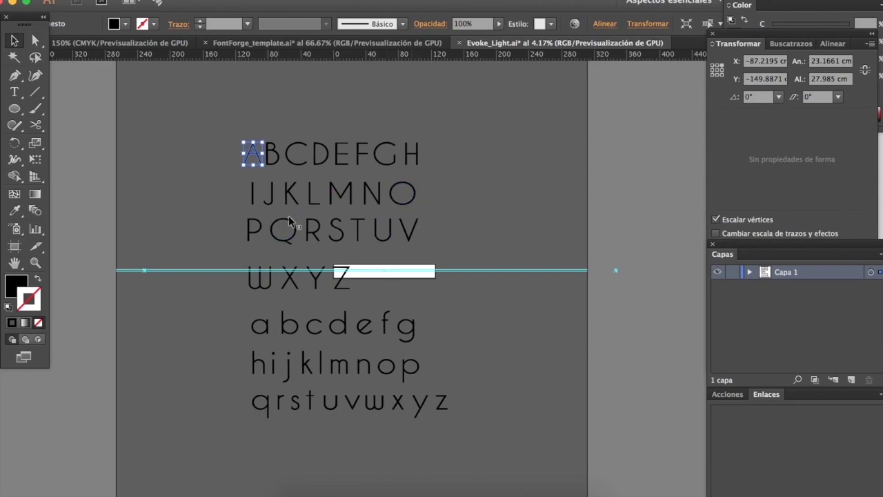
{"action": "left_click", "coordinate": [351, 192]}
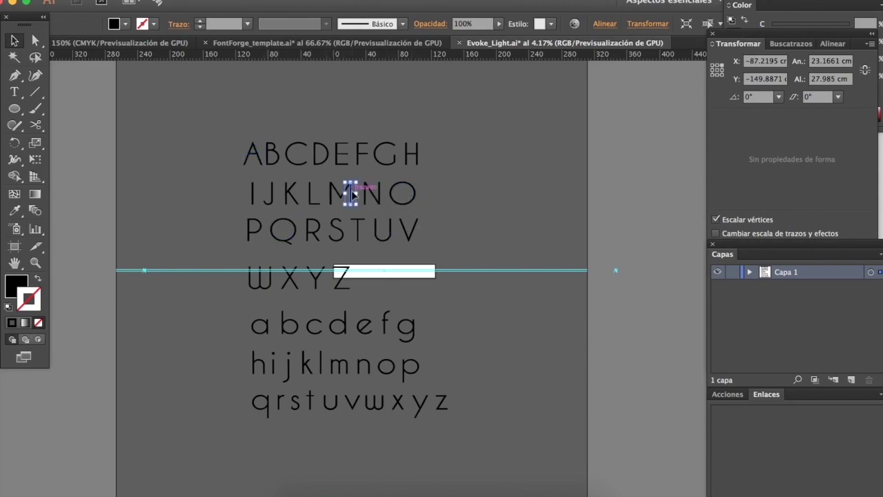
{"action": "left_click", "coordinate": [238, 196]}
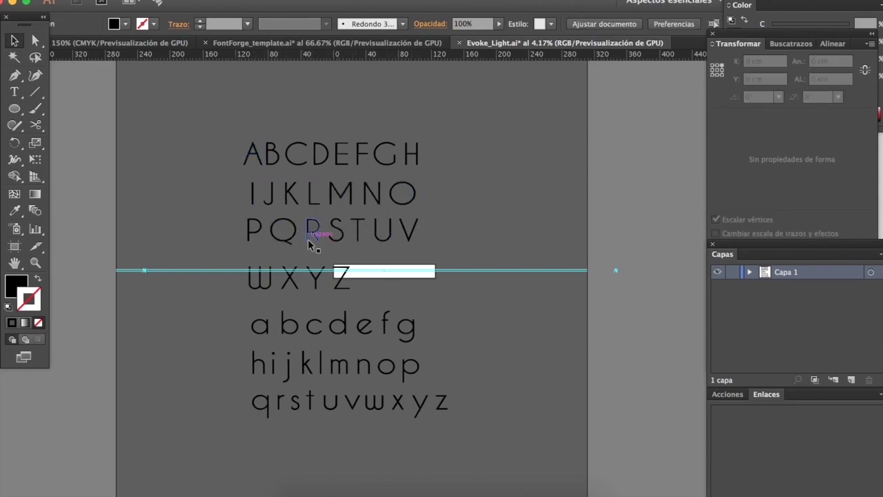
{"action": "left_click", "coordinate": [312, 231]}
{"action": "key", "text": "ctrl+c"}
{"action": "left_click", "coordinate": [324, 43]}
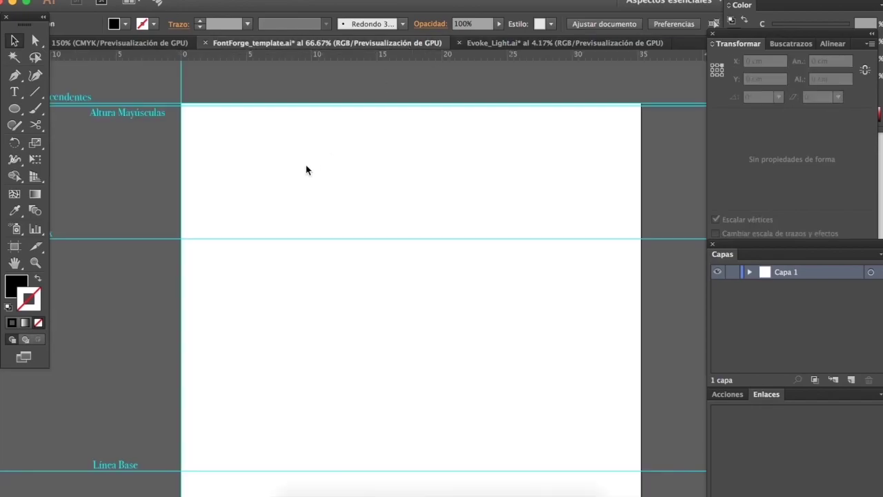
{"action": "key", "text": "ctrl+v"}
{"action": "left_click_drag", "start_coordinate": [310, 445], "coordinate": [195, 379]}
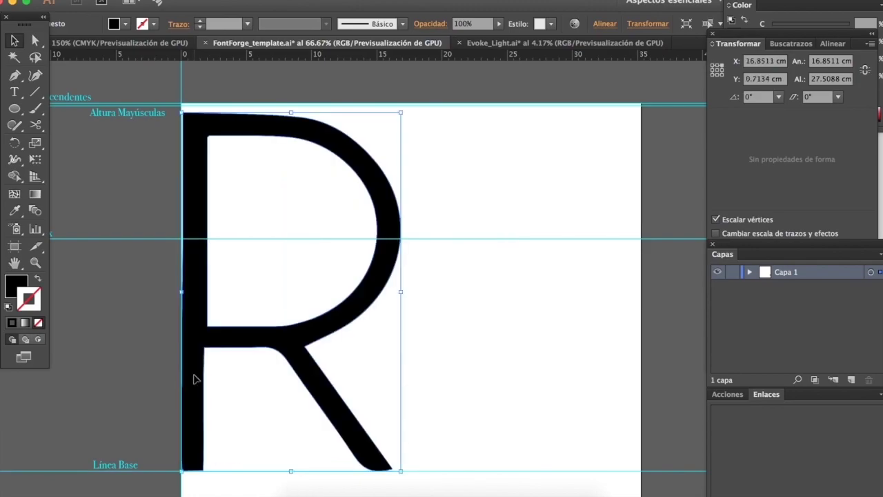
{"action": "left_click", "coordinate": [152, 374]}
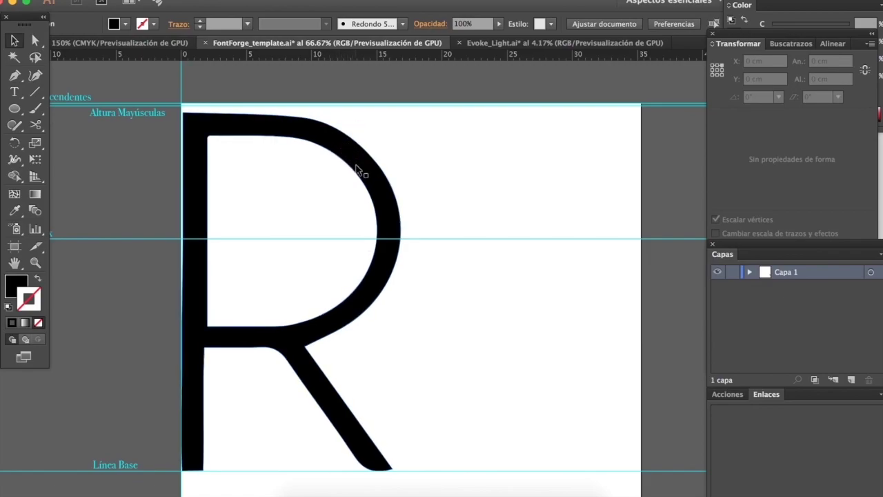
Step: Replace the template's R with the lowercase b from Evoke_Light.ai, its stem on the Línea Base guide and against the vertical guide
{"action": "key", "text": "Delete"}
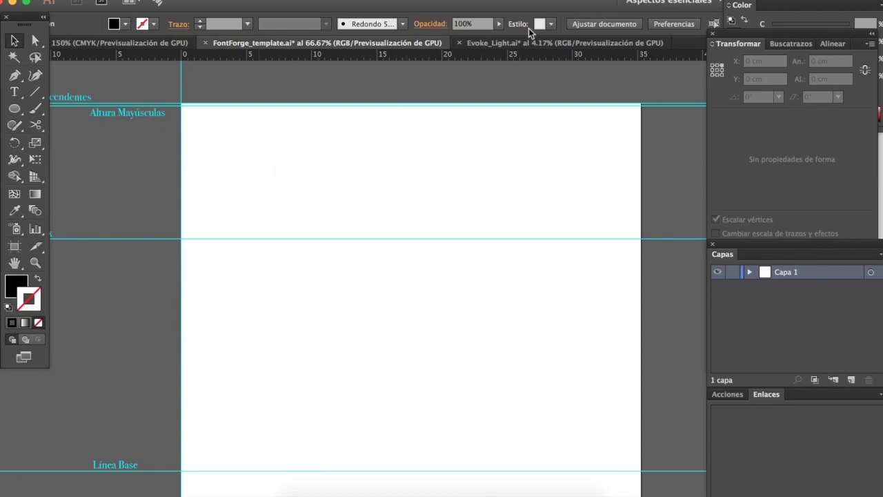
{"action": "left_click", "coordinate": [515, 43]}
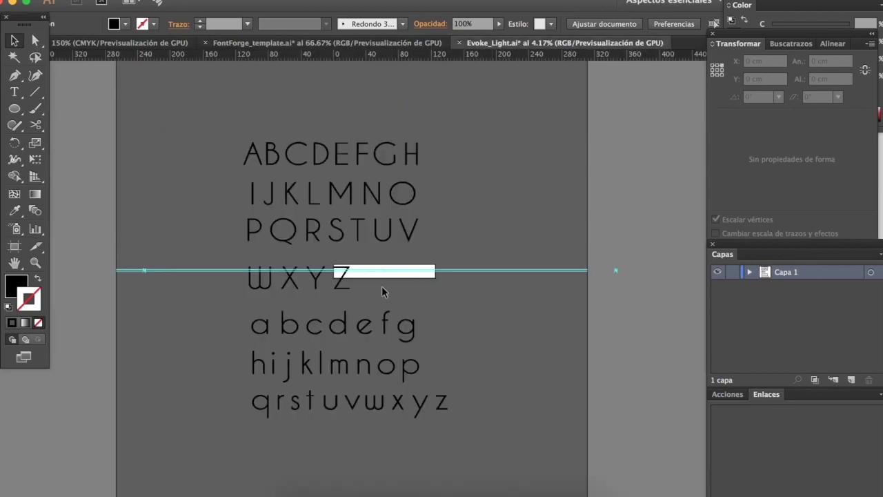
{"action": "left_click", "coordinate": [289, 324]}
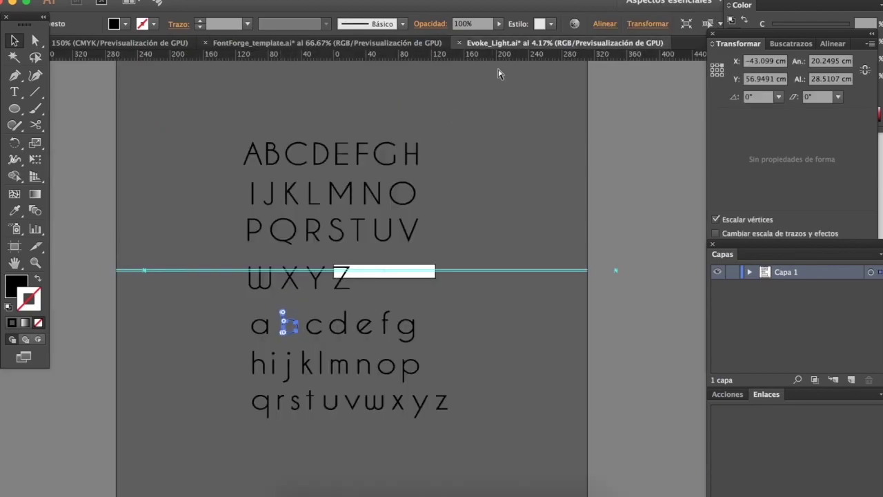
{"action": "left_click", "coordinate": [403, 43]}
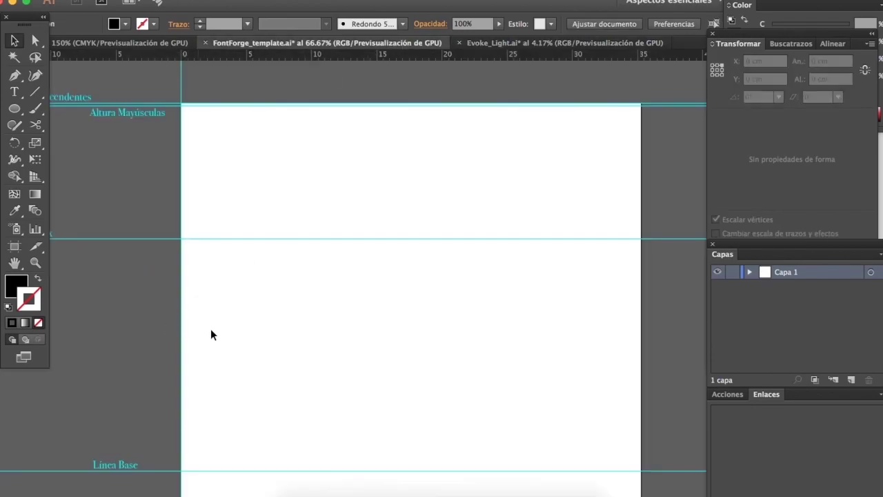
{"action": "key", "text": "super+v"}
{"action": "left_click_drag", "start_coordinate": [287, 426], "coordinate": [195, 359]}
{"action": "left_click", "coordinate": [144, 354]}
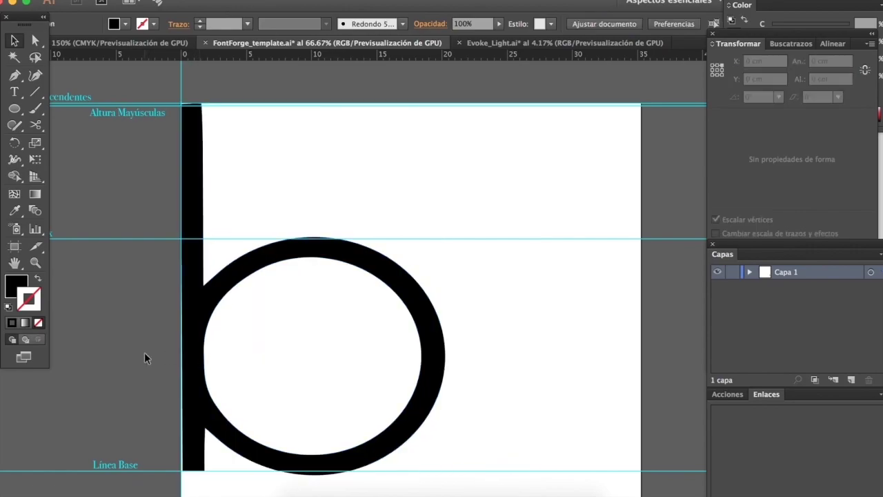
{"action": "left_click", "coordinate": [196, 324]}
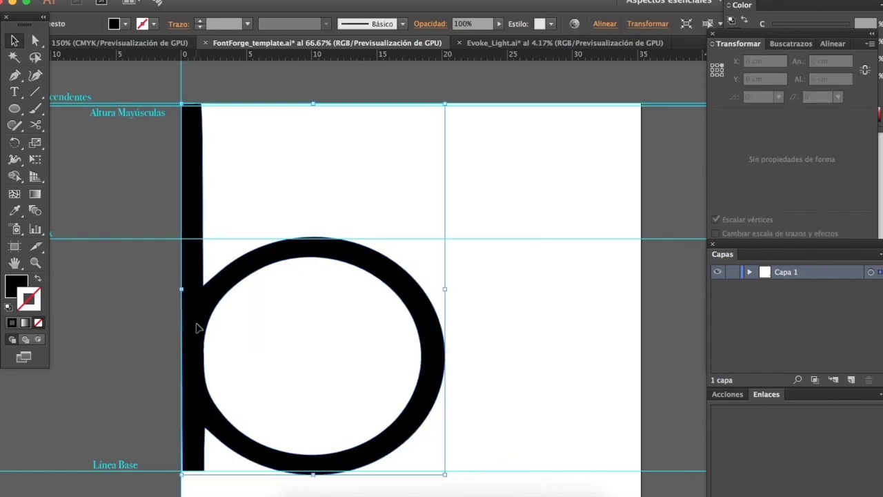
Step: Start saving the lowercase b document as a new file named b in the Glifos folder
{"action": "left_click", "coordinate": [358, 198]}
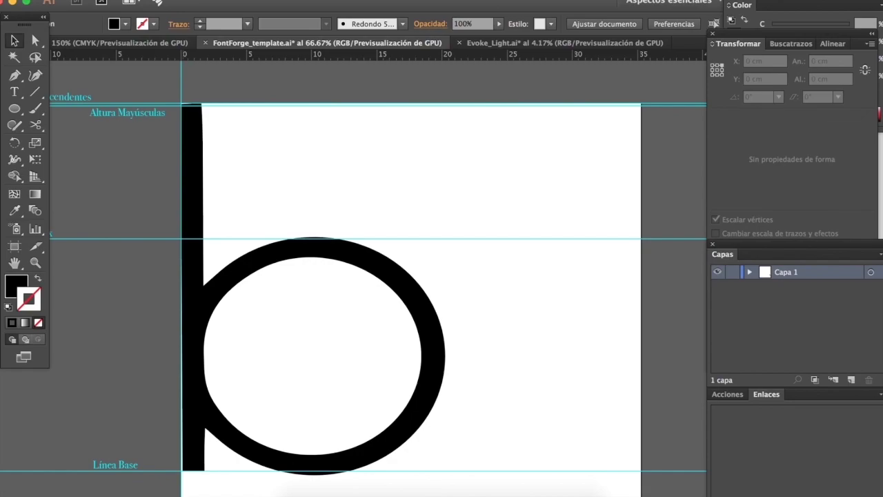
{"action": "left_click", "coordinate": [129, 0]}
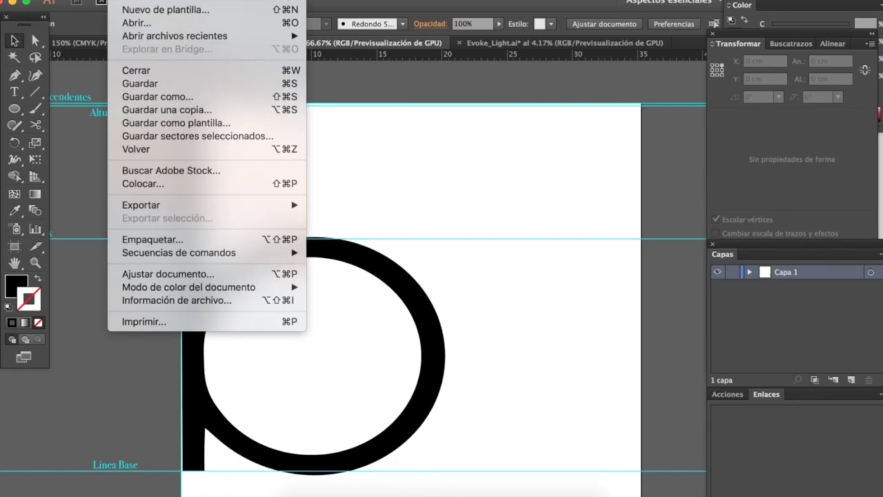
{"action": "left_click", "coordinate": [184, 97]}
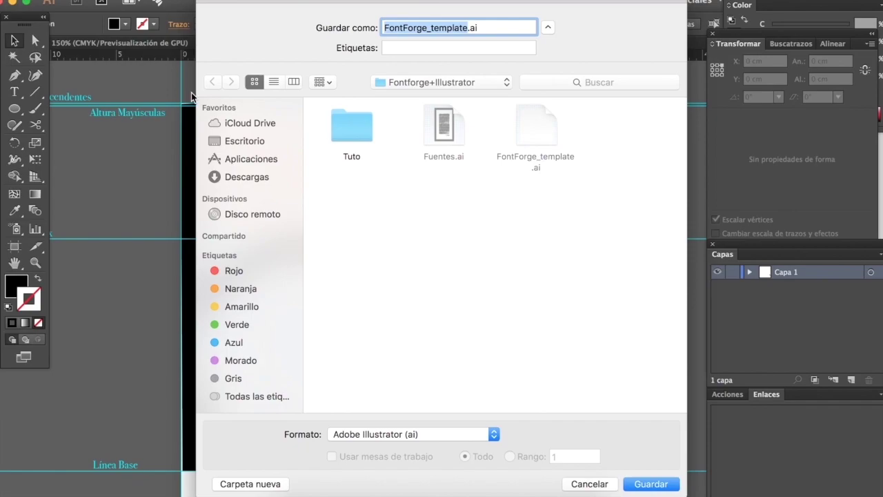
{"action": "left_click", "coordinate": [394, 84]}
{"action": "left_click", "coordinate": [414, 109]}
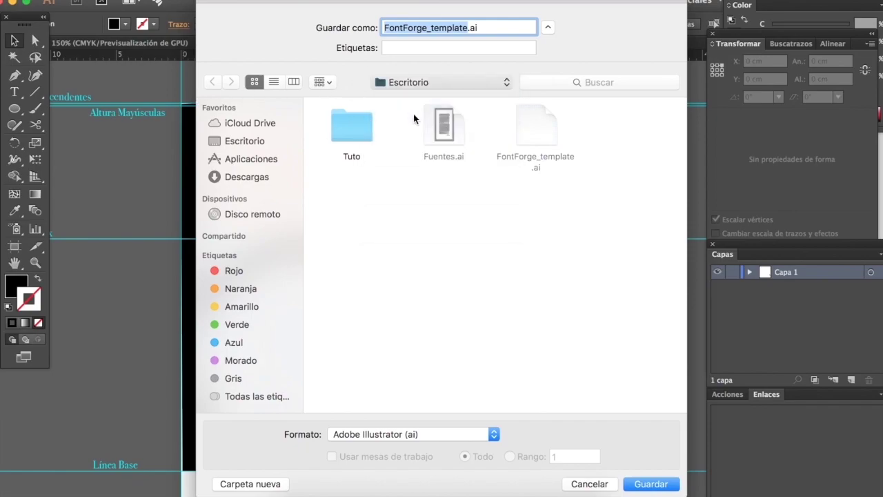
{"action": "double_click", "coordinate": [353, 140]}
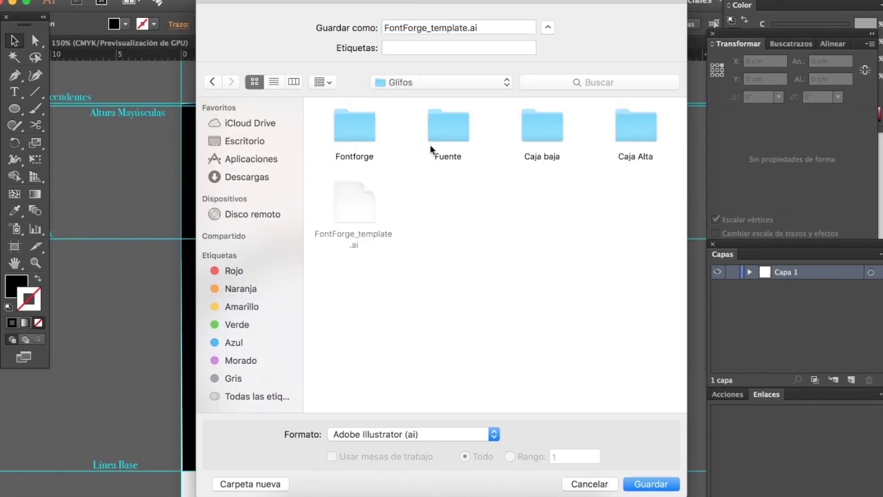
{"action": "double_click", "coordinate": [467, 28]}
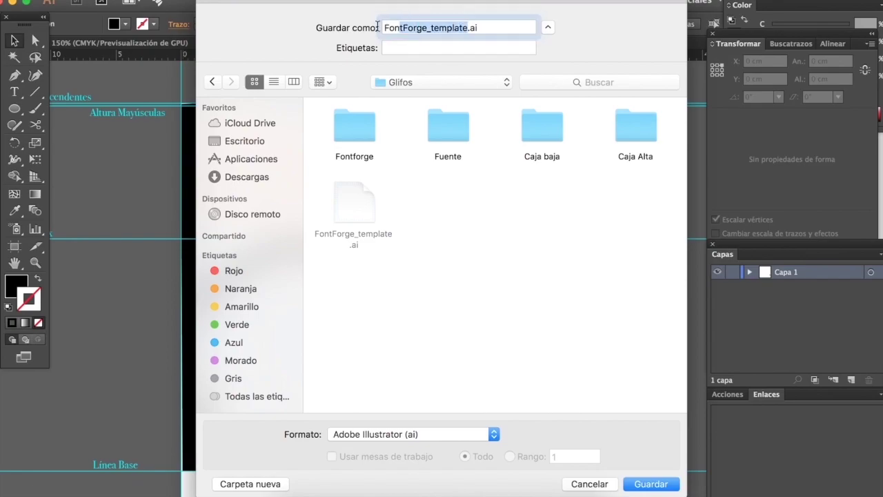
{"action": "left_click_drag", "start_coordinate": [333, 26], "coordinate": [313, 17]}
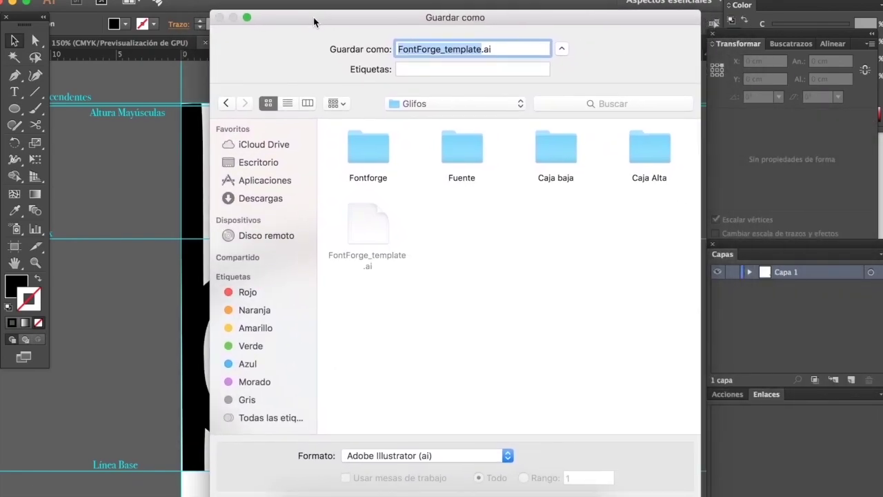
{"action": "type", "text": "b"}
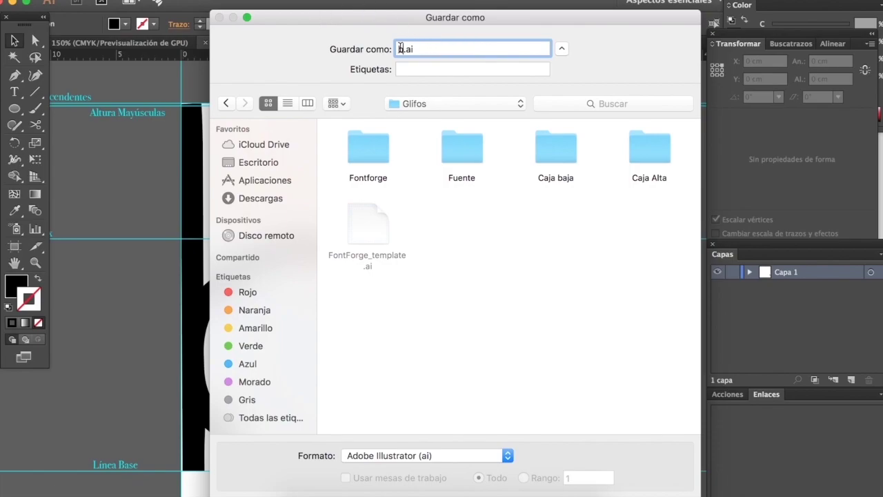
{"action": "left_click_drag", "start_coordinate": [371, 23], "coordinate": [346, 8]}
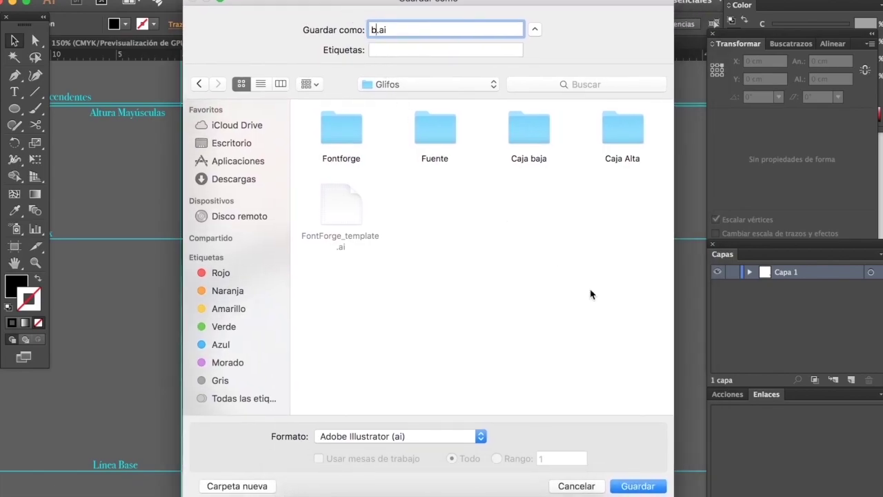
Step: Set the file format to SVG and save b.svg, accepting the SVG options as offered
{"action": "left_click", "coordinate": [406, 434]}
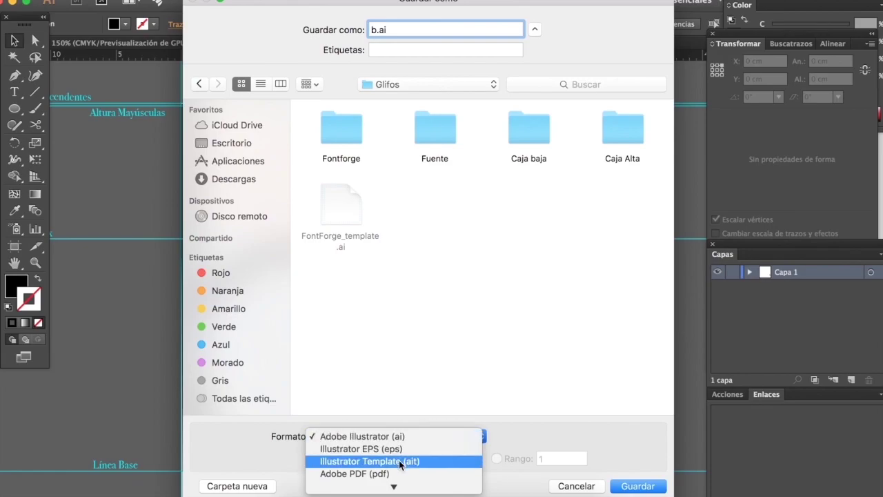
{"action": "mouse_move", "coordinate": [402, 486]}
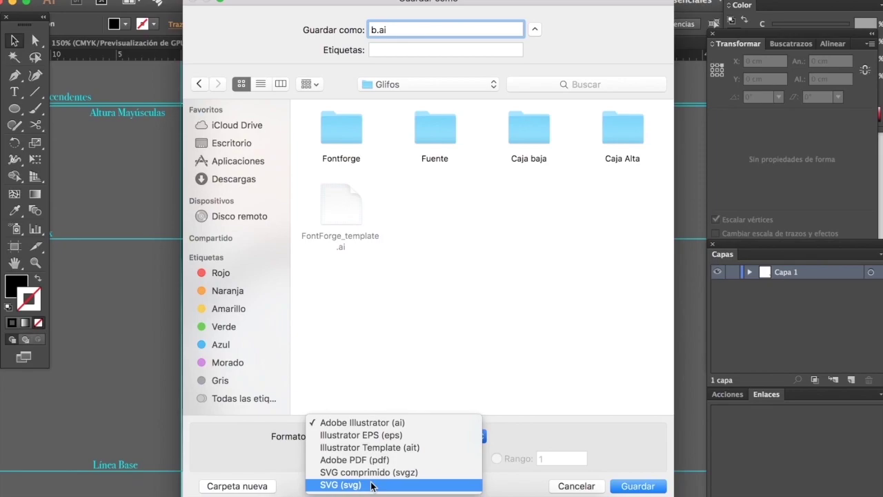
{"action": "left_click", "coordinate": [372, 486]}
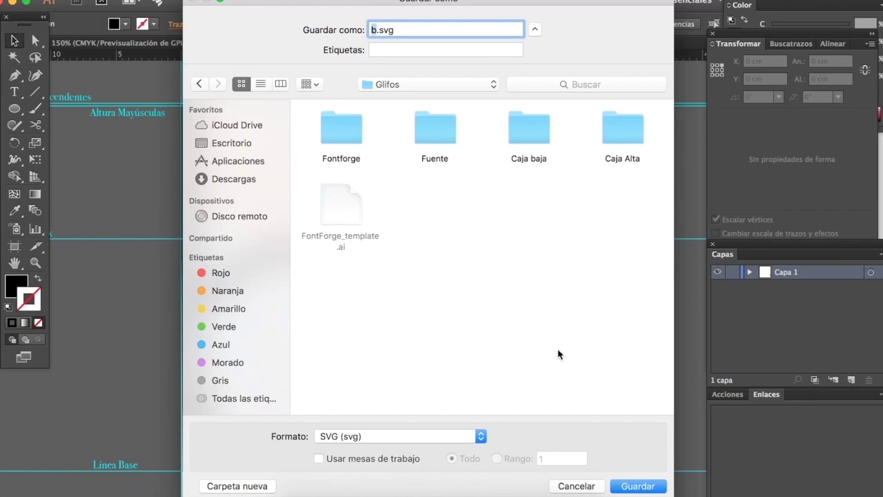
{"action": "left_click", "coordinate": [637, 487]}
{"action": "left_click", "coordinate": [617, 325]}
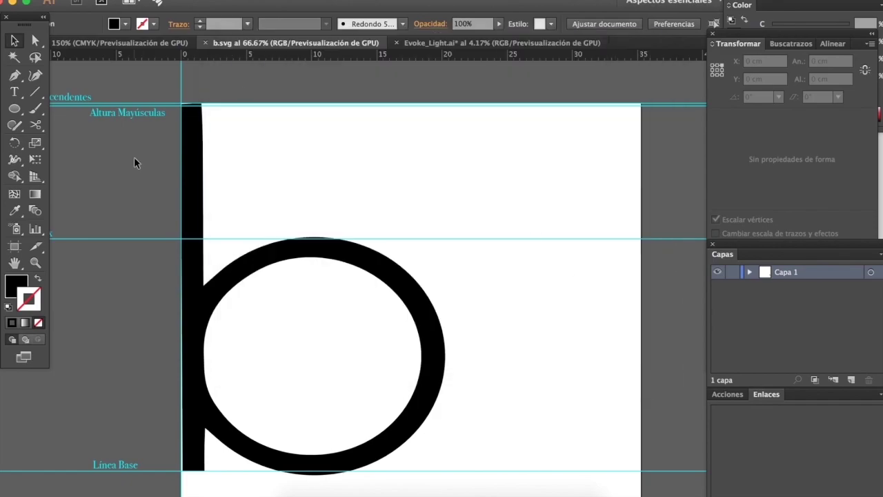
Step: Replace the lowercase b with the uppercase B from Evoke_Light.ai, standing on the Línea Base guide against the vertical guide
{"action": "left_click", "coordinate": [197, 183]}
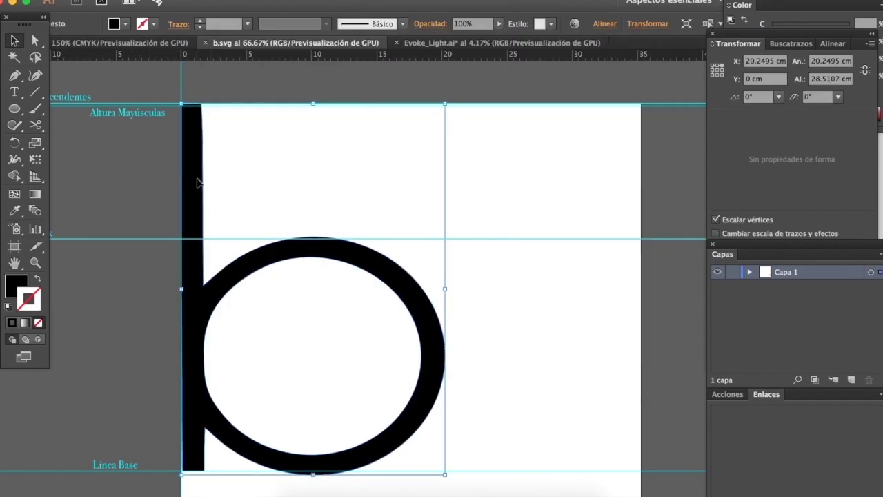
{"action": "key", "text": "Delete"}
{"action": "left_click", "coordinate": [487, 45]}
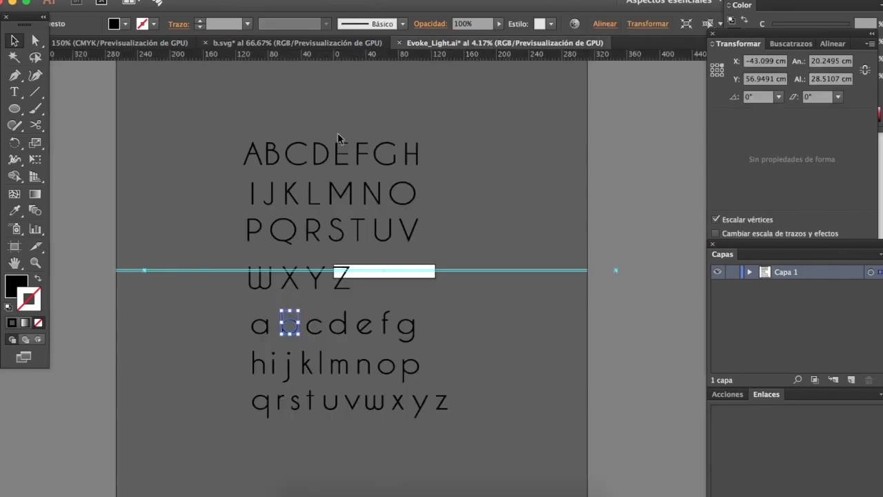
{"action": "left_click", "coordinate": [271, 152]}
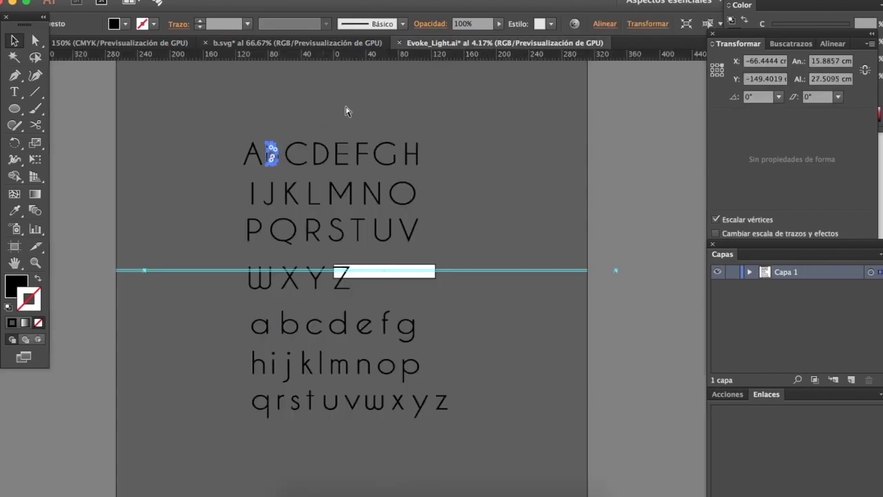
{"action": "left_click", "coordinate": [310, 44]}
{"action": "key", "text": "ctrl+v"}
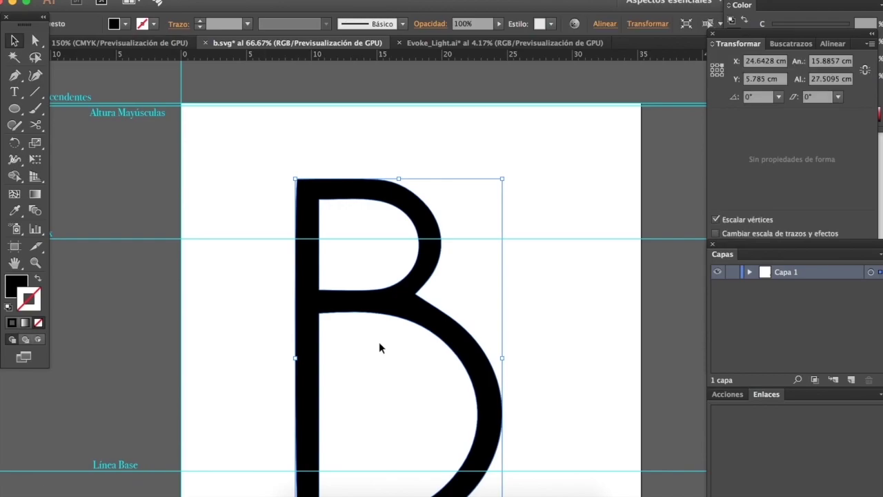
{"action": "left_click_drag", "start_coordinate": [314, 428], "coordinate": [197, 360]}
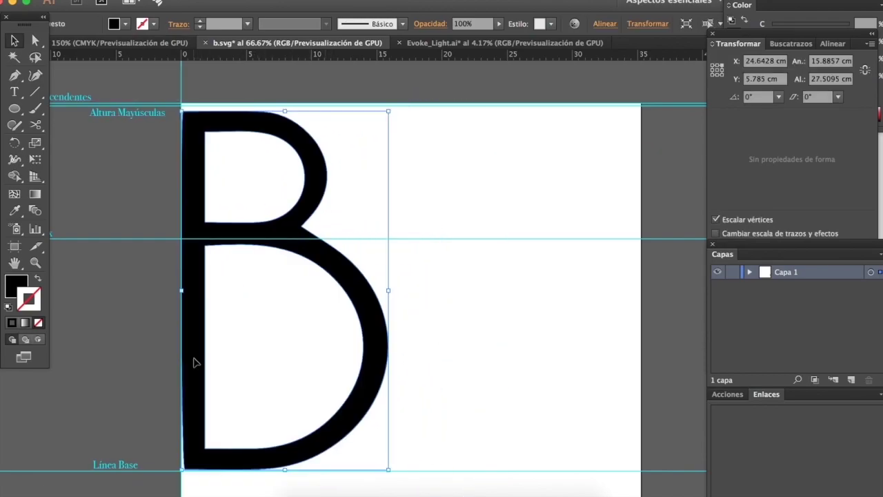
Step: Try to save the uppercase B as B.svg in the Glifos folder
{"action": "left_click", "coordinate": [135, 165]}
{"action": "left_click", "coordinate": [131, 1]}
{"action": "left_click", "coordinate": [131, 1]}
{"action": "left_click", "coordinate": [131, 1]}
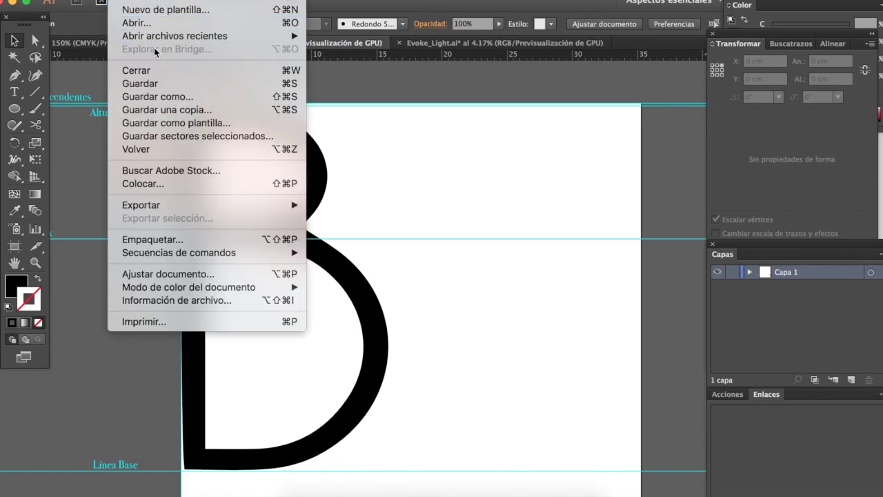
{"action": "left_click", "coordinate": [178, 95]}
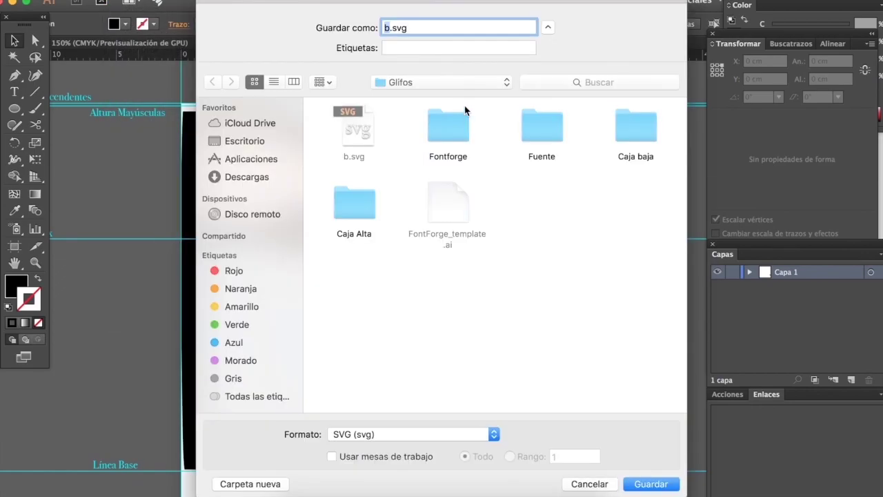
{"action": "type", "text": "B"}
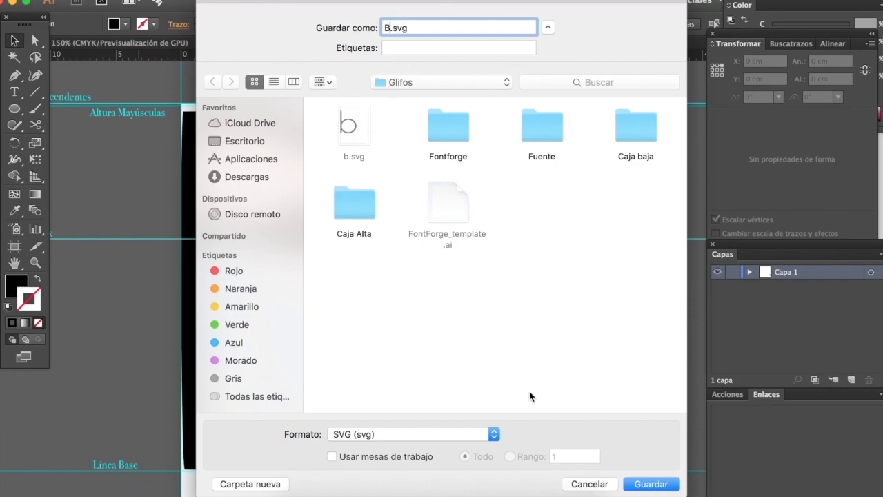
{"action": "left_click", "coordinate": [661, 480]}
{"action": "left_click", "coordinate": [527, 80]}
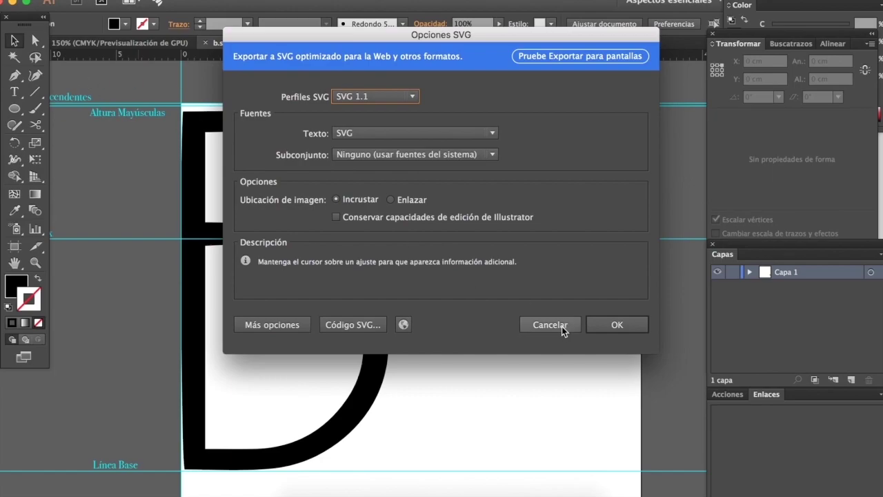
{"action": "left_click", "coordinate": [562, 326]}
Step: Examine the SVG glyph files in the Caja baja and Caja Alta folders from the save dialog, then leave without saving
{"action": "left_click", "coordinate": [121, 1]}
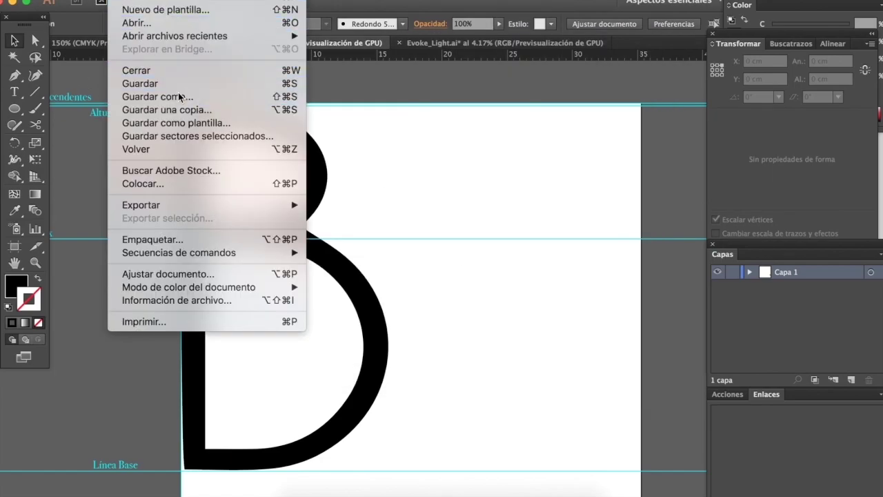
{"action": "left_click", "coordinate": [664, 122]}
{"action": "key", "text": "shift+super+s"}
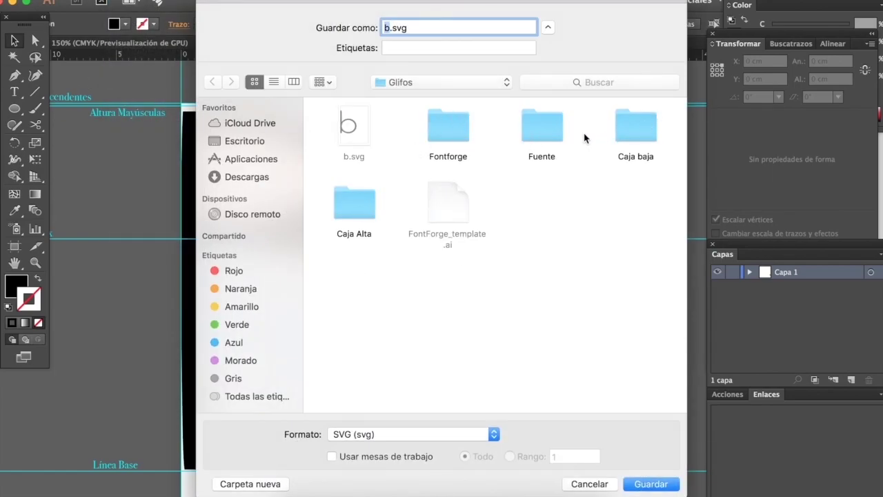
{"action": "double_click", "coordinate": [629, 136]}
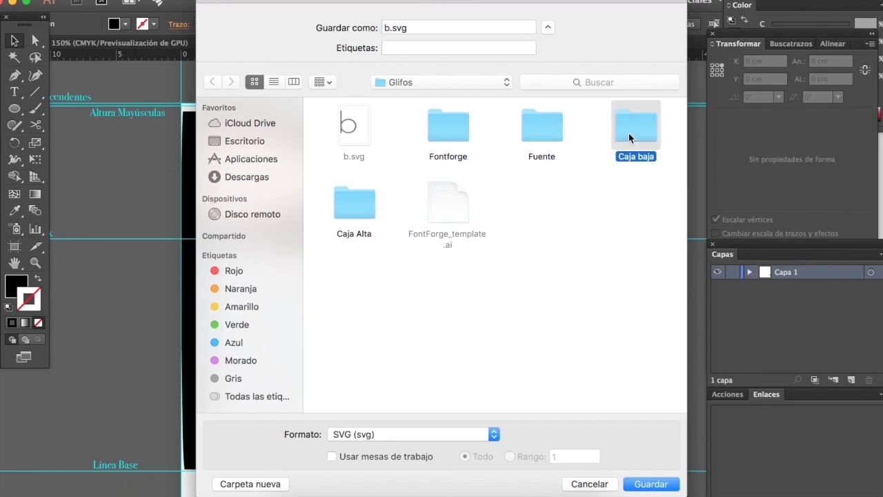
{"action": "scroll", "coordinate": [555, 239], "scroll_direction": "down", "scroll_amount": 5}
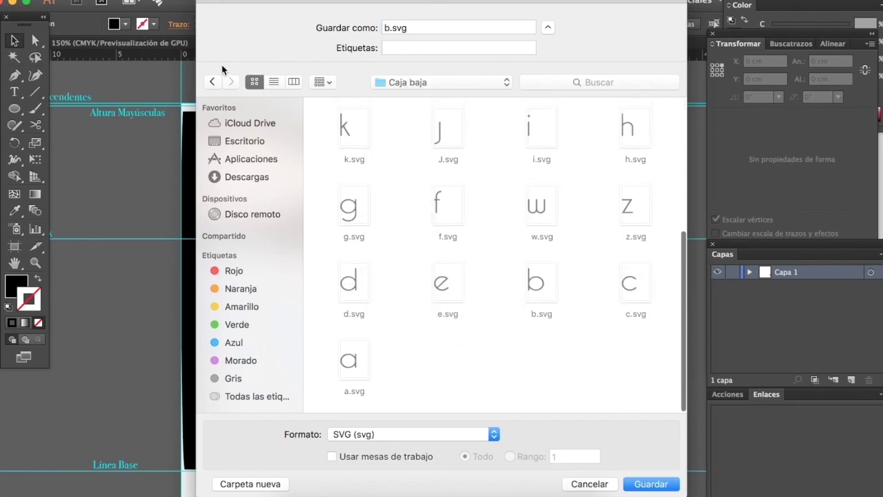
{"action": "left_click", "coordinate": [214, 84]}
{"action": "double_click", "coordinate": [363, 208]}
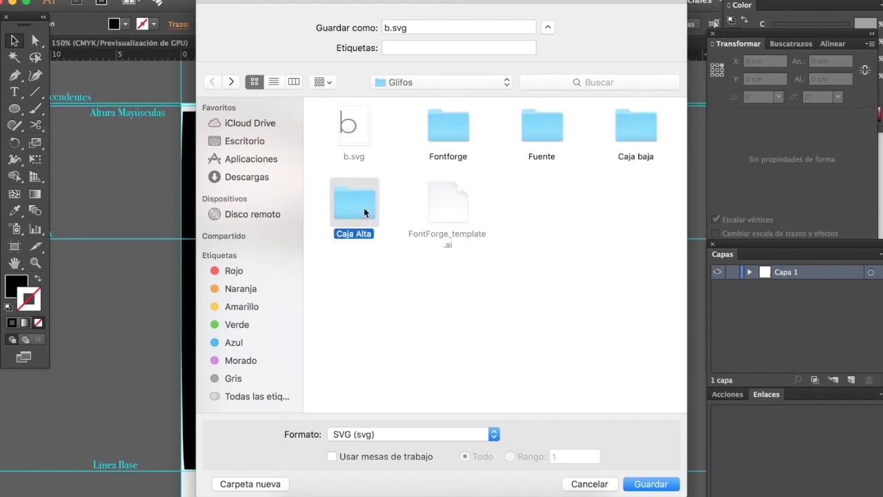
{"action": "scroll", "coordinate": [364, 212], "scroll_direction": "down", "scroll_amount": 2}
{"action": "scroll", "coordinate": [365, 211], "scroll_direction": "down", "scroll_amount": 3}
{"action": "scroll", "coordinate": [365, 211], "scroll_direction": "up", "scroll_amount": 5}
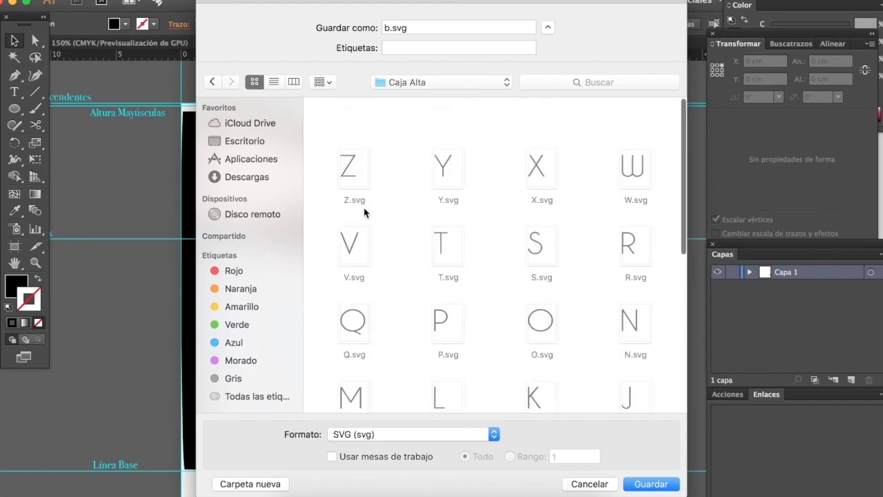
{"action": "left_click", "coordinate": [212, 83]}
{"action": "left_click", "coordinate": [629, 484]}
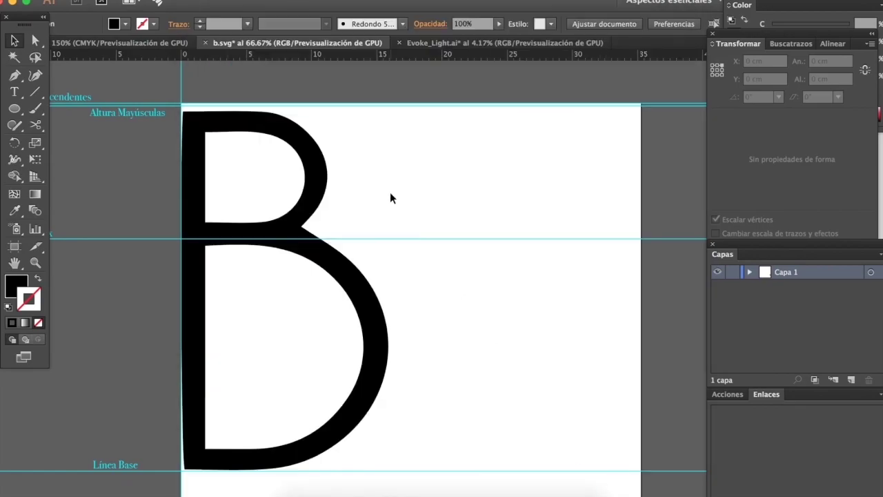
Step: Replace the uppercase B in b.svg with the A from Evoke_Light.ai, placed near the Línea Base guide against the vertical guide
{"action": "left_click", "coordinate": [321, 183]}
{"action": "key", "text": "Delete"}
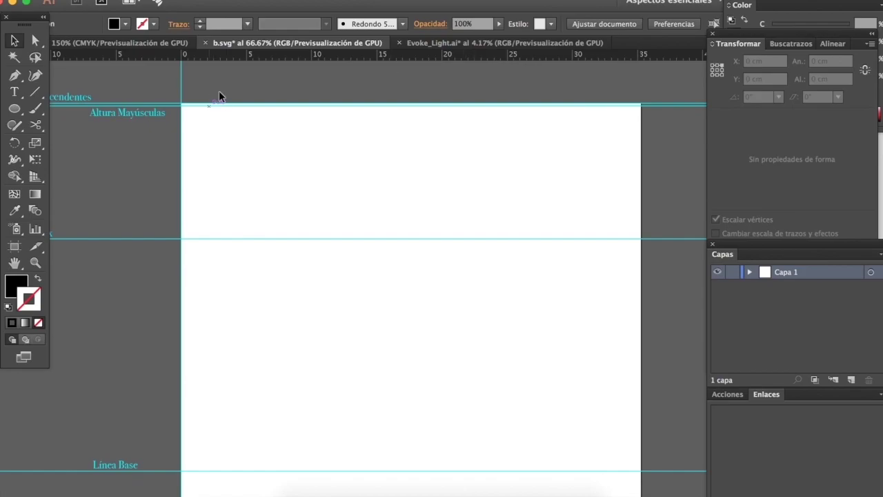
{"action": "left_click", "coordinate": [414, 46]}
{"action": "left_click", "coordinate": [251, 150]}
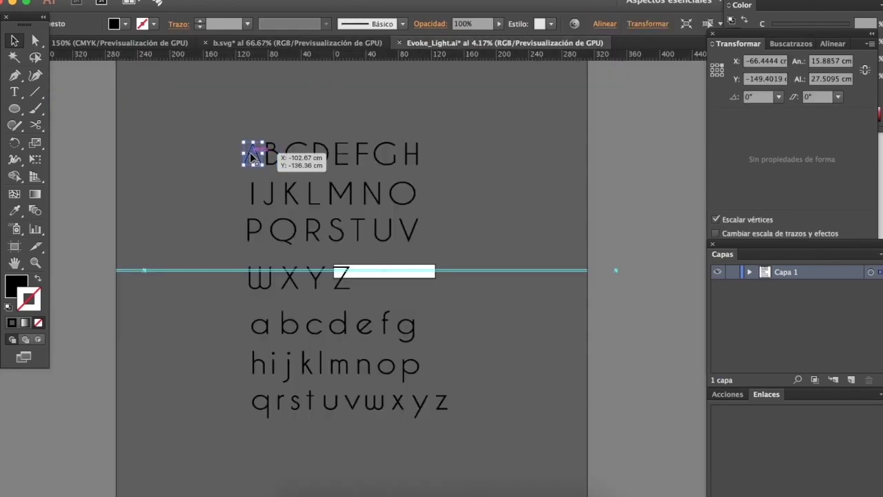
{"action": "left_click", "coordinate": [288, 78]}
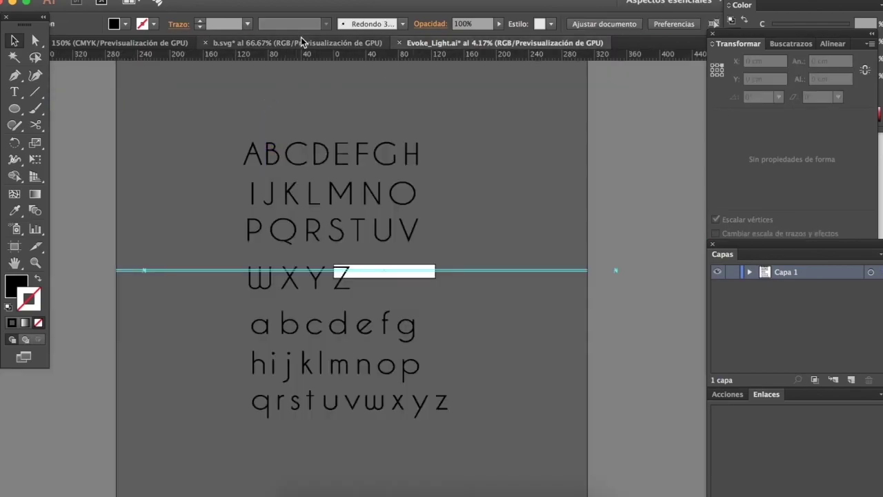
{"action": "left_click", "coordinate": [302, 42]}
{"action": "key", "text": "ctrl+v"}
{"action": "left_click_drag", "start_coordinate": [328, 428], "coordinate": [247, 354]}
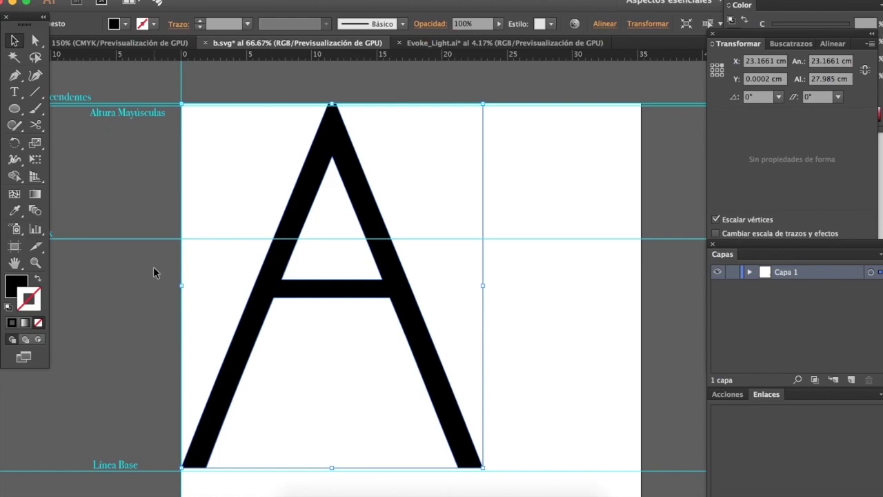
Step: Delete the A from the template artboard and switch to FontForge
{"action": "key", "text": "Delete"}
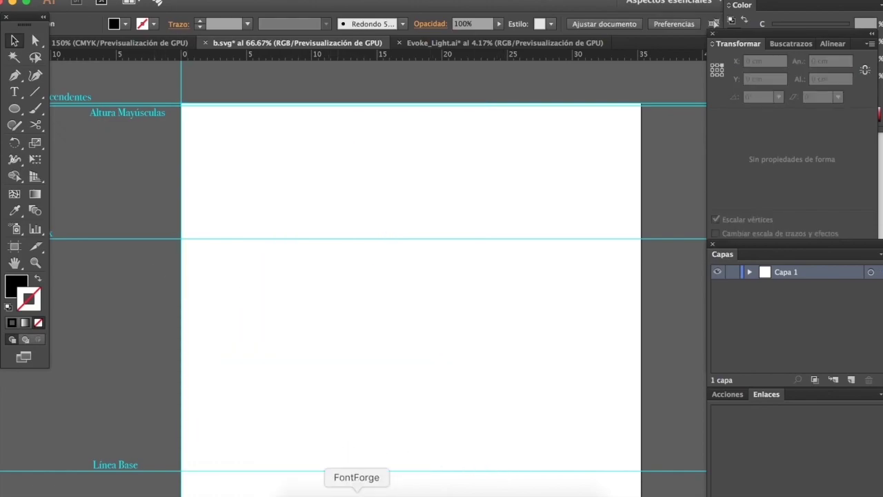
{"action": "left_click", "coordinate": [356, 491]}
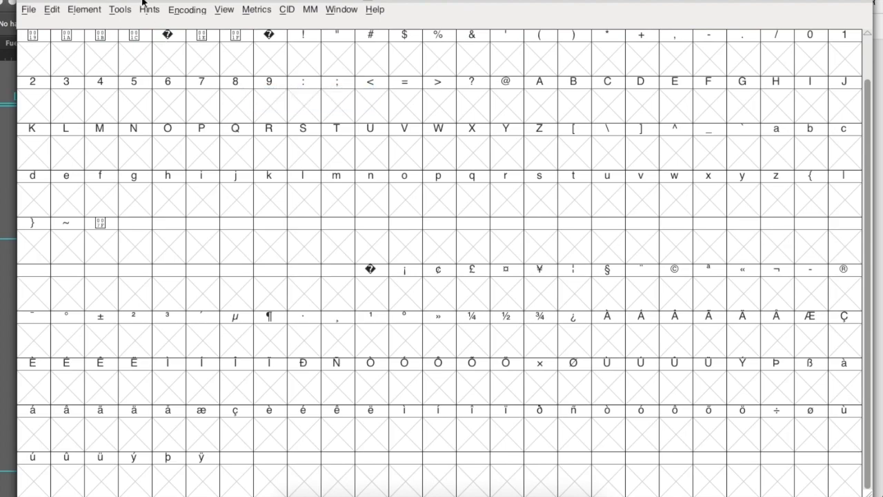
{"action": "left_click_drag", "start_coordinate": [142, 2], "coordinate": [137, 2]}
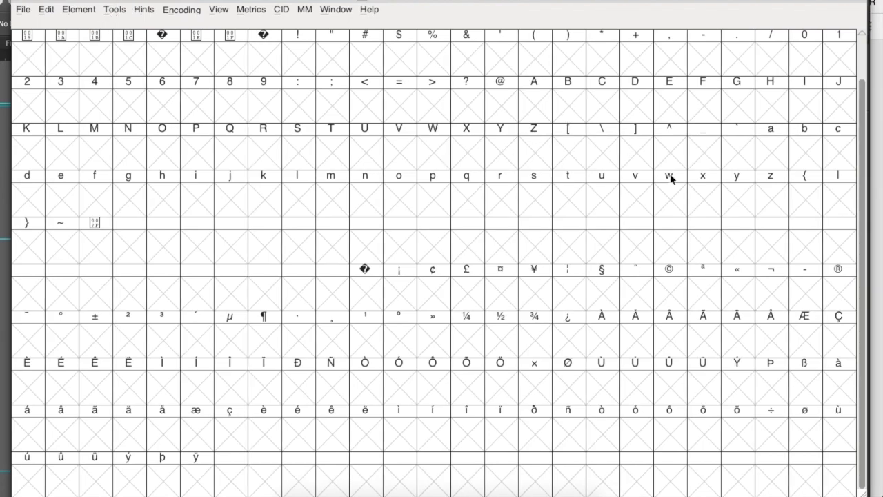
{"action": "double_click", "coordinate": [541, 109]}
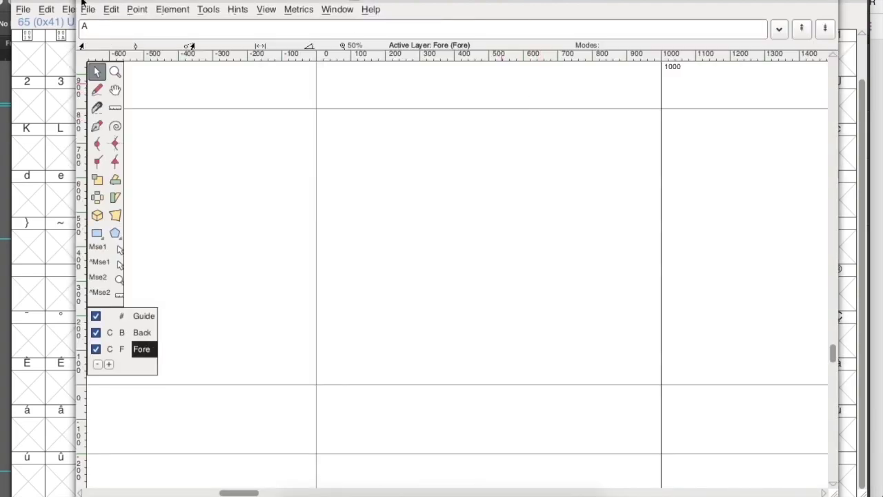
{"action": "left_click", "coordinate": [81, 4]}
Step: Open the lowercase b glyph for editing and start an import with the format set to SVG
{"action": "double_click", "coordinate": [807, 149]}
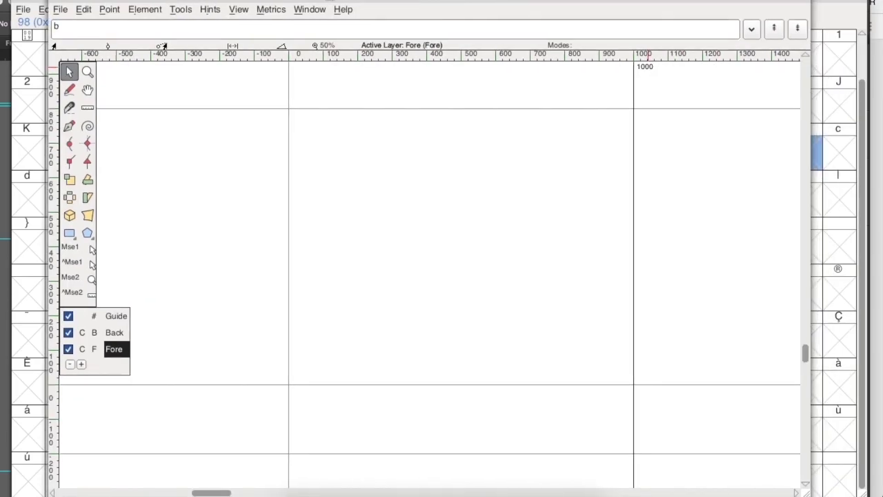
{"action": "left_click", "coordinate": [60, 10]}
{"action": "left_click", "coordinate": [100, 169]}
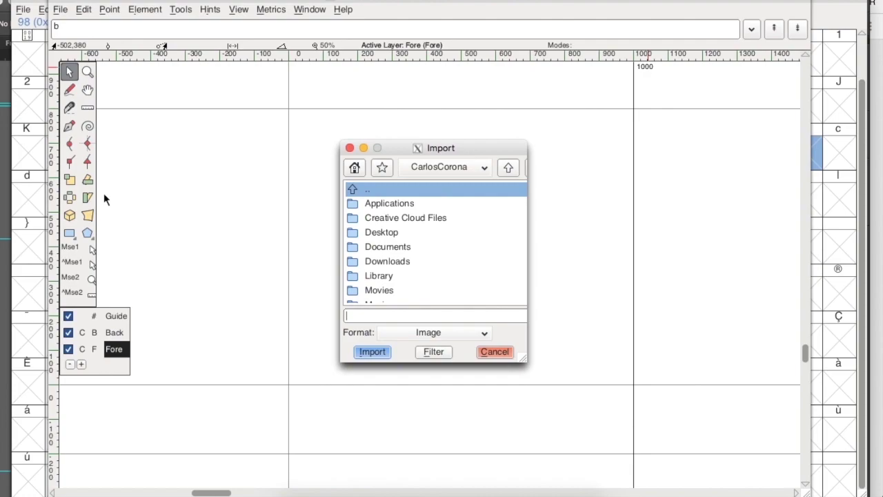
{"action": "left_click", "coordinate": [430, 333]}
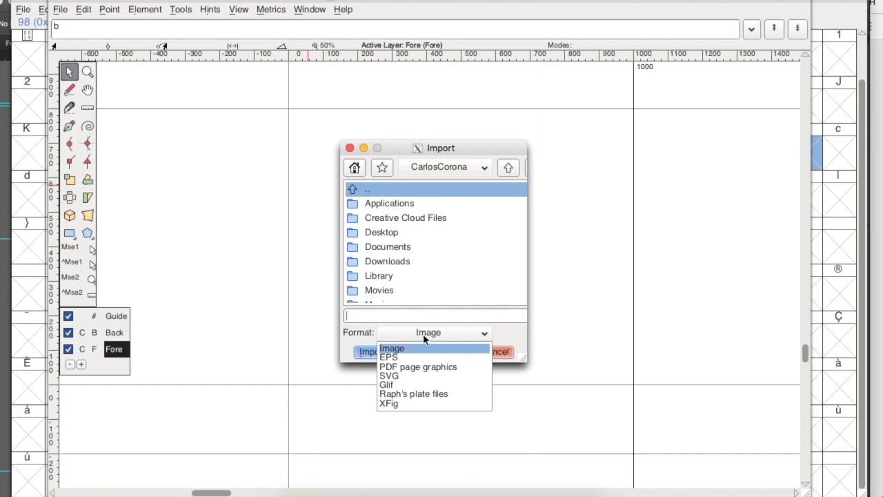
{"action": "left_click", "coordinate": [400, 375]}
Step: Import b.svg from the Glifos folder on the Desktop into the lowercase b glyph as SVG
{"action": "double_click", "coordinate": [380, 234]}
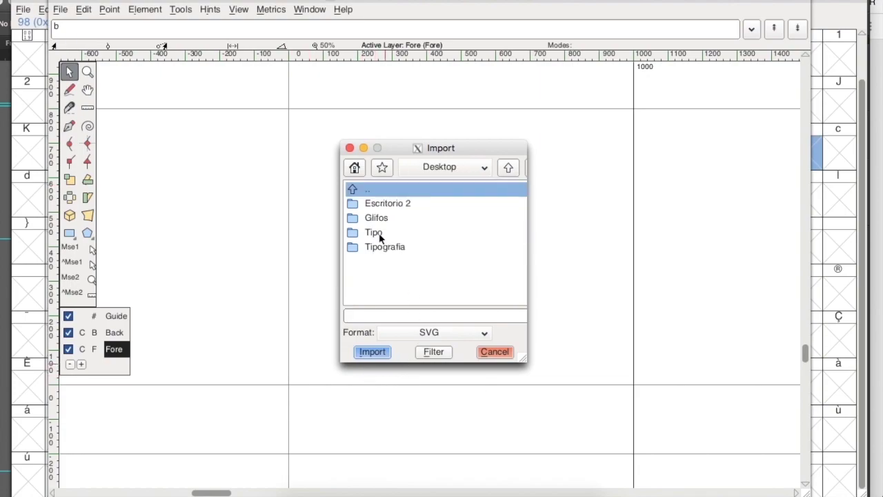
{"action": "double_click", "coordinate": [378, 218]}
{"action": "left_click", "coordinate": [381, 264]}
{"action": "left_click", "coordinate": [420, 333]}
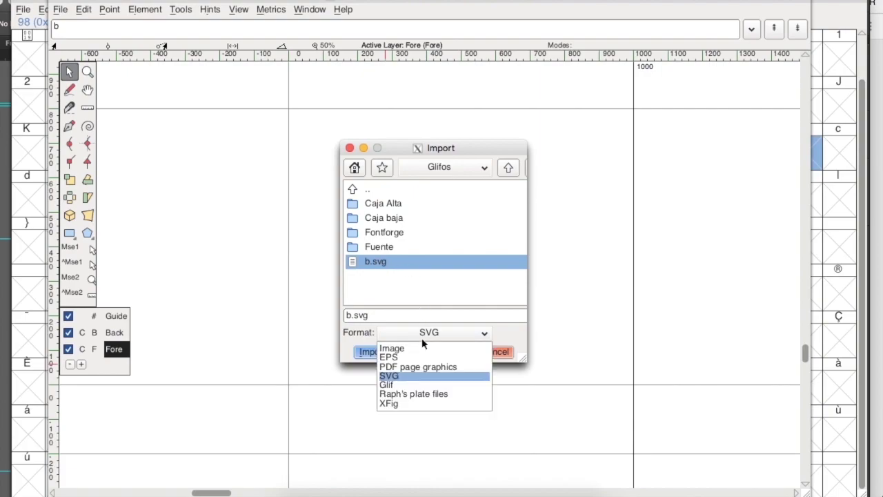
{"action": "left_click", "coordinate": [408, 346]}
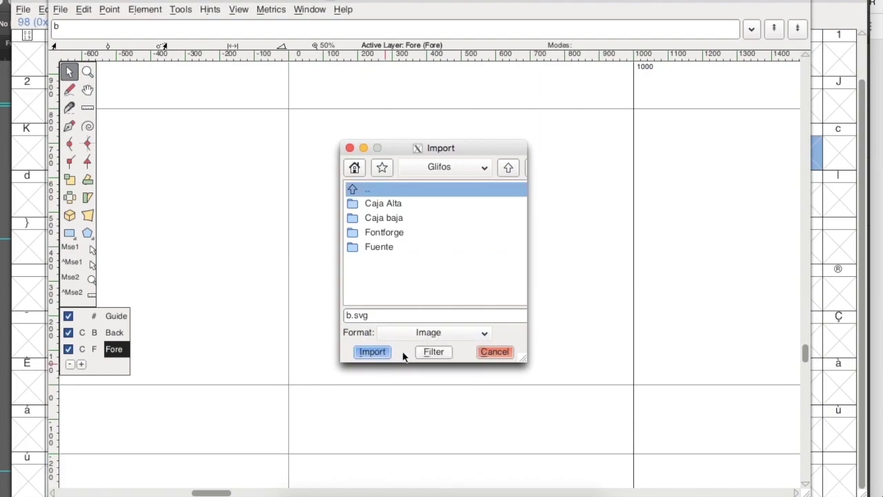
{"action": "left_click", "coordinate": [442, 332]}
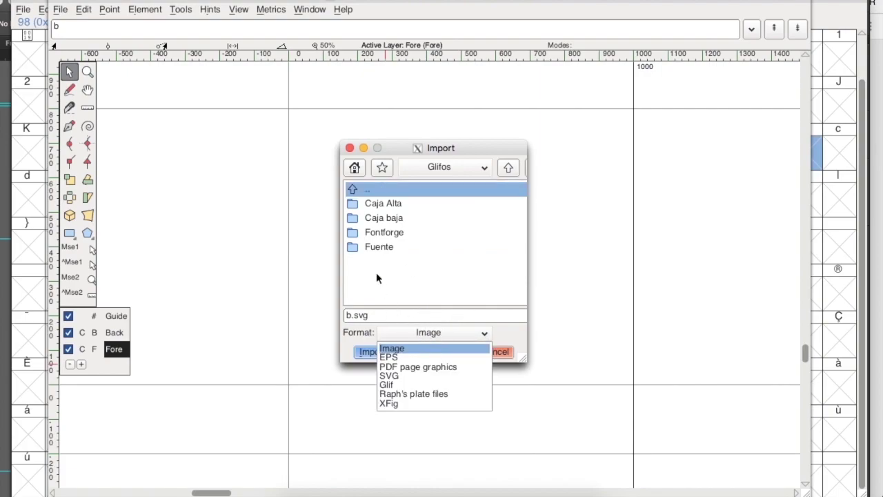
{"action": "left_click", "coordinate": [403, 376]}
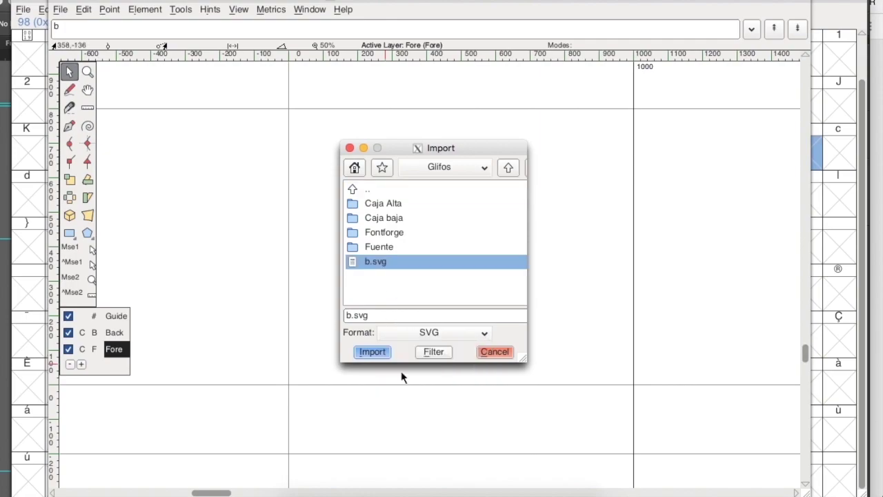
{"action": "double_click", "coordinate": [373, 265]}
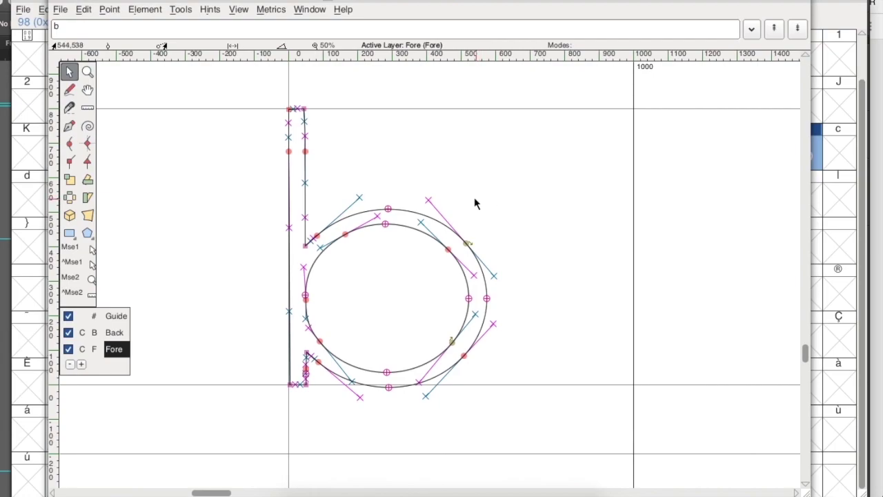
Step: Preview the lowercase b as a filled shape, return to its outline and close the glyph
{"action": "key", "text": "space"}
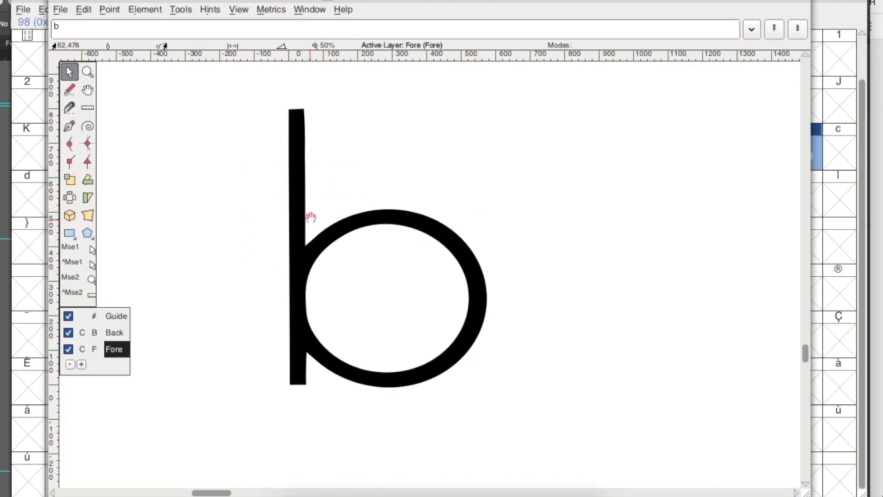
{"action": "key", "text": "space"}
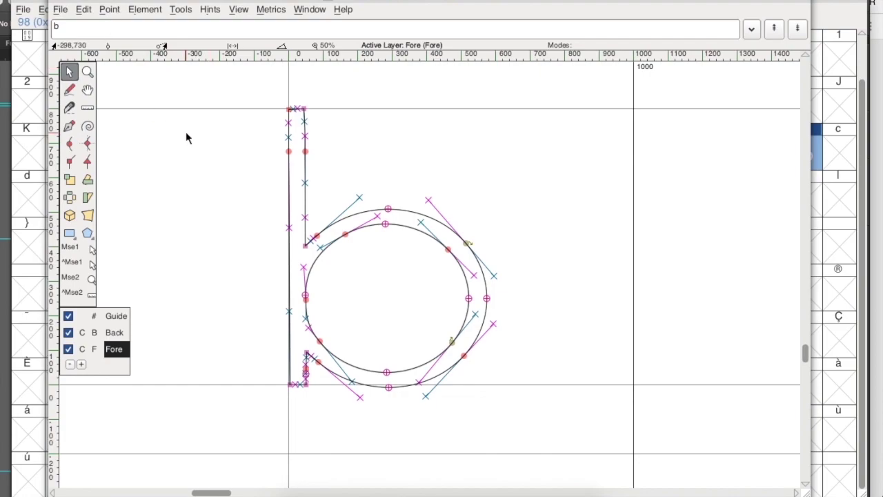
{"action": "left_click", "coordinate": [58, 0]}
Step: Open the uppercase A glyph for editing
{"action": "left_click", "coordinate": [522, 93]}
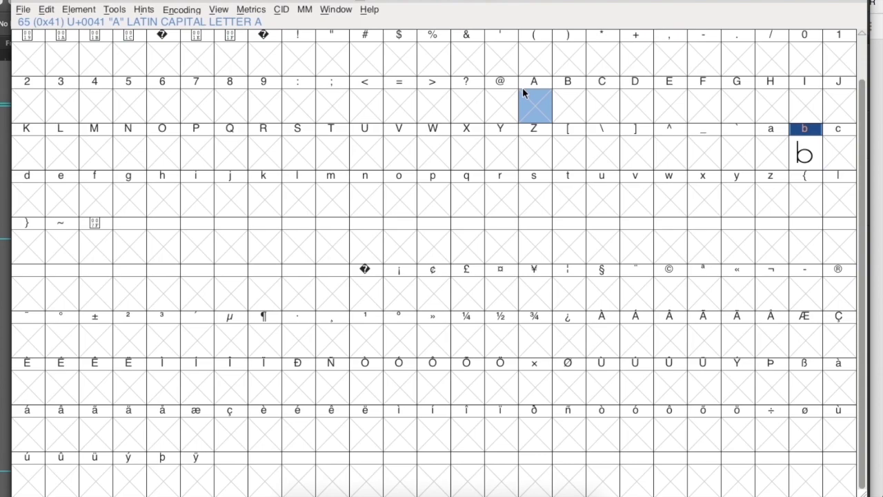
{"action": "left_click", "coordinate": [533, 111]}
{"action": "double_click", "coordinate": [533, 112]}
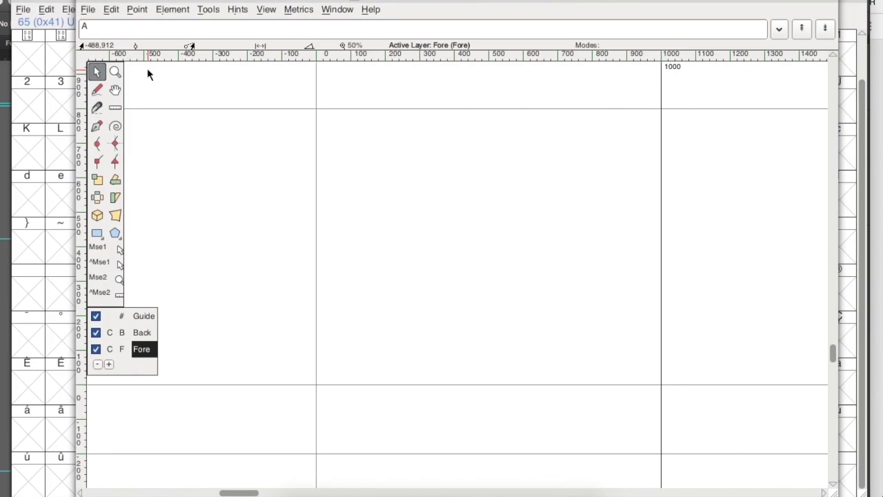
{"action": "left_click", "coordinate": [90, 11]}
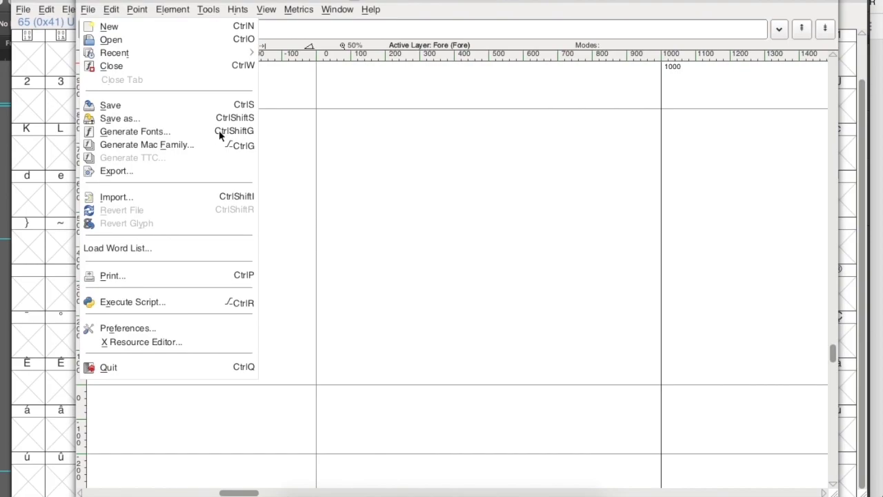
{"action": "left_click", "coordinate": [371, 198]}
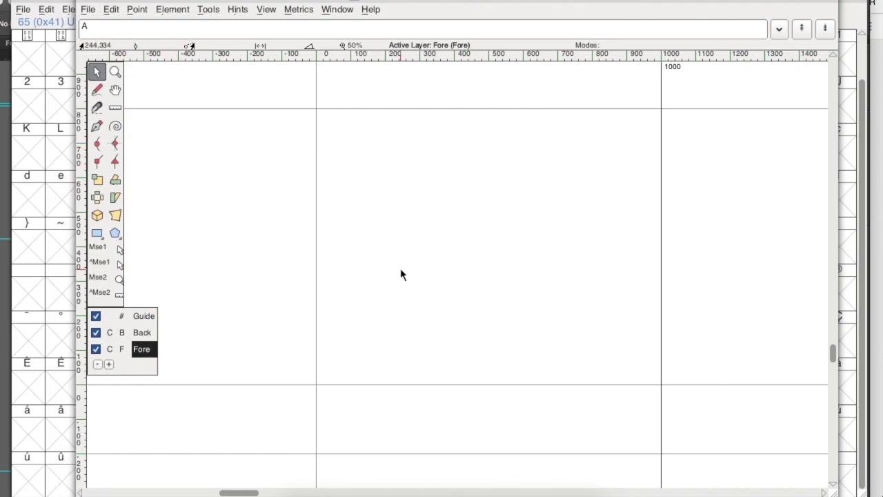
{"action": "key", "text": "ctrl+shift+i"}
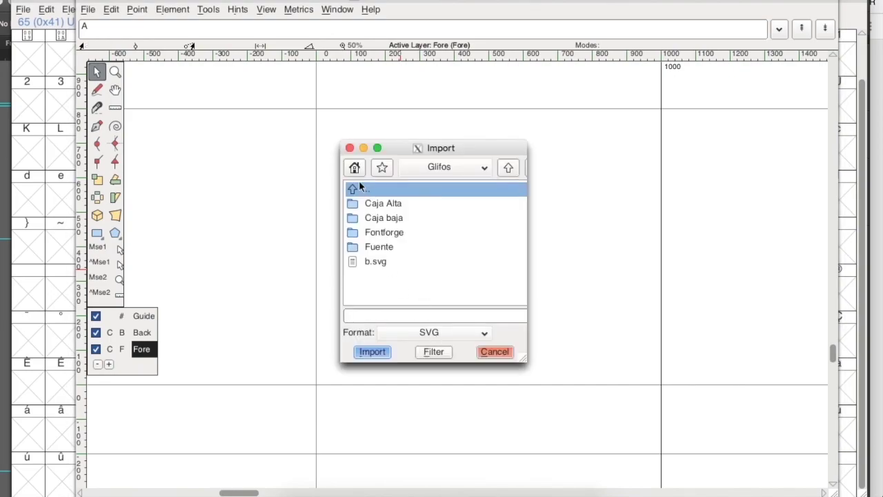
{"action": "left_click", "coordinate": [350, 147]}
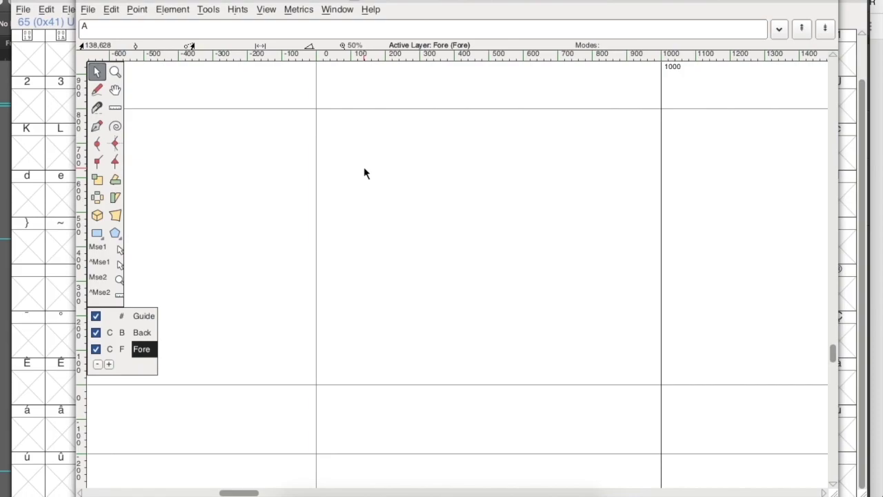
Step: Import A.svg from the Caja Alta folder into the uppercase A glyph and close the glyph
{"action": "key", "text": "ctrl+shift+i"}
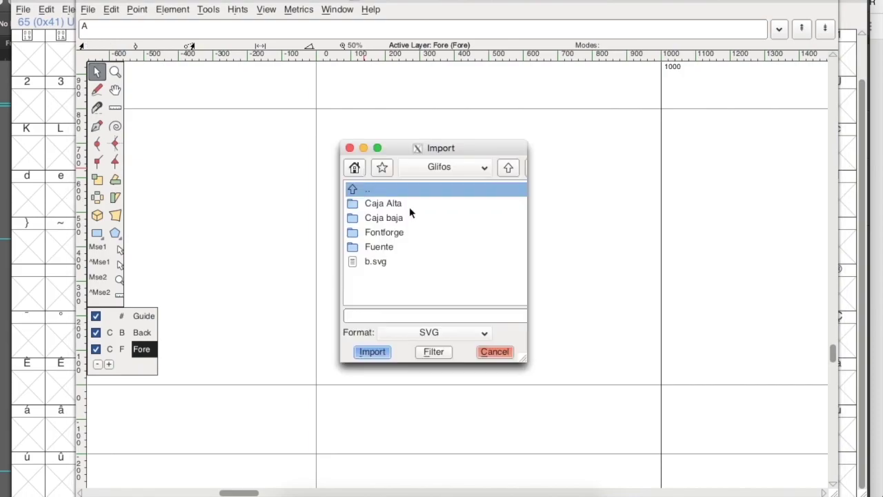
{"action": "double_click", "coordinate": [380, 204]}
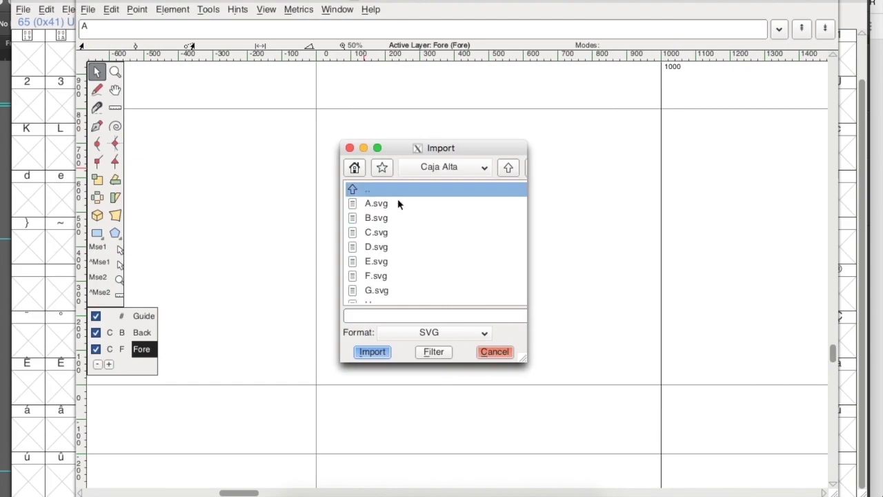
{"action": "double_click", "coordinate": [391, 203]}
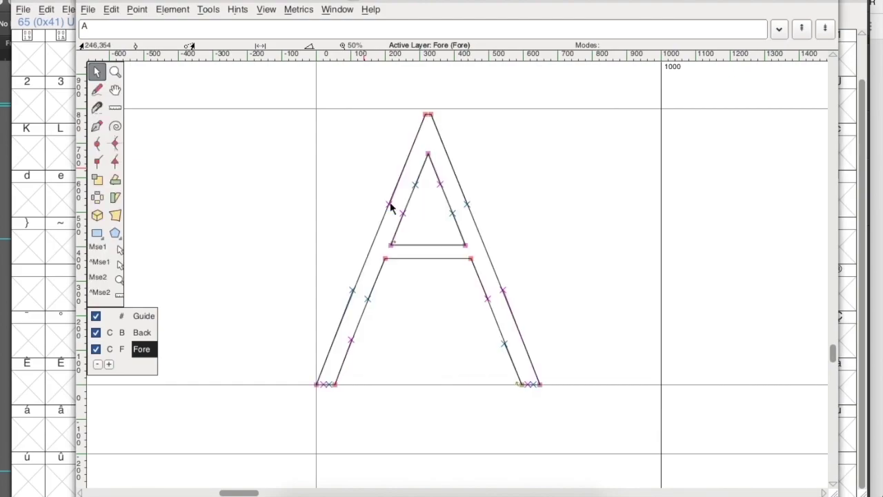
{"action": "left_click", "coordinate": [86, 1]}
Step: Import B.svg from the Caja Alta folder into the uppercase B glyph and close the glyph
{"action": "left_click", "coordinate": [560, 109]}
{"action": "double_click", "coordinate": [559, 108]}
{"action": "key", "text": "ctrl+shift+i"}
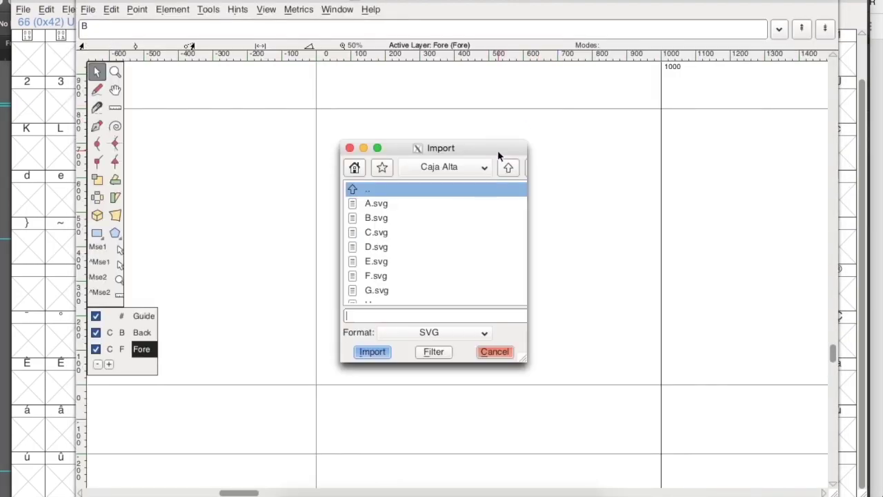
{"action": "double_click", "coordinate": [399, 218]}
{"action": "left_click", "coordinate": [86, 1]}
Step: Open the uppercase C glyph and import C.svg from the Caja Alta folder into it
{"action": "left_click", "coordinate": [610, 105]}
{"action": "double_click", "coordinate": [610, 104]}
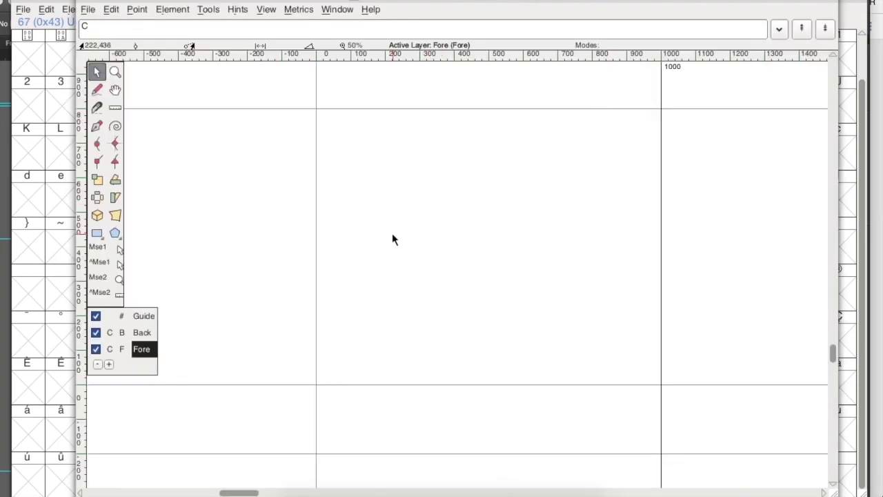
{"action": "key", "text": "ctrl+shift+i"}
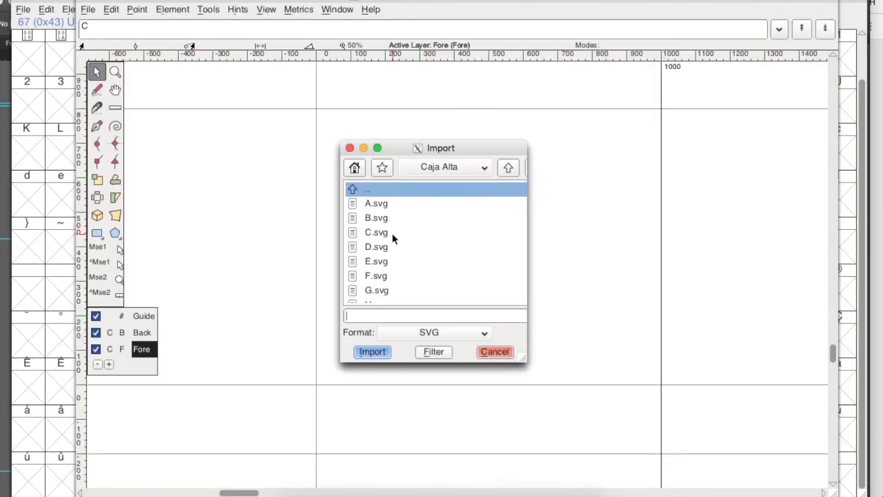
{"action": "double_click", "coordinate": [385, 232]}
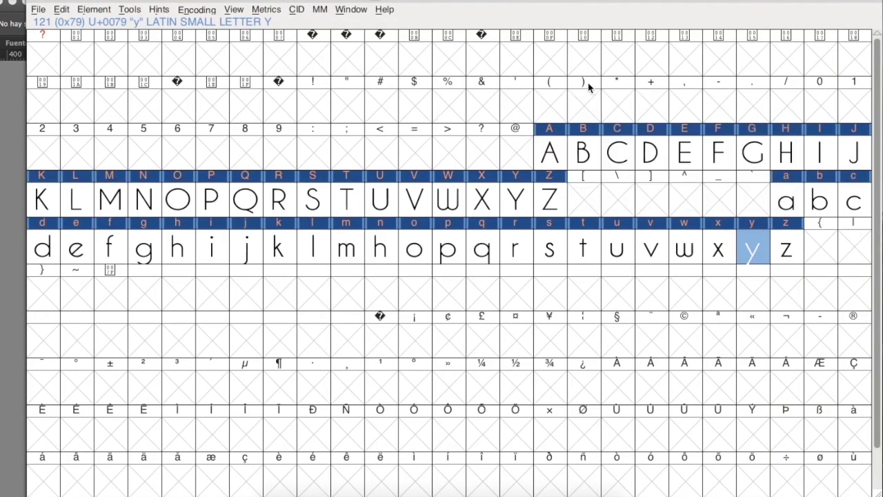
Step: Examine the imported uppercase and lowercase letters in the font's glyph grid, selecting A, Z and lowercase a
{"action": "scroll", "coordinate": [596, 158], "scroll_direction": "down", "scroll_amount": 1}
{"action": "scroll", "coordinate": [598, 159], "scroll_direction": "up", "scroll_amount": 1}
{"action": "scroll", "coordinate": [617, 227], "scroll_direction": "down", "scroll_amount": 1}
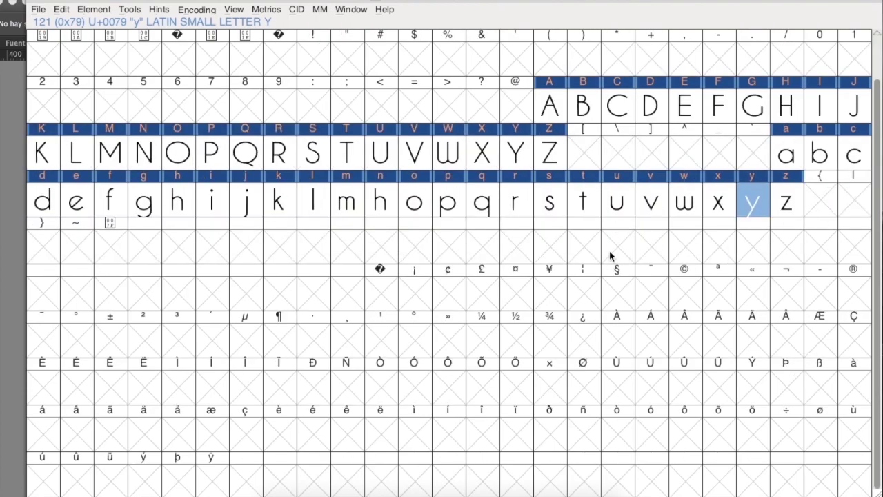
{"action": "scroll", "coordinate": [602, 235], "scroll_direction": "up", "scroll_amount": 1}
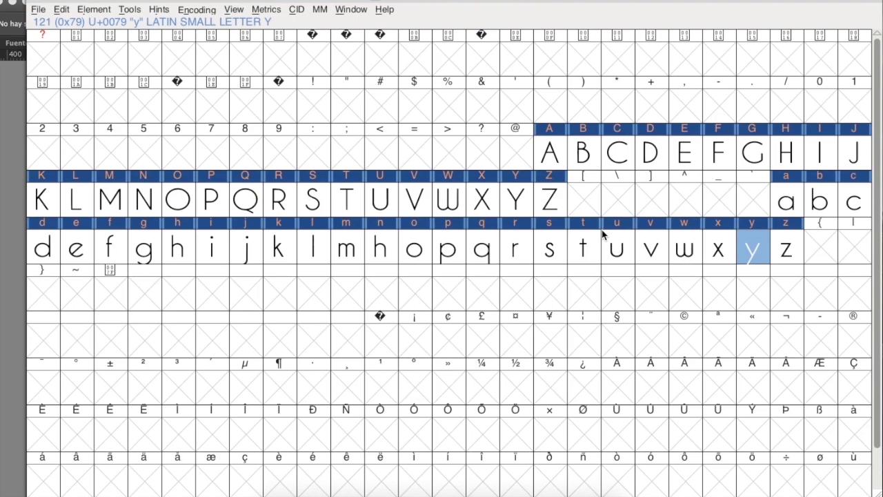
{"action": "left_click", "coordinate": [551, 148]}
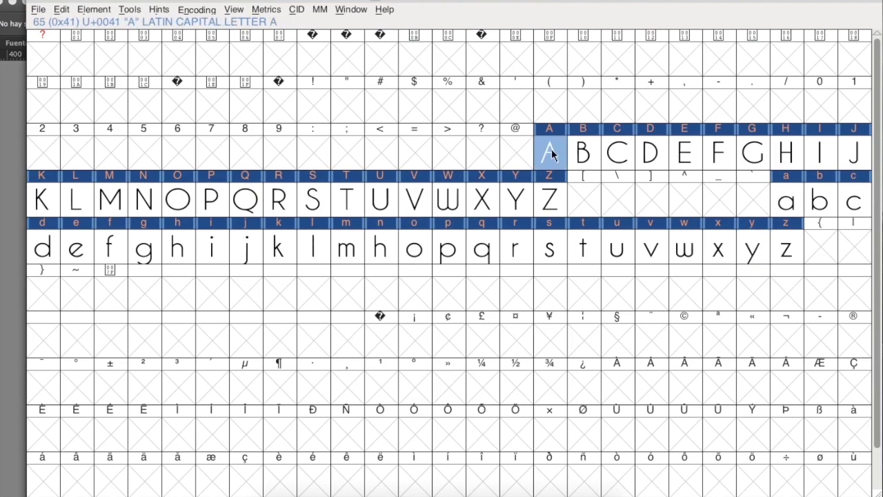
{"action": "left_click", "coordinate": [552, 201]}
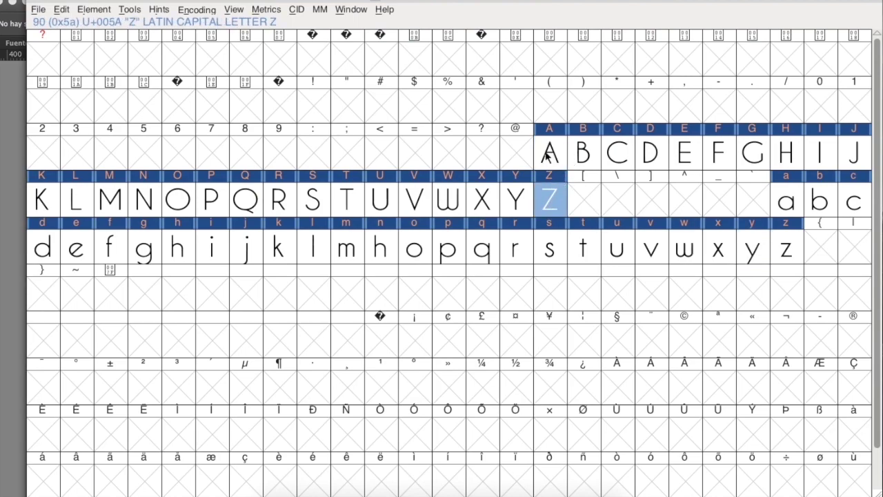
{"action": "left_click", "coordinate": [545, 156]}
{"action": "left_click", "coordinate": [785, 202]}
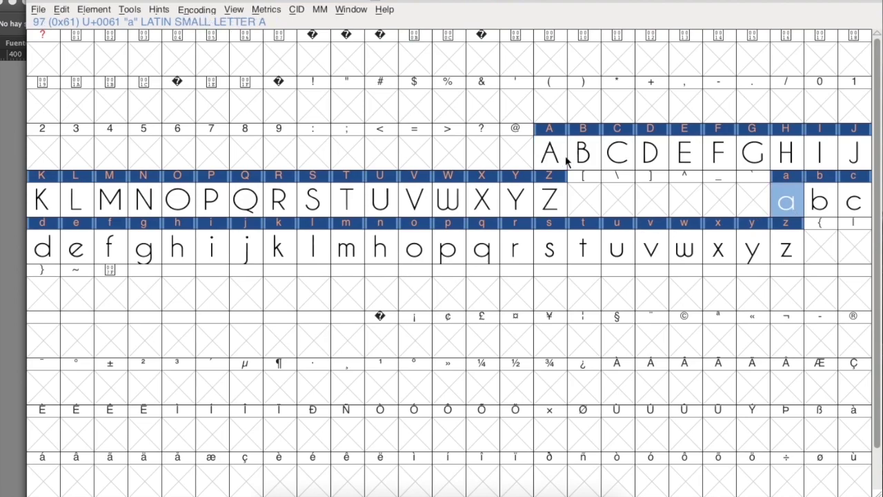
{"action": "scroll", "coordinate": [513, 181], "scroll_direction": "down", "scroll_amount": 1}
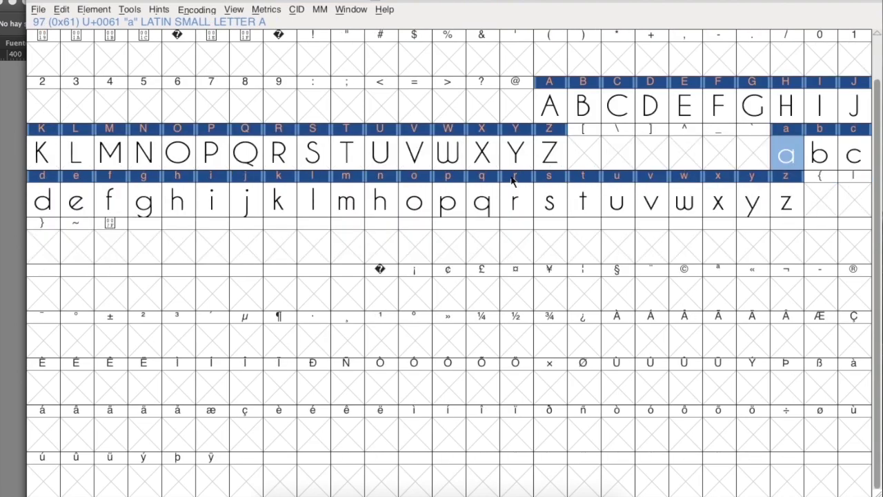
{"action": "scroll", "coordinate": [512, 182], "scroll_direction": "up", "scroll_amount": 1}
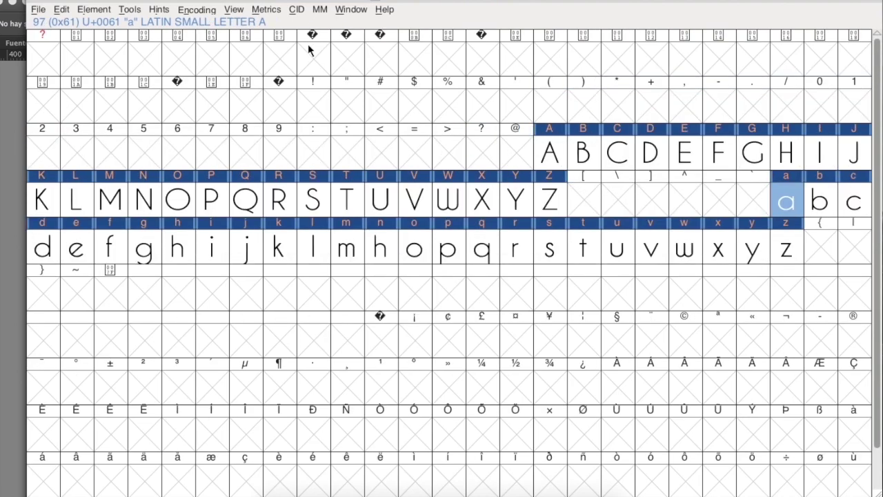
Step: Open a new metrics window for the lowercase a
{"action": "left_click", "coordinate": [347, 10]}
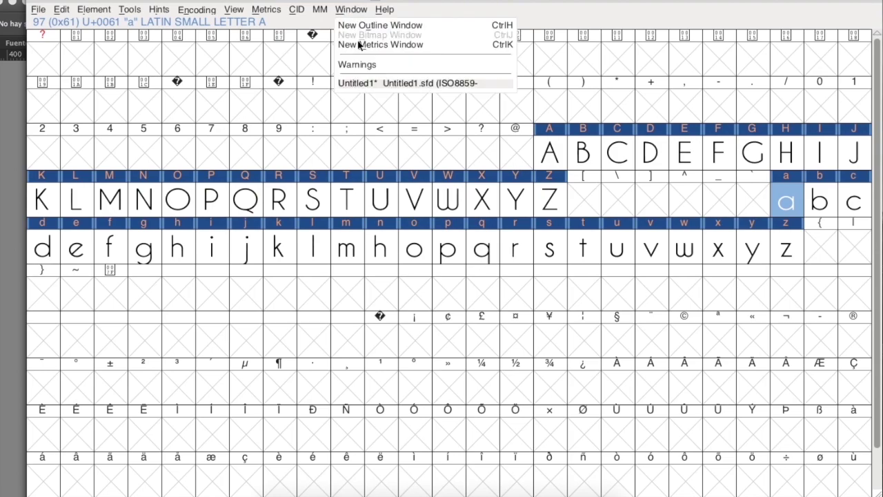
{"action": "left_click", "coordinate": [380, 45]}
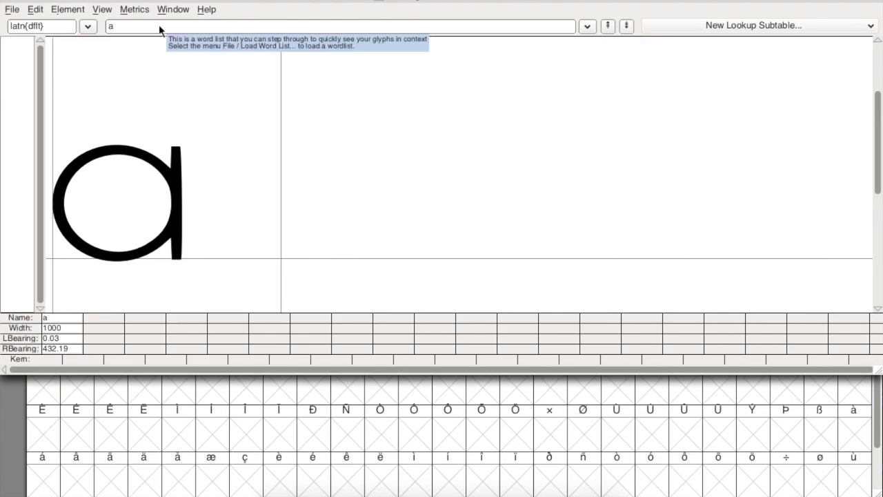
Step: Preview the letters "Abfh" together in the metrics window in place of the lowercase a
{"action": "key", "text": "BackSpace"}
{"action": "type", "text": "A"}
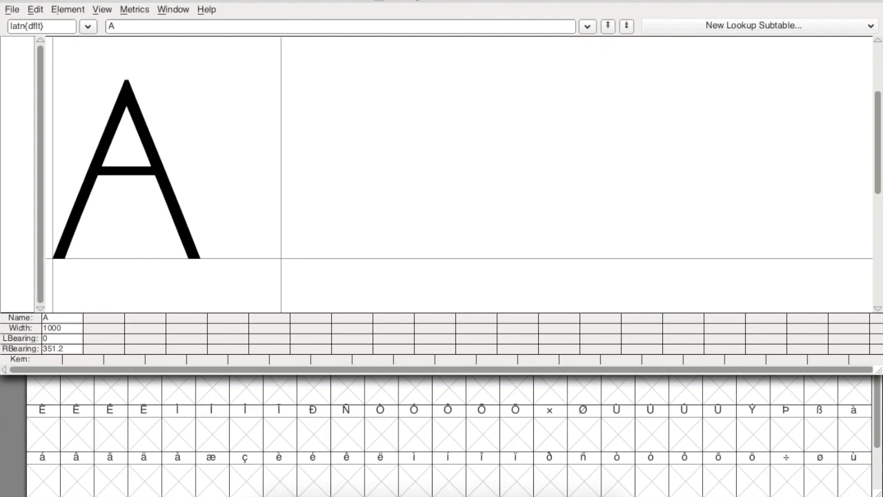
{"action": "type", "text": "b"}
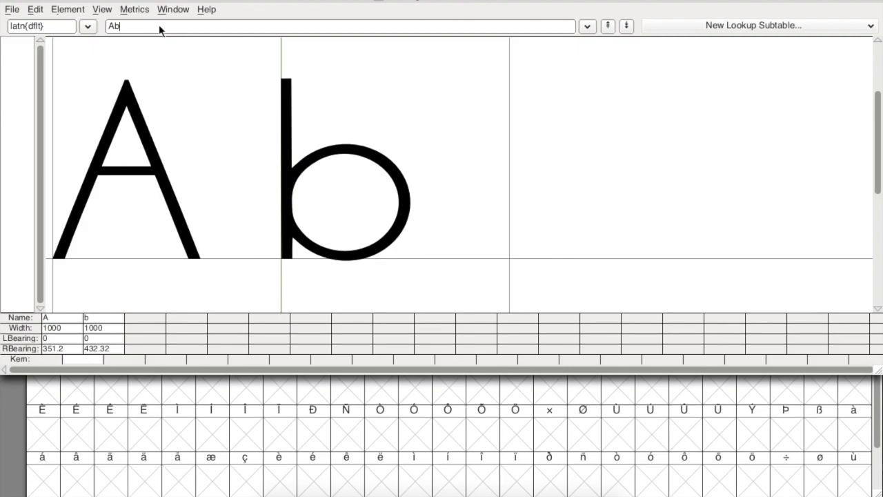
{"action": "type", "text": "f"}
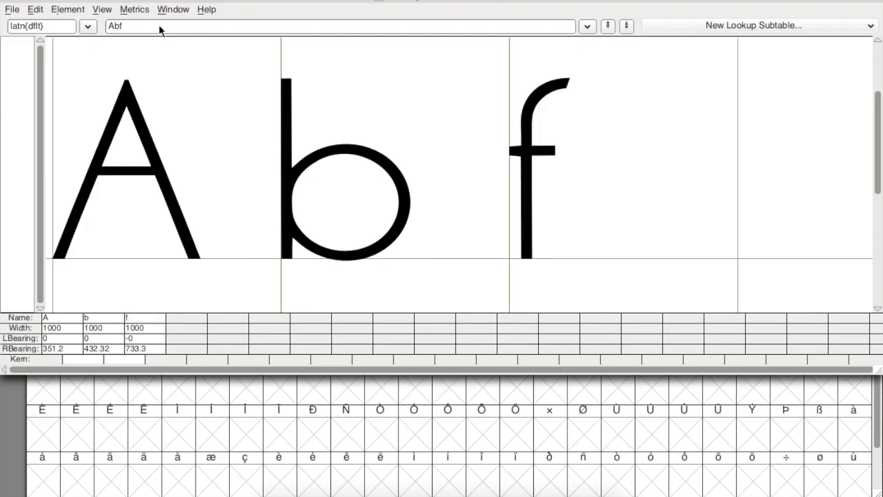
{"action": "type", "text": "h"}
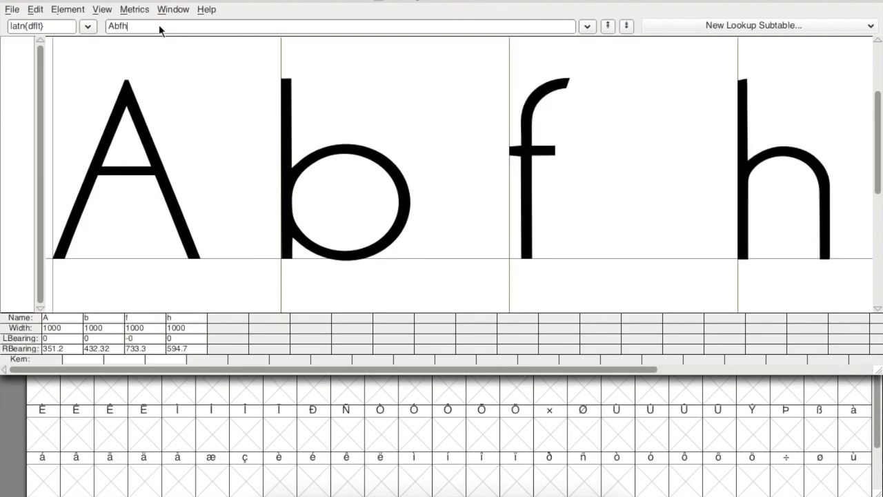
Step: Reduce the preview text to the uppercase A and preview it beside the uppercase B
{"action": "key", "text": "BackSpace"}
{"action": "key", "text": "BackSpace"}
{"action": "key", "text": "BackSpace"}
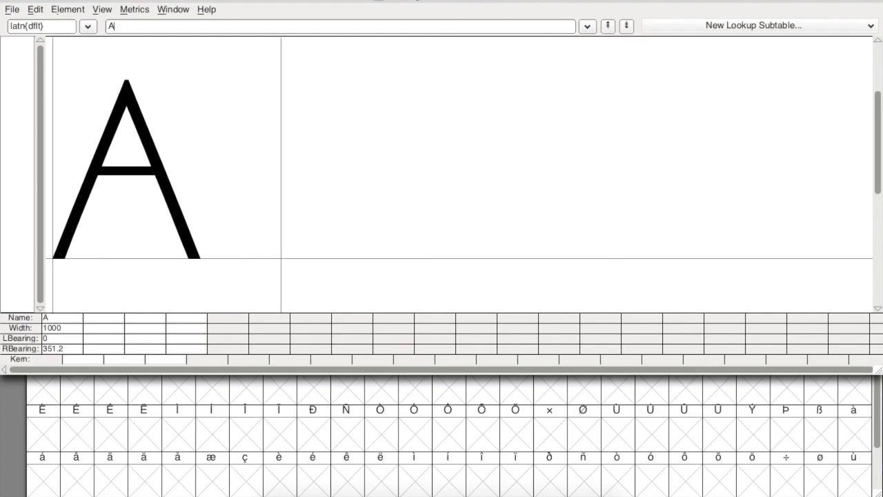
{"action": "type", "text": "BHHB"}
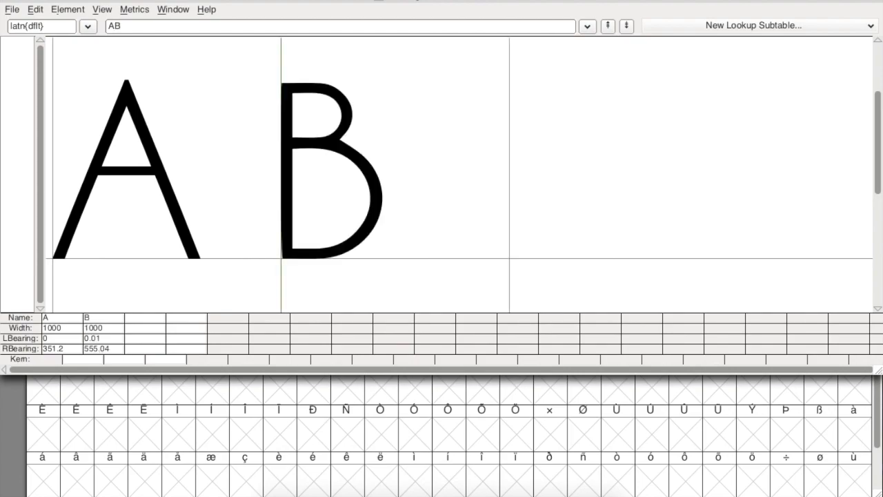
Step: Replace the metrics preview text with "aB"
{"action": "key", "text": "BackSpace"}
{"action": "key", "text": "BackSpace"}
{"action": "key", "text": "BackSpace"}
{"action": "key", "text": "BackSpace"}
{"action": "key", "text": "BackSpace"}
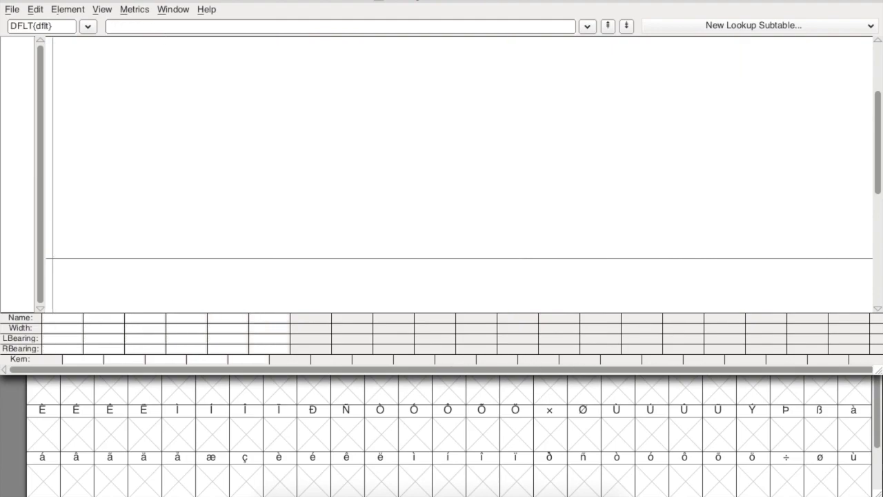
{"action": "type", "text": "a"}
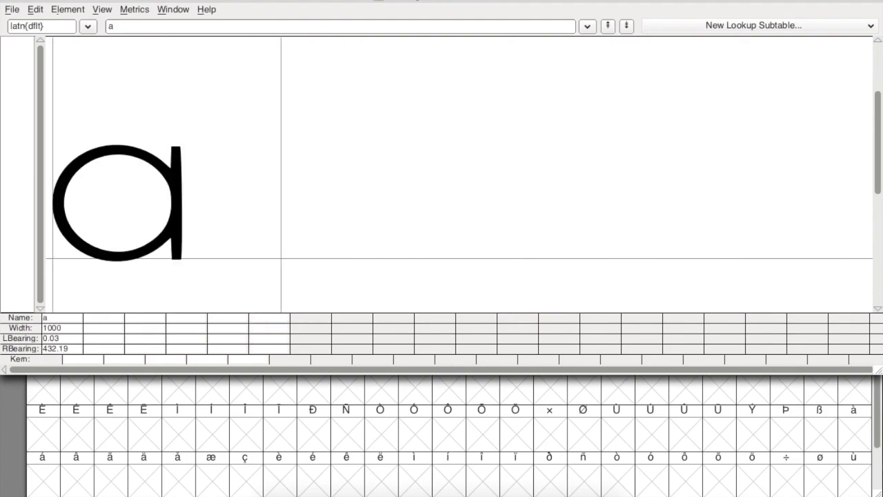
{"action": "type", "text": "B"}
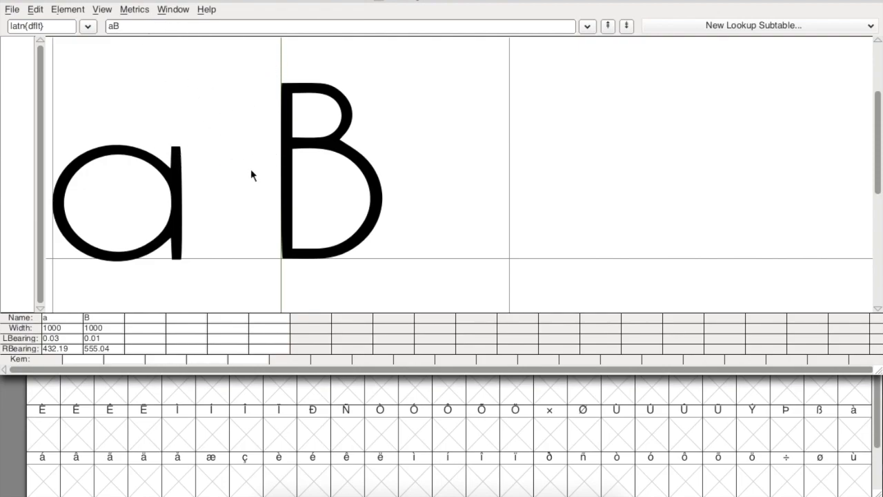
Step: Move the metrics window clear of the glyph grid and open the lowercase a glyph for outline editing
{"action": "left_click_drag", "start_coordinate": [198, 1], "coordinate": [700, 191]}
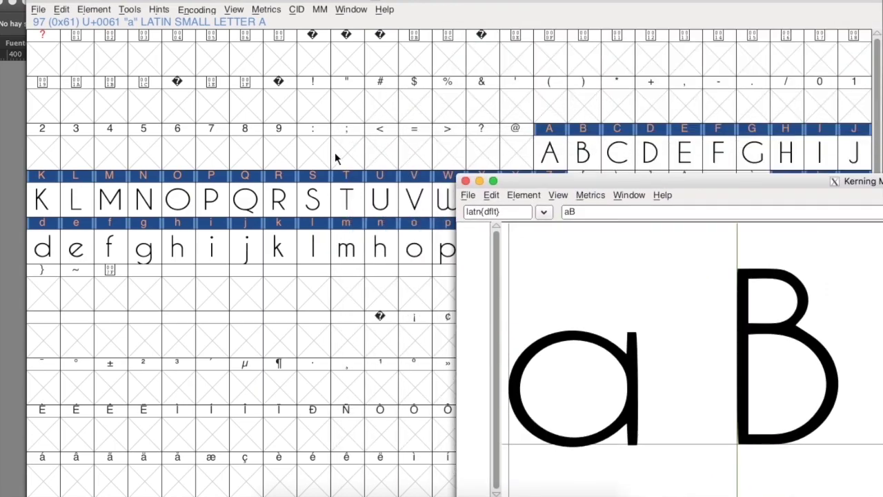
{"action": "scroll", "coordinate": [289, 162], "scroll_direction": "down", "scroll_amount": 1}
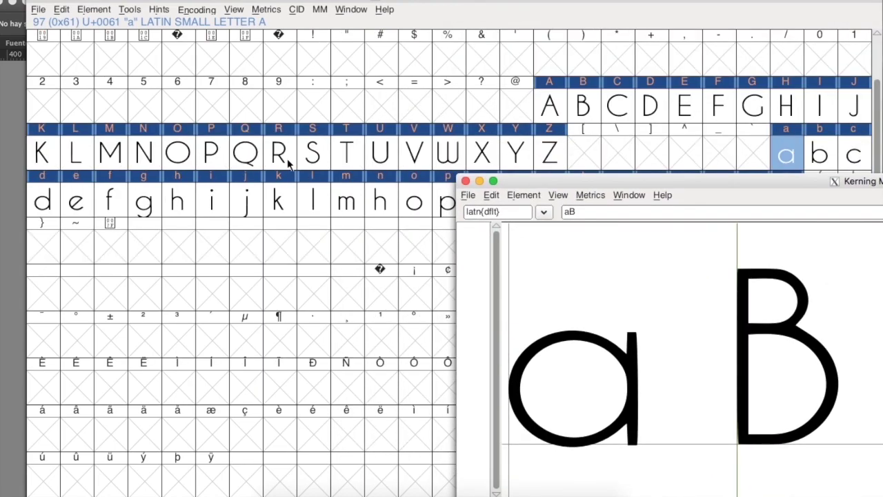
{"action": "left_click", "coordinate": [778, 149]}
{"action": "double_click", "coordinate": [784, 157]}
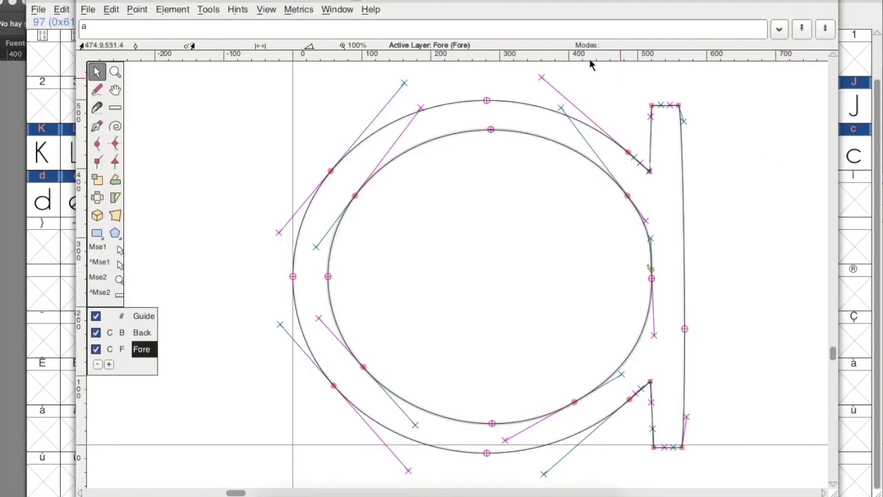
Step: Examine the lowercase a outline in relation to the baseline, its origin line and its advance width line
{"action": "left_click_drag", "start_coordinate": [595, 178], "coordinate": [419, 178]}
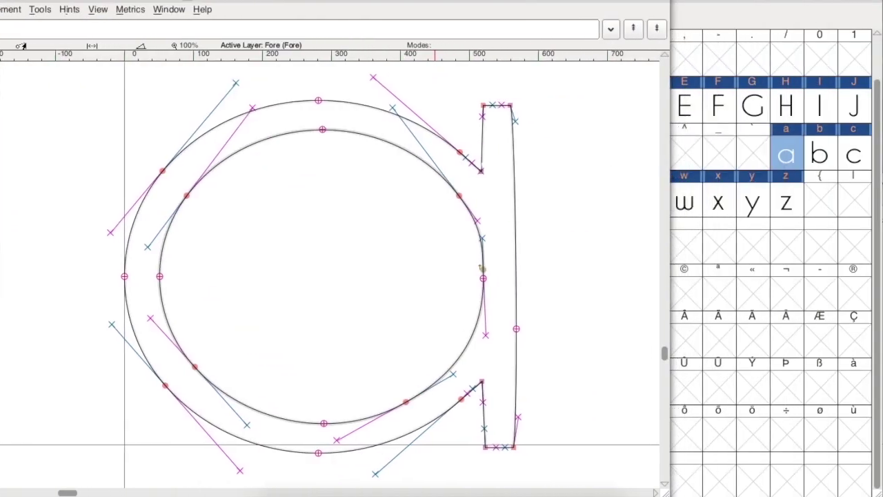
{"action": "scroll", "coordinate": [418, 178], "scroll_direction": "down", "scroll_amount": 2}
{"action": "scroll", "coordinate": [419, 178], "scroll_direction": "up", "scroll_amount": 6}
{"action": "scroll", "coordinate": [419, 178], "scroll_direction": "down", "scroll_amount": 4}
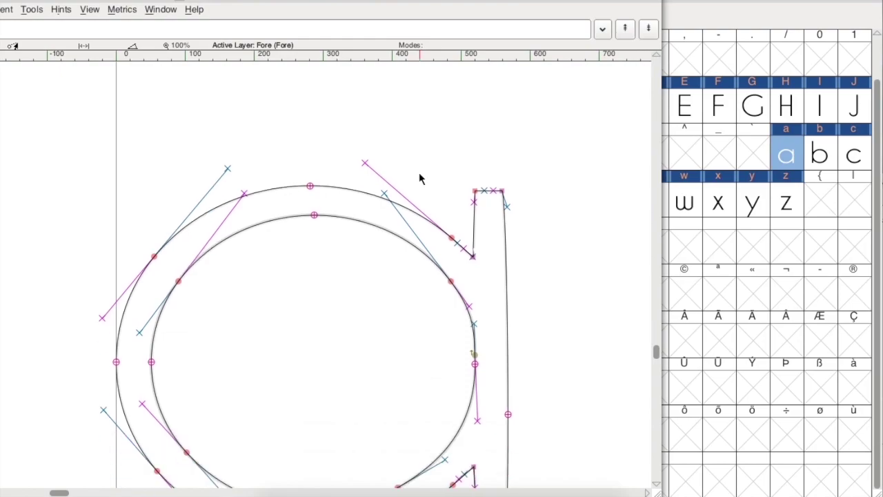
{"action": "scroll", "coordinate": [419, 178], "scroll_direction": "down", "scroll_amount": 2}
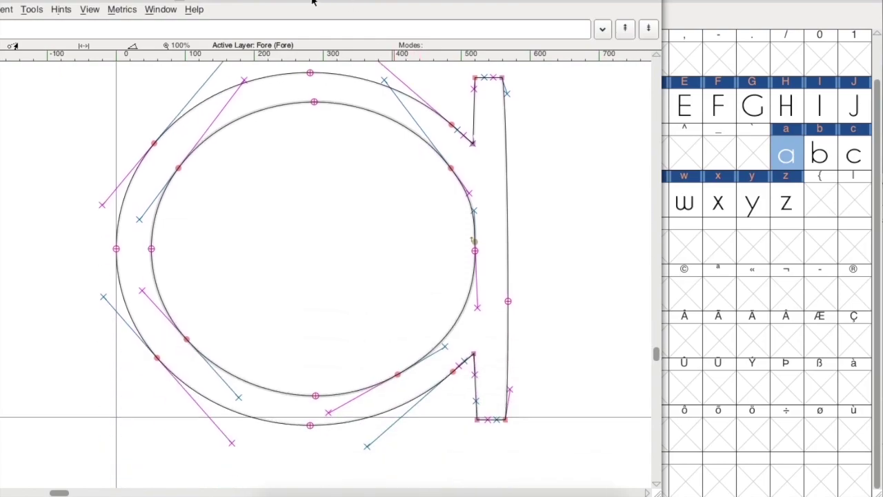
{"action": "left_click_drag", "start_coordinate": [314, 2], "coordinate": [465, 2]}
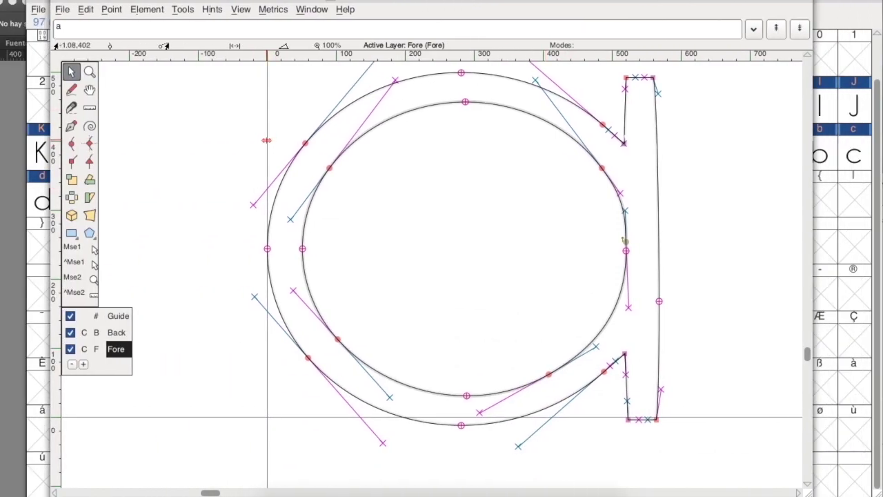
{"action": "scroll", "coordinate": [288, 143], "scroll_direction": "right", "scroll_amount": 10}
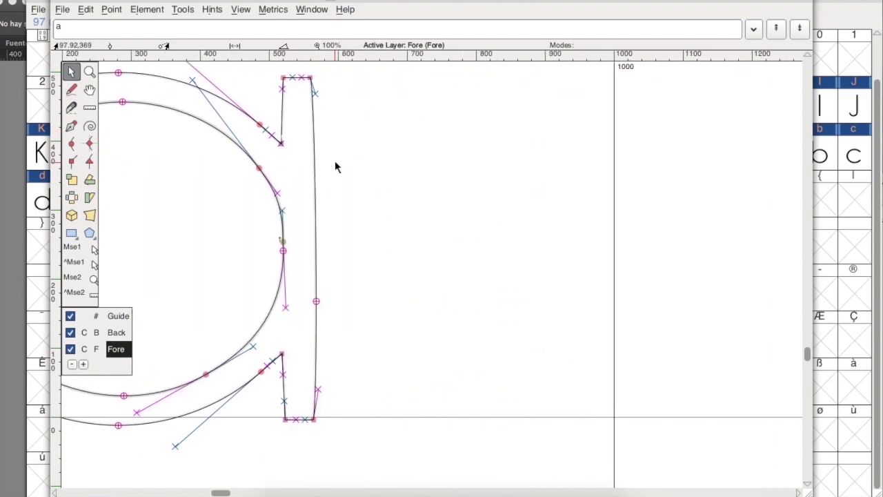
{"action": "scroll", "coordinate": [414, 163], "scroll_direction": "left", "scroll_amount": 8}
{"action": "scroll", "coordinate": [416, 165], "scroll_direction": "left", "scroll_amount": 5}
{"action": "scroll", "coordinate": [416, 165], "scroll_direction": "right", "scroll_amount": 4}
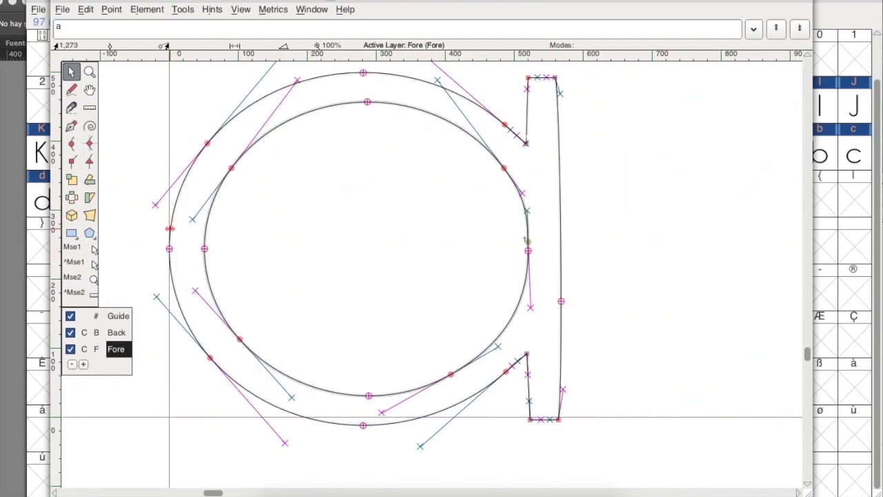
{"action": "left_click_drag", "start_coordinate": [312, 2], "coordinate": [253, 2]}
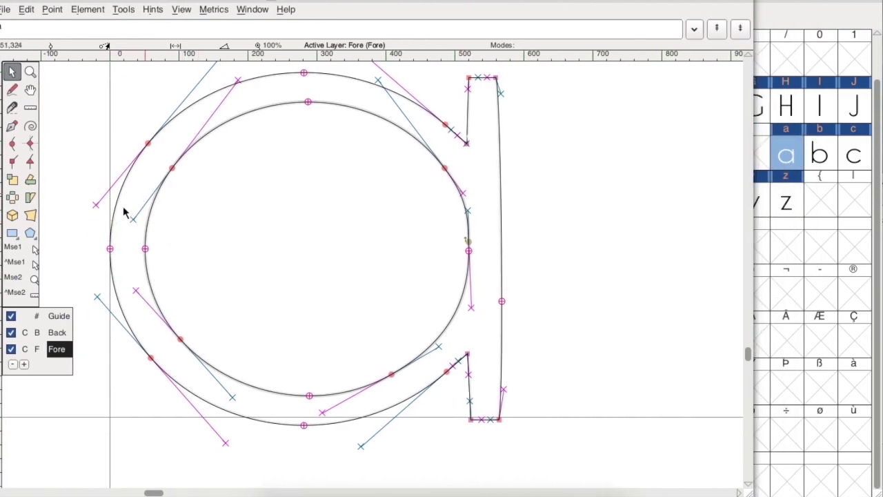
Step: Rearrange the glyph grid, outline and metrics windows so that the "aB" metrics preview is fully accessible
{"action": "left_click", "coordinate": [829, 3]}
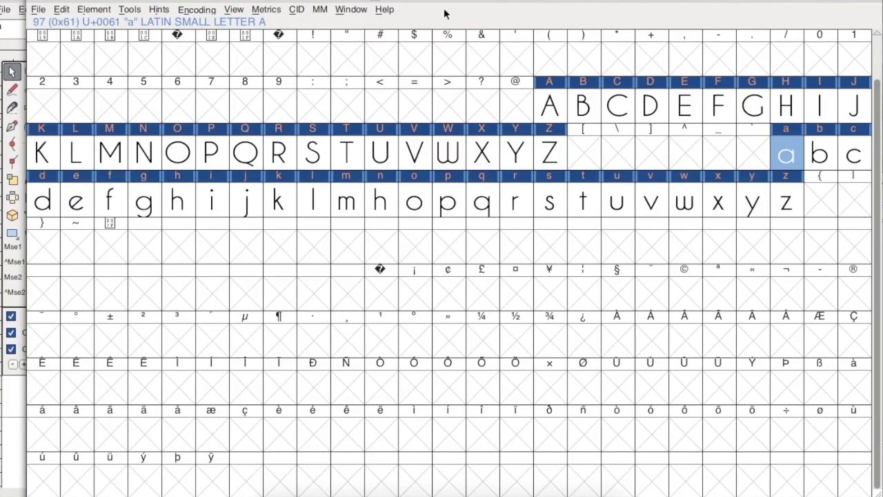
{"action": "left_click_drag", "start_coordinate": [340, 1], "coordinate": [577, 112]}
{"action": "left_click_drag", "start_coordinate": [421, 1], "coordinate": [789, 1]}
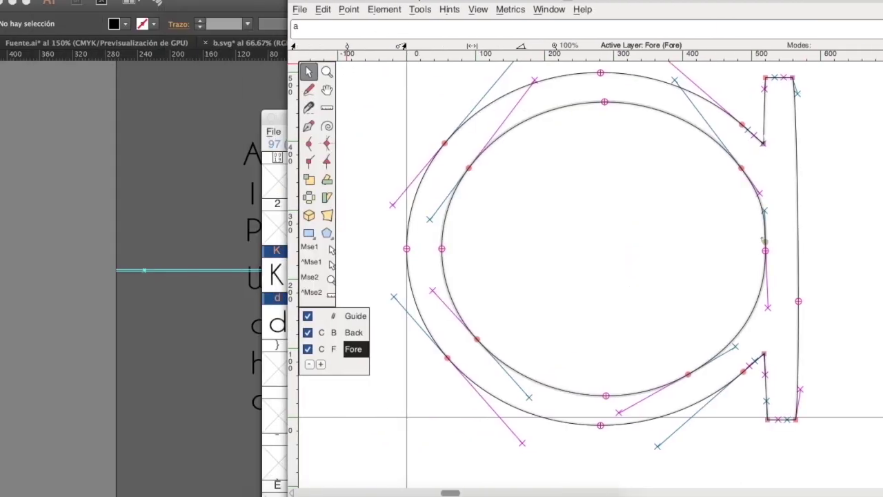
{"action": "left_click_drag", "start_coordinate": [442, 1], "coordinate": [207, 1]}
{"action": "left_click", "coordinate": [314, 11]}
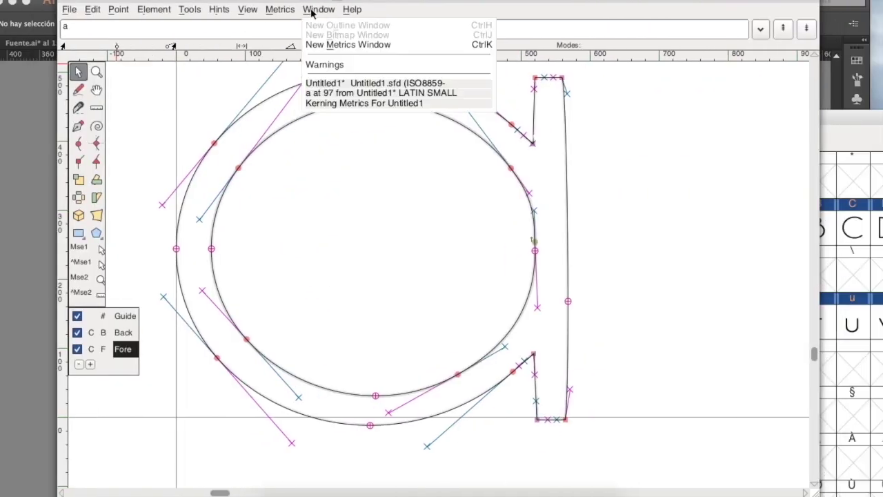
{"action": "left_click", "coordinate": [332, 44]}
{"action": "left_click_drag", "start_coordinate": [859, 120], "coordinate": [511, 173]}
{"action": "left_click_drag", "start_coordinate": [835, 183], "coordinate": [559, 89]}
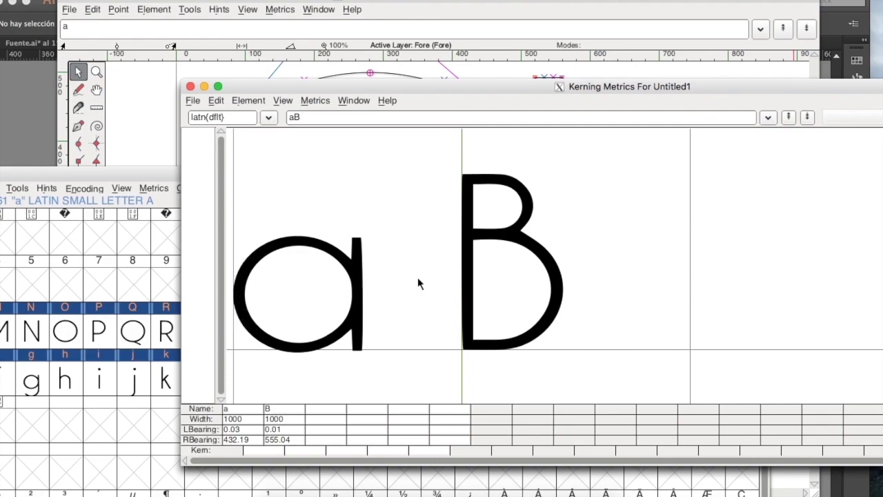
Step: Show the lowercase a's advance width line at 1000 and place its outline window beside the metrics window
{"action": "left_click", "coordinate": [155, 101]}
{"action": "scroll", "coordinate": [424, 191], "scroll_direction": "right", "scroll_amount": 10}
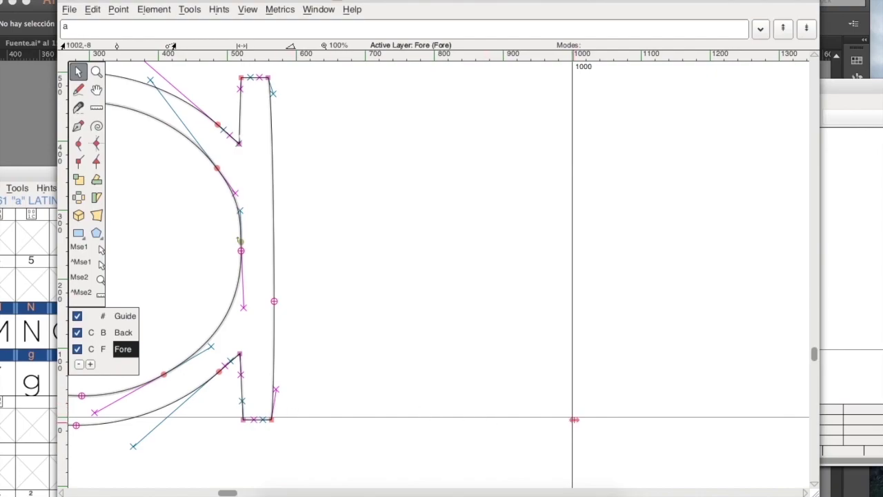
{"action": "left_click", "coordinate": [248, 9]}
{"action": "left_click", "coordinate": [193, 1]}
{"action": "left_click_drag", "start_coordinate": [189, 1], "coordinate": [439, 1]}
{"action": "left_click_drag", "start_coordinate": [230, 81], "coordinate": [29, 0]}
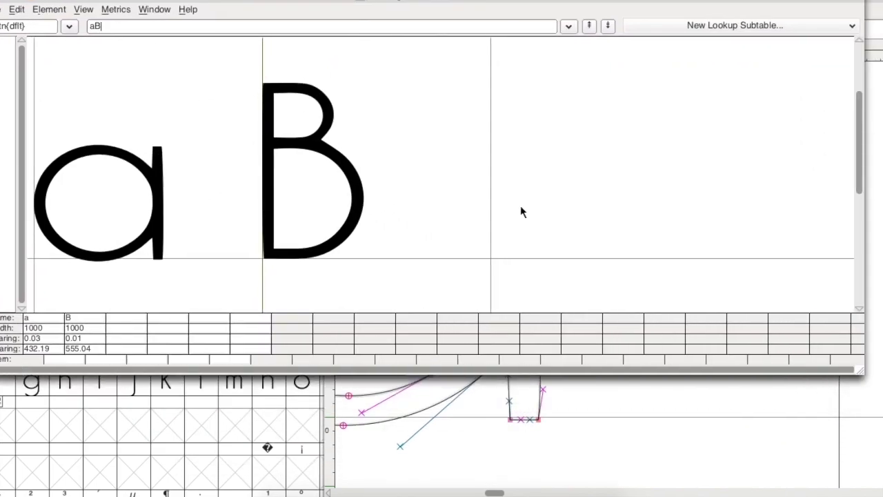
Step: Move the lowercase a's advance width line to 648 in its outline window
{"action": "left_click", "coordinate": [614, 406]}
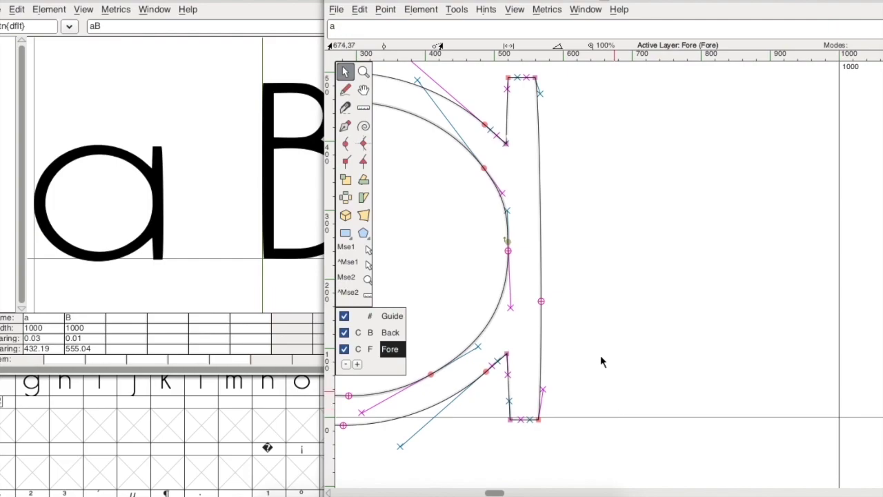
{"action": "left_click", "coordinate": [840, 268]}
{"action": "left_click_drag", "start_coordinate": [840, 269], "coordinate": [596, 251]}
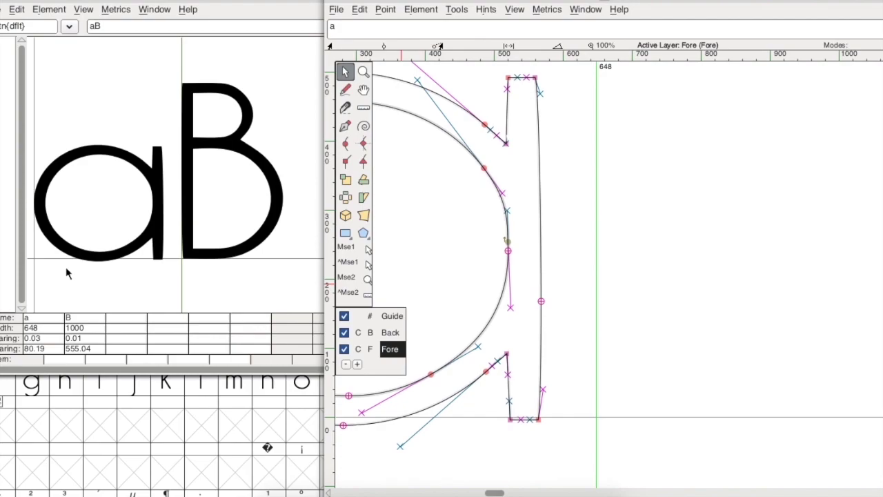
Step: Set the uppercase B's right bearing to 578 in the metrics window
{"action": "left_click_drag", "start_coordinate": [104, 2], "coordinate": [137, 1]}
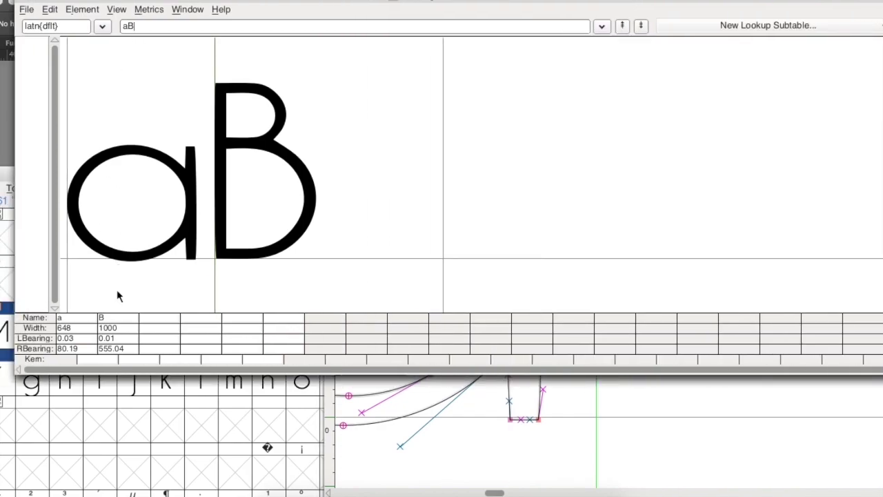
{"action": "left_click", "coordinate": [125, 350]}
{"action": "scroll", "coordinate": [135, 349], "scroll_direction": "down", "scroll_amount": 3}
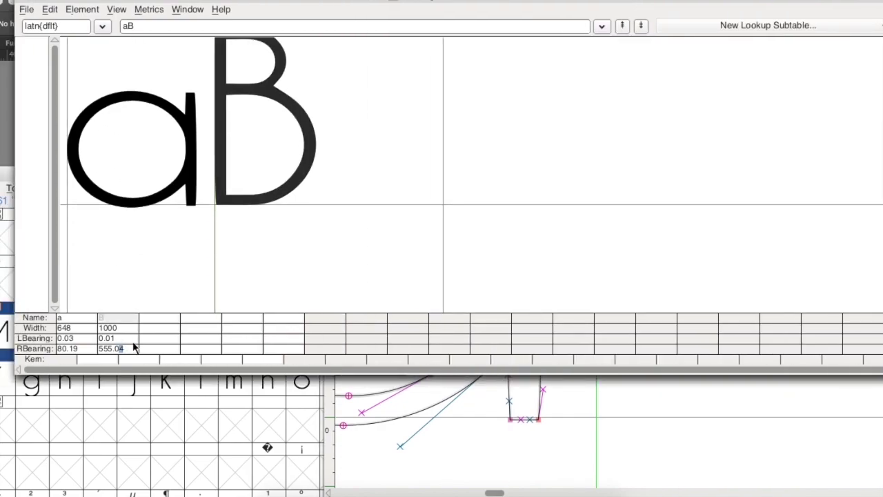
{"action": "type", "text": "554"}
{"action": "key", "text": "Return"}
{"action": "key", "text": "Up"}
{"action": "key", "text": "Up"}
{"action": "key", "text": "Up"}
{"action": "key", "text": "Up"}
{"action": "key", "text": "Up"}
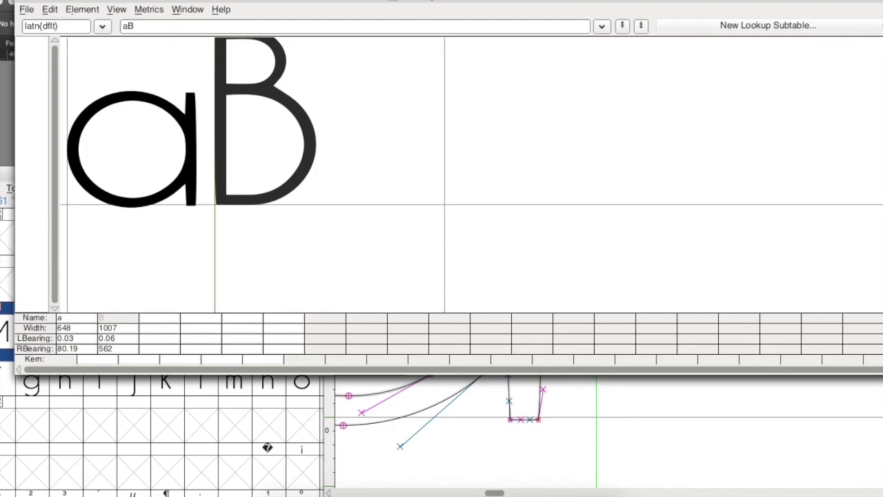
{"action": "key", "text": "Up"}
{"action": "key", "text": "Up"}
{"action": "key", "text": "Up"}
{"action": "key", "text": "Up"}
{"action": "key", "text": "Up"}
{"action": "key", "text": "Up"}
{"action": "key", "text": "Up"}
{"action": "key", "text": "Up"}
{"action": "key", "text": "Up"}
{"action": "key", "text": "Up"}
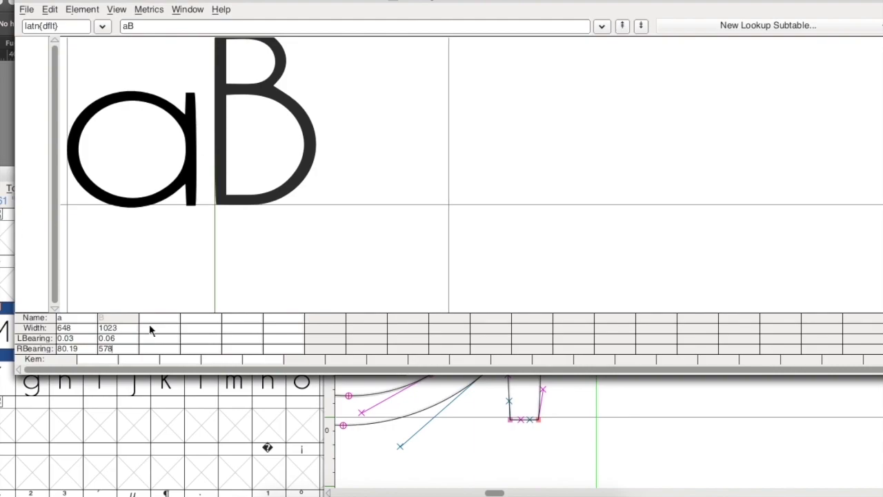
Step: Adjust the lowercase a's right bearing stepwise to 14 in the metrics window, bringing the B closer
{"action": "left_click", "coordinate": [76, 347]}
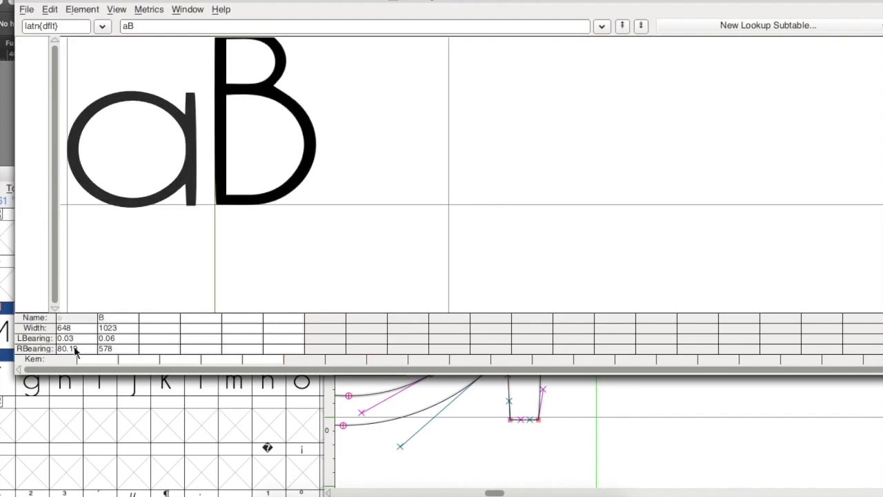
{"action": "key", "text": "shift+Down"}
{"action": "key", "text": "shift+Down"}
{"action": "key", "text": "shift+Down"}
{"action": "key", "text": "shift+Down"}
{"action": "key", "text": "shift+Down"}
{"action": "key", "text": "shift+Down"}
{"action": "key", "text": "shift+Up"}
{"action": "key", "text": "shift+Up"}
{"action": "key", "text": "shift+Up"}
{"action": "key", "text": "shift+Up"}
{"action": "key", "text": "shift+Up"}
{"action": "key", "text": "shift+Up"}
{"action": "key", "text": "shift+Up"}
{"action": "key", "text": "shift+Up"}
{"action": "key", "text": "shift+Down"}
{"action": "key", "text": "shift+Down"}
{"action": "key", "text": "shift+Down"}
{"action": "key", "text": "Down"}
{"action": "key", "text": "Down"}
{"action": "key", "text": "Down"}
{"action": "key", "text": "Down"}
{"action": "key", "text": "Down"}
{"action": "key", "text": "Down"}
{"action": "key", "text": "Down"}
{"action": "key", "text": "Down"}
{"action": "key", "text": "Down"}
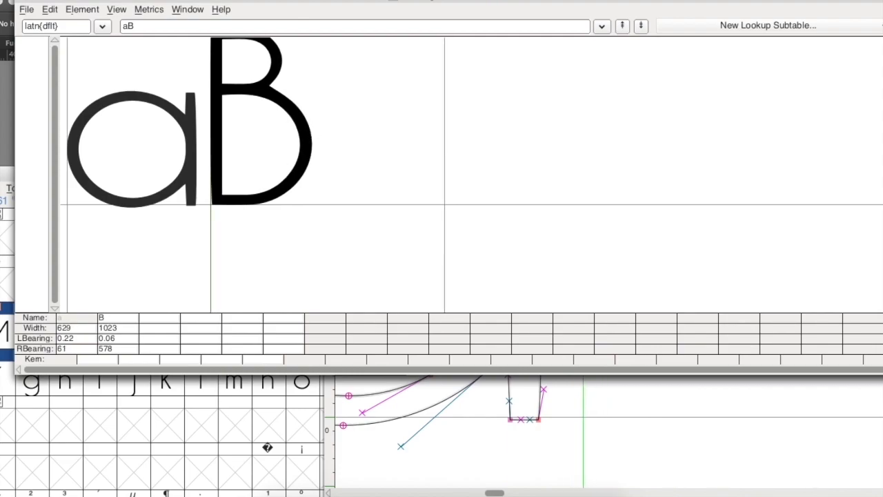
{"action": "key", "text": "Down"}
{"action": "key", "text": "Down"}
{"action": "key", "text": "Down"}
{"action": "key", "text": "Down"}
{"action": "key", "text": "Down"}
{"action": "key", "text": "Down"}
{"action": "key", "text": "Down"}
{"action": "key", "text": "Down"}
{"action": "key", "text": "Down"}
{"action": "key", "text": "Down"}
{"action": "key", "text": "Down"}
{"action": "key", "text": "Down"}
{"action": "key", "text": "Down"}
{"action": "key", "text": "Down"}
{"action": "key", "text": "Down"}
{"action": "key", "text": "Down"}
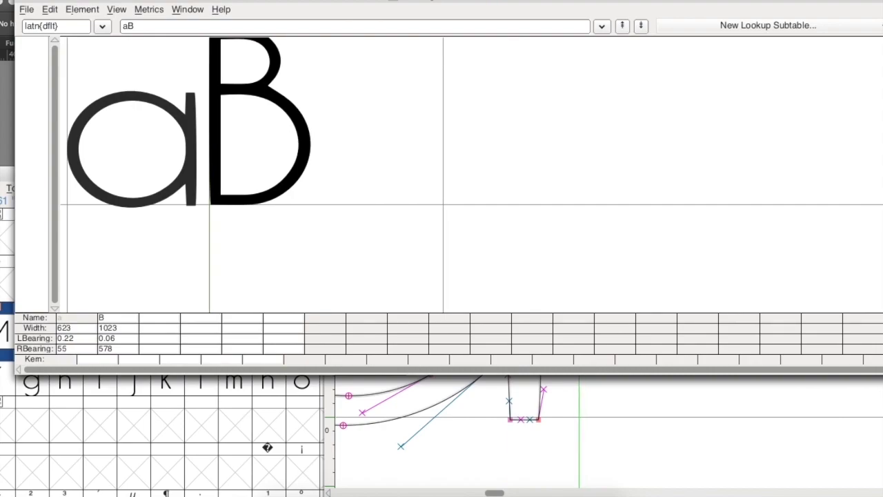
{"action": "key", "text": "Down"}
{"action": "key", "text": "Down"}
{"action": "key", "text": "Down"}
{"action": "key", "text": "Down"}
{"action": "key", "text": "Down"}
{"action": "key", "text": "Down"}
{"action": "key", "text": "Down"}
{"action": "key", "text": "Down"}
{"action": "key", "text": "Down"}
{"action": "key", "text": "Down"}
{"action": "key", "text": "Down"}
{"action": "key", "text": "Down"}
{"action": "key", "text": "Down"}
{"action": "key", "text": "Down"}
{"action": "key", "text": "Down"}
{"action": "key", "text": "Down"}
{"action": "key", "text": "Down"}
{"action": "key", "text": "Down"}
{"action": "key", "text": "Down"}
{"action": "key", "text": "Down"}
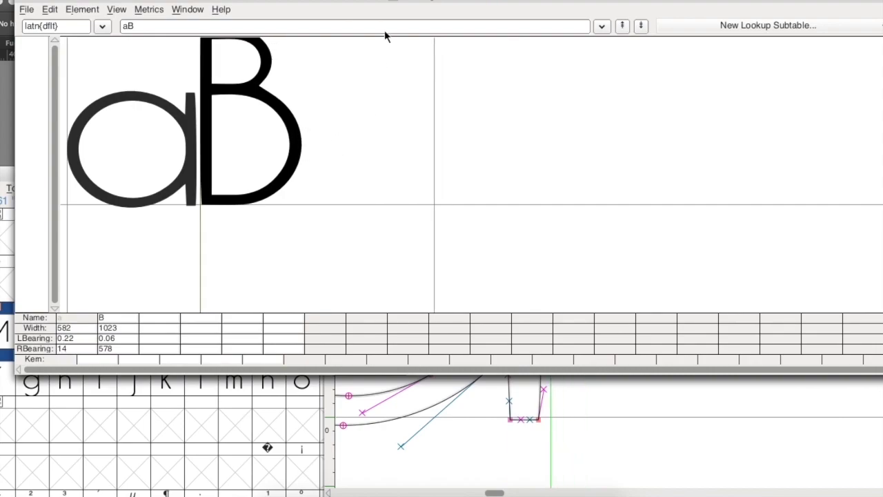
Step: Move the lowercase a's advance width line to 590 in its outline window and show the full "aB" preview
{"action": "left_click", "coordinate": [593, 395]}
{"action": "left_click_drag", "start_coordinate": [551, 376], "coordinate": [557, 375]}
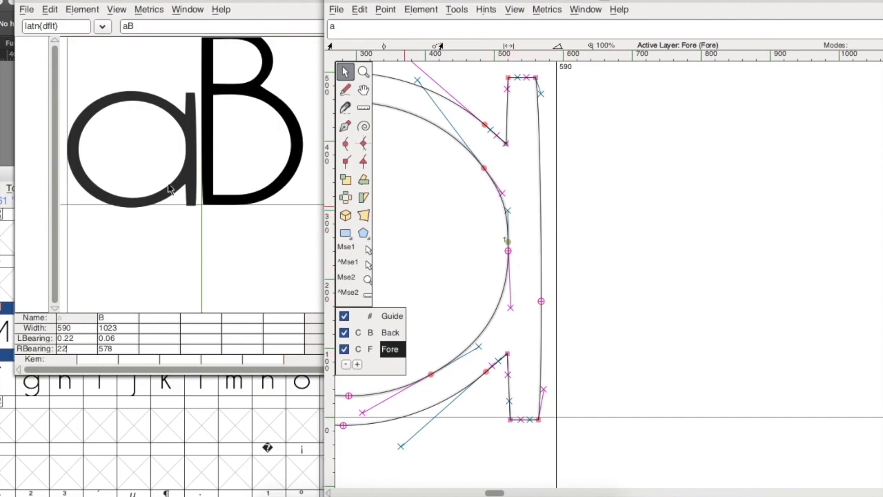
{"action": "scroll", "coordinate": [225, 214], "scroll_direction": "up", "scroll_amount": 2}
{"action": "scroll", "coordinate": [226, 214], "scroll_direction": "up", "scroll_amount": 1}
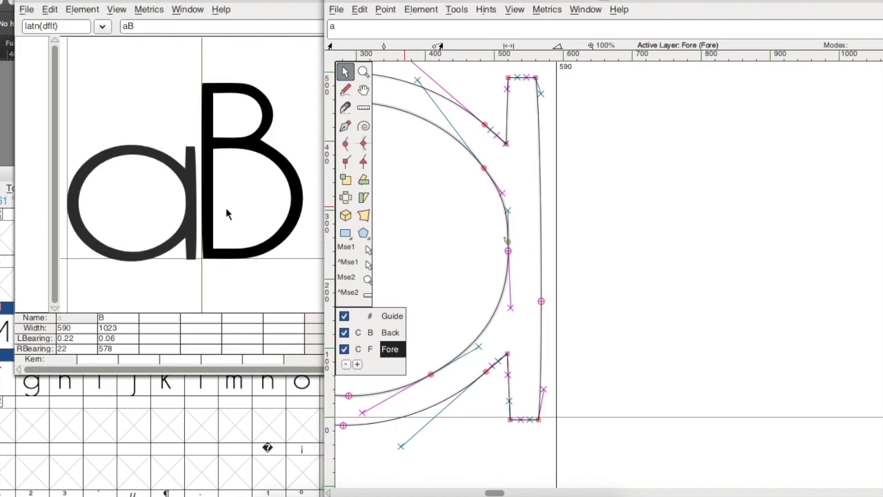
Step: Close the font editor's glyph, metrics and font windows to return to the Evoke_Light.ai alphabet in Illustrator
{"action": "left_click", "coordinate": [333, 1]}
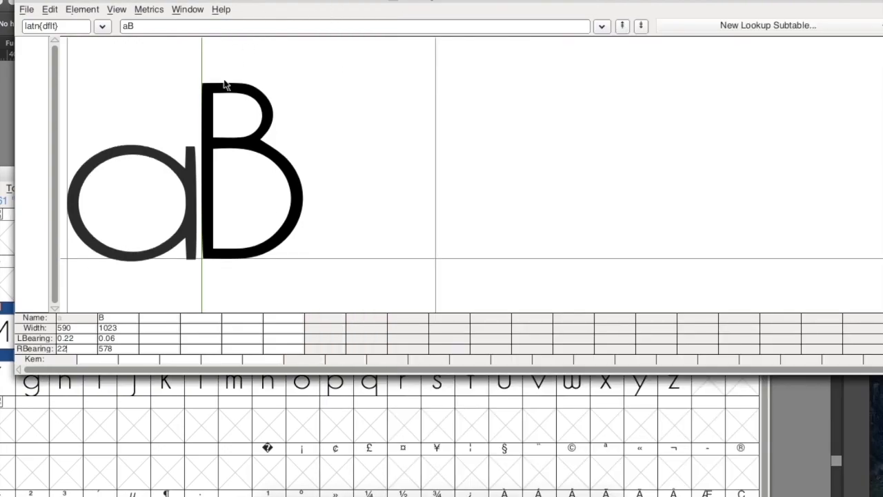
{"action": "scroll", "coordinate": [188, 131], "scroll_direction": "up", "scroll_amount": 1}
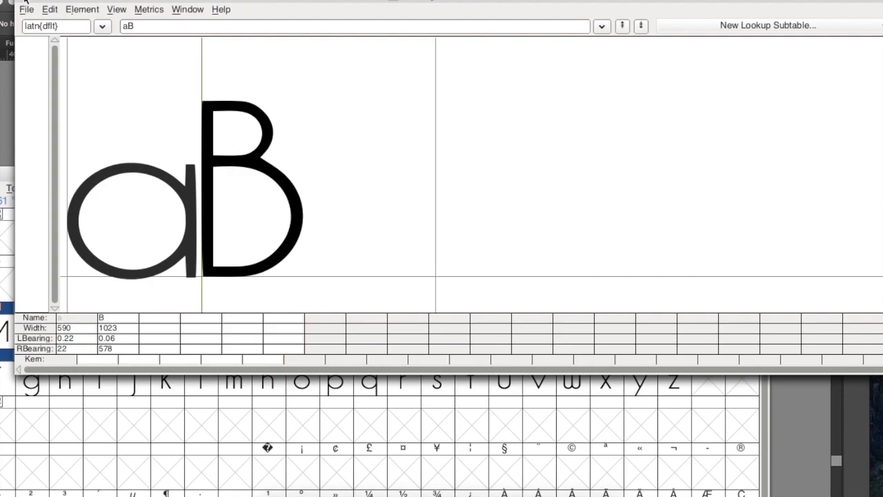
{"action": "left_click", "coordinate": [25, 2]}
{"action": "double_click", "coordinate": [136, 173]}
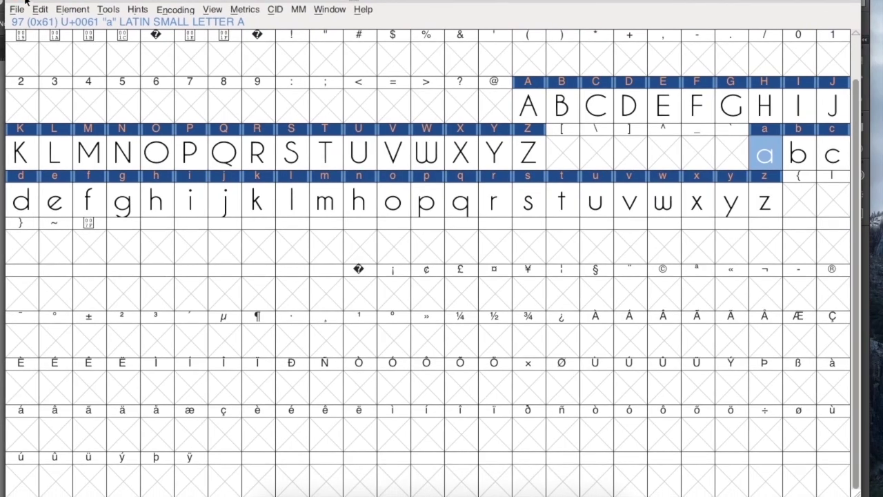
{"action": "left_click", "coordinate": [26, 3]}
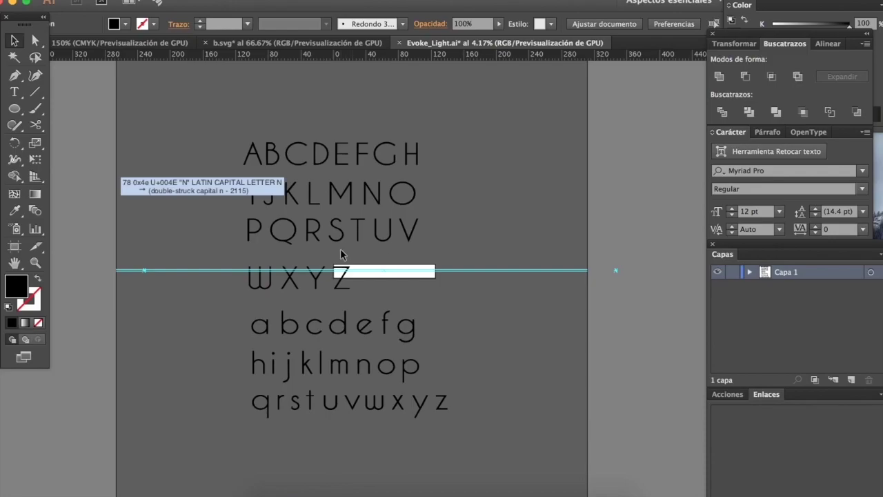
Step: Switch to the b.svg template and examine the "Altura x" guide and its label beside the capital A
{"action": "key", "text": "super+equal"}
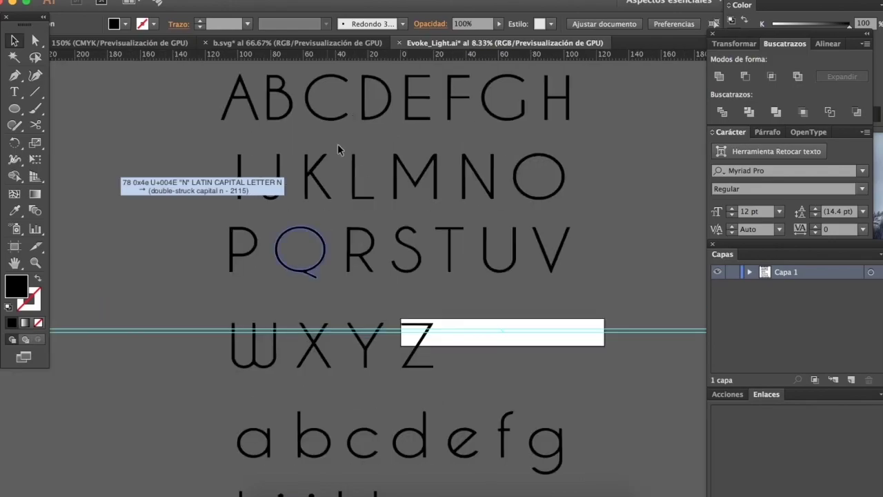
{"action": "left_click", "coordinate": [340, 44]}
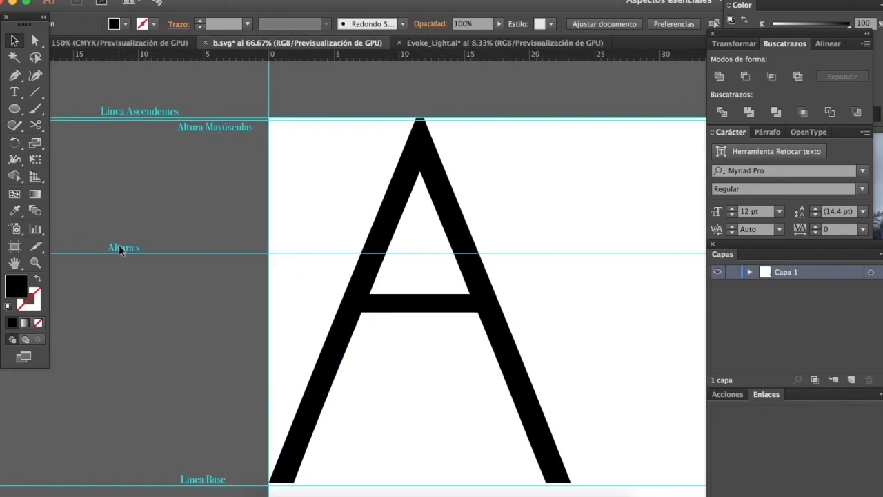
{"action": "left_click_drag", "start_coordinate": [112, 282], "coordinate": [121, 267]}
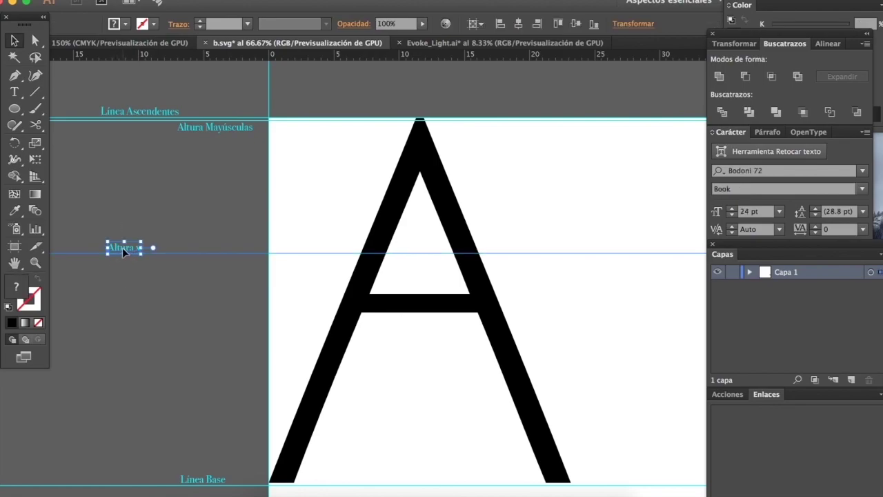
{"action": "left_click", "coordinate": [176, 274]}
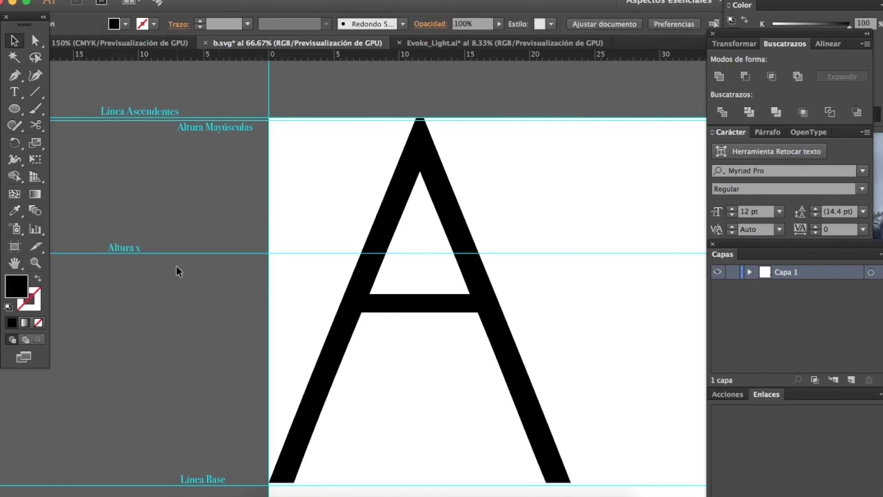
{"action": "left_click_drag", "start_coordinate": [182, 288], "coordinate": [132, 236]}
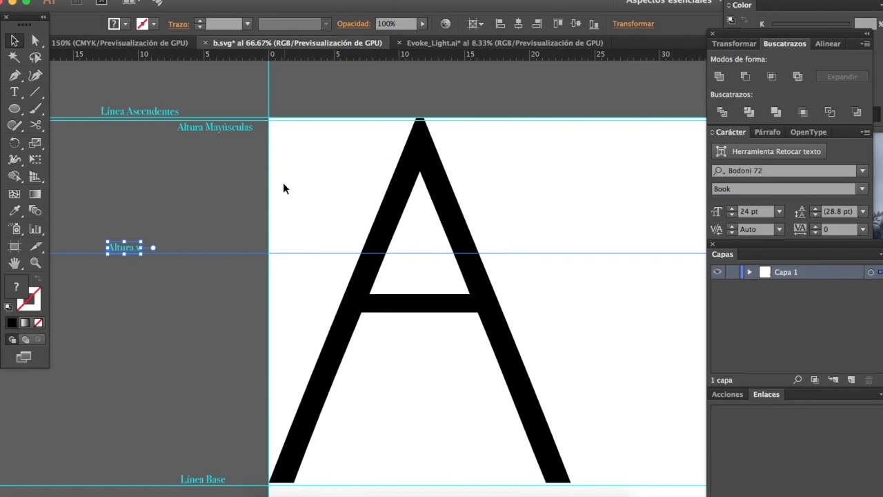
{"action": "scroll", "coordinate": [283, 189], "scroll_direction": "down", "scroll_amount": 2}
{"action": "scroll", "coordinate": [283, 189], "scroll_direction": "right", "scroll_amount": 1}
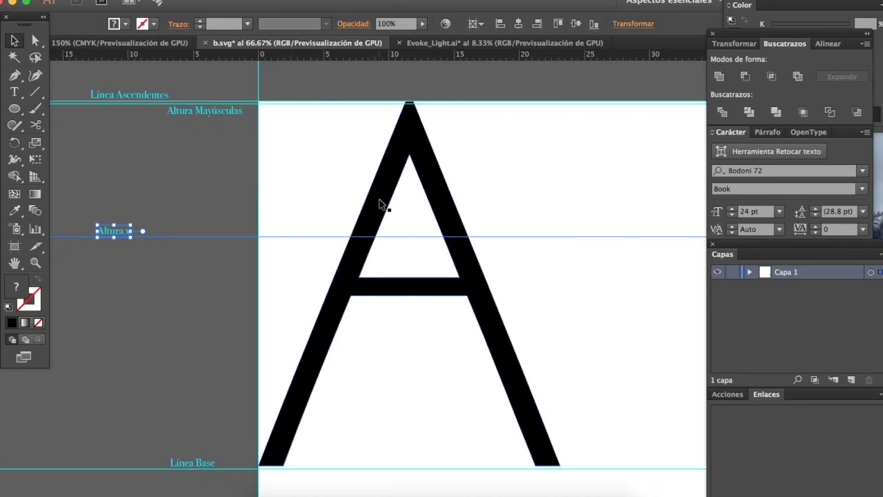
Step: Switch to Evoke_Light.ai and select the lowercase j in the alphabet
{"action": "left_click", "coordinate": [472, 40]}
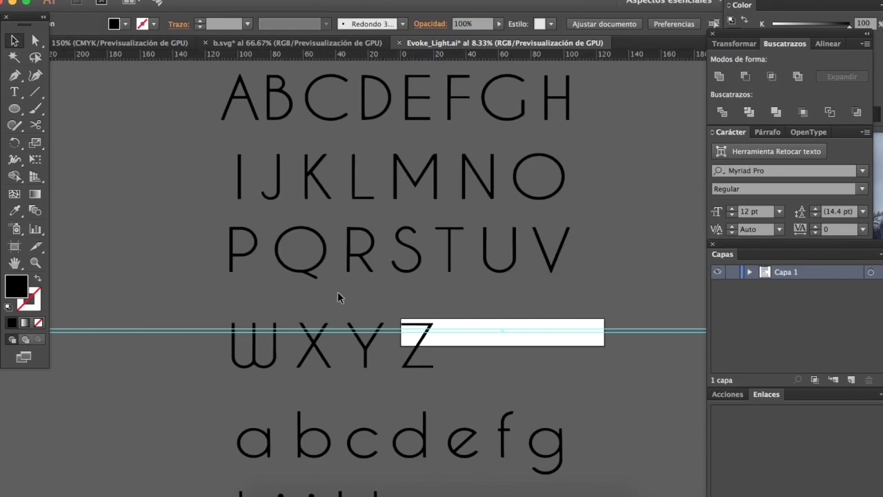
{"action": "scroll", "coordinate": [340, 297], "scroll_direction": "down", "scroll_amount": 5}
{"action": "scroll", "coordinate": [340, 297], "scroll_direction": "right", "scroll_amount": 2}
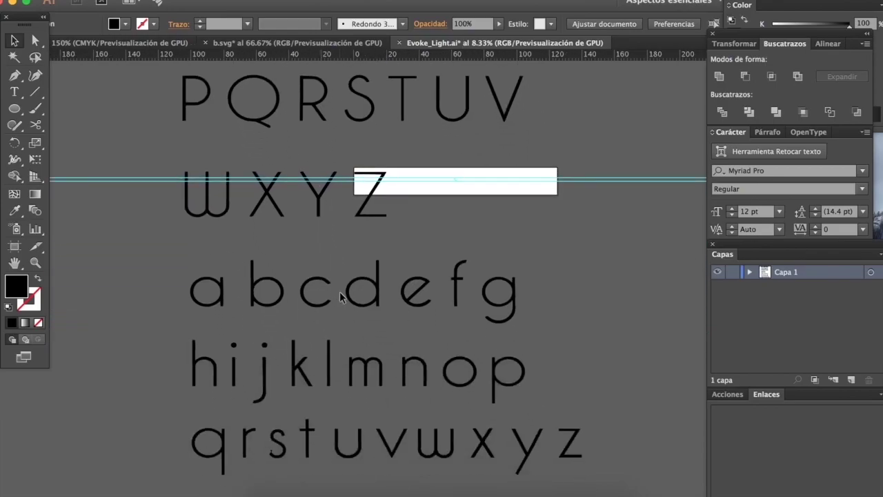
{"action": "left_click", "coordinate": [265, 361]}
{"action": "left_click", "coordinate": [276, 309]}
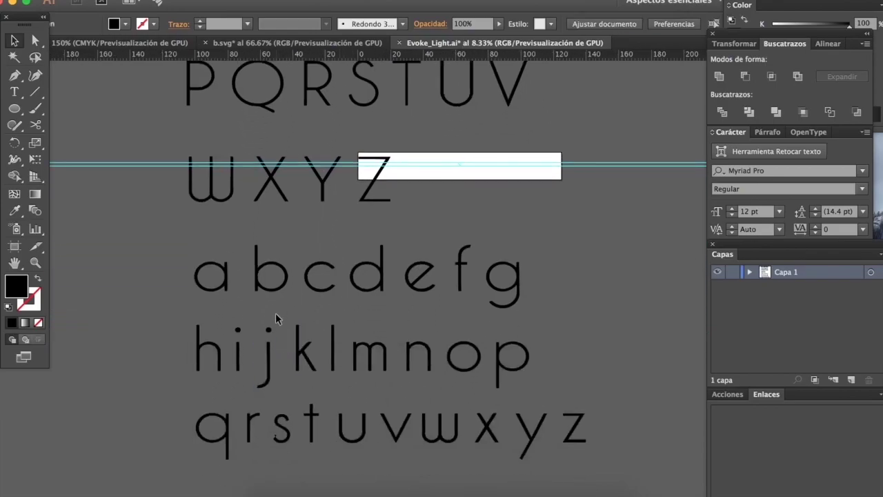
{"action": "left_click", "coordinate": [263, 386]}
{"action": "key", "text": "a"}
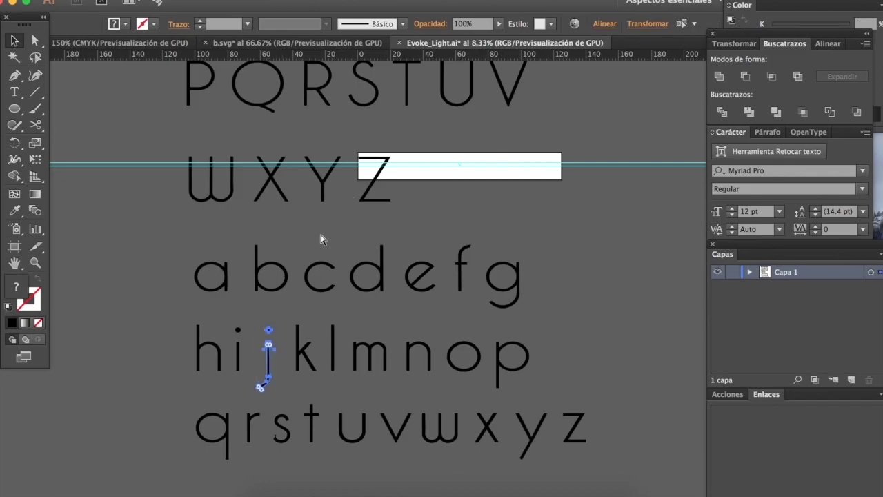
Step: Return to b.svg and review the template's guides and the artboard area around the capital A
{"action": "left_click", "coordinate": [357, 43]}
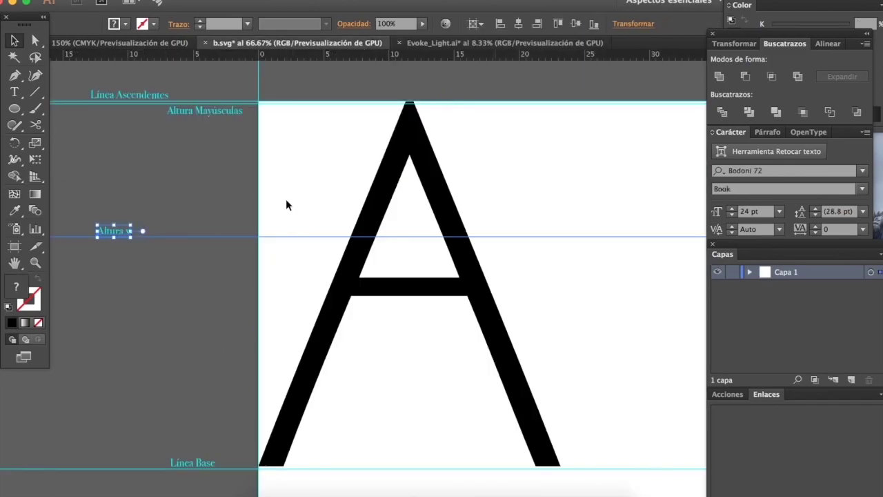
{"action": "left_click", "coordinate": [153, 211]}
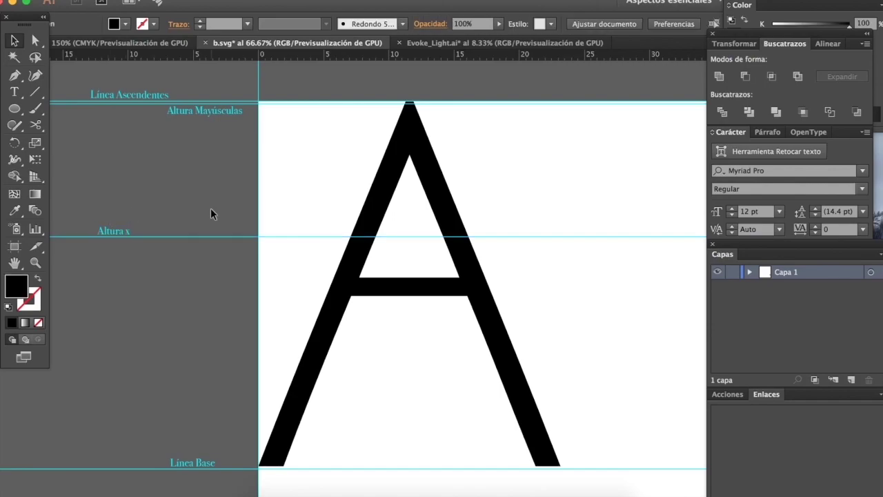
{"action": "scroll", "coordinate": [211, 214], "scroll_direction": "right", "scroll_amount": 5}
{"action": "scroll", "coordinate": [210, 214], "scroll_direction": "down", "scroll_amount": 2}
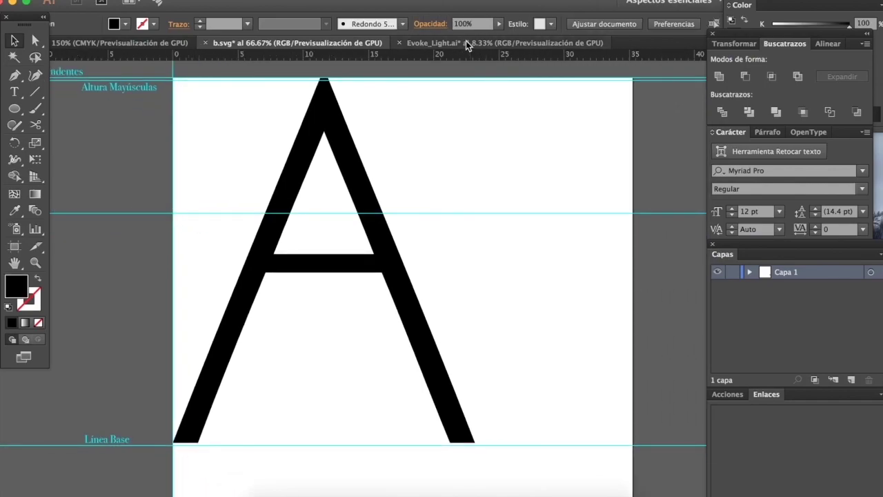
{"action": "scroll", "coordinate": [495, 252], "scroll_direction": "right", "scroll_amount": 10}
{"action": "scroll", "coordinate": [495, 253], "scroll_direction": "right", "scroll_amount": 1}
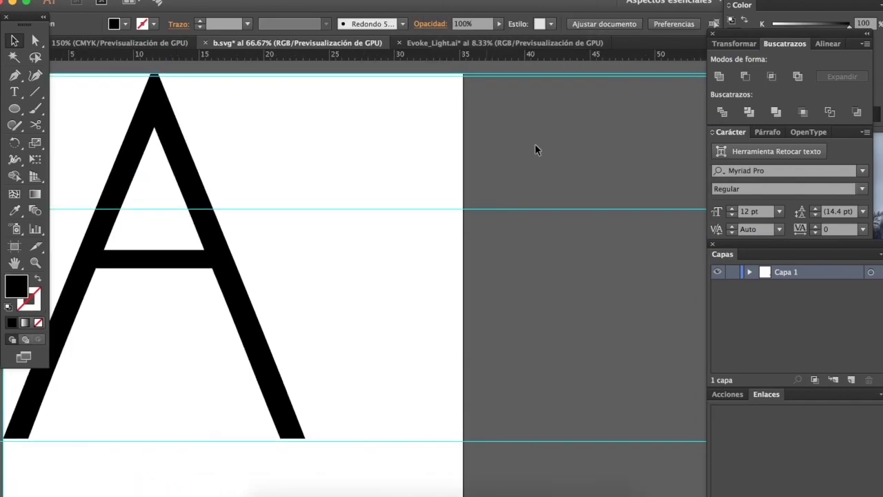
{"action": "scroll", "coordinate": [497, 253], "scroll_direction": "right", "scroll_amount": 3}
{"action": "scroll", "coordinate": [497, 253], "scroll_direction": "down", "scroll_amount": 1}
{"action": "key", "text": "Tab"}
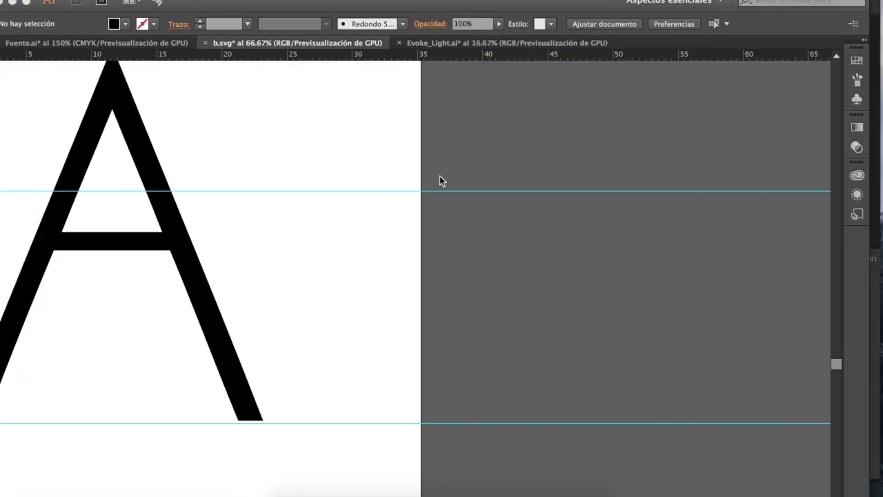
{"action": "key", "text": "Tab"}
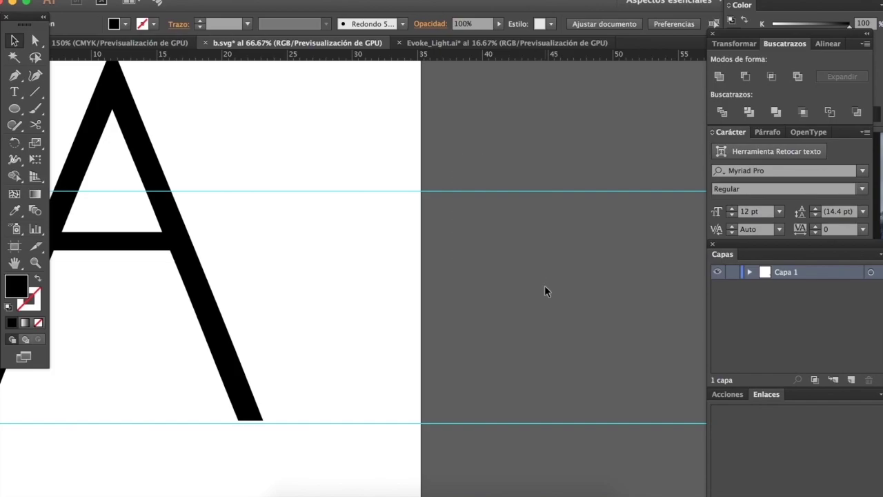
{"action": "right_click", "coordinate": [525, 266]}
{"action": "left_click", "coordinate": [511, 340]}
{"action": "scroll", "coordinate": [512, 341], "scroll_direction": "left", "scroll_amount": 4}
{"action": "scroll", "coordinate": [512, 341], "scroll_direction": "up", "scroll_amount": 2}
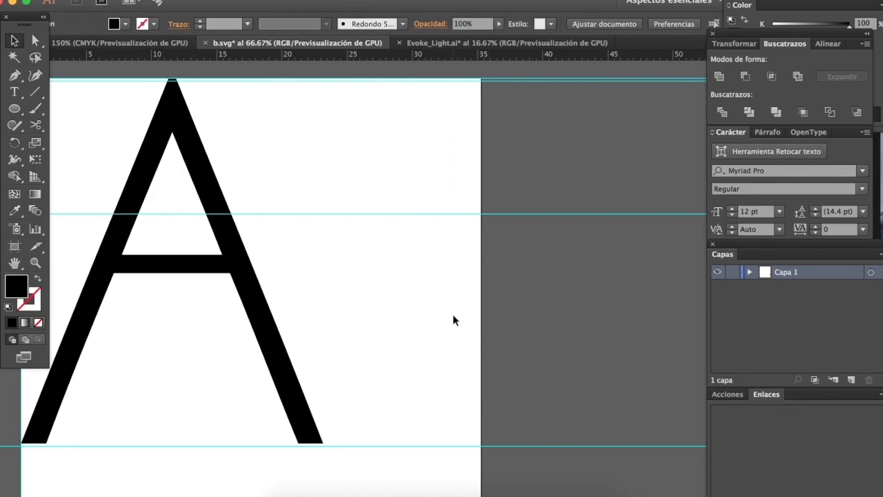
{"action": "scroll", "coordinate": [511, 262], "scroll_direction": "left", "scroll_amount": 8}
{"action": "scroll", "coordinate": [512, 262], "scroll_direction": "down", "scroll_amount": 1}
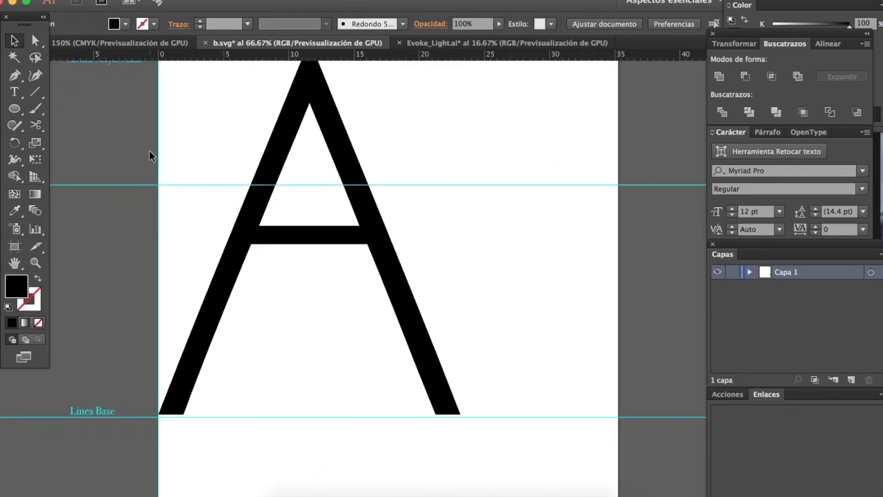
Step: Paste the copied lowercase j onto the b.svg artboard beside the capital A
{"action": "scroll", "coordinate": [151, 156], "scroll_direction": "left", "scroll_amount": 1}
{"action": "left_click", "coordinate": [141, 195]}
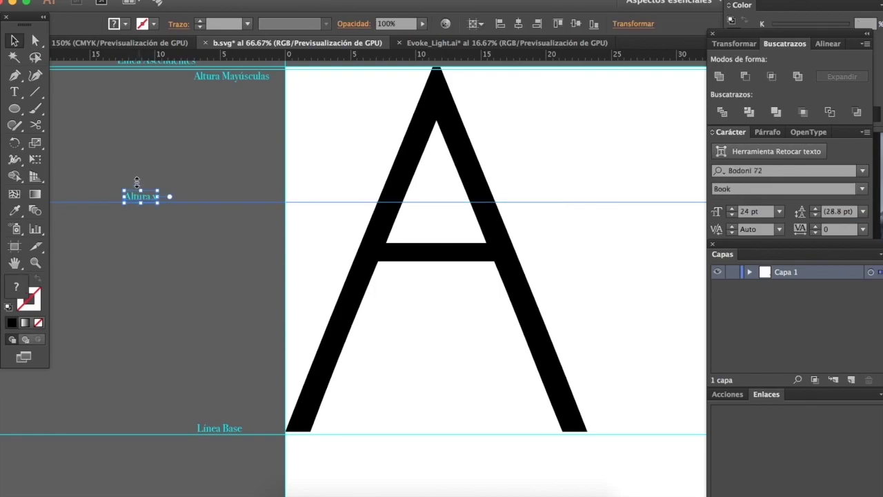
{"action": "left_click", "coordinate": [134, 177]}
{"action": "scroll", "coordinate": [200, 210], "scroll_direction": "right", "scroll_amount": 5}
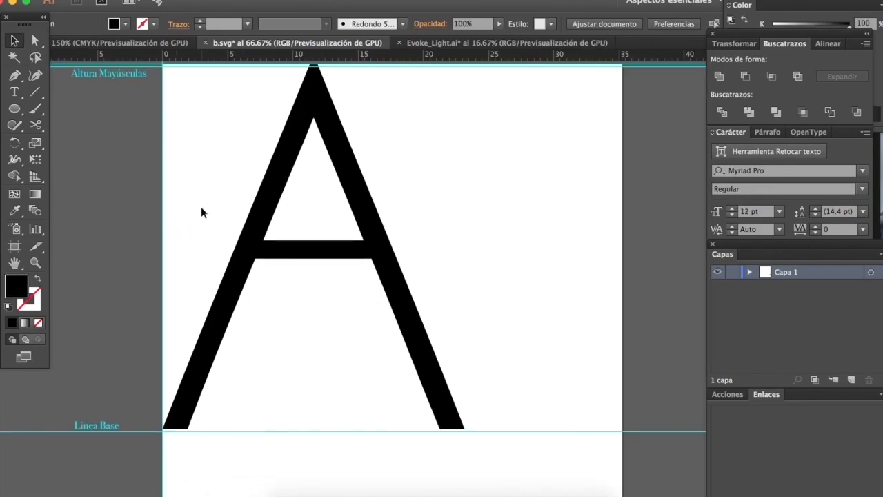
{"action": "key", "text": "super+v"}
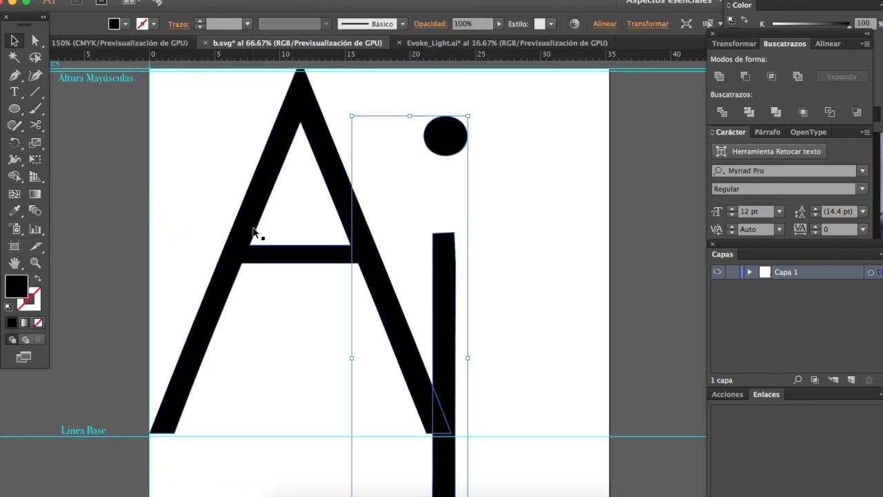
Step: Delete the capital A from the b.svg artboard
{"action": "left_click", "coordinate": [340, 200]}
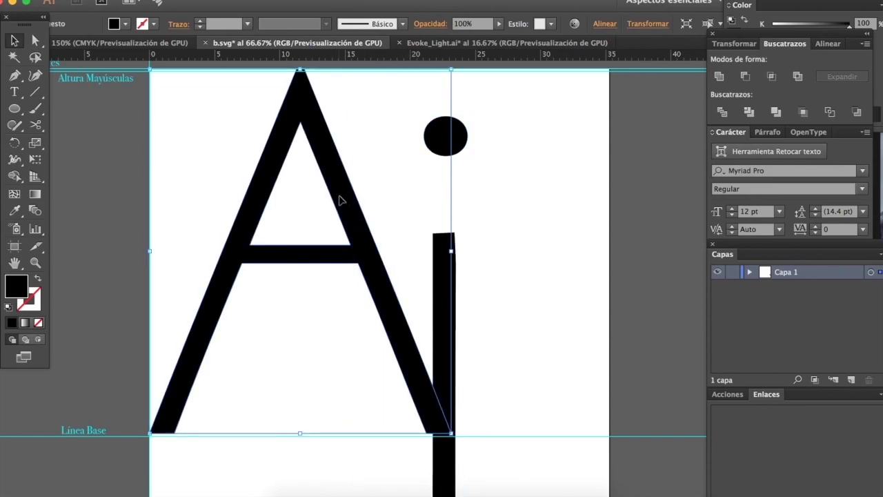
{"action": "key", "text": "Delete"}
{"action": "scroll", "coordinate": [339, 195], "scroll_direction": "left", "scroll_amount": 3}
{"action": "scroll", "coordinate": [339, 195], "scroll_direction": "down", "scroll_amount": 1}
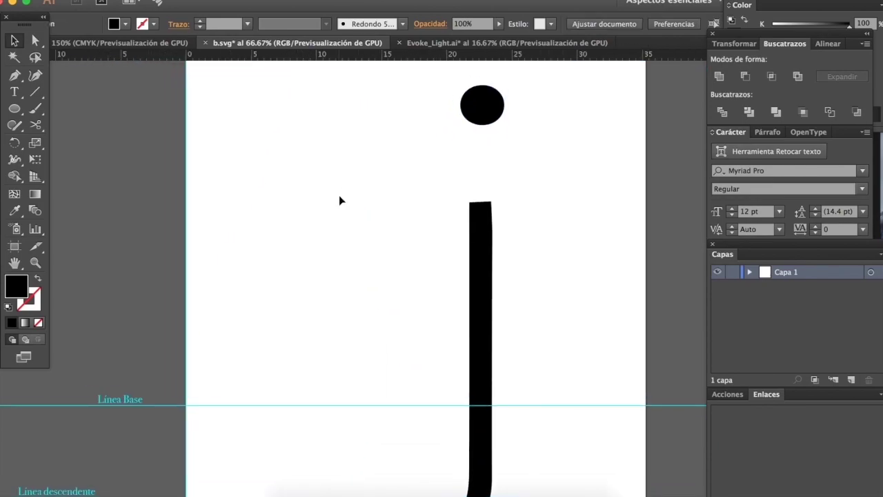
Step: Try the lowercase j against the artboard's left edge and the horizontal guides, and remove it from the template
{"action": "left_click_drag", "start_coordinate": [488, 262], "coordinate": [374, 208]}
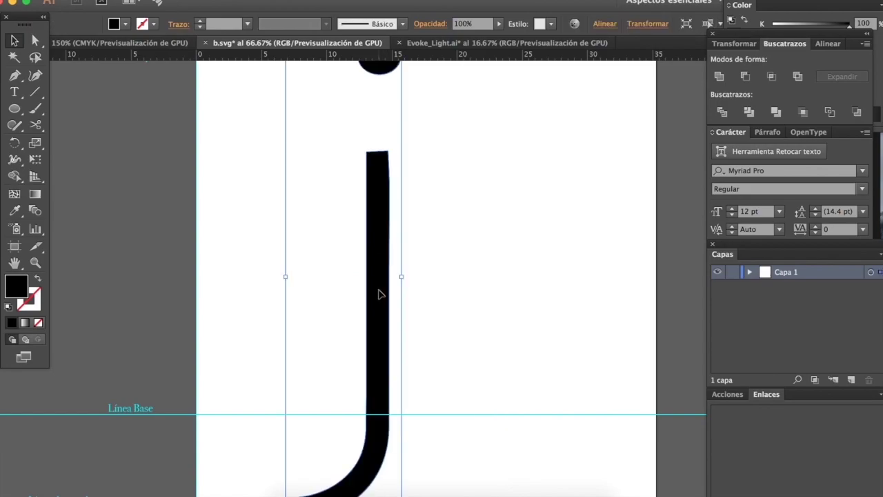
{"action": "left_click_drag", "start_coordinate": [379, 288], "coordinate": [317, 288]}
{"action": "scroll", "coordinate": [349, 241], "scroll_direction": "down", "scroll_amount": 2}
{"action": "scroll", "coordinate": [319, 300], "scroll_direction": "up", "scroll_amount": 1}
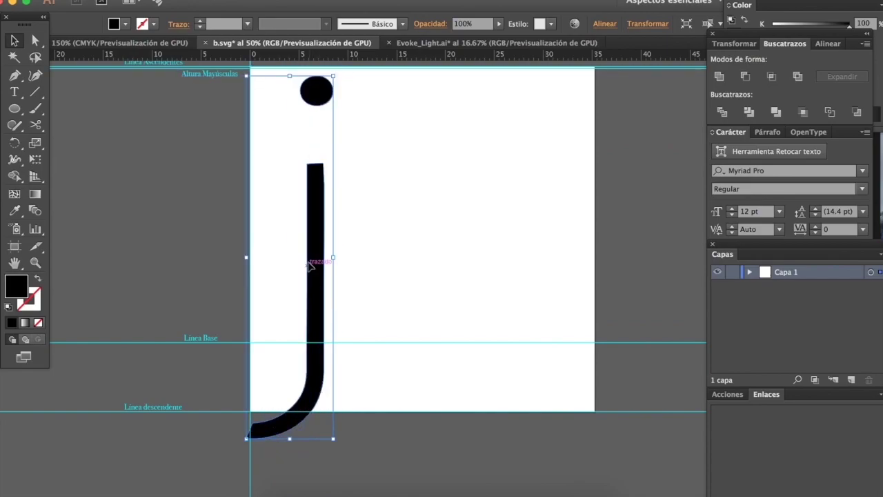
{"action": "scroll", "coordinate": [310, 258], "scroll_direction": "up", "scroll_amount": 1}
{"action": "mouse_move", "coordinate": [331, 257]}
{"action": "left_mouse_down"}
{"action": "mouse_move", "coordinate": [339, 254]}
{"action": "mouse_move", "coordinate": [338, 273]}
{"action": "left_mouse_up"}
{"action": "key", "text": "Delete"}
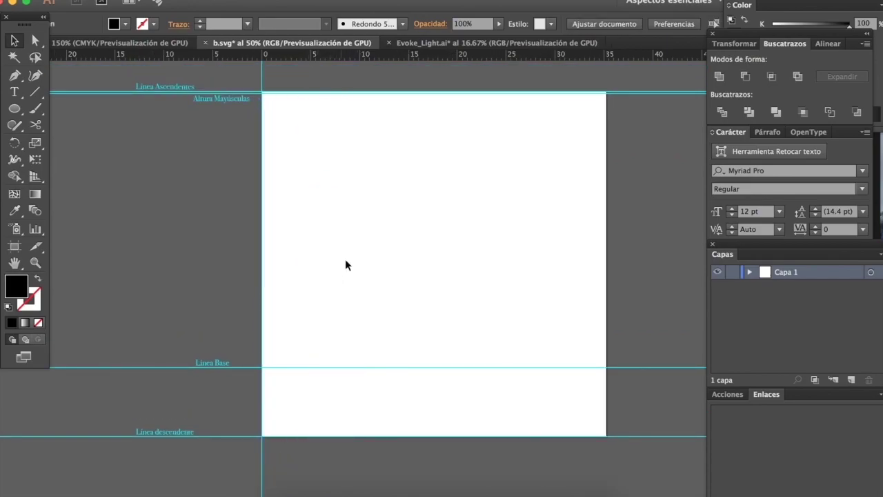
Step: Select the lowercase i in the Evoke_Light.ai alphabet and go back to the empty b.svg template
{"action": "left_click", "coordinate": [462, 44]}
{"action": "scroll", "coordinate": [528, 351], "scroll_direction": "down", "scroll_amount": 5}
{"action": "scroll", "coordinate": [529, 351], "scroll_direction": "right", "scroll_amount": 5}
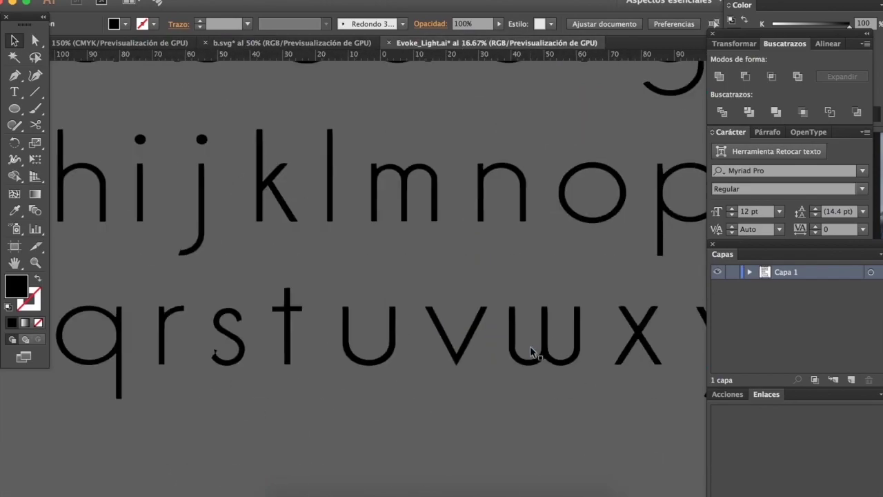
{"action": "scroll", "coordinate": [532, 353], "scroll_direction": "right", "scroll_amount": 2}
{"action": "left_click", "coordinate": [492, 316]}
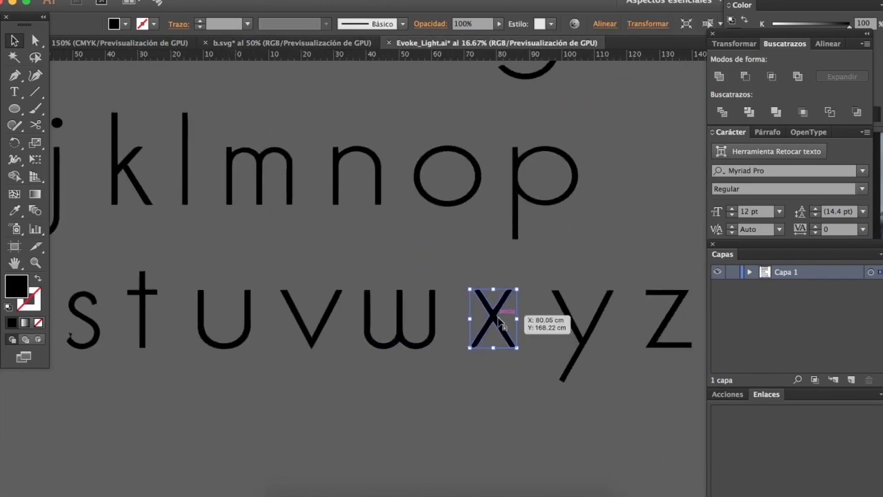
{"action": "scroll", "coordinate": [205, 309], "scroll_direction": "up", "scroll_amount": 4}
{"action": "scroll", "coordinate": [204, 309], "scroll_direction": "left", "scroll_amount": 5}
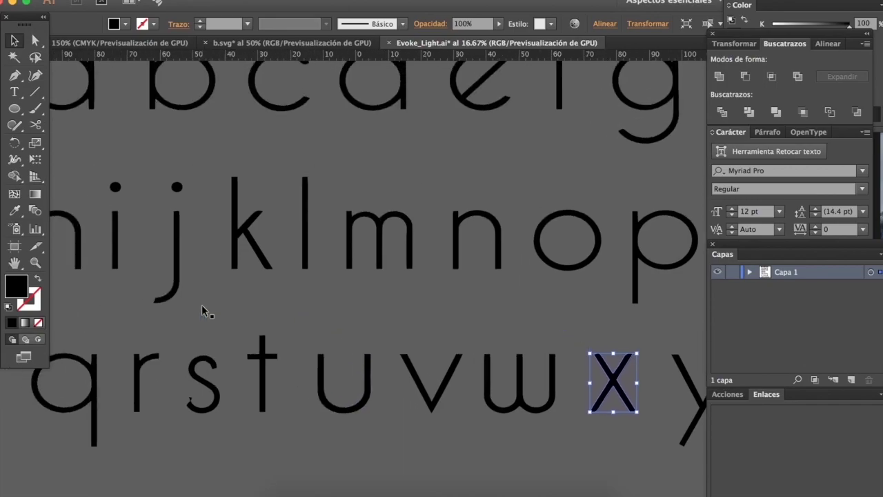
{"action": "left_click", "coordinate": [183, 274]}
{"action": "scroll", "coordinate": [184, 273], "scroll_direction": "up", "scroll_amount": 1}
{"action": "left_click", "coordinate": [169, 286]}
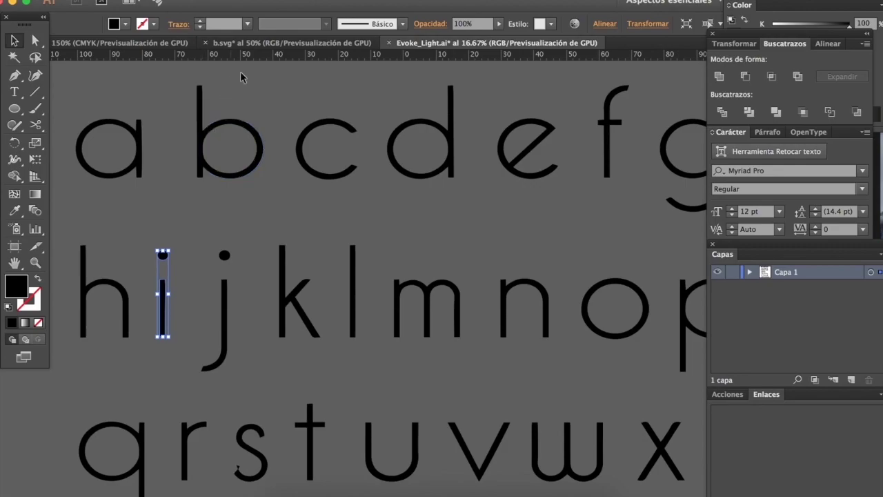
{"action": "left_click", "coordinate": [259, 42]}
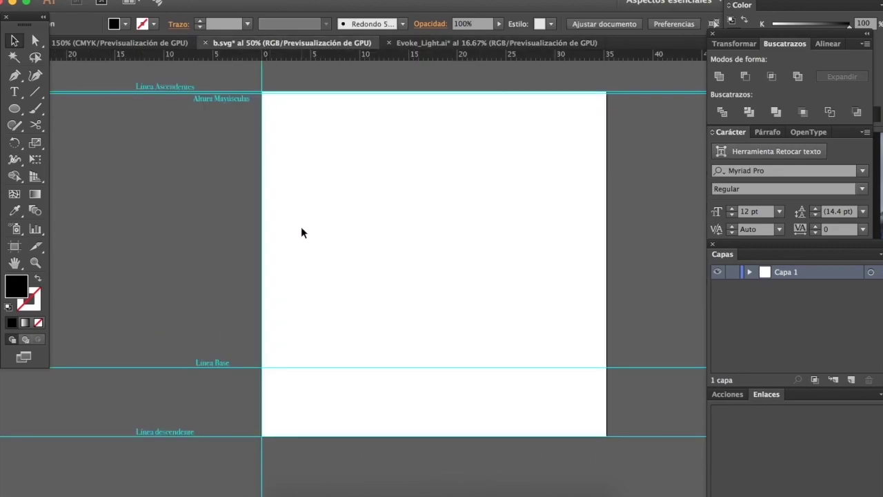
Step: Restore the deleted Altura x guide and its label, and clear the capital A from the b.svg artboard
{"action": "key", "text": "ctrl+v"}
{"action": "key", "text": "Delete"}
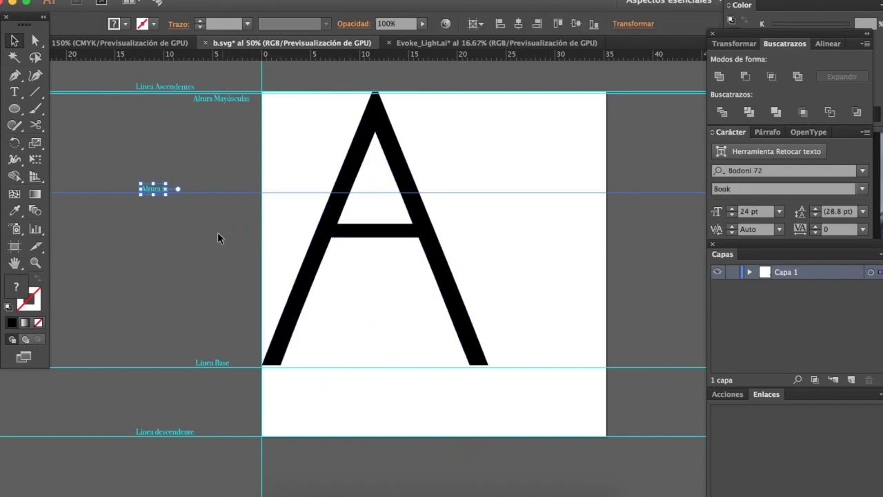
{"action": "left_click", "coordinate": [235, 235]}
{"action": "left_click", "coordinate": [320, 249]}
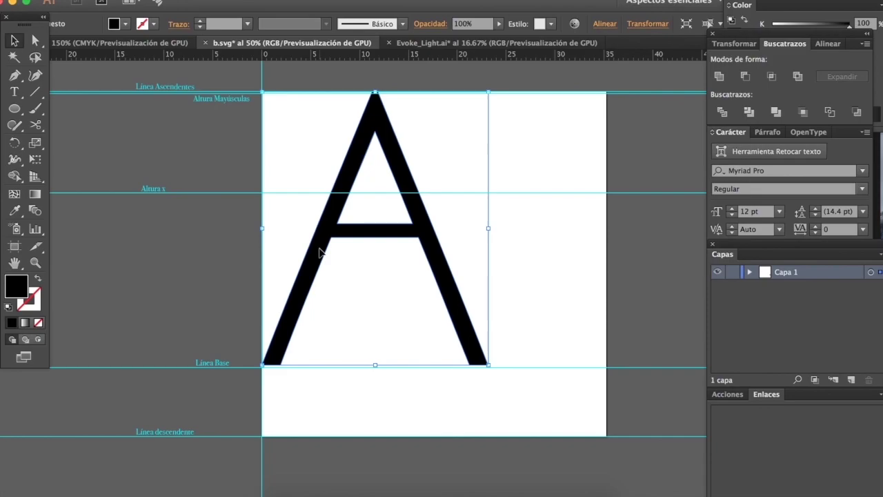
{"action": "key", "text": "Delete"}
Step: Try a pasted lowercase i against the artboard's left edge and the Altura x guide, and remove it from the template
{"action": "key", "text": "super+v"}
{"action": "left_click_drag", "start_coordinate": [409, 364], "coordinate": [270, 239]}
{"action": "scroll", "coordinate": [281, 200], "scroll_direction": "up", "scroll_amount": 5}
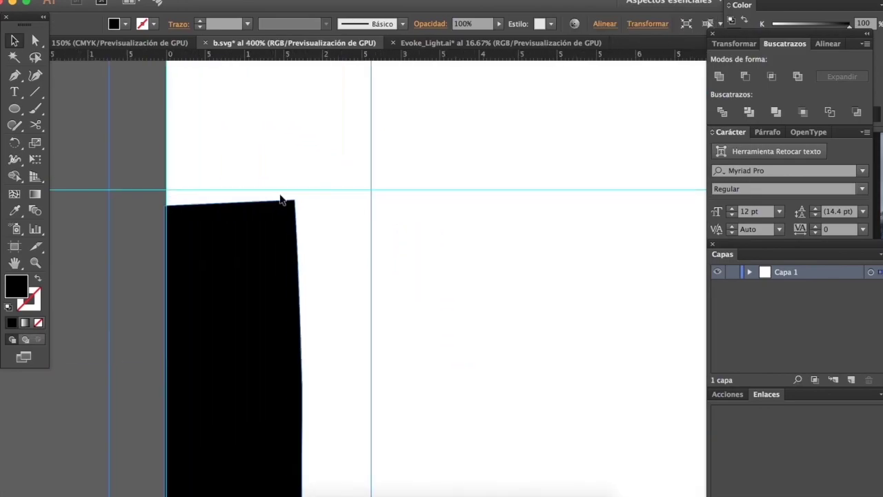
{"action": "left_click", "coordinate": [393, 196]}
{"action": "scroll", "coordinate": [395, 186], "scroll_direction": "left", "scroll_amount": 5}
{"action": "scroll", "coordinate": [394, 186], "scroll_direction": "left", "scroll_amount": 6}
{"action": "scroll", "coordinate": [394, 187], "scroll_direction": "down", "scroll_amount": 2}
{"action": "left_click_drag", "start_coordinate": [81, 190], "coordinate": [83, 195]}
{"action": "left_click", "coordinate": [287, 297]}
{"action": "scroll", "coordinate": [288, 296], "scroll_direction": "down", "scroll_amount": 3}
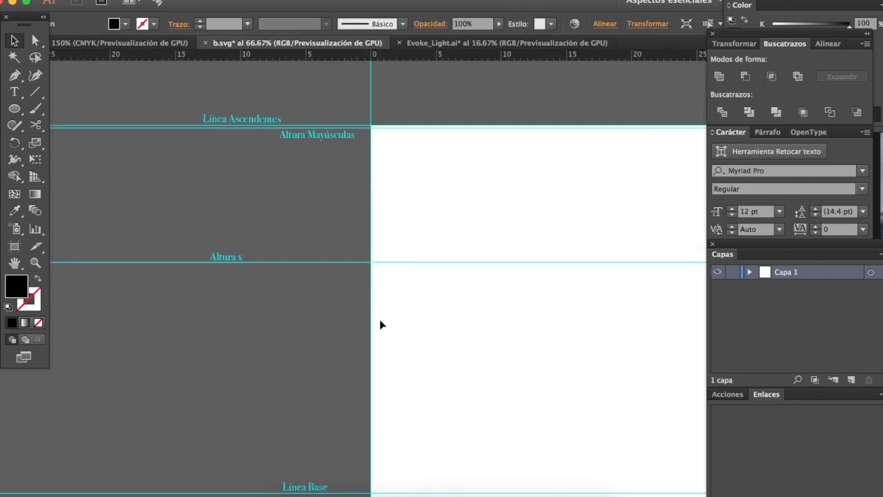
Step: Copy the lowercase j from the Evoke_Light.ai alphabet and paste it onto the b.svg artboard
{"action": "scroll", "coordinate": [381, 325], "scroll_direction": "down", "scroll_amount": 3}
{"action": "scroll", "coordinate": [381, 324], "scroll_direction": "right", "scroll_amount": 2}
{"action": "left_click", "coordinate": [454, 40]}
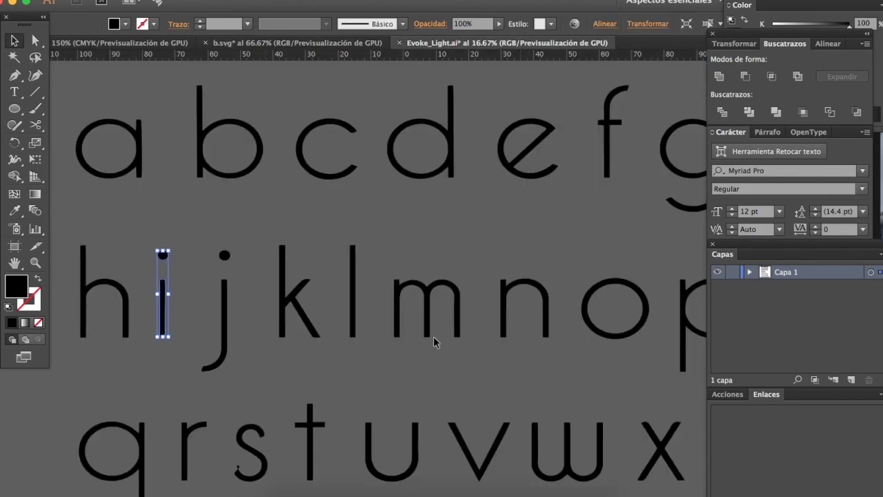
{"action": "left_click", "coordinate": [226, 304]}
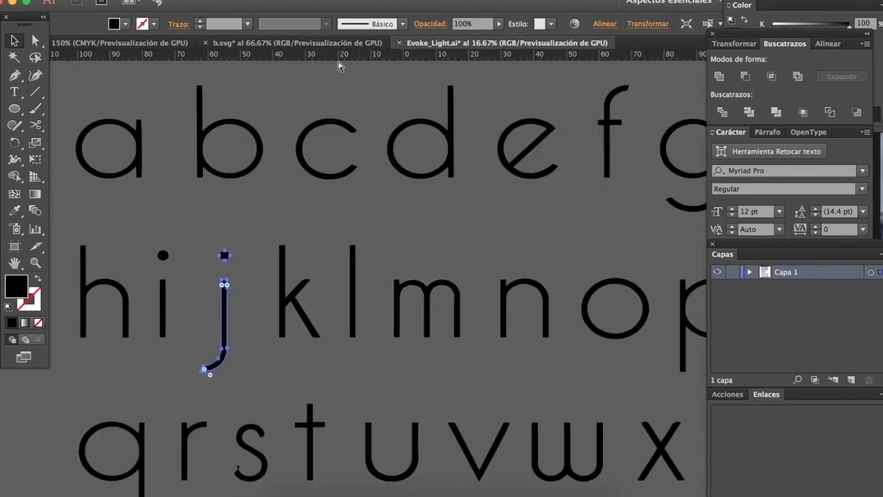
{"action": "left_click", "coordinate": [327, 43]}
{"action": "key", "text": "super+v"}
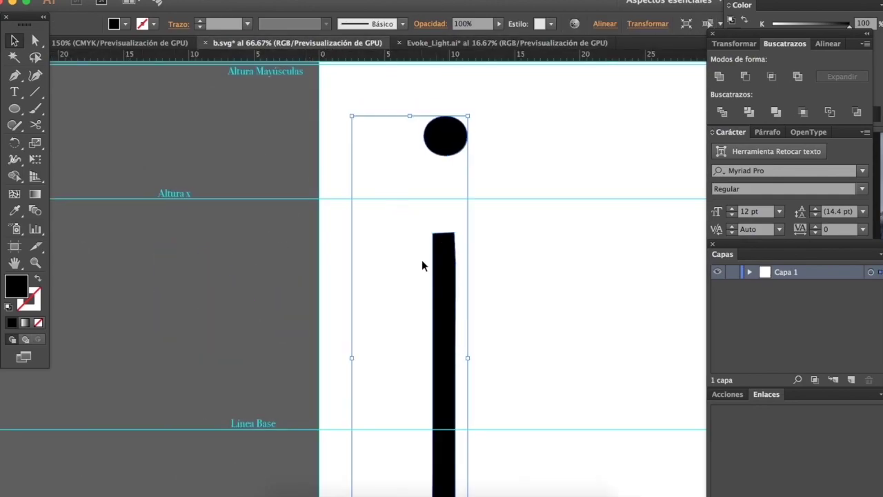
Step: Align the lowercase j's stem top with the Altura x guide and its tail with the artboard's left edge
{"action": "scroll", "coordinate": [421, 259], "scroll_direction": "down", "scroll_amount": 3}
{"action": "scroll", "coordinate": [422, 259], "scroll_direction": "right", "scroll_amount": 1}
{"action": "mouse_move", "coordinate": [407, 280]}
{"action": "left_mouse_down"}
{"action": "mouse_move", "coordinate": [366, 278]}
{"action": "mouse_move", "coordinate": [399, 273]}
{"action": "left_mouse_up"}
{"action": "left_click", "coordinate": [461, 284]}
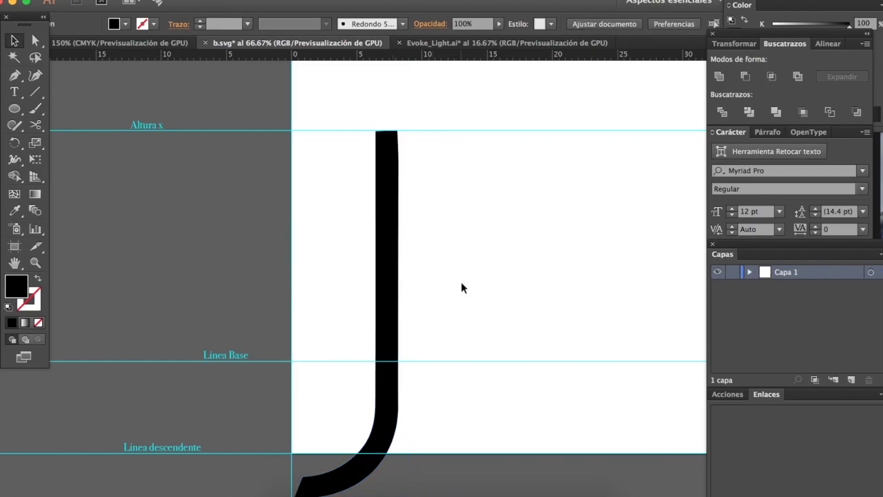
Step: Examine how the lowercase j sits against the ascender, capital-height, x-height, baseline and descender guides
{"action": "key", "text": "super+minus"}
{"action": "scroll", "coordinate": [461, 291], "scroll_direction": "right", "scroll_amount": 5}
{"action": "scroll", "coordinate": [461, 292], "scroll_direction": "up", "scroll_amount": 2}
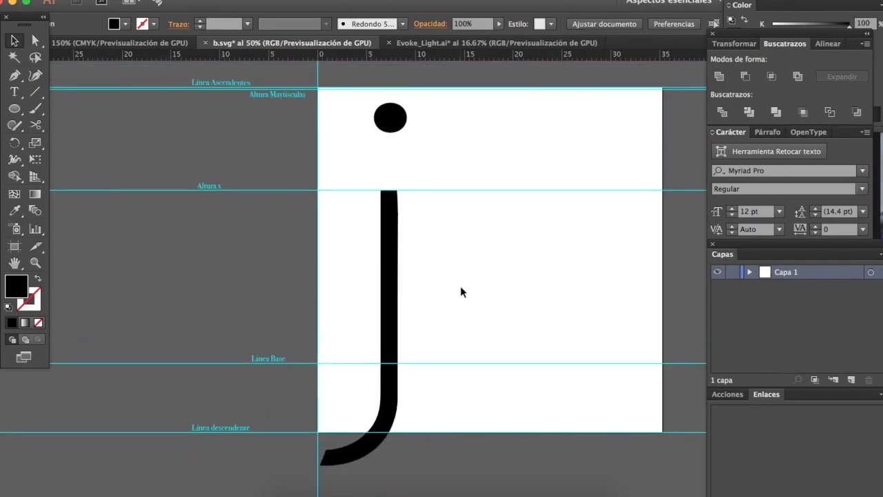
{"action": "scroll", "coordinate": [449, 286], "scroll_direction": "right", "scroll_amount": 2}
{"action": "scroll", "coordinate": [414, 317], "scroll_direction": "down", "scroll_amount": 1}
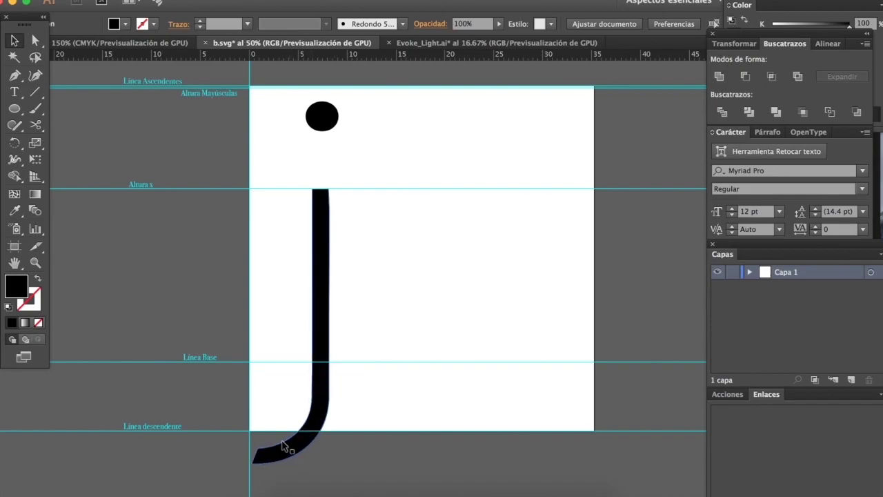
{"action": "scroll", "coordinate": [222, 438], "scroll_direction": "down", "scroll_amount": 1}
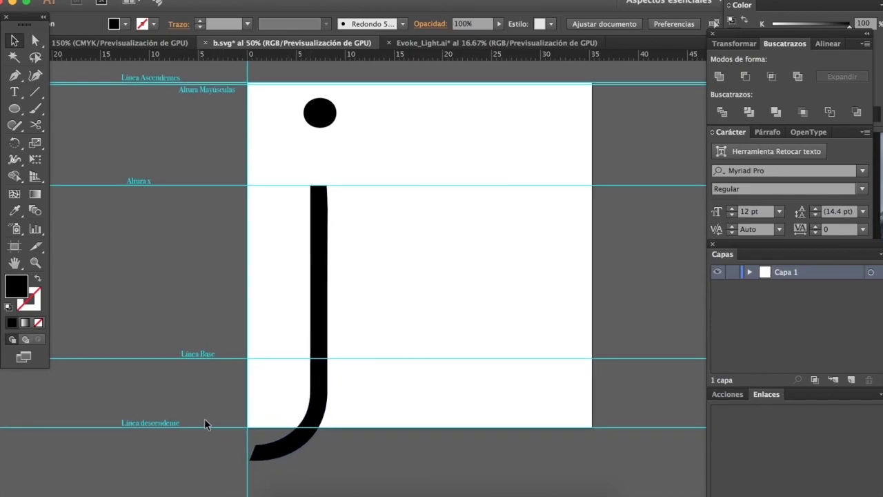
{"action": "left_click", "coordinate": [295, 435]}
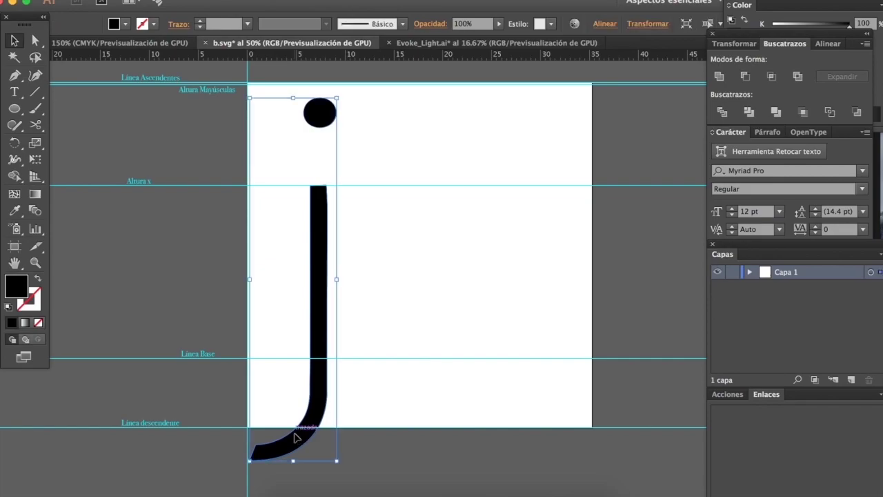
{"action": "left_click", "coordinate": [366, 433]}
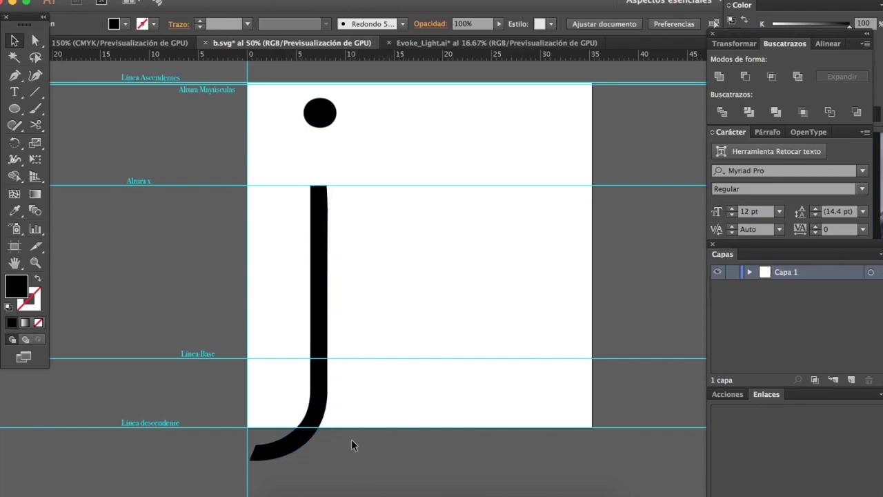
{"action": "scroll", "coordinate": [351, 453], "scroll_direction": "up", "scroll_amount": 5}
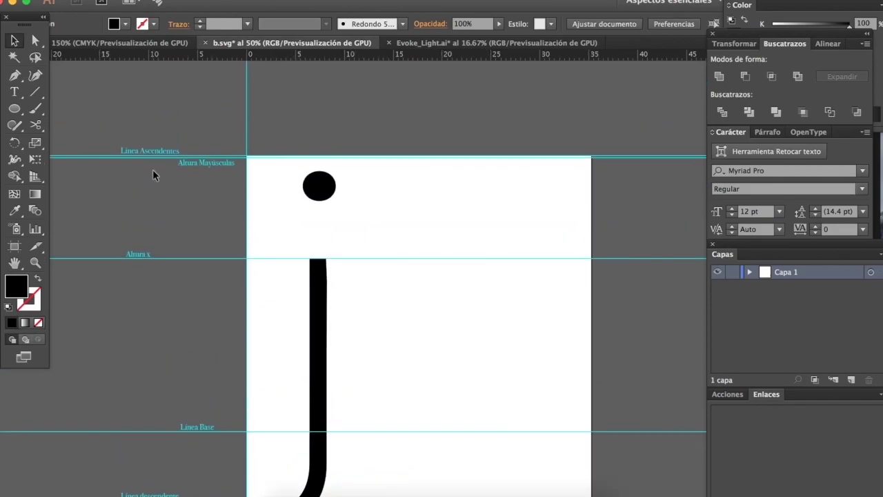
{"action": "left_click", "coordinate": [202, 164]}
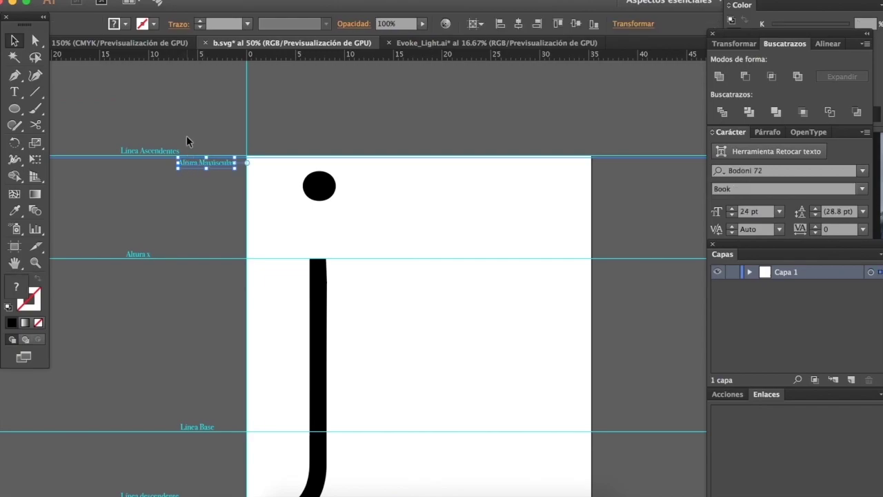
{"action": "left_click", "coordinate": [187, 135]}
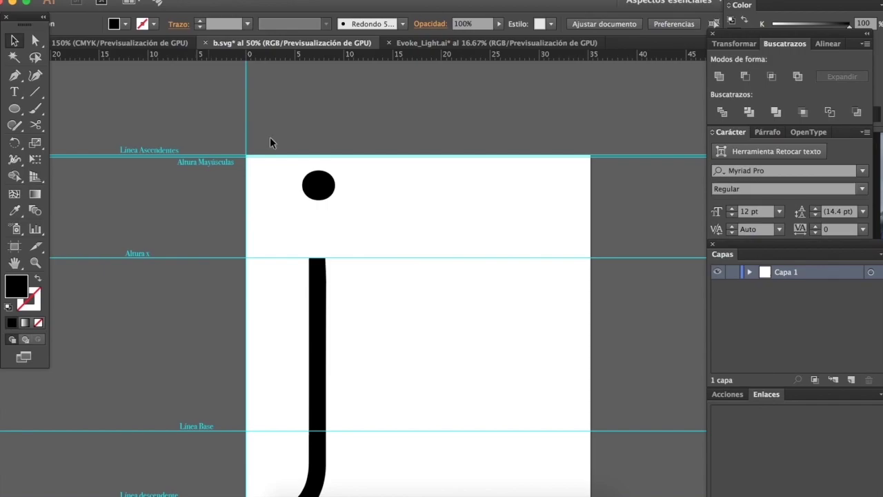
{"action": "scroll", "coordinate": [294, 137], "scroll_direction": "down", "scroll_amount": 1}
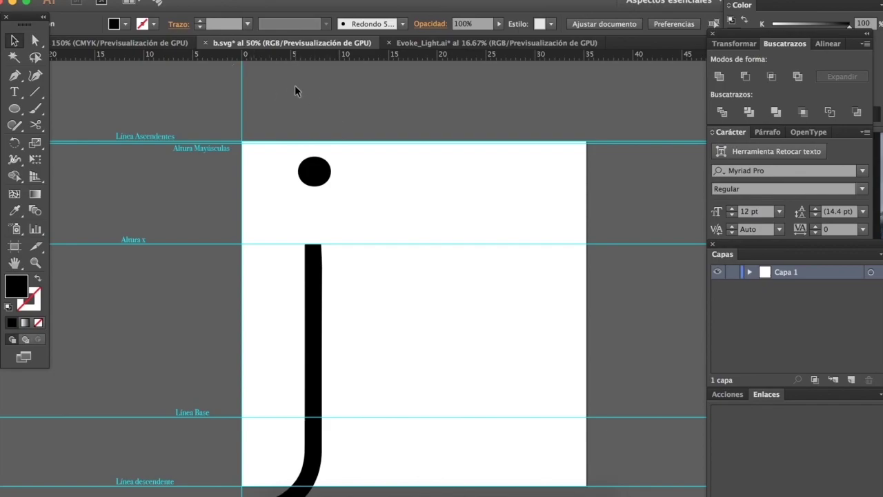
{"action": "scroll", "coordinate": [316, 90], "scroll_direction": "down", "scroll_amount": 5}
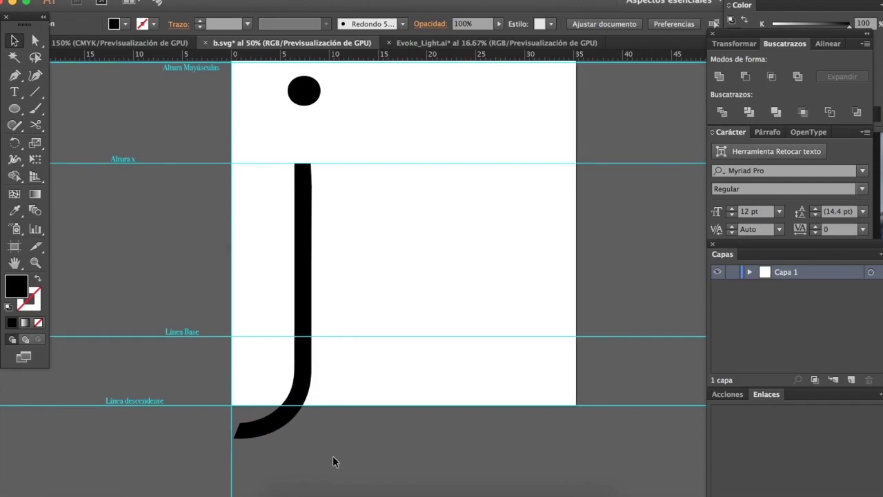
{"action": "scroll", "coordinate": [332, 456], "scroll_direction": "down", "scroll_amount": 1}
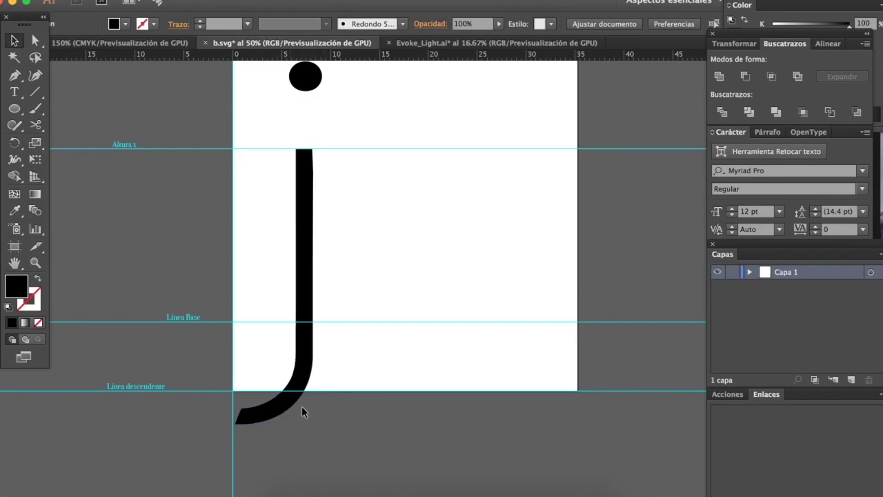
{"action": "scroll", "coordinate": [309, 405], "scroll_direction": "up", "scroll_amount": 4}
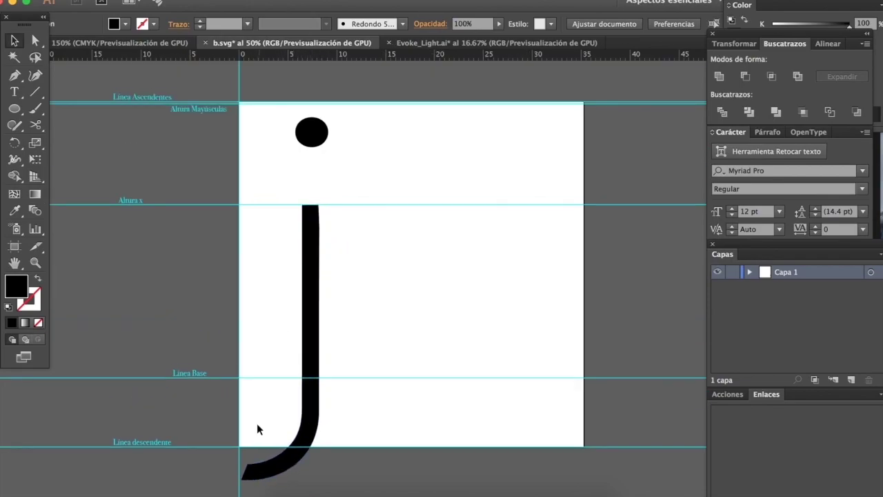
{"action": "left_click", "coordinate": [314, 282]}
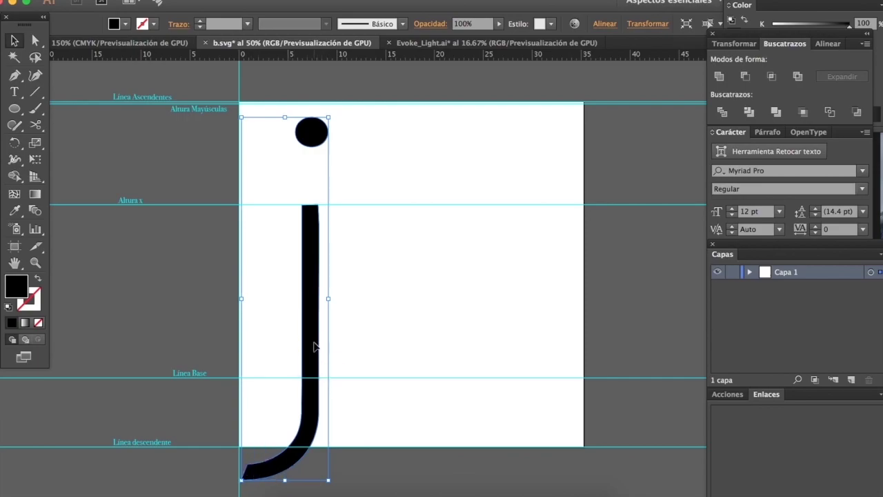
{"action": "left_click", "coordinate": [341, 473]}
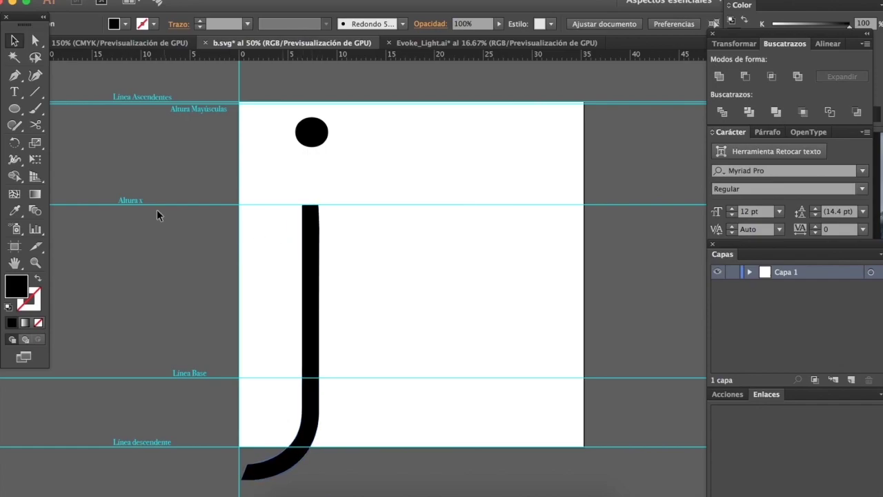
Step: Delete the lowercase j from the b.svg artboard
{"action": "left_click", "coordinate": [126, 194]}
{"action": "left_click", "coordinate": [221, 202]}
{"action": "left_click", "coordinate": [310, 235]}
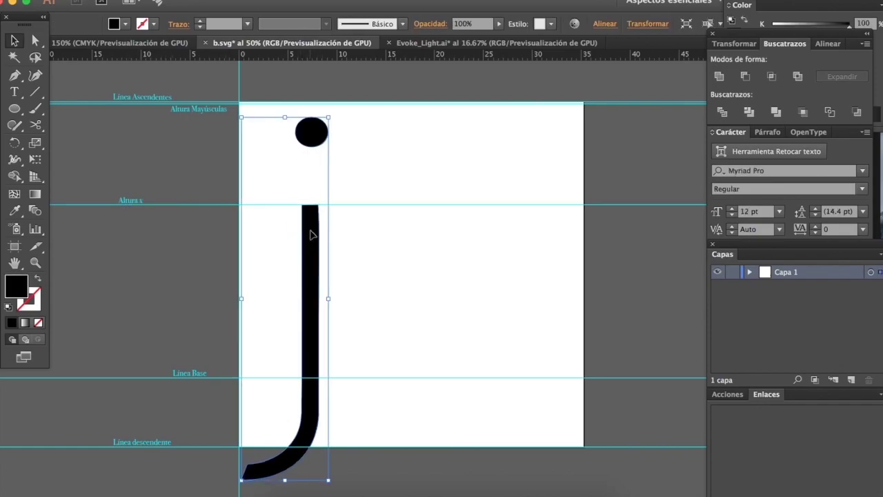
{"action": "key", "text": "Delete"}
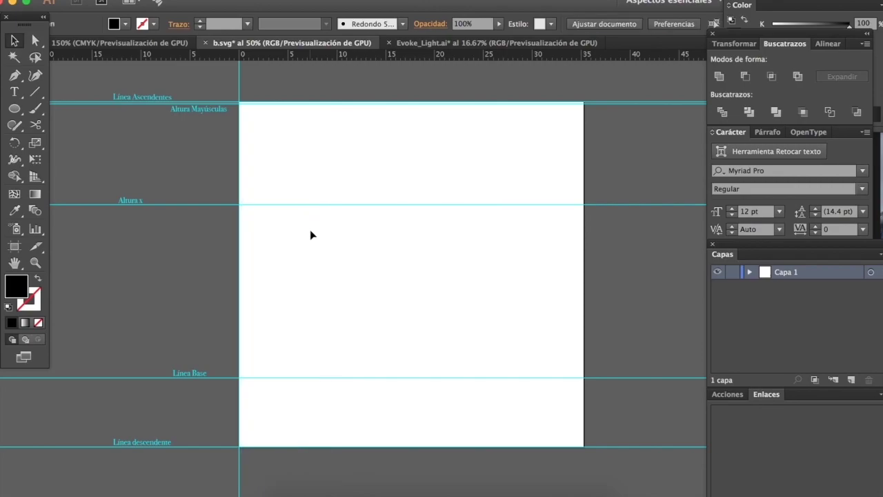
Step: Switch to the Evoke_Light.ai alphabet and try to reopen Evoke_Light.ai from the recent files
{"action": "left_click", "coordinate": [409, 39]}
{"action": "left_click", "coordinate": [209, 210]}
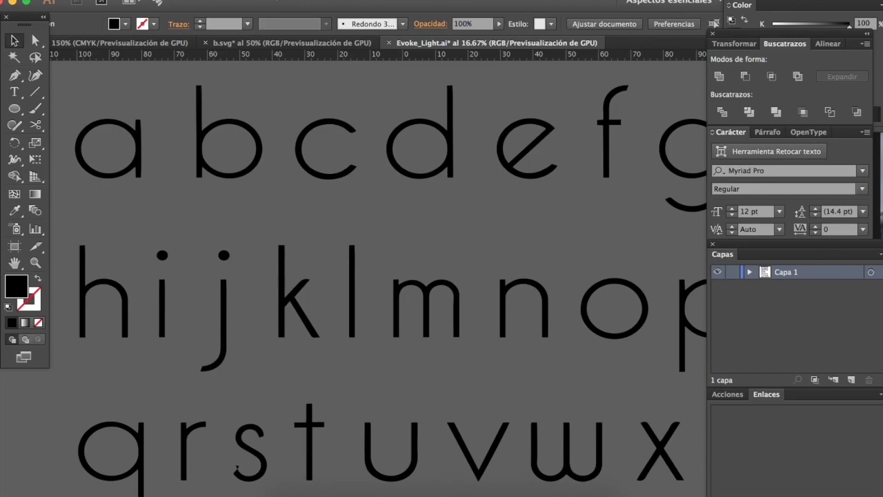
{"action": "scroll", "coordinate": [273, 125], "scroll_direction": "up", "scroll_amount": 2}
{"action": "scroll", "coordinate": [274, 125], "scroll_direction": "right", "scroll_amount": 2}
{"action": "scroll", "coordinate": [274, 124], "scroll_direction": "down", "scroll_amount": 1}
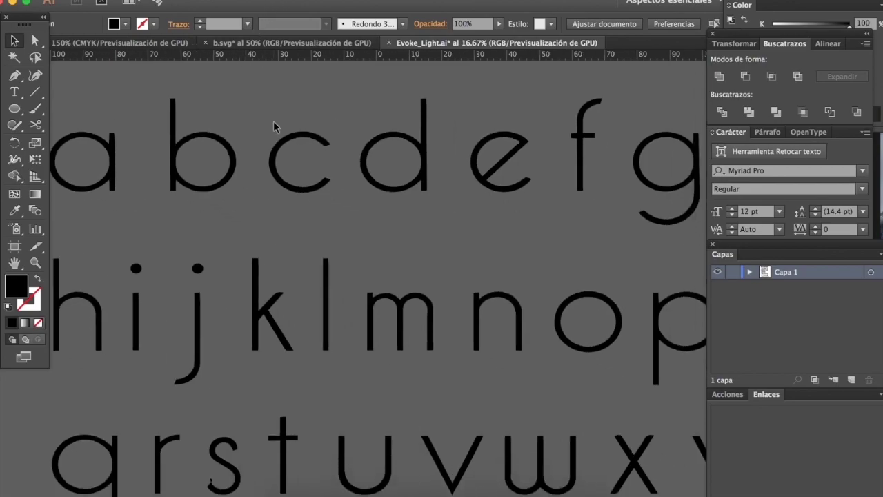
{"action": "left_click", "coordinate": [157, 2]}
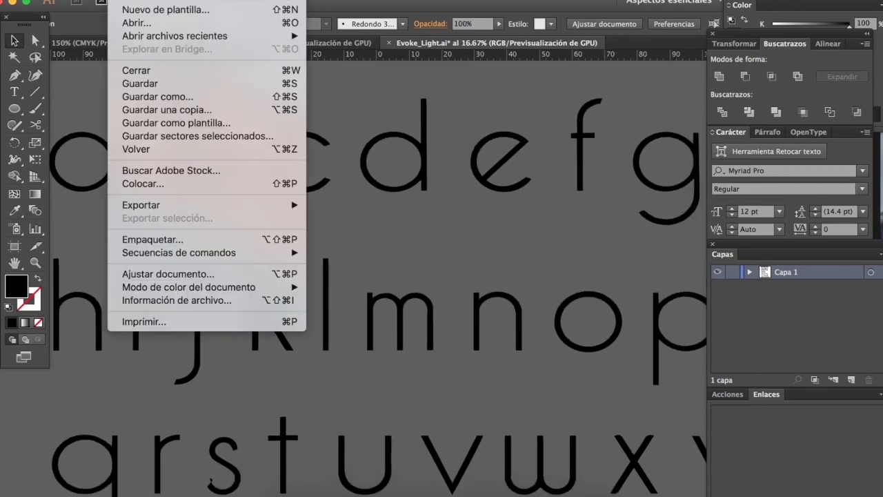
{"action": "mouse_move", "coordinate": [190, 40]}
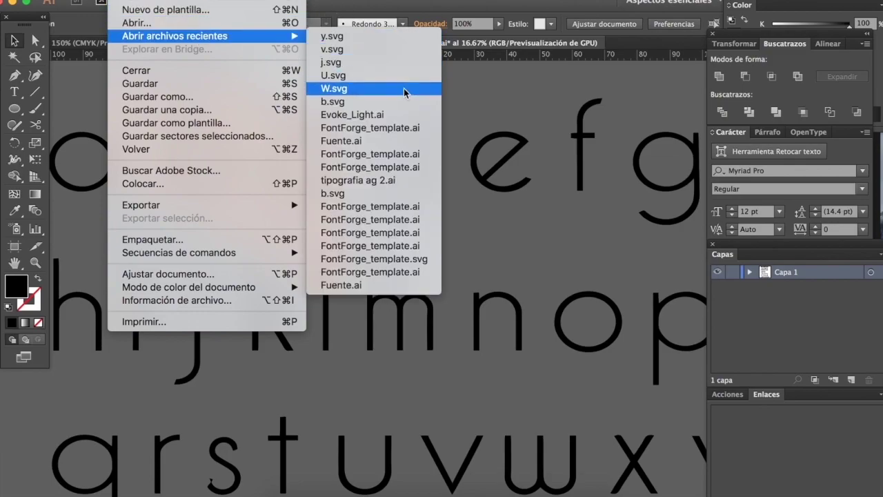
{"action": "left_click", "coordinate": [411, 117]}
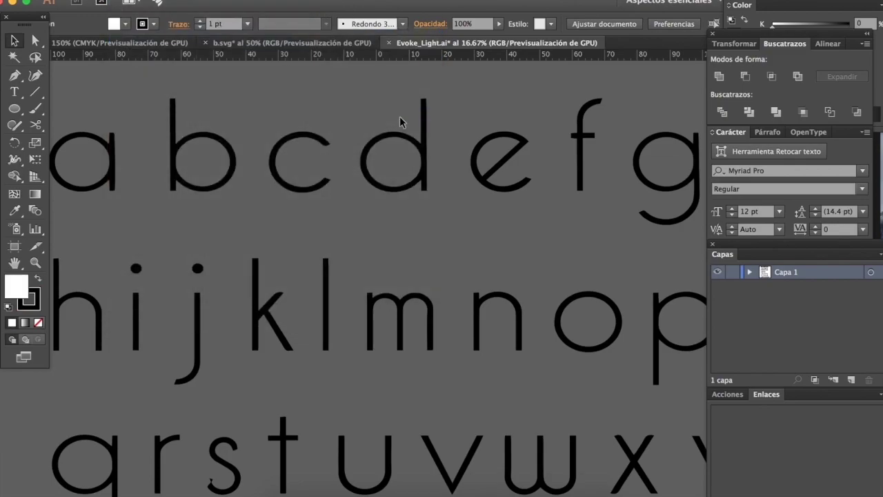
Step: Save the scaled alphabet as Evoke_Light_escala.ai in the Fuente folder, in Illustrator CC format with the default options
{"action": "left_click", "coordinate": [131, 2]}
{"action": "left_click", "coordinate": [185, 97]}
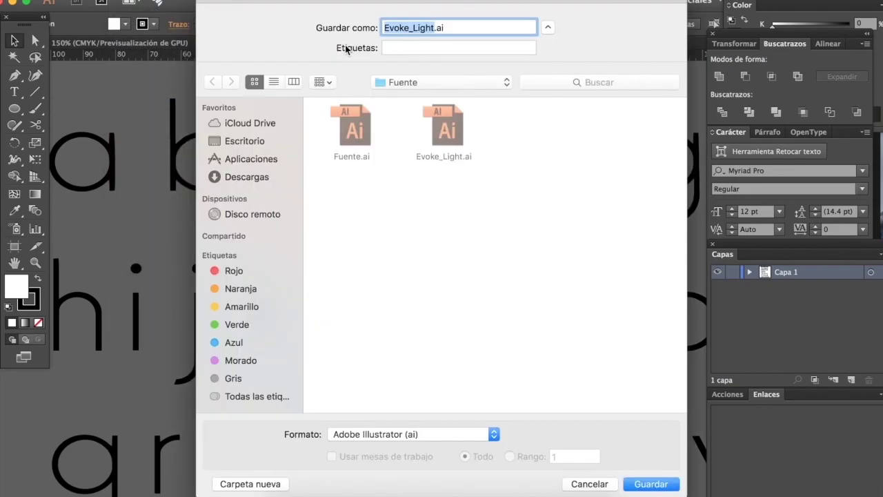
{"action": "left_click", "coordinate": [435, 27]}
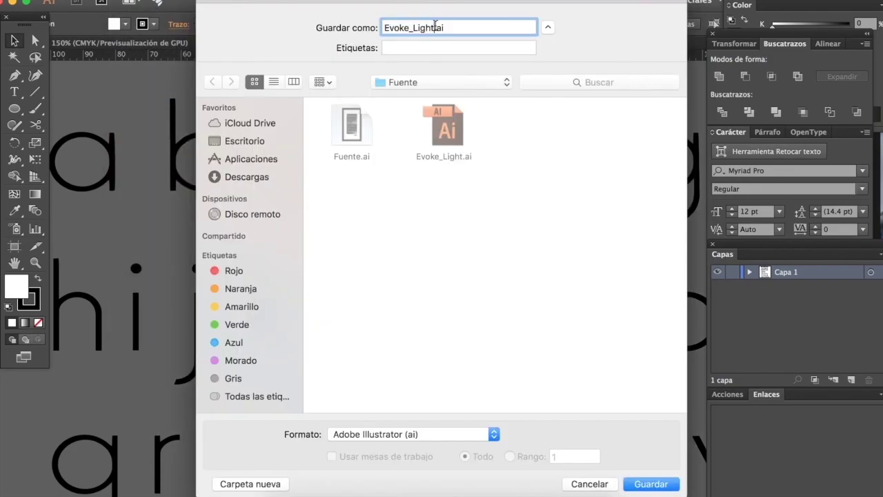
{"action": "type", "text": "_ESCALA"}
{"action": "key", "text": "BackSpace"}
{"action": "key", "text": "BackSpace"}
{"action": "key", "text": "BackSpace"}
{"action": "key", "text": "BackSpace"}
{"action": "key", "text": "BackSpace"}
{"action": "key", "text": "BackSpace"}
{"action": "type", "text": "escala"}
{"action": "left_click", "coordinate": [651, 485]}
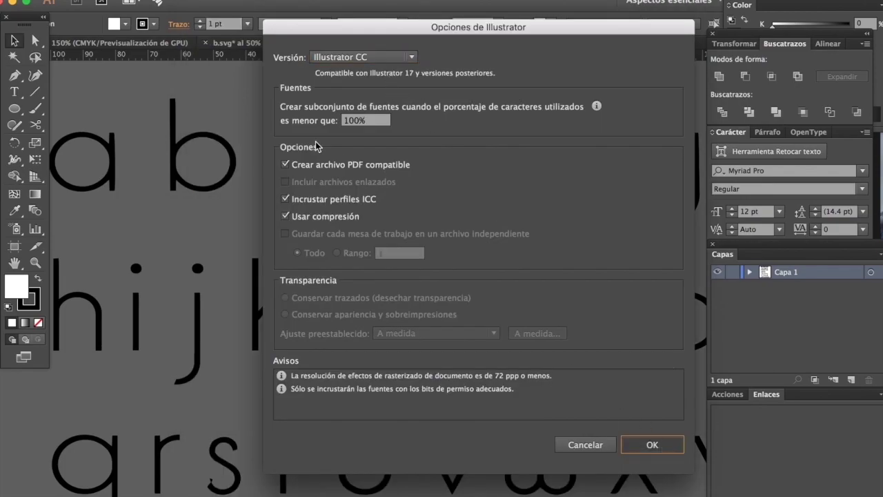
{"action": "key", "text": "Return"}
Step: Open the original Evoke_Light.ai from the recent files and view its capital letters G to N up close
{"action": "left_click", "coordinate": [127, 0]}
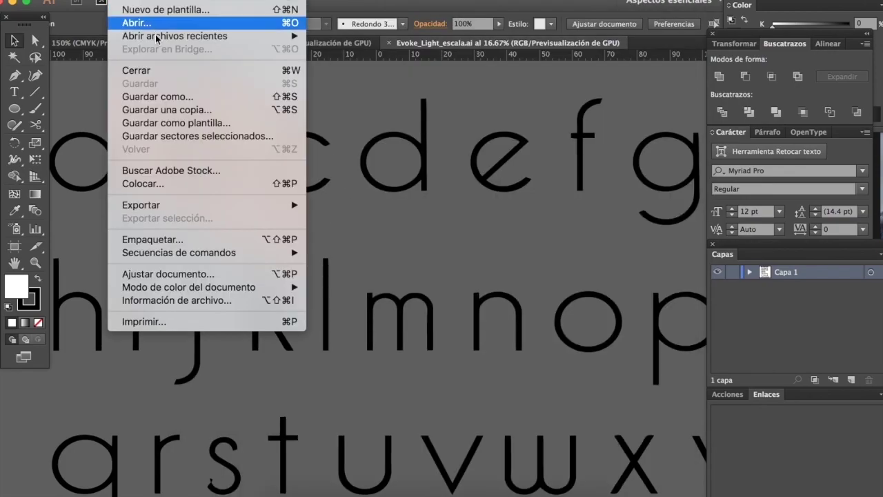
{"action": "mouse_move", "coordinate": [220, 39]}
{"action": "left_click", "coordinate": [357, 39]}
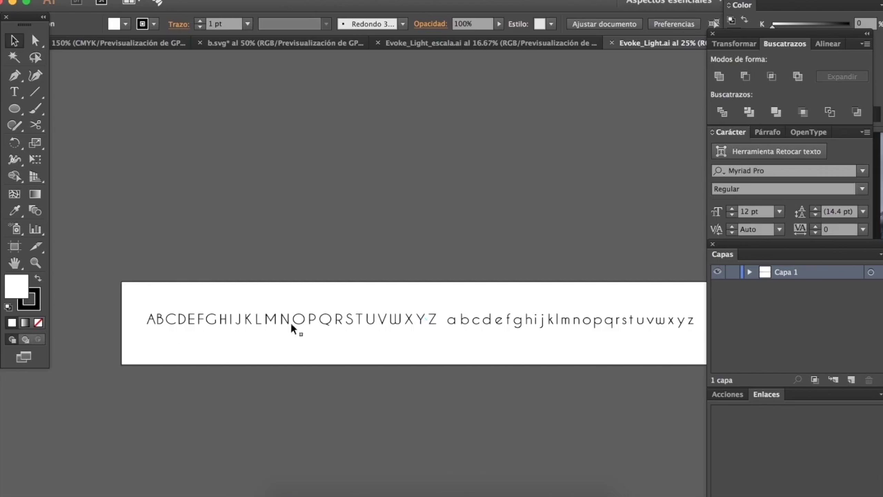
{"action": "scroll", "coordinate": [210, 341], "scroll_direction": "up", "scroll_amount": 4}
{"action": "scroll", "coordinate": [210, 341], "scroll_direction": "up", "scroll_amount": 3}
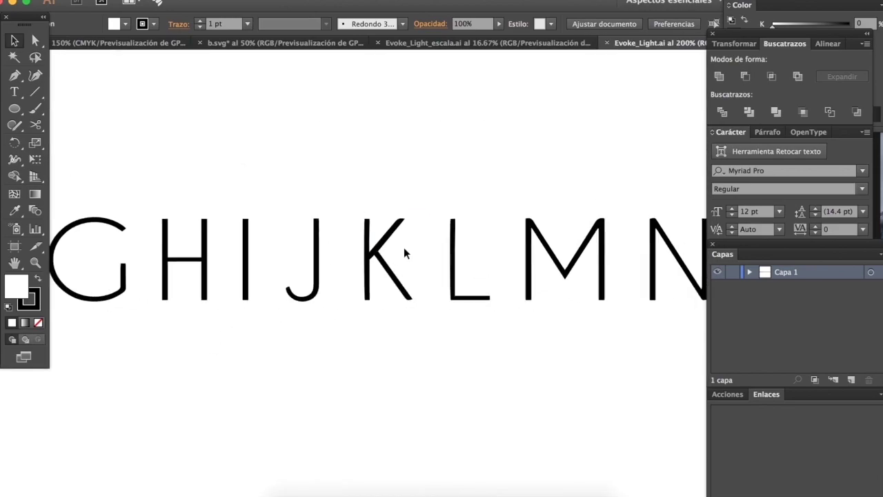
Step: Examine the remaining capital letters of the Evoke_Light alphabet through Z, looking closely at V, W and X
{"action": "scroll", "coordinate": [403, 251], "scroll_direction": "right", "scroll_amount": 10}
{"action": "scroll", "coordinate": [405, 253], "scroll_direction": "right", "scroll_amount": 10}
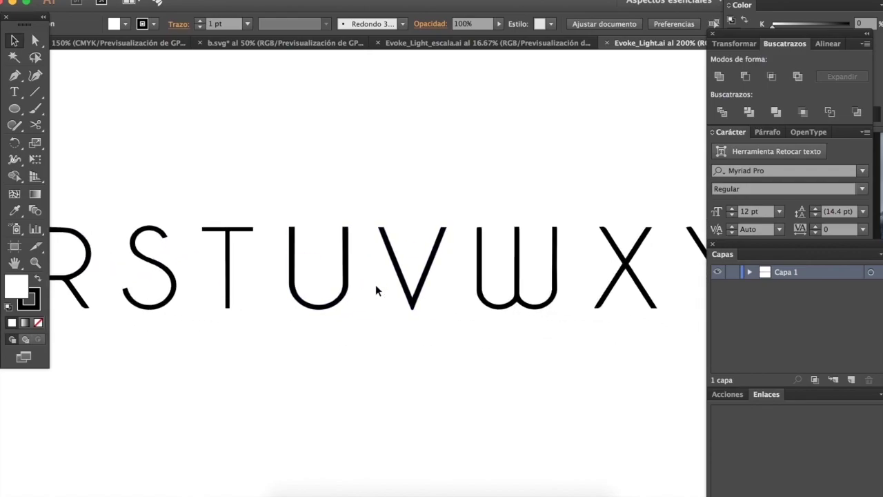
{"action": "scroll", "coordinate": [376, 288], "scroll_direction": "right", "scroll_amount": 8}
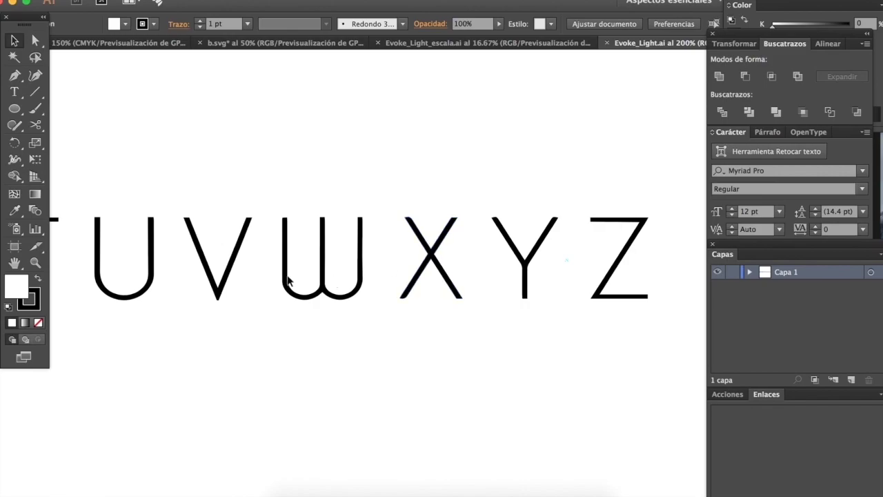
{"action": "scroll", "coordinate": [244, 238], "scroll_direction": "up", "scroll_amount": 2}
{"action": "scroll", "coordinate": [252, 221], "scroll_direction": "down", "scroll_amount": 1}
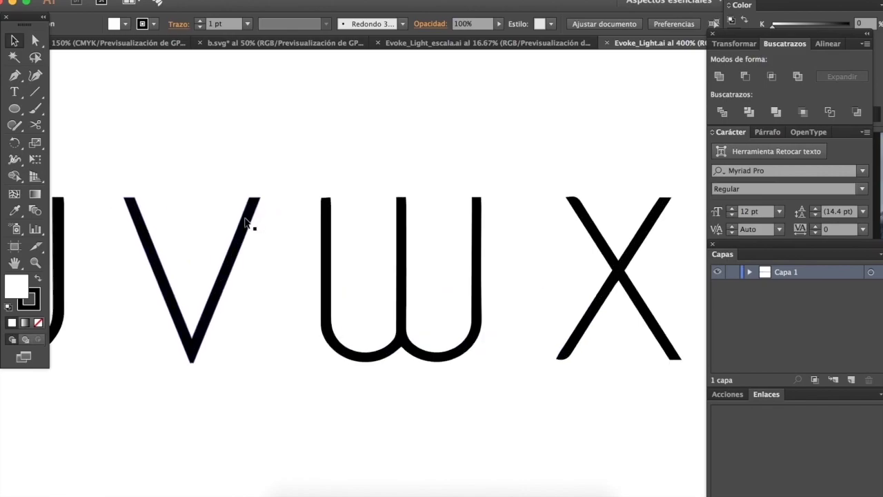
{"action": "scroll", "coordinate": [250, 227], "scroll_direction": "up", "scroll_amount": 1}
{"action": "scroll", "coordinate": [255, 222], "scroll_direction": "down", "scroll_amount": 2}
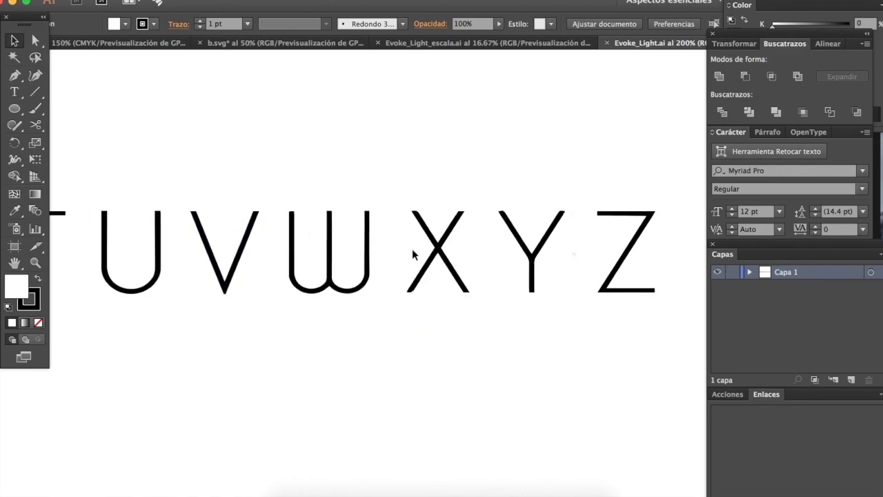
Step: Examine the lowercase letters of Evoke_Light.ai from a onward, and return to the start of the capitals
{"action": "scroll", "coordinate": [412, 249], "scroll_direction": "right", "scroll_amount": 10}
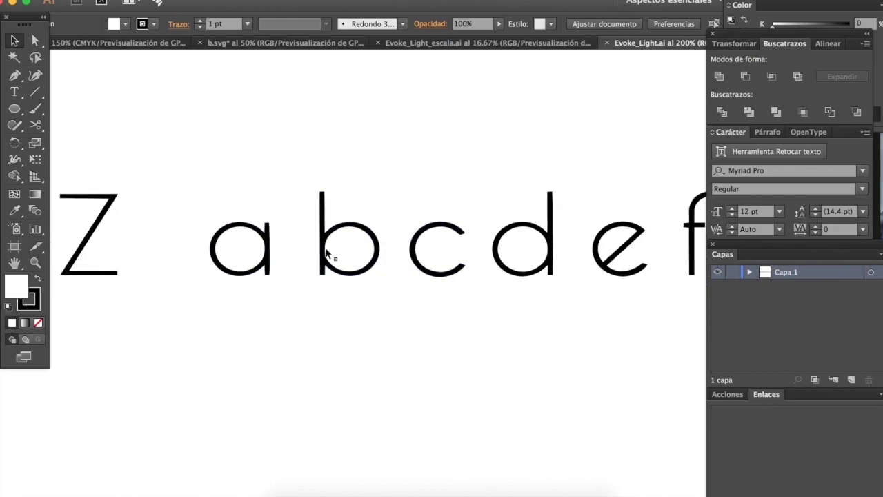
{"action": "scroll", "coordinate": [634, 241], "scroll_direction": "right", "scroll_amount": 10}
{"action": "scroll", "coordinate": [638, 246], "scroll_direction": "right", "scroll_amount": 8}
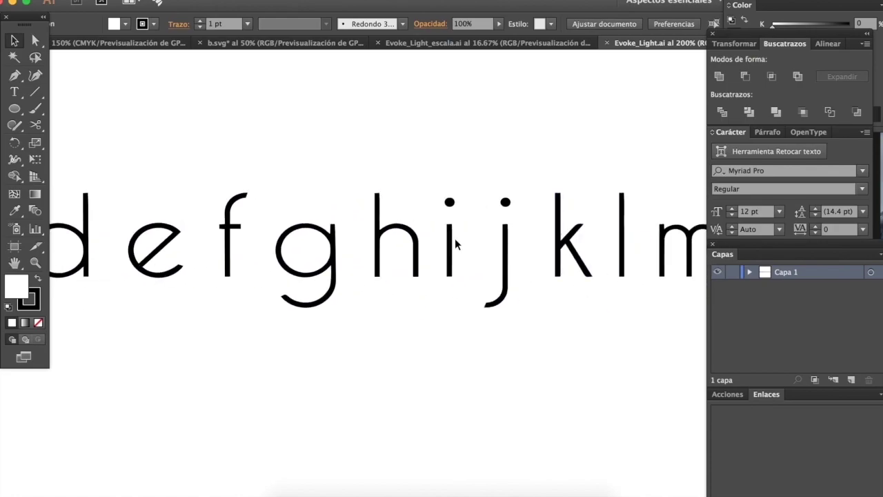
{"action": "scroll", "coordinate": [560, 238], "scroll_direction": "right", "scroll_amount": 10}
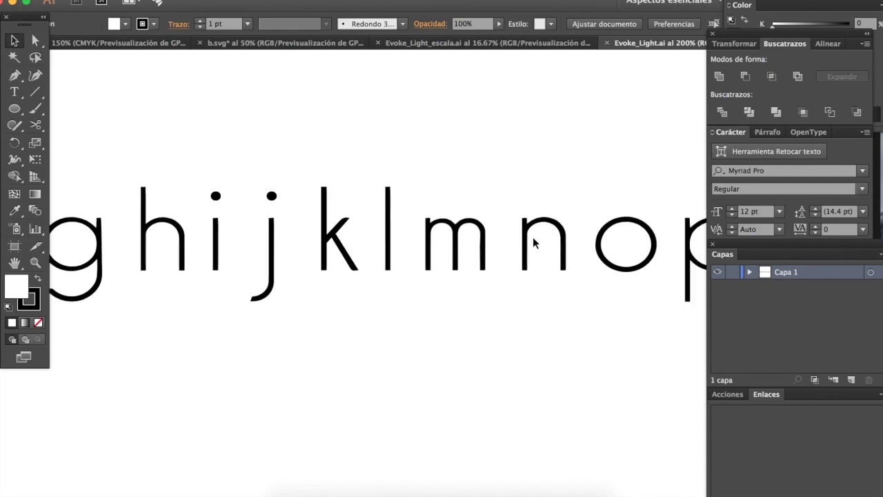
{"action": "scroll", "coordinate": [533, 238], "scroll_direction": "down", "scroll_amount": 3}
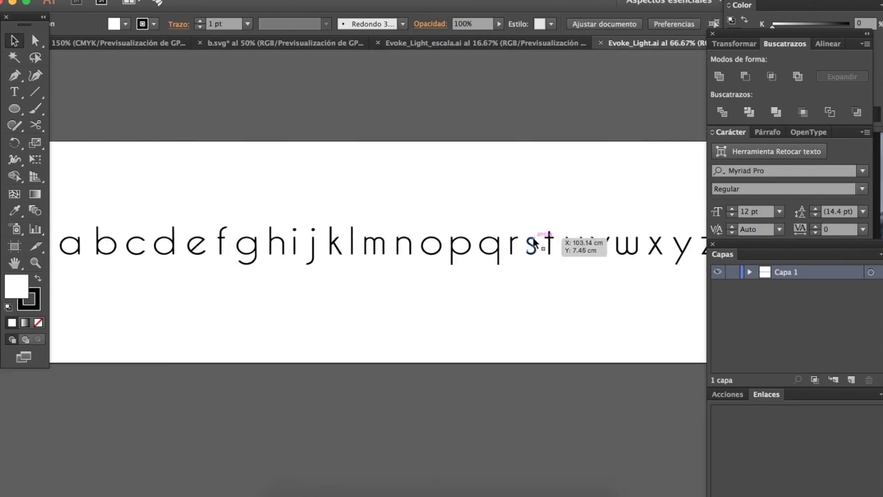
{"action": "scroll", "coordinate": [532, 238], "scroll_direction": "left", "scroll_amount": 15}
{"action": "scroll", "coordinate": [533, 240], "scroll_direction": "right", "scroll_amount": 10}
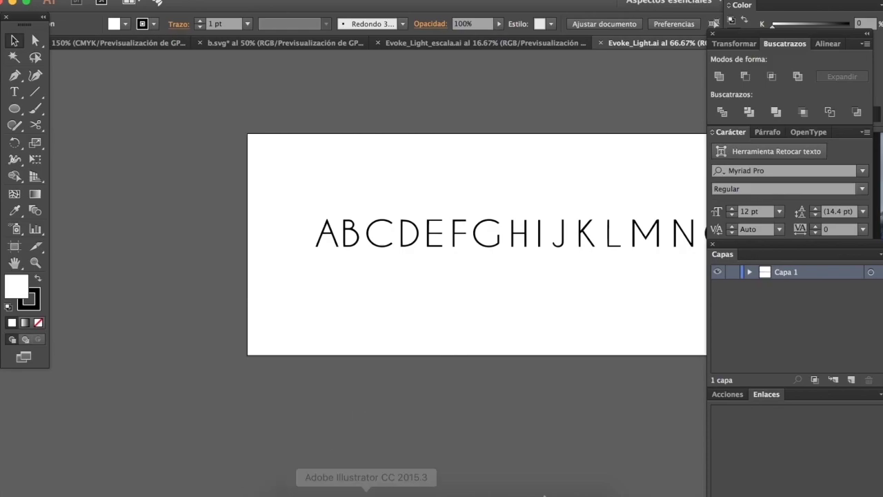
Step: Switch to Finder and open the Glifos folder on the desktop
{"action": "left_click", "coordinate": [579, 491]}
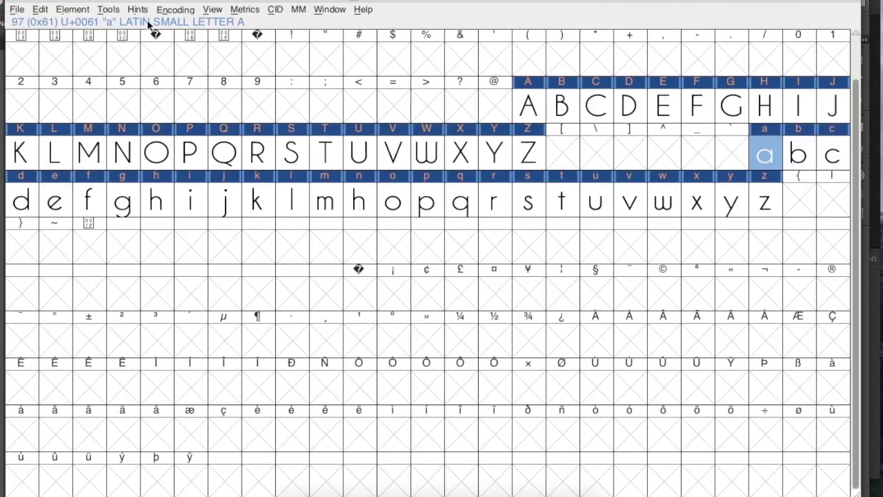
{"action": "left_click", "coordinate": [29, 1]}
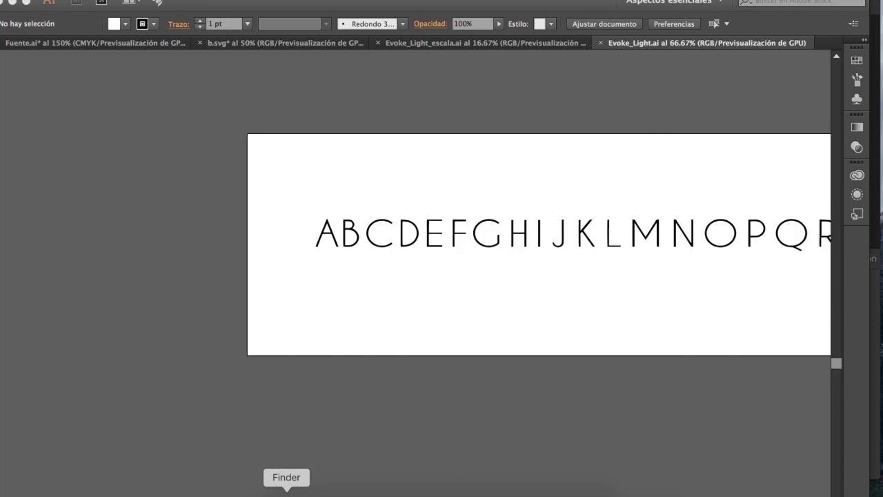
{"action": "left_click", "coordinate": [287, 493]}
{"action": "left_click", "coordinate": [289, 148]}
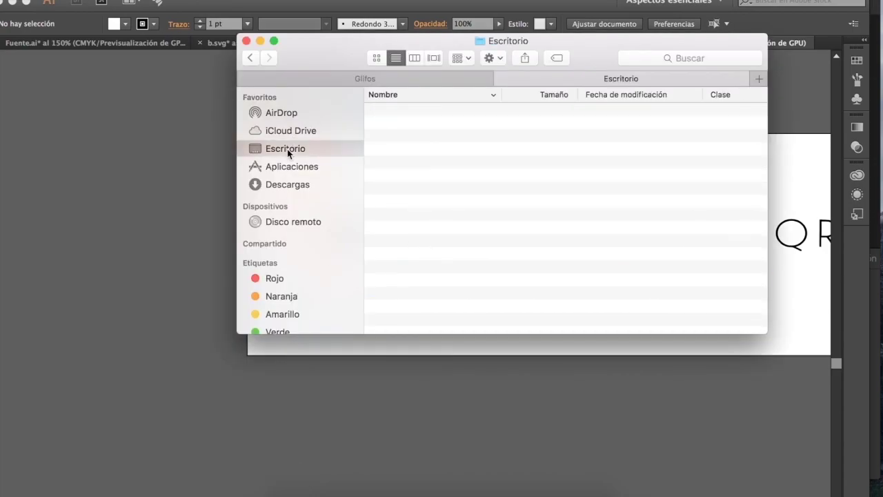
{"action": "left_click", "coordinate": [411, 136]}
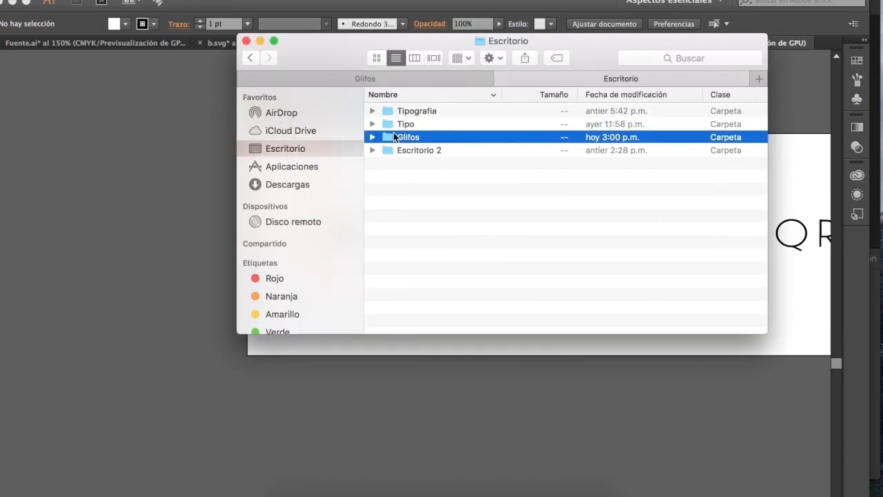
{"action": "double_click", "coordinate": [398, 140]}
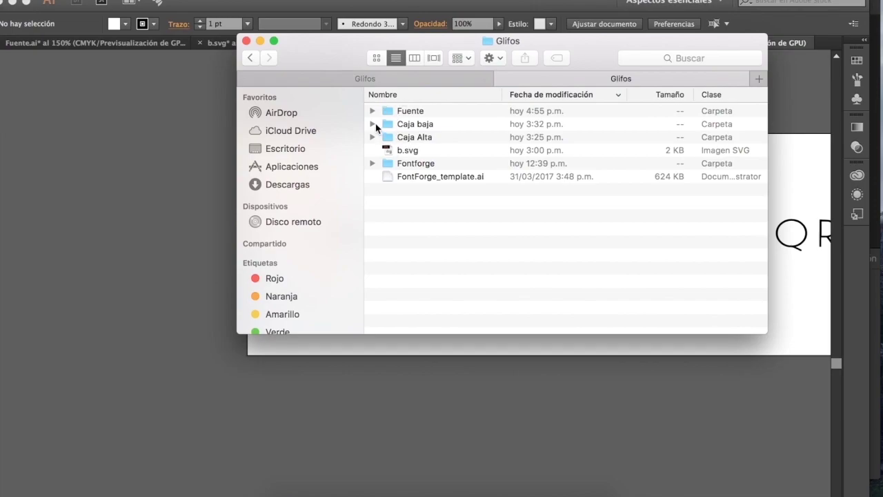
Step: Expand the Fontforge subfolder and preview 3Shapes.png to compare the square, circle and triangle against their guide lines
{"action": "left_click", "coordinate": [372, 111]}
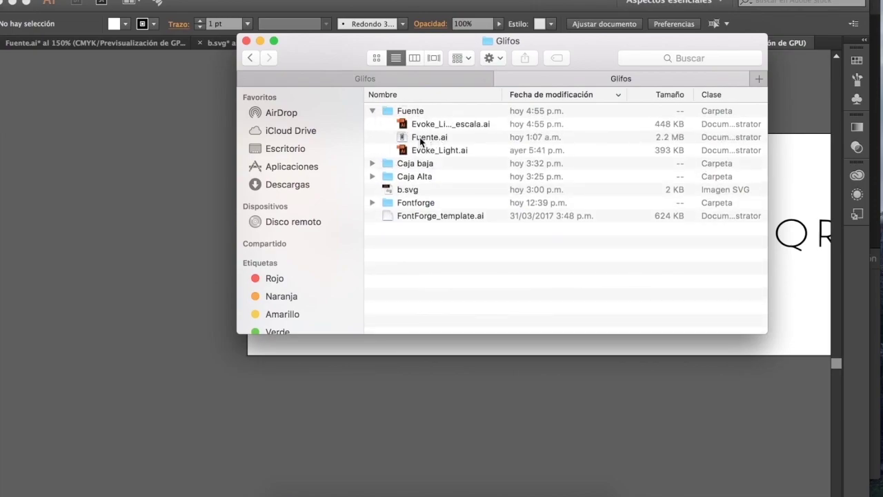
{"action": "left_click", "coordinate": [373, 111]}
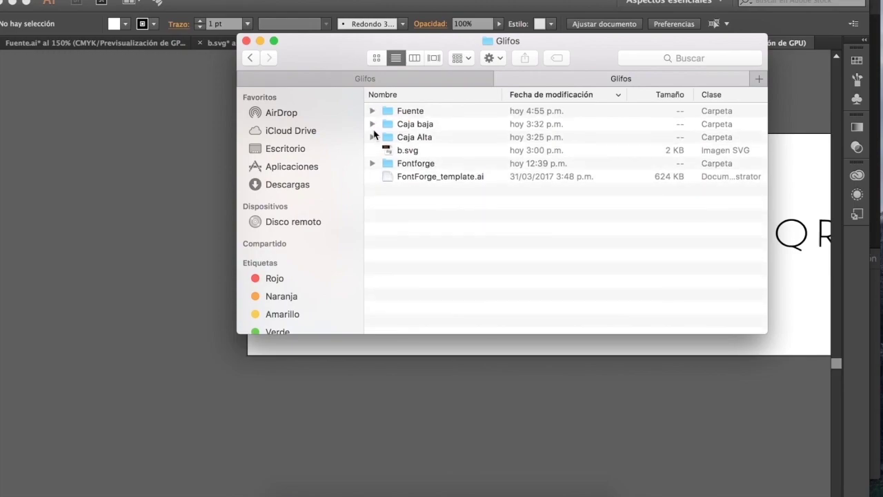
{"action": "left_click", "coordinate": [372, 163]}
{"action": "left_click_drag", "start_coordinate": [329, 67], "coordinate": [344, 79]}
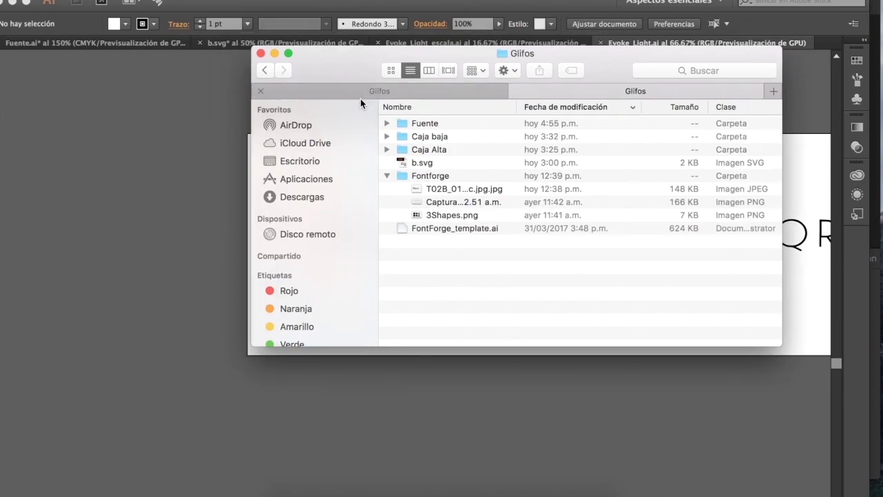
{"action": "left_click", "coordinate": [447, 215]}
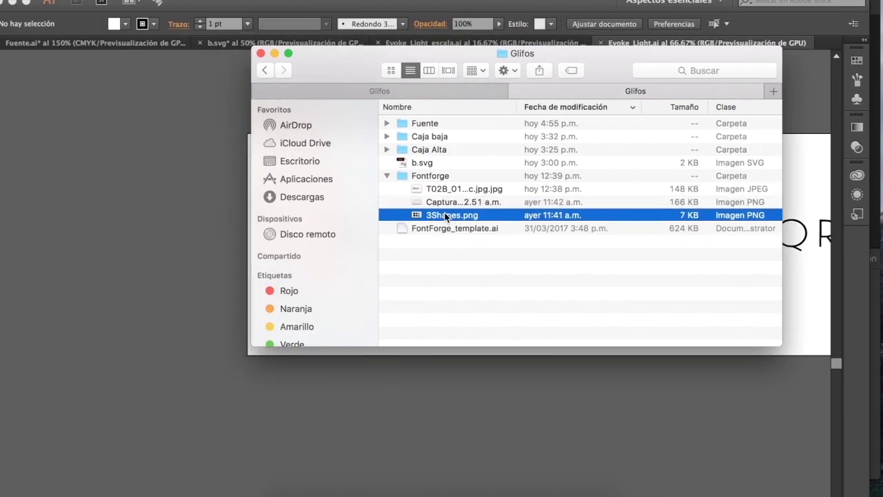
{"action": "key", "text": "space"}
{"action": "left_click_drag", "start_coordinate": [288, 24], "coordinate": [294, 59]}
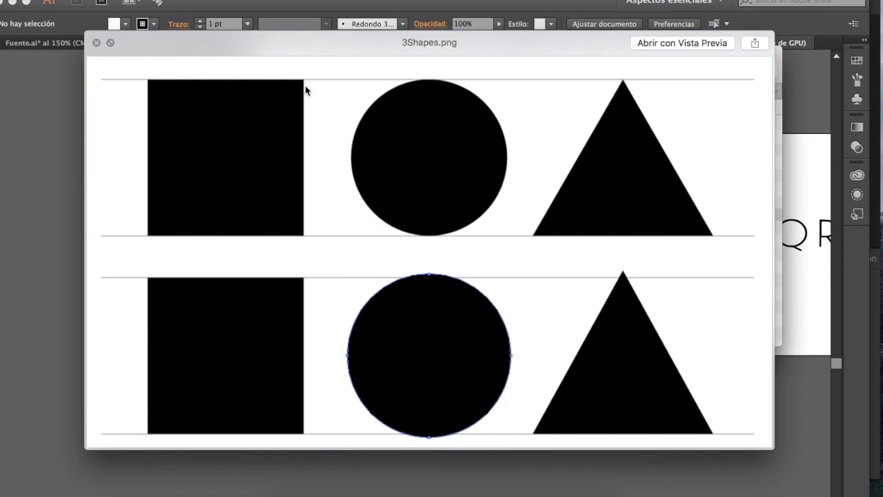
{"action": "left_click_drag", "start_coordinate": [254, 44], "coordinate": [251, 49]}
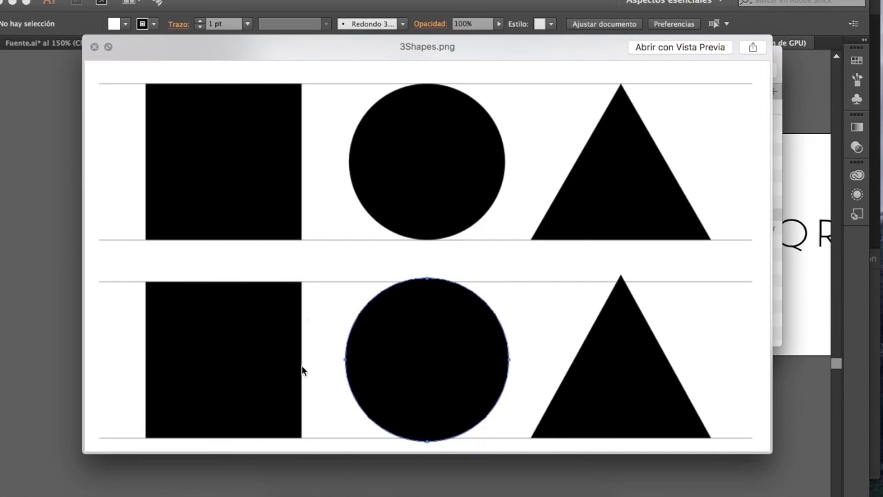
{"action": "left_click", "coordinate": [95, 46]}
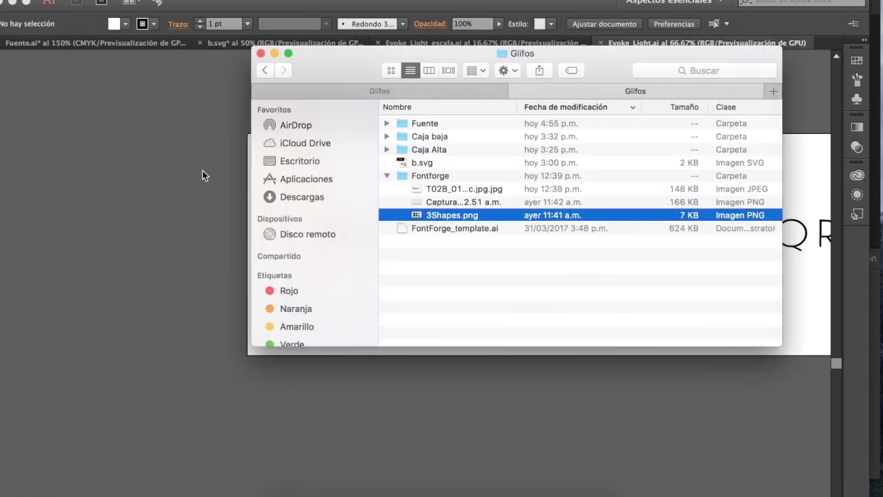
Step: Return to Evoke_Light.ai in Illustrator and examine the capital letters E and F up close
{"action": "left_click", "coordinate": [177, 132]}
{"action": "scroll", "coordinate": [357, 242], "scroll_direction": "up", "scroll_amount": 5}
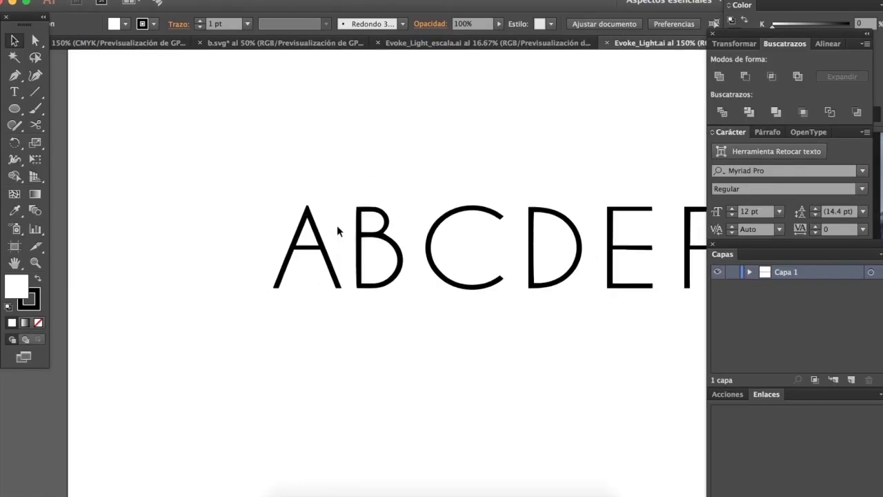
{"action": "scroll", "coordinate": [382, 239], "scroll_direction": "right", "scroll_amount": 2}
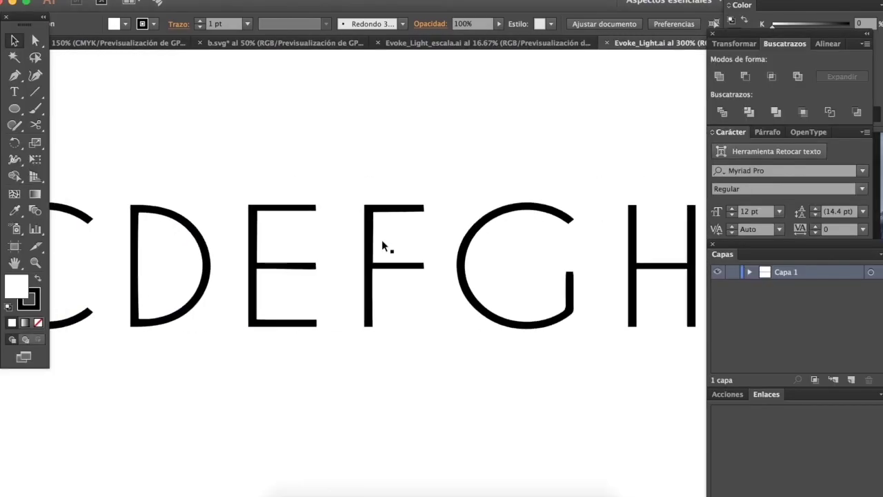
{"action": "scroll", "coordinate": [256, 238], "scroll_direction": "left", "scroll_amount": 1}
{"action": "scroll", "coordinate": [317, 274], "scroll_direction": "up", "scroll_amount": 1}
{"action": "scroll", "coordinate": [316, 274], "scroll_direction": "up", "scroll_amount": 1}
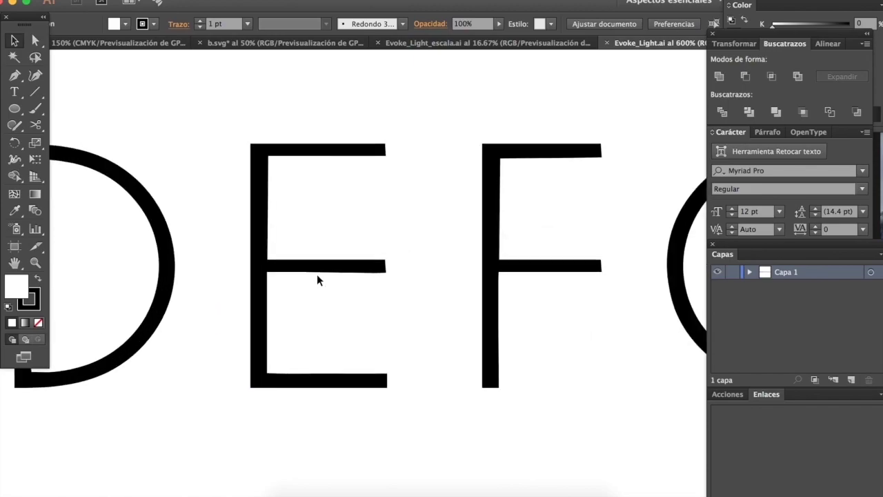
{"action": "left_click", "coordinate": [284, 221]}
{"action": "right_click", "coordinate": [249, 110]}
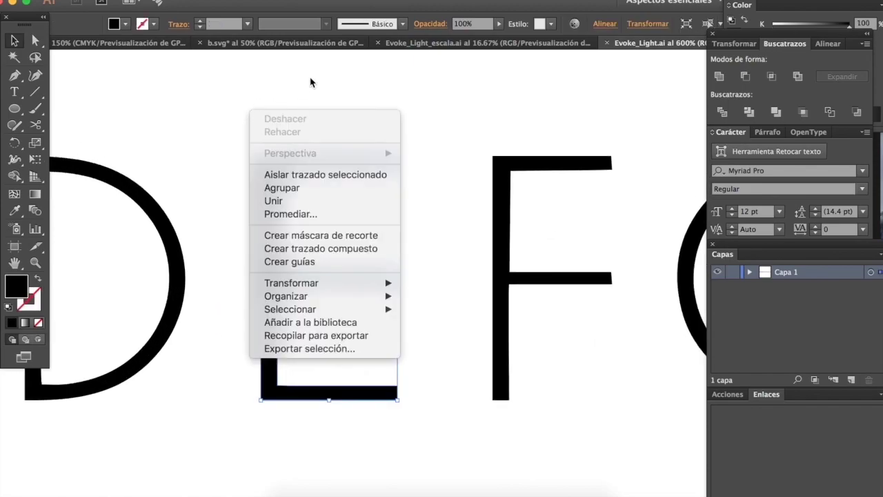
{"action": "left_click", "coordinate": [361, 82]}
{"action": "left_click", "coordinate": [360, 81]}
{"action": "right_click", "coordinate": [363, 84]}
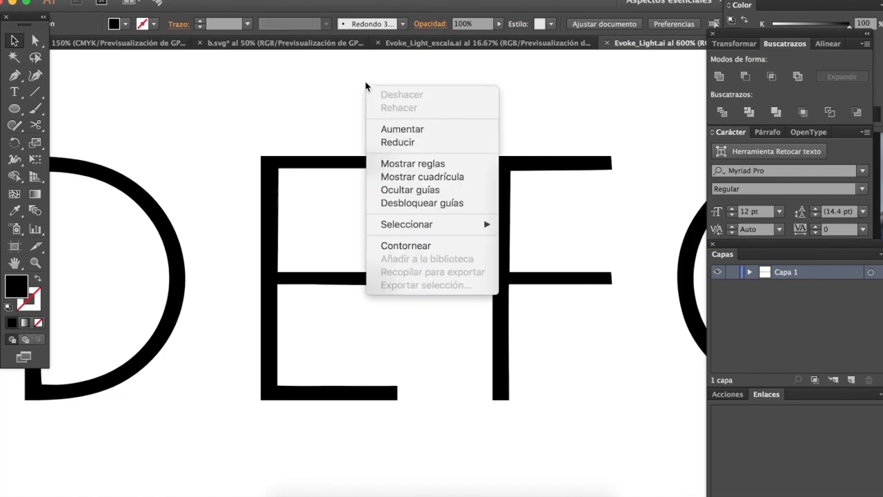
{"action": "left_click", "coordinate": [305, 103]}
{"action": "left_click", "coordinate": [397, 1]}
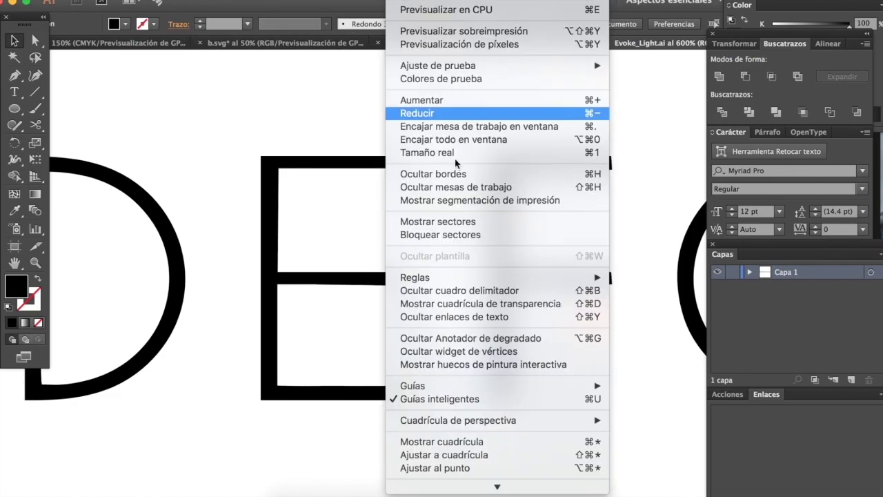
{"action": "left_click", "coordinate": [458, 290]}
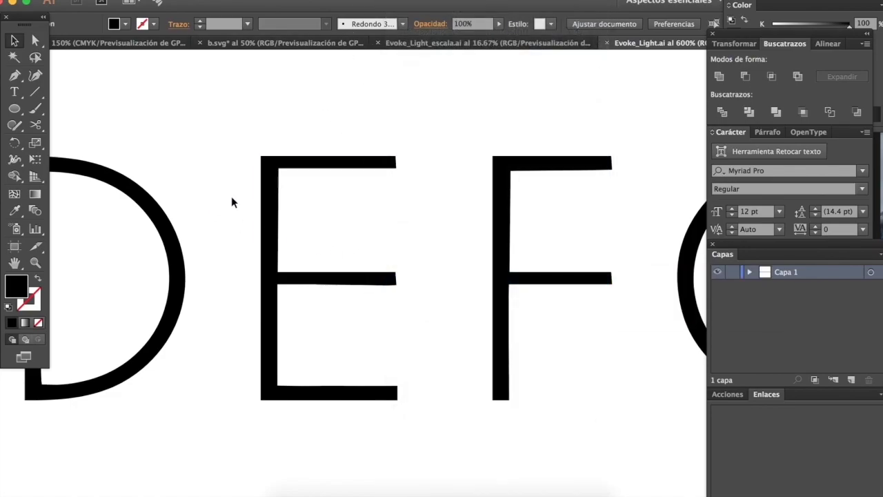
{"action": "scroll", "coordinate": [282, 223], "scroll_direction": "up", "scroll_amount": 1}
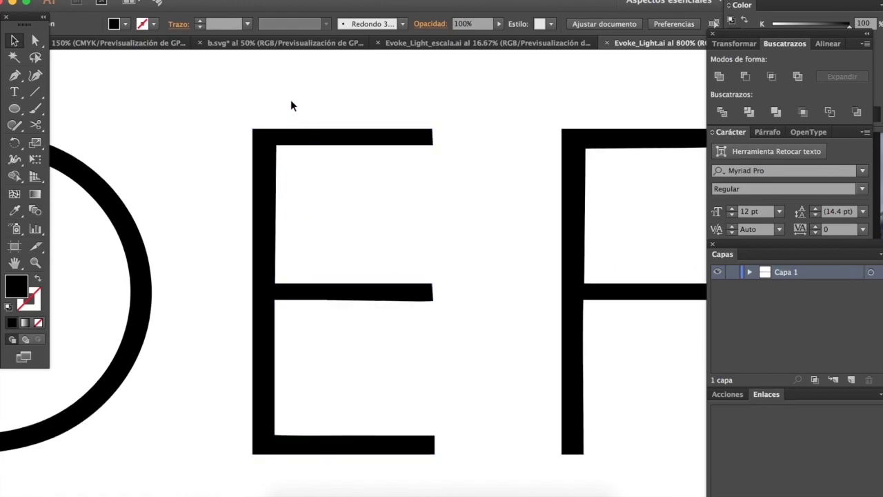
{"action": "left_click", "coordinate": [397, 0]}
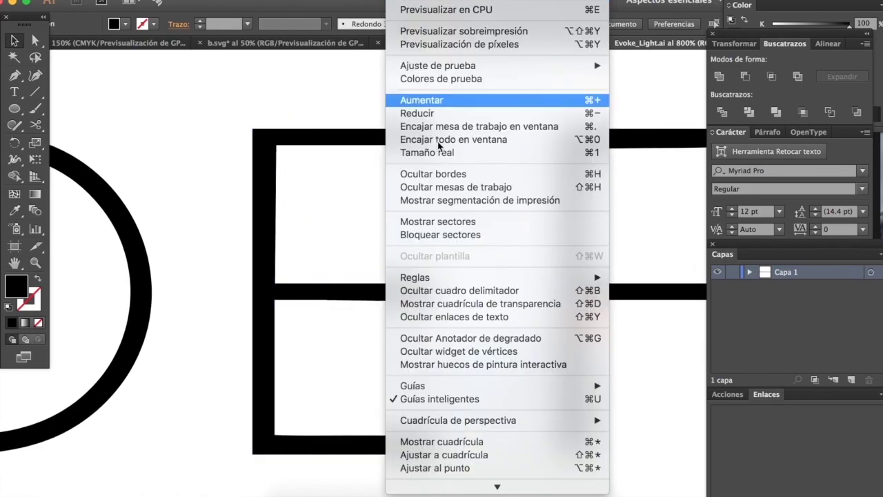
{"action": "left_click", "coordinate": [459, 277]}
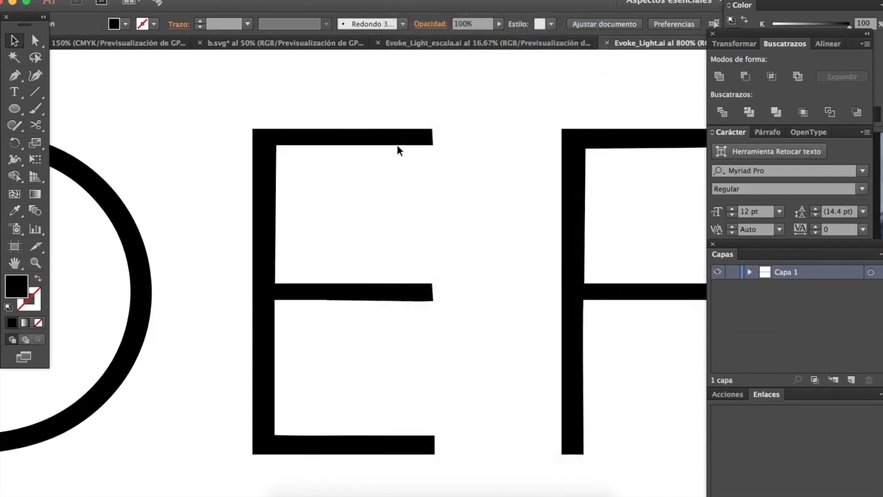
Step: Show the rulers and place horizontal guides along the top edge and the baseline of the capital E
{"action": "right_click", "coordinate": [393, 87]}
{"action": "left_click", "coordinate": [388, 58]}
{"action": "left_click", "coordinate": [397, 0]}
{"action": "mouse_move", "coordinate": [443, 276]}
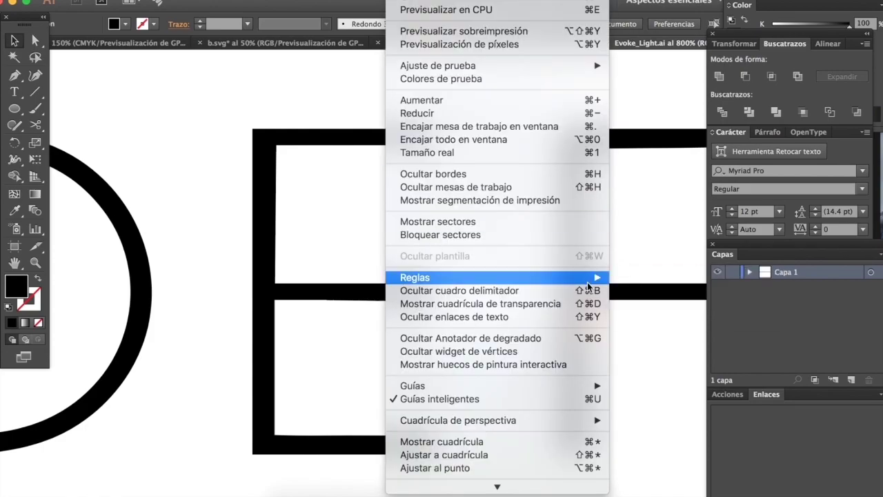
{"action": "left_click", "coordinate": [655, 277]}
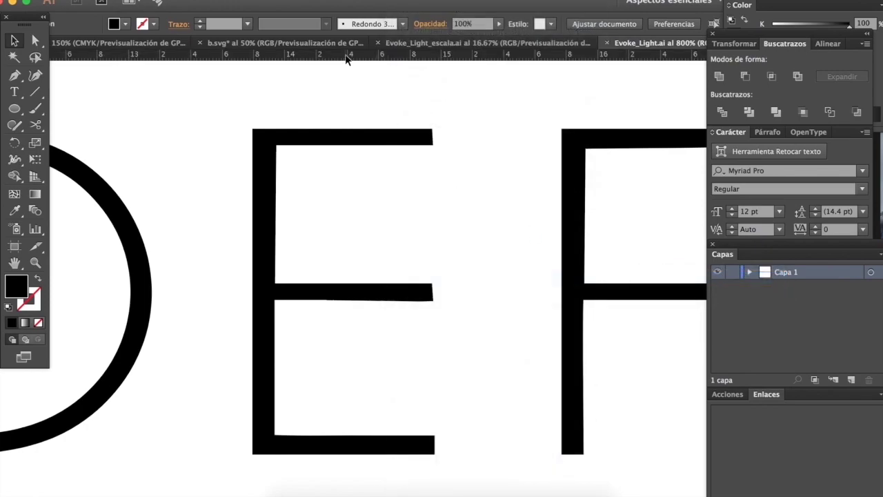
{"action": "left_click_drag", "start_coordinate": [365, 130], "coordinate": [366, 129]}
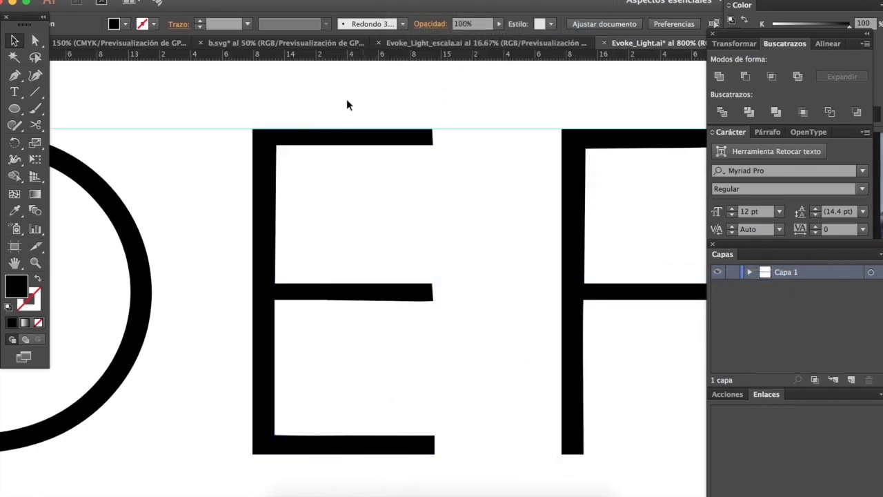
{"action": "left_click_drag", "start_coordinate": [365, 436], "coordinate": [367, 452]}
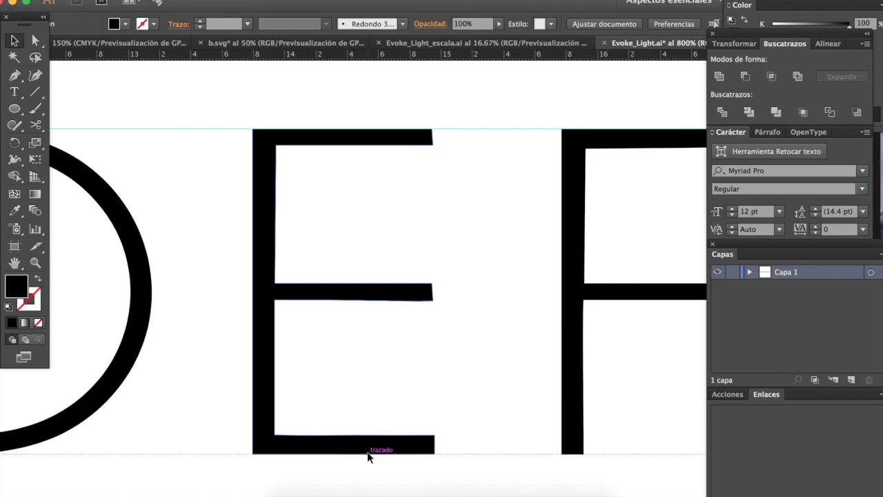
Step: Examine the capitals from A to K against the cap-height and baseline guides
{"action": "scroll", "coordinate": [416, 415], "scroll_direction": "down", "scroll_amount": 2}
{"action": "scroll", "coordinate": [416, 415], "scroll_direction": "right", "scroll_amount": 8}
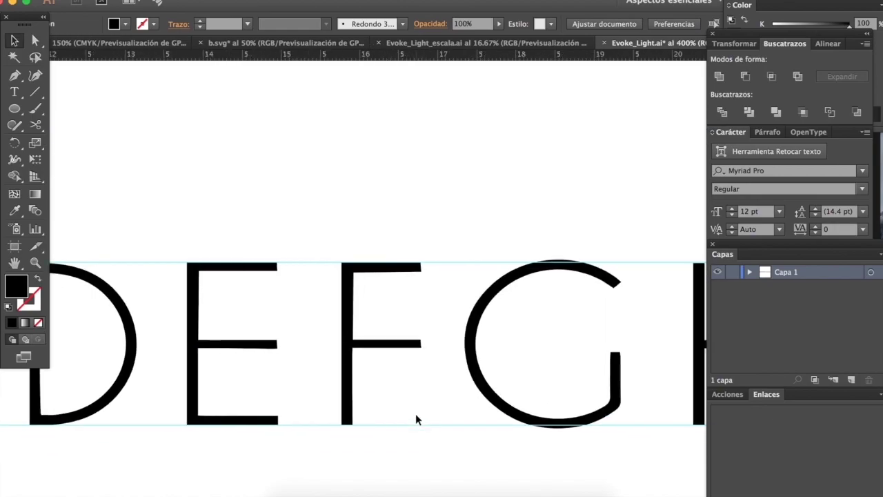
{"action": "scroll", "coordinate": [415, 413], "scroll_direction": "right", "scroll_amount": 5}
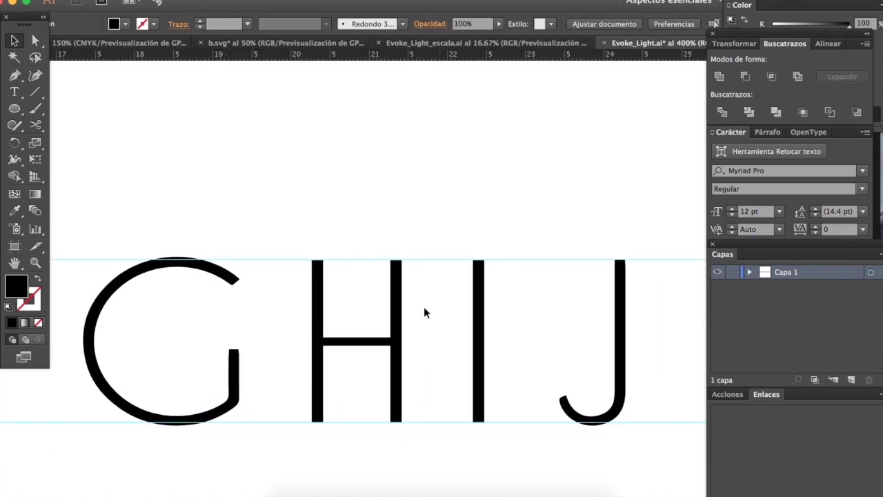
{"action": "scroll", "coordinate": [592, 337], "scroll_direction": "right", "scroll_amount": 5}
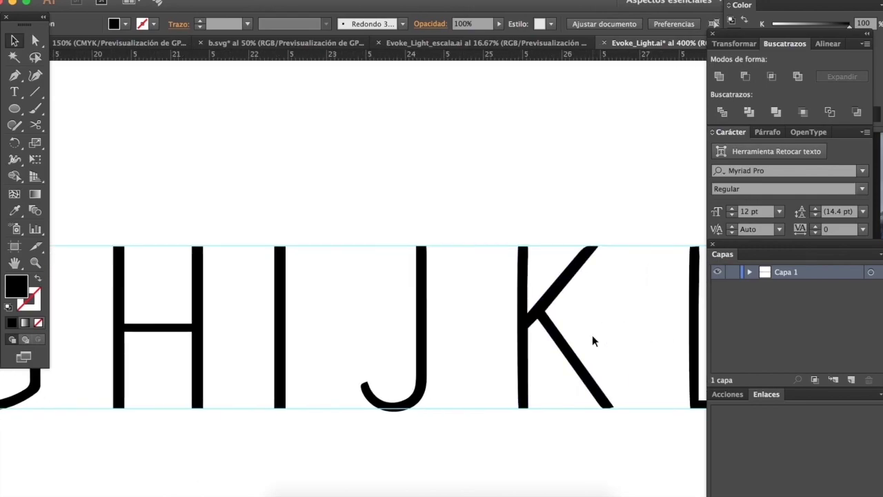
{"action": "scroll", "coordinate": [488, 339], "scroll_direction": "left", "scroll_amount": 15}
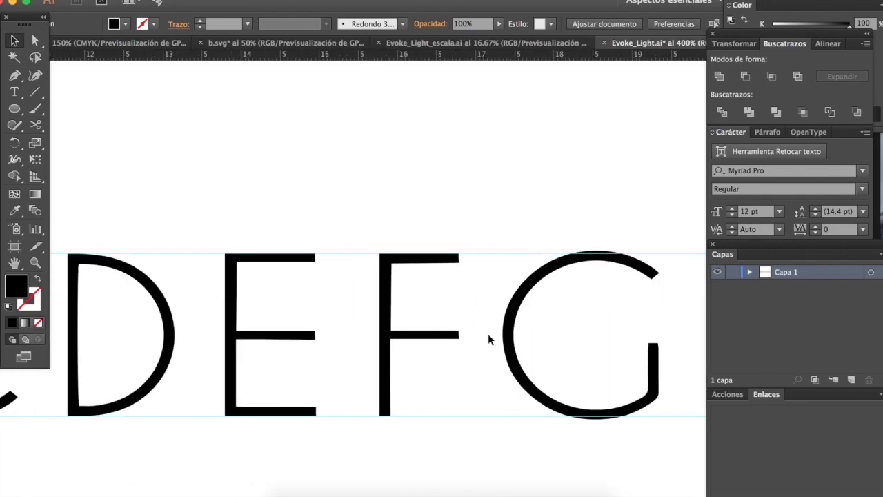
{"action": "scroll", "coordinate": [487, 338], "scroll_direction": "left", "scroll_amount": 13}
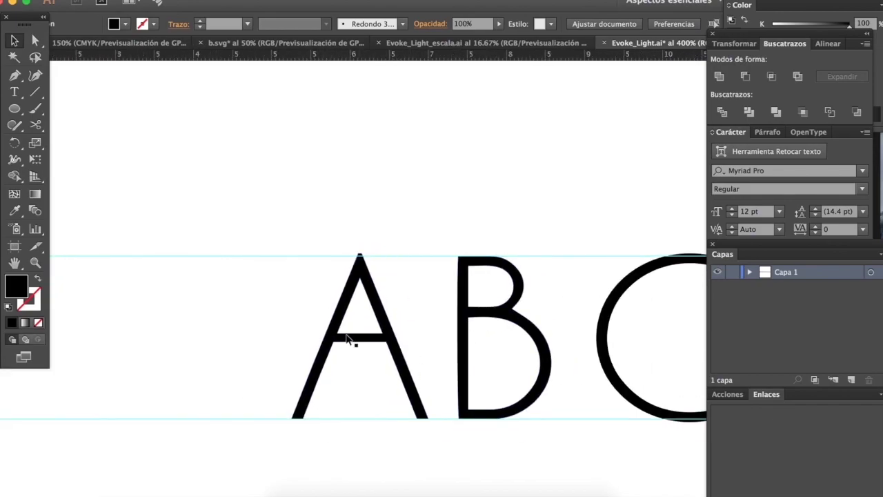
Step: Place a horizontal guide along the flat apex of the capital A, above the cap-height guide
{"action": "scroll", "coordinate": [351, 338], "scroll_direction": "up", "scroll_amount": 2}
{"action": "scroll", "coordinate": [386, 183], "scroll_direction": "up", "scroll_amount": 4}
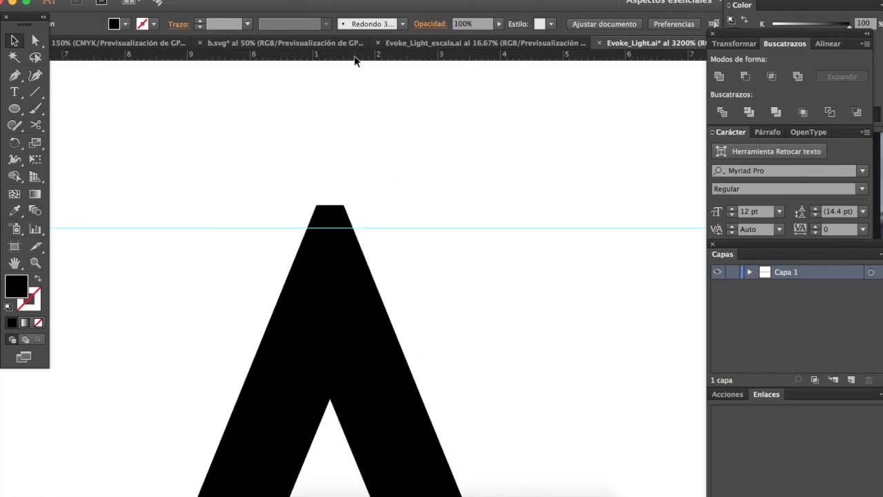
{"action": "left_click_drag", "start_coordinate": [368, 203], "coordinate": [368, 205]}
{"action": "scroll", "coordinate": [341, 215], "scroll_direction": "down", "scroll_amount": 1}
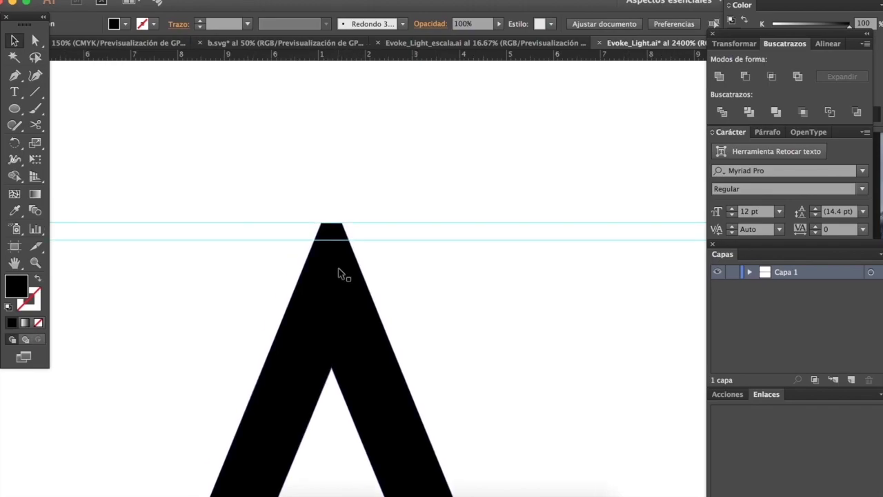
{"action": "scroll", "coordinate": [341, 212], "scroll_direction": "up", "scroll_amount": 1}
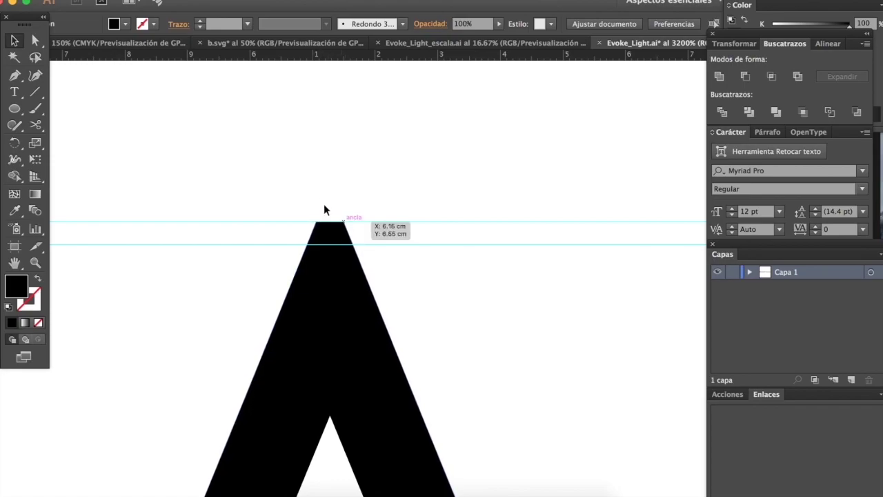
{"action": "scroll", "coordinate": [330, 230], "scroll_direction": "down", "scroll_amount": 2}
Step: Compare the tops of the capitals from B to G with the cap-height and upper overshoot guides
{"action": "scroll", "coordinate": [380, 241], "scroll_direction": "right", "scroll_amount": 15}
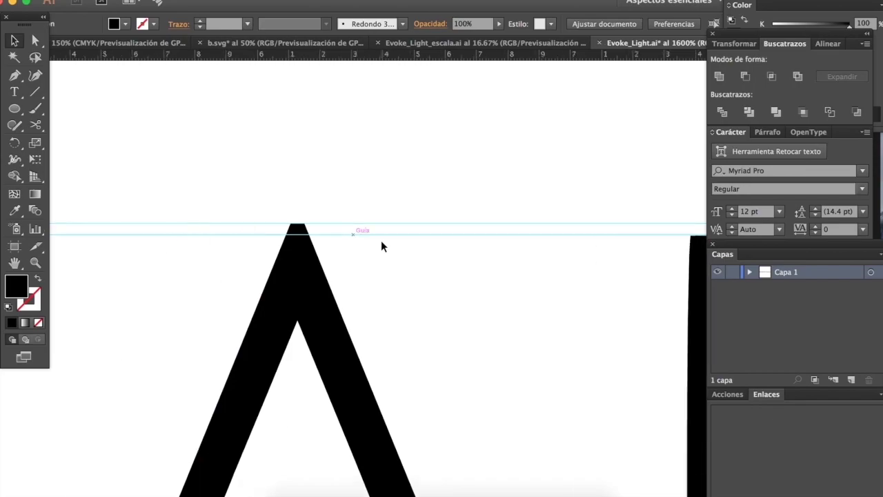
{"action": "scroll", "coordinate": [381, 246], "scroll_direction": "right", "scroll_amount": 8}
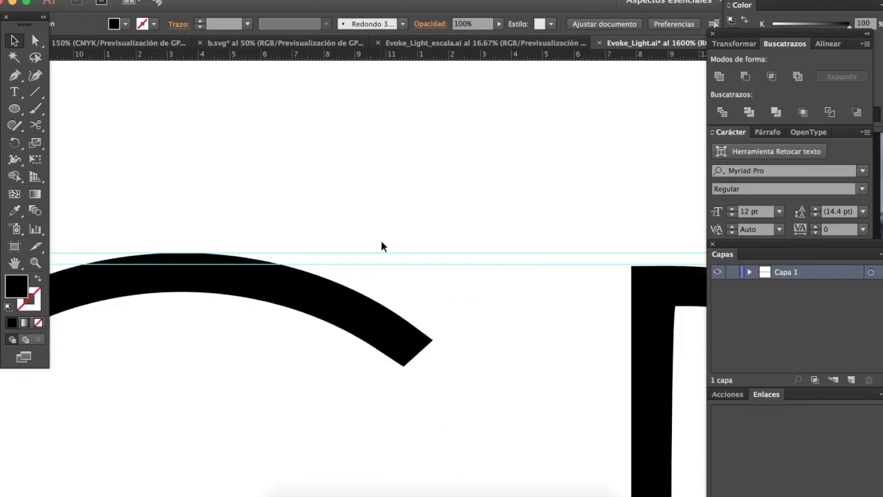
{"action": "scroll", "coordinate": [489, 274], "scroll_direction": "right", "scroll_amount": 3}
{"action": "scroll", "coordinate": [489, 274], "scroll_direction": "right", "scroll_amount": 15}
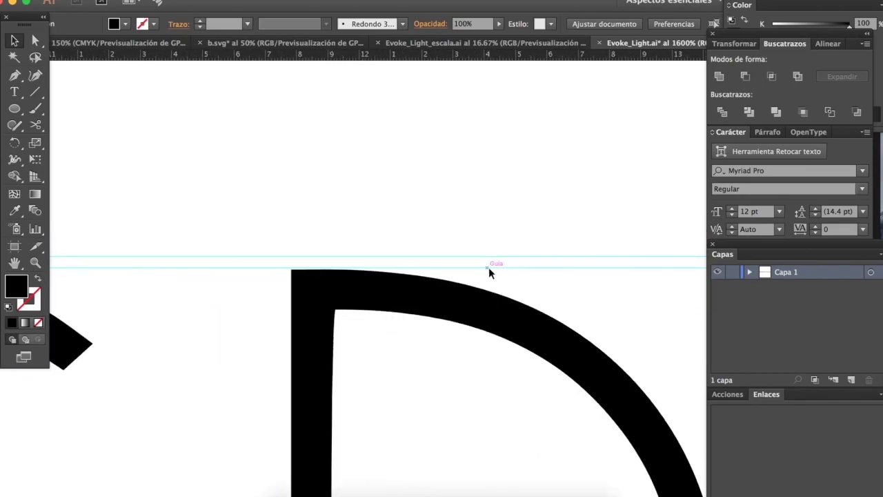
{"action": "scroll", "coordinate": [489, 273], "scroll_direction": "right", "scroll_amount": 15}
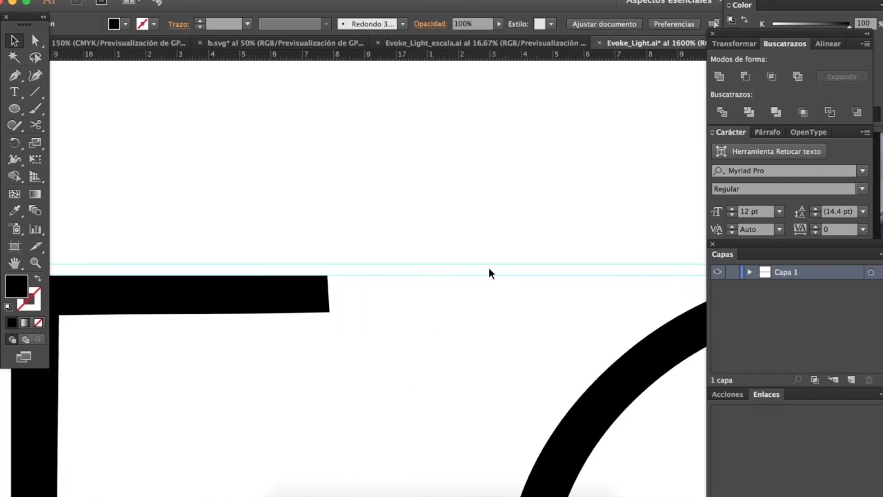
{"action": "scroll", "coordinate": [308, 238], "scroll_direction": "down", "scroll_amount": 10}
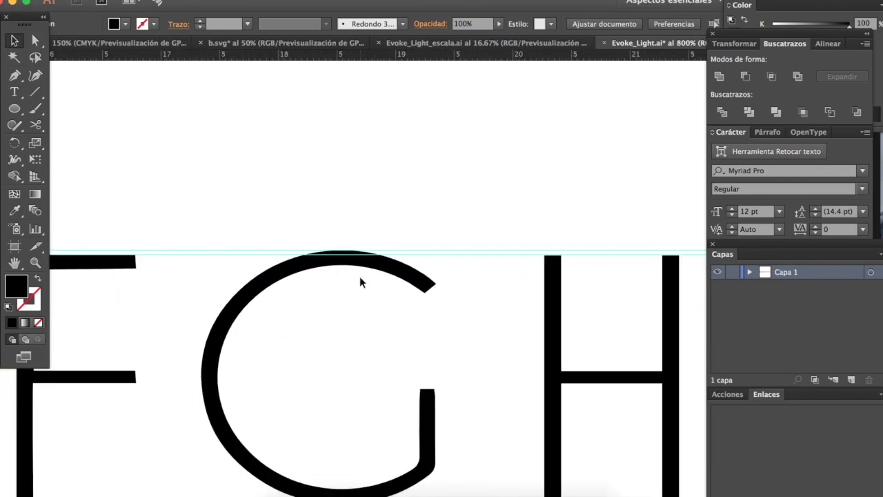
Step: Place a horizontal guide along the lowest point of the capital G's curve, below the baseline guide
{"action": "scroll", "coordinate": [359, 276], "scroll_direction": "up", "scroll_amount": 10}
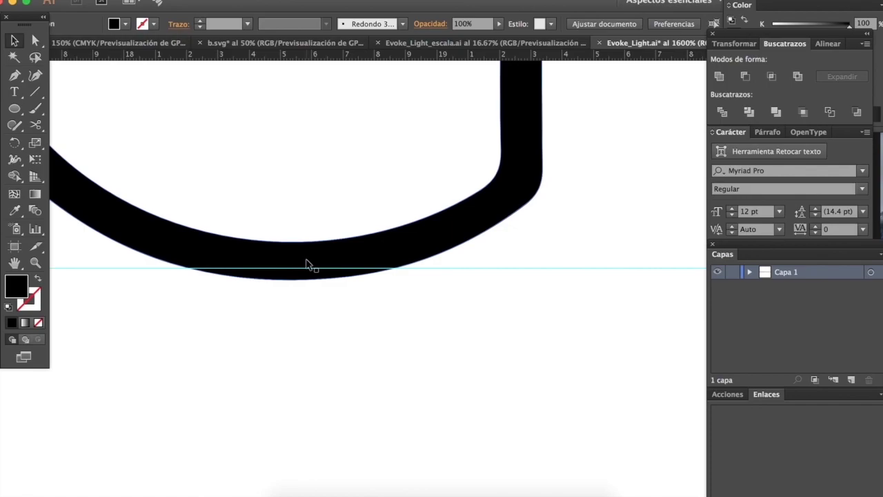
{"action": "scroll", "coordinate": [306, 260], "scroll_direction": "up", "scroll_amount": 1}
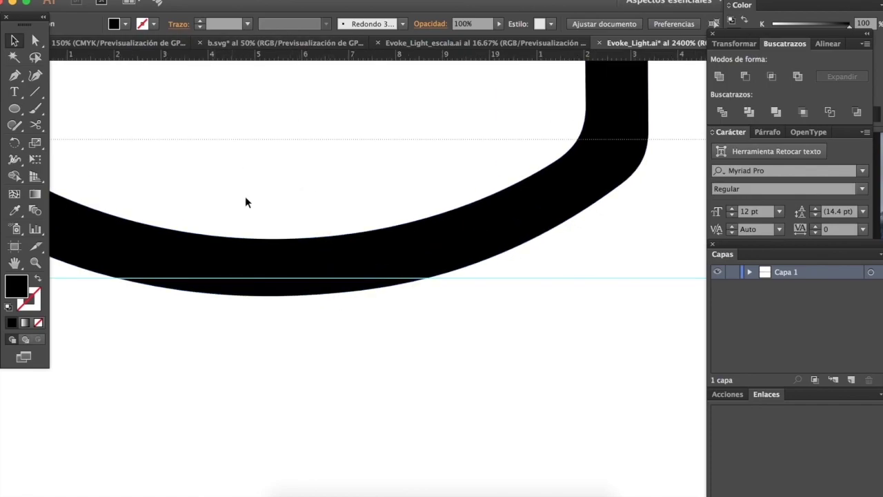
{"action": "scroll", "coordinate": [289, 298], "scroll_direction": "down", "scroll_amount": 3}
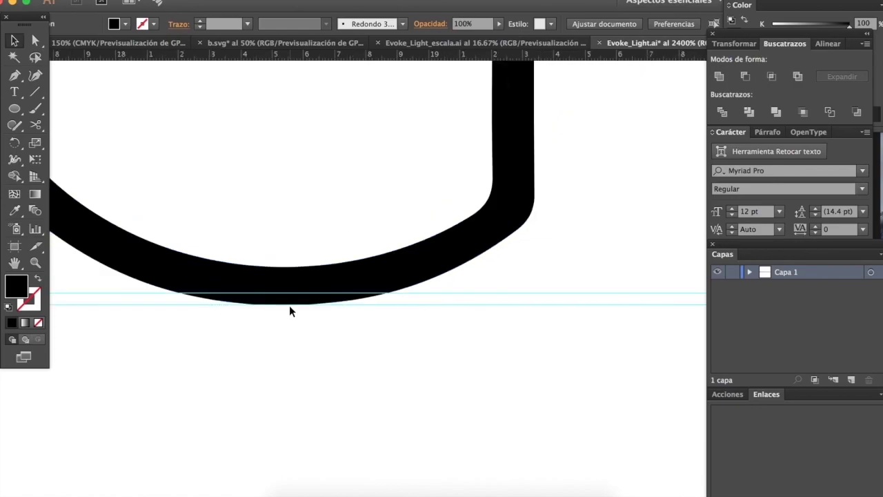
Step: Check the capital G's upper and lower curves against both overshoot guides, selecting the letter to inspect its extents
{"action": "scroll", "coordinate": [289, 310], "scroll_direction": "left", "scroll_amount": 5}
{"action": "scroll", "coordinate": [289, 309], "scroll_direction": "up", "scroll_amount": 5}
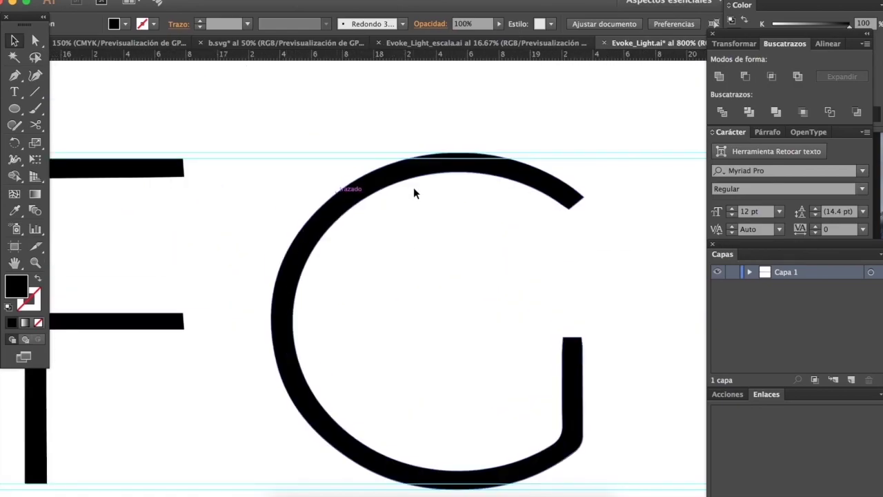
{"action": "scroll", "coordinate": [455, 158], "scroll_direction": "down", "scroll_amount": 1}
{"action": "scroll", "coordinate": [456, 159], "scroll_direction": "right", "scroll_amount": 1}
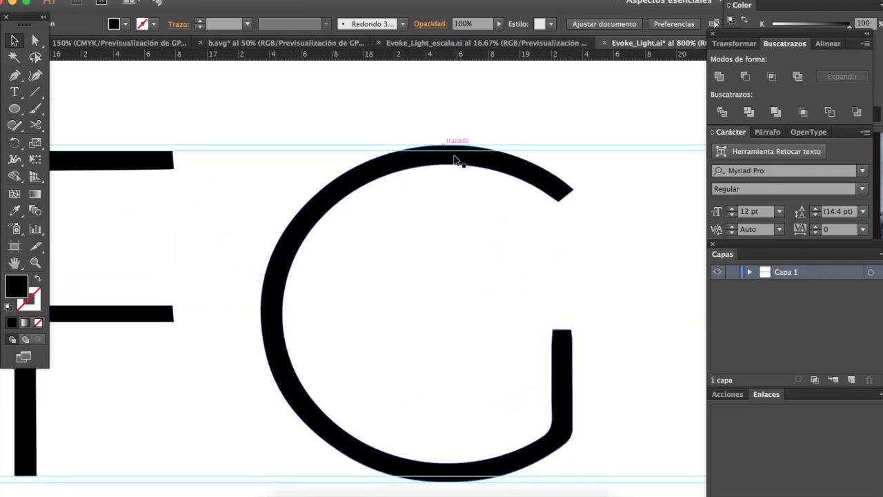
{"action": "left_click", "coordinate": [448, 144]}
{"action": "scroll", "coordinate": [448, 143], "scroll_direction": "down", "scroll_amount": 4}
{"action": "scroll", "coordinate": [449, 144], "scroll_direction": "right", "scroll_amount": 1}
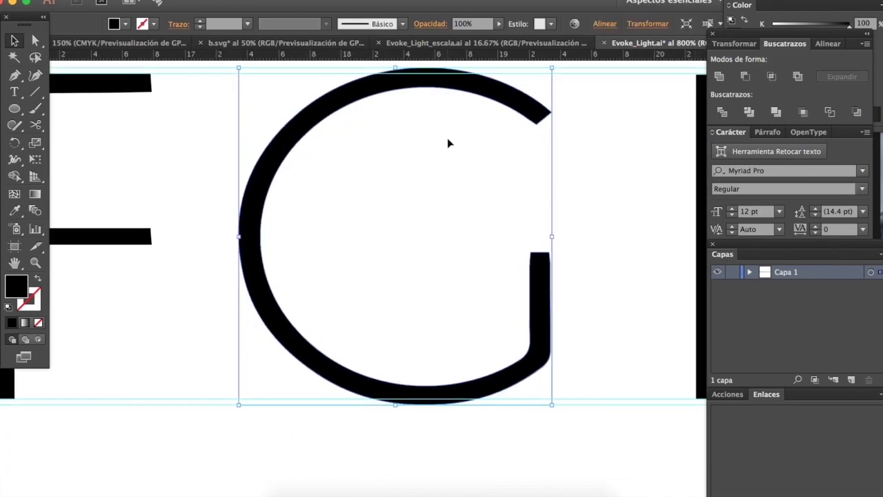
{"action": "left_click", "coordinate": [200, 257]}
{"action": "scroll", "coordinate": [425, 396], "scroll_direction": "up", "scroll_amount": 1}
{"action": "scroll", "coordinate": [425, 396], "scroll_direction": "left", "scroll_amount": 1}
{"action": "scroll", "coordinate": [425, 396], "scroll_direction": "down", "scroll_amount": 2}
{"action": "scroll", "coordinate": [425, 396], "scroll_direction": "up", "scroll_amount": 3}
{"action": "scroll", "coordinate": [425, 396], "scroll_direction": "left", "scroll_amount": 1}
Step: Examine the capitals from H to V against the upper and lower guide pairs
{"action": "scroll", "coordinate": [425, 396], "scroll_direction": "right", "scroll_amount": 10}
{"action": "scroll", "coordinate": [425, 396], "scroll_direction": "down", "scroll_amount": 2}
{"action": "scroll", "coordinate": [384, 361], "scroll_direction": "right", "scroll_amount": 8}
{"action": "scroll", "coordinate": [385, 362], "scroll_direction": "down", "scroll_amount": 1}
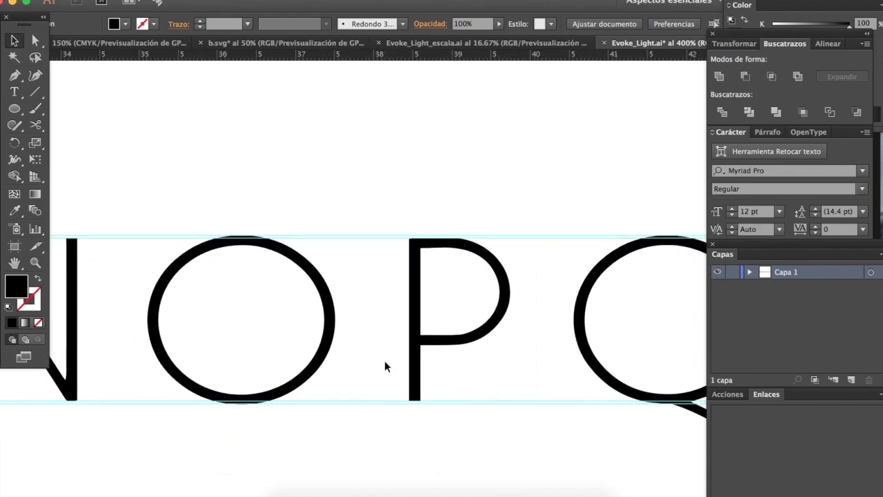
{"action": "scroll", "coordinate": [375, 349], "scroll_direction": "right", "scroll_amount": 1}
{"action": "scroll", "coordinate": [361, 317], "scroll_direction": "right", "scroll_amount": 2}
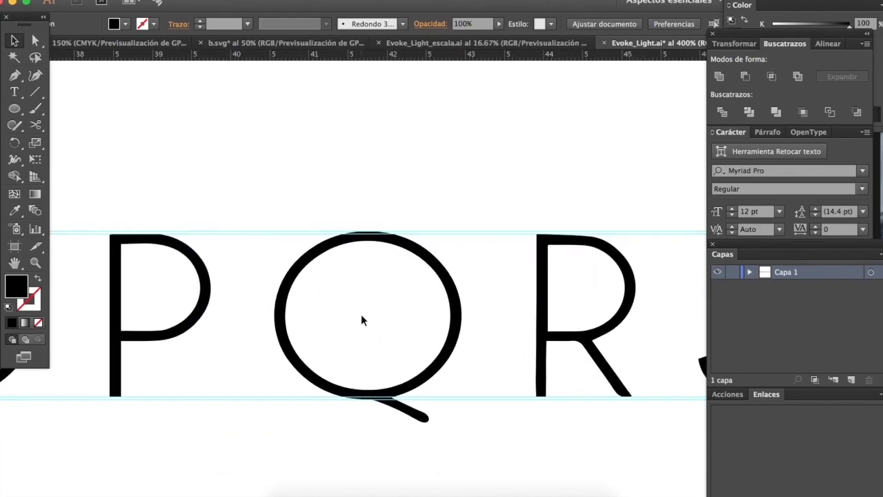
{"action": "scroll", "coordinate": [361, 316], "scroll_direction": "right", "scroll_amount": 6}
{"action": "scroll", "coordinate": [361, 315], "scroll_direction": "right", "scroll_amount": 2}
{"action": "scroll", "coordinate": [361, 315], "scroll_direction": "left", "scroll_amount": 3}
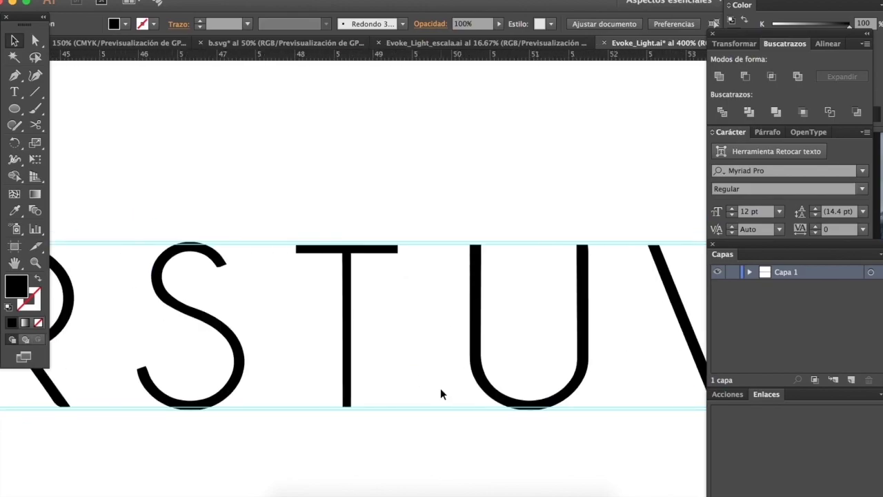
{"action": "scroll", "coordinate": [441, 394], "scroll_direction": "right", "scroll_amount": 2}
{"action": "scroll", "coordinate": [458, 414], "scroll_direction": "right", "scroll_amount": 1}
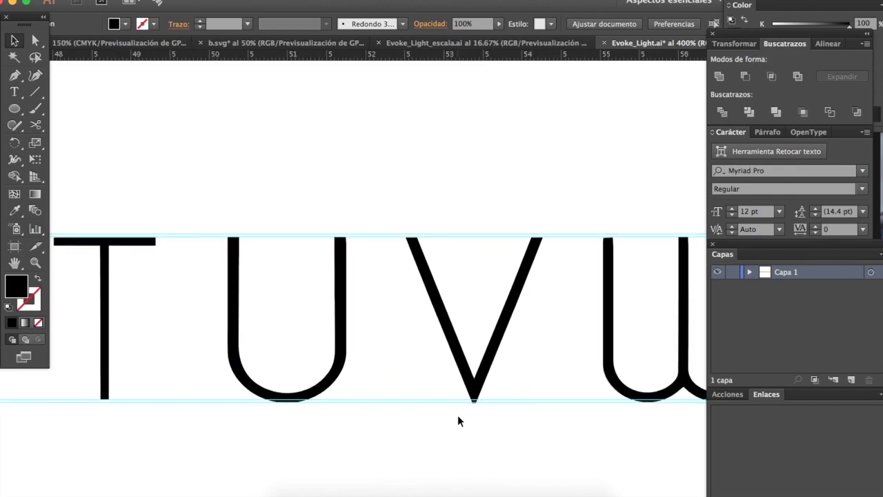
Step: Inspect the capital V's lower vertex against the overshoot guide, and check the capitals through Z
{"action": "scroll", "coordinate": [457, 419], "scroll_direction": "up", "scroll_amount": 3}
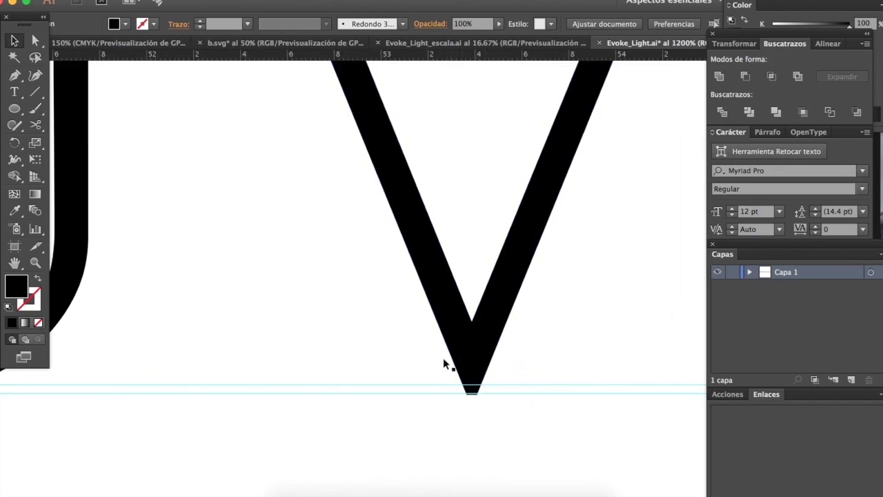
{"action": "scroll", "coordinate": [462, 377], "scroll_direction": "down", "scroll_amount": 4}
{"action": "scroll", "coordinate": [462, 377], "scroll_direction": "down", "scroll_amount": 4}
{"action": "scroll", "coordinate": [462, 377], "scroll_direction": "left", "scroll_amount": 5}
{"action": "scroll", "coordinate": [271, 386], "scroll_direction": "right", "scroll_amount": 5}
{"action": "scroll", "coordinate": [374, 400], "scroll_direction": "up", "scroll_amount": 3}
{"action": "scroll", "coordinate": [429, 400], "scroll_direction": "up", "scroll_amount": 4}
{"action": "scroll", "coordinate": [429, 404], "scroll_direction": "right", "scroll_amount": 4}
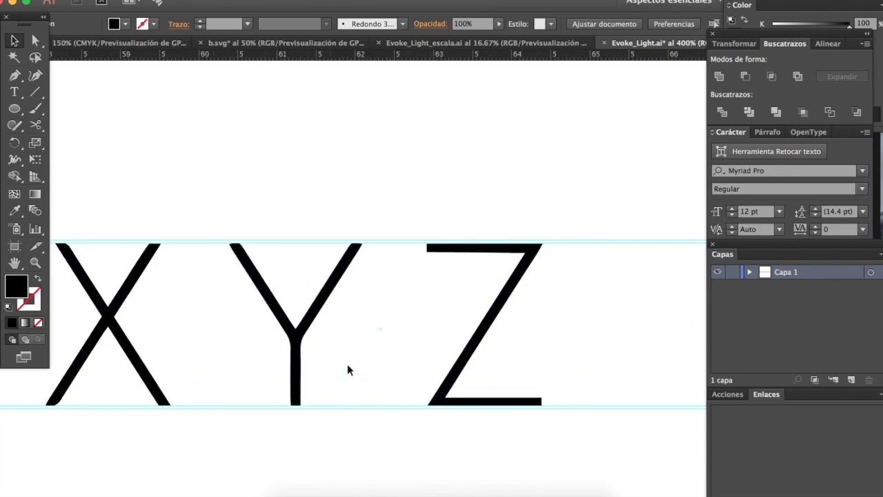
Step: Place a horizontal x-height guide along the top of the lowercase a
{"action": "scroll", "coordinate": [498, 396], "scroll_direction": "down", "scroll_amount": 2}
{"action": "scroll", "coordinate": [497, 394], "scroll_direction": "right", "scroll_amount": 5}
{"action": "scroll", "coordinate": [309, 387], "scroll_direction": "up", "scroll_amount": 2}
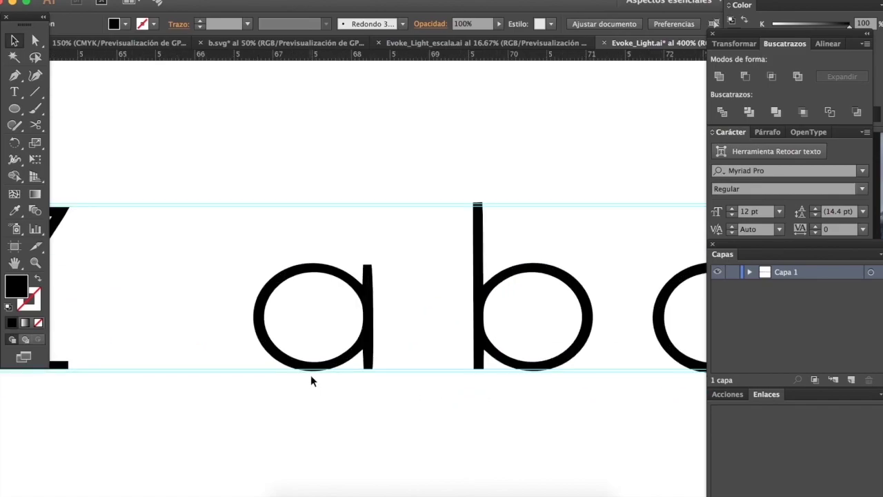
{"action": "scroll", "coordinate": [338, 357], "scroll_direction": "up", "scroll_amount": 2}
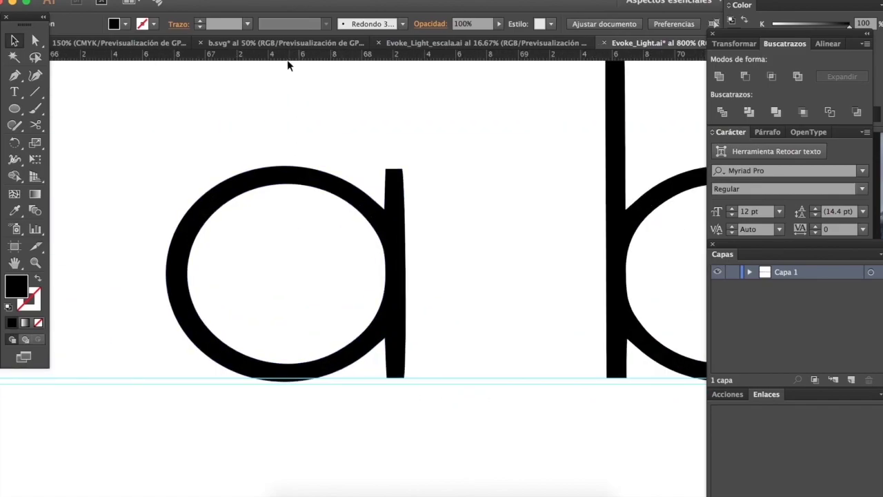
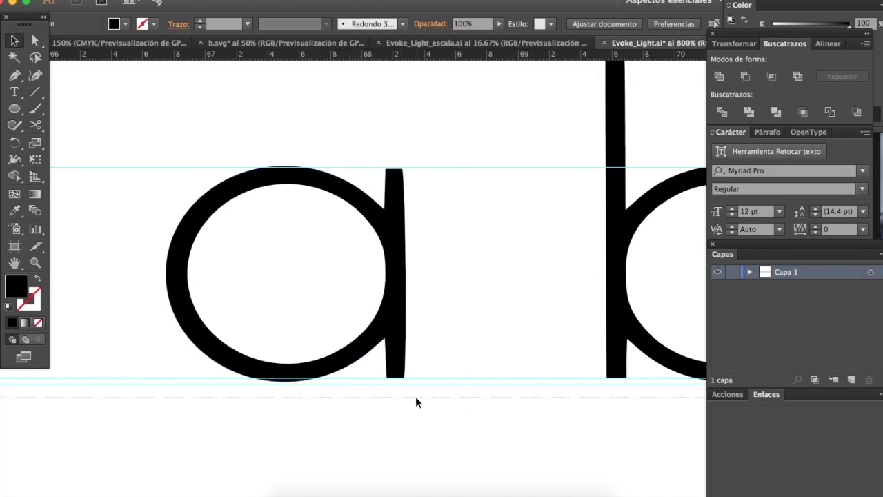
{"action": "scroll", "coordinate": [362, 72], "scroll_direction": "up", "scroll_amount": 3}
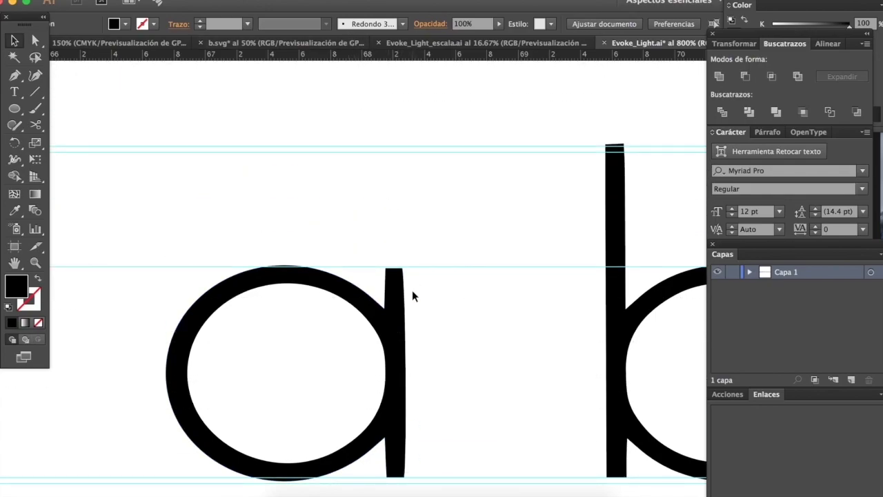
Step: Compare the lowercase letters from a to h with the x-height, cap-height and baseline guides
{"action": "key", "text": "super+minus"}
{"action": "scroll", "coordinate": [430, 280], "scroll_direction": "right", "scroll_amount": 3}
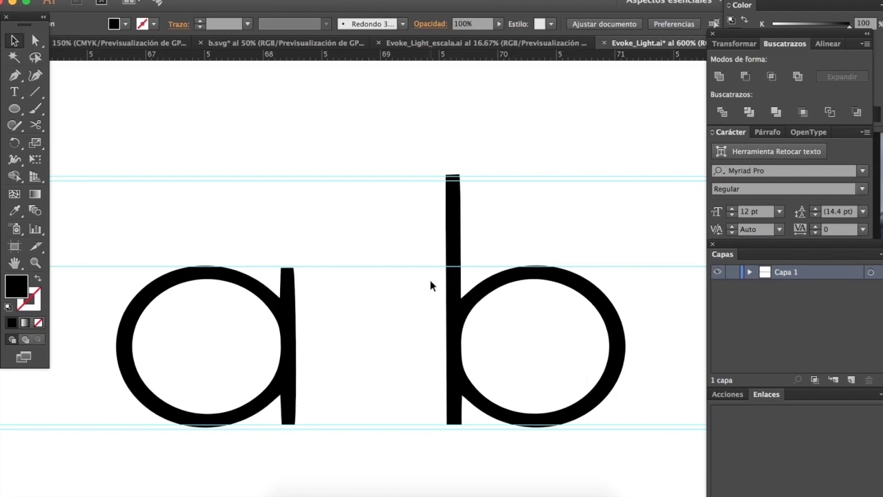
{"action": "scroll", "coordinate": [431, 280], "scroll_direction": "right", "scroll_amount": 10}
{"action": "scroll", "coordinate": [430, 279], "scroll_direction": "right", "scroll_amount": 20}
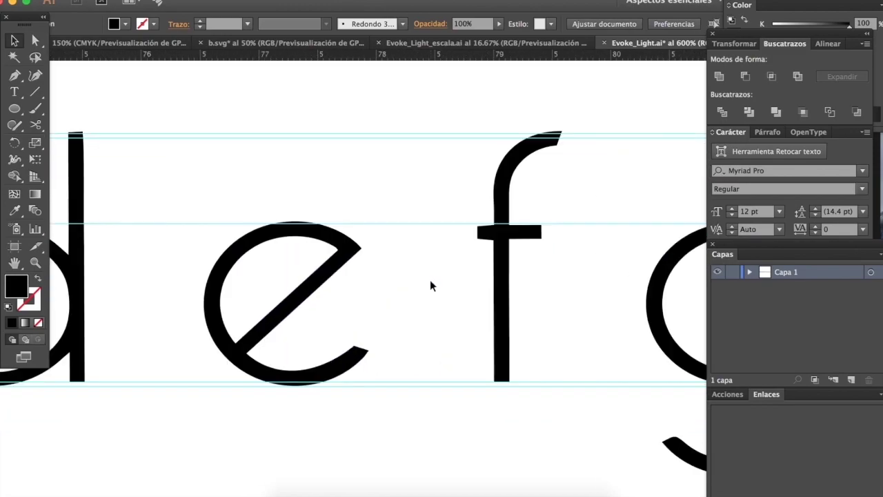
{"action": "scroll", "coordinate": [429, 280], "scroll_direction": "right", "scroll_amount": 5}
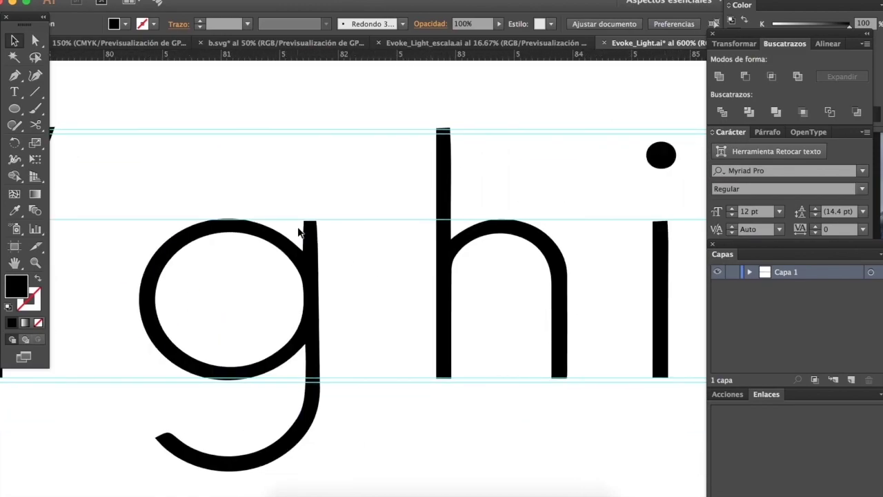
Step: Inspect the stem tops of the lowercase i and j at the x-height guide, and check k, l and m
{"action": "key", "text": "super+plus"}
{"action": "scroll", "coordinate": [378, 238], "scroll_direction": "right", "scroll_amount": 5}
{"action": "scroll", "coordinate": [377, 238], "scroll_direction": "right", "scroll_amount": 6}
{"action": "left_click", "coordinate": [244, 232]}
{"action": "left_click", "coordinate": [458, 223]}
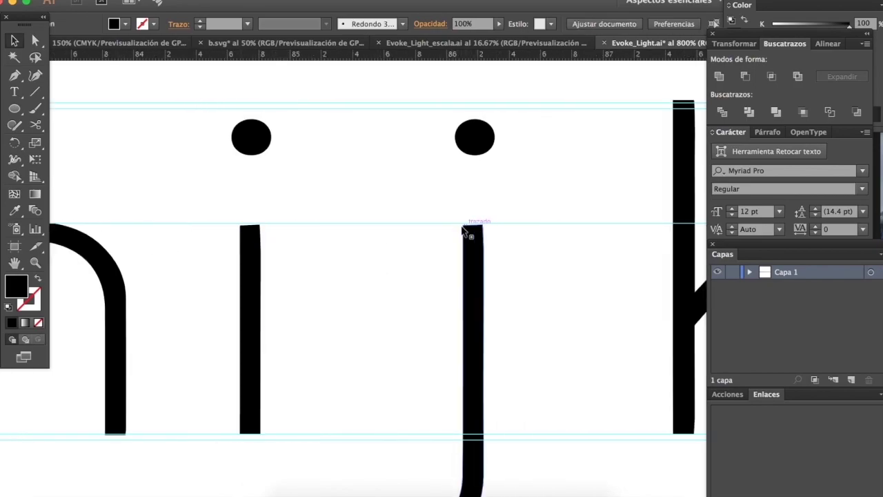
{"action": "scroll", "coordinate": [480, 224], "scroll_direction": "down", "scroll_amount": 1}
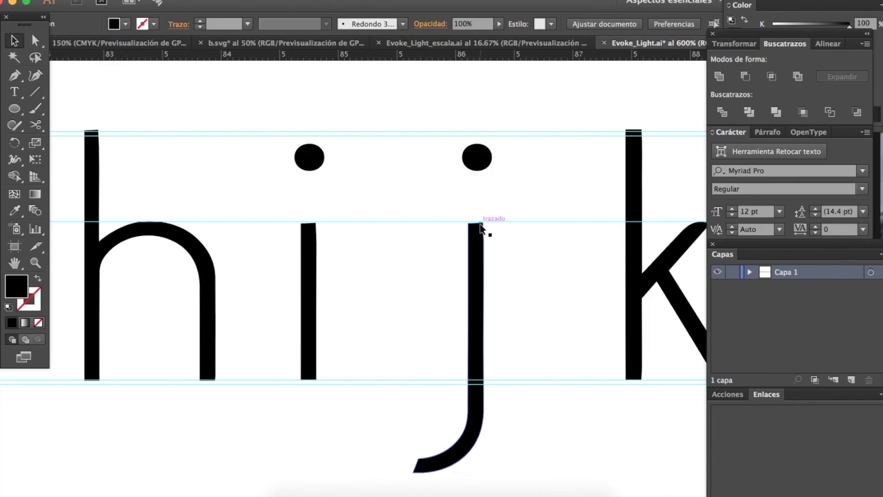
{"action": "scroll", "coordinate": [480, 224], "scroll_direction": "right", "scroll_amount": 2}
{"action": "scroll", "coordinate": [481, 224], "scroll_direction": "left", "scroll_amount": 3}
{"action": "scroll", "coordinate": [481, 224], "scroll_direction": "right", "scroll_amount": 5}
{"action": "scroll", "coordinate": [480, 224], "scroll_direction": "right", "scroll_amount": 6}
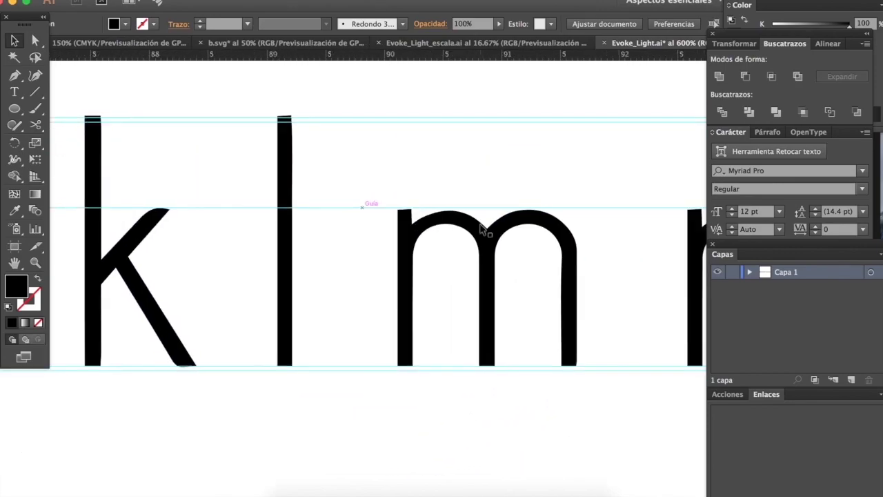
Step: Compare the lowercase letters from m to q with the x-height and baseline guides
{"action": "scroll", "coordinate": [480, 227], "scroll_direction": "right", "scroll_amount": 3}
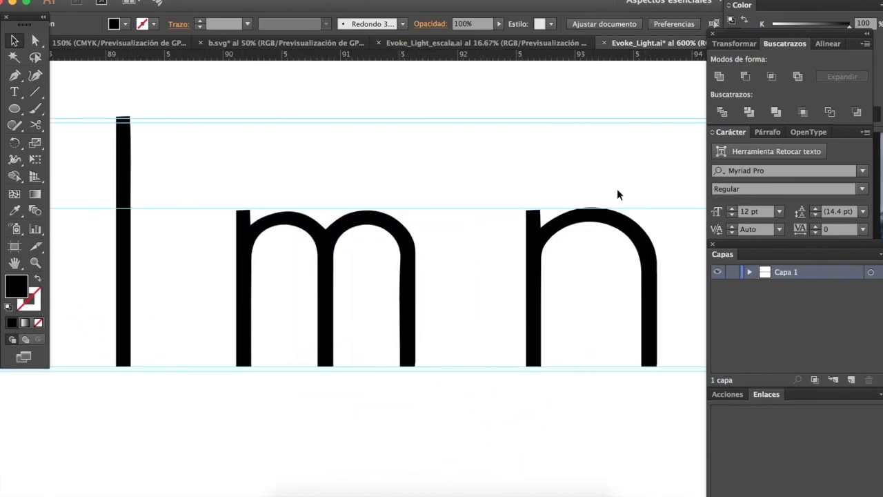
{"action": "scroll", "coordinate": [578, 196], "scroll_direction": "right", "scroll_amount": 18}
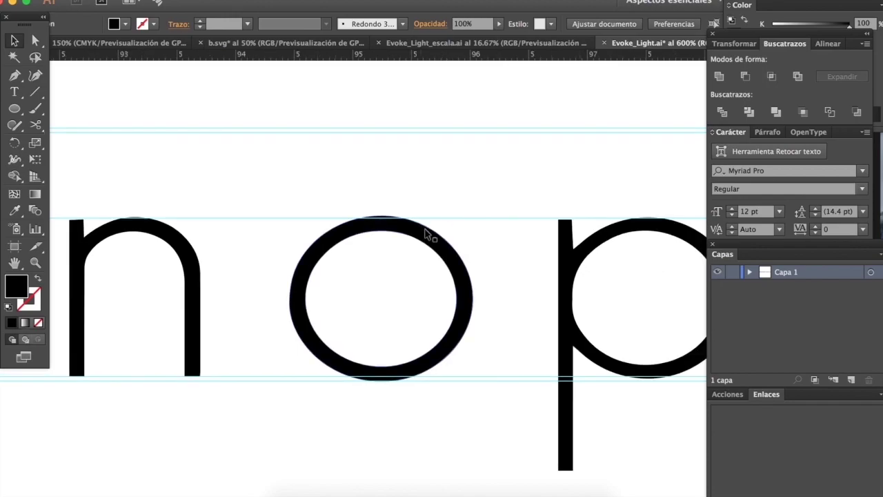
{"action": "scroll", "coordinate": [424, 230], "scroll_direction": "right", "scroll_amount": 12}
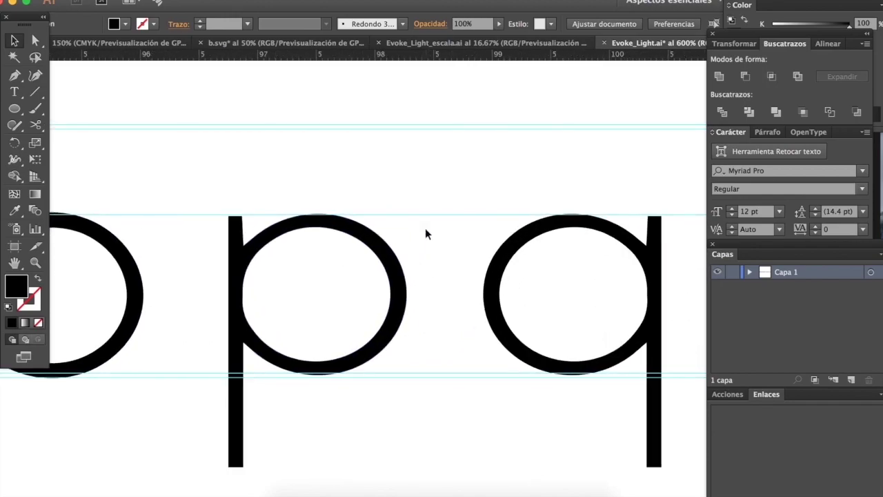
Step: Look over the row of capitals from B to Q against the cap-height and baseline guides
{"action": "scroll", "coordinate": [425, 235], "scroll_direction": "down", "scroll_amount": 5}
{"action": "scroll", "coordinate": [426, 235], "scroll_direction": "left", "scroll_amount": 15}
{"action": "scroll", "coordinate": [424, 235], "scroll_direction": "left", "scroll_amount": 20}
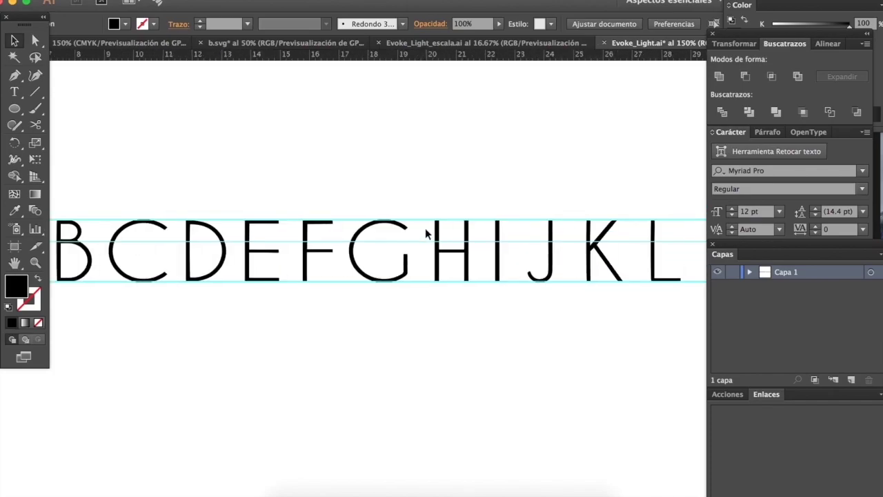
{"action": "scroll", "coordinate": [426, 233], "scroll_direction": "left", "scroll_amount": 20}
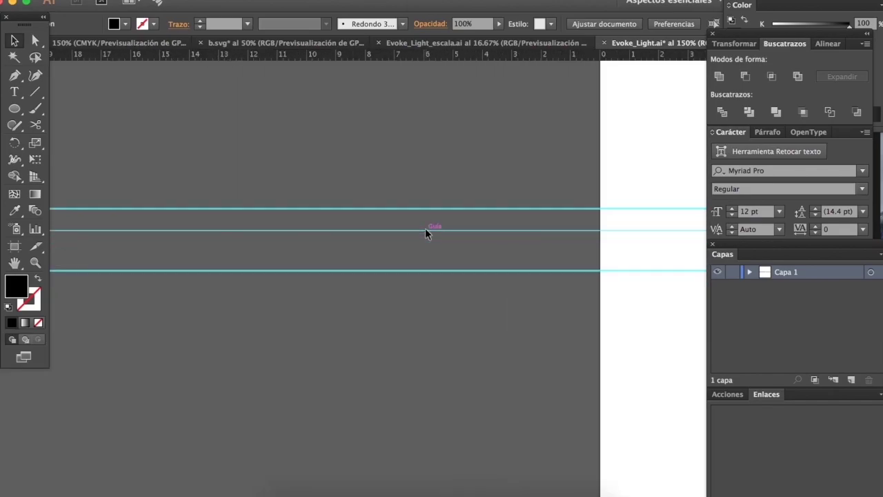
{"action": "scroll", "coordinate": [425, 233], "scroll_direction": "right", "scroll_amount": 20}
{"action": "scroll", "coordinate": [425, 228], "scroll_direction": "left", "scroll_amount": 5}
{"action": "scroll", "coordinate": [425, 228], "scroll_direction": "right", "scroll_amount": 10}
{"action": "scroll", "coordinate": [414, 221], "scroll_direction": "down", "scroll_amount": 2}
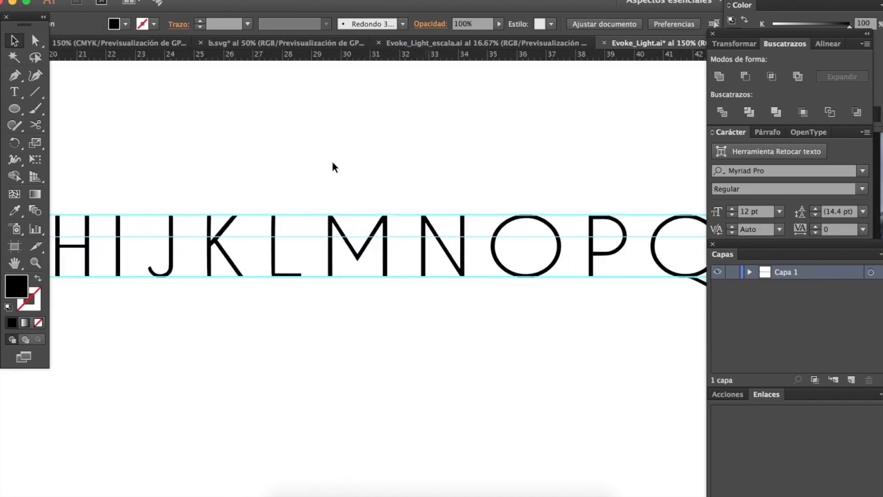
Step: Switch to the Evoke_Light_escala.ai document and bring its capital letters into view
{"action": "left_click", "coordinate": [553, 276]}
{"action": "left_click", "coordinate": [448, 96]}
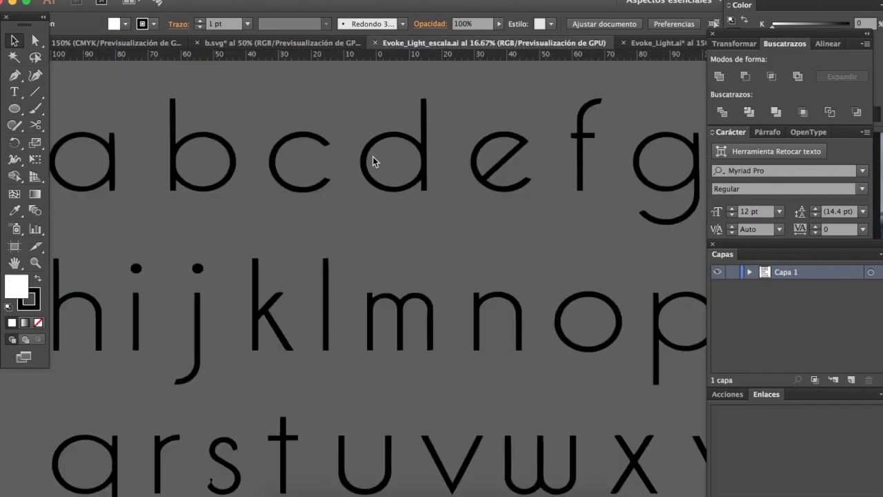
{"action": "scroll", "coordinate": [324, 228], "scroll_direction": "down", "scroll_amount": 4}
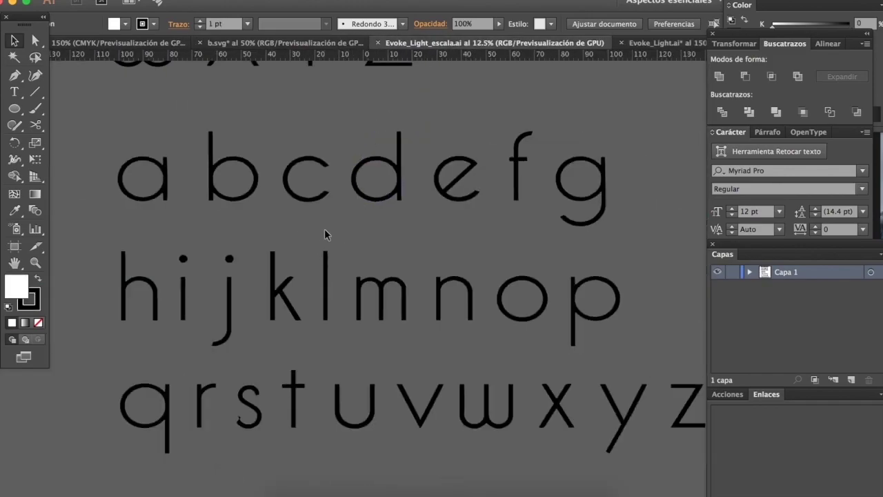
{"action": "scroll", "coordinate": [324, 229], "scroll_direction": "up", "scroll_amount": 5}
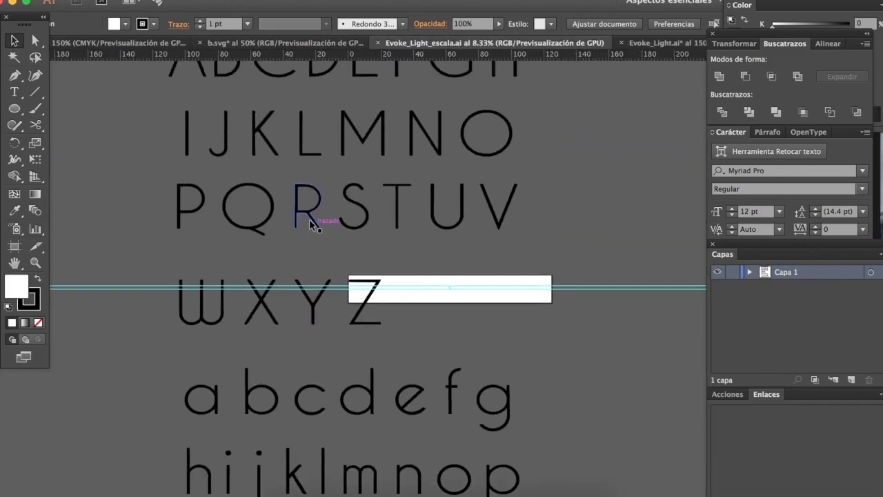
{"action": "left_click", "coordinate": [463, 147]}
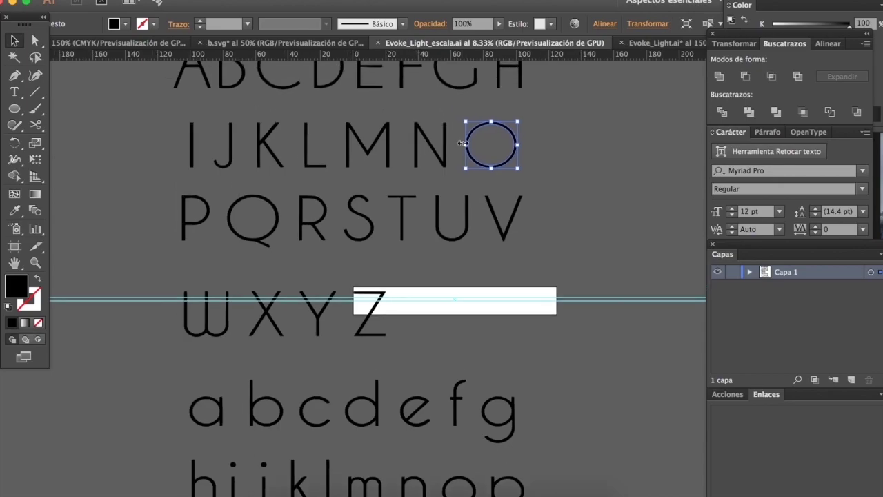
{"action": "scroll", "coordinate": [462, 143], "scroll_direction": "up", "scroll_amount": 1}
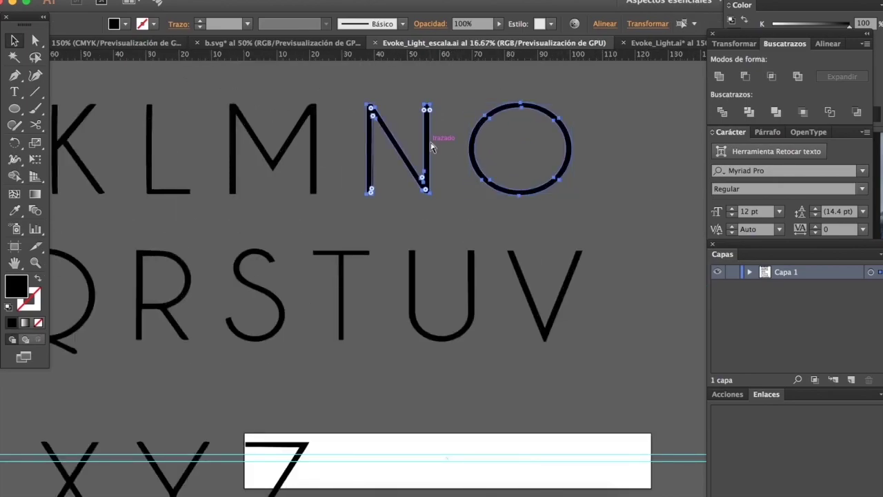
{"action": "scroll", "coordinate": [322, 131], "scroll_direction": "left", "scroll_amount": 5}
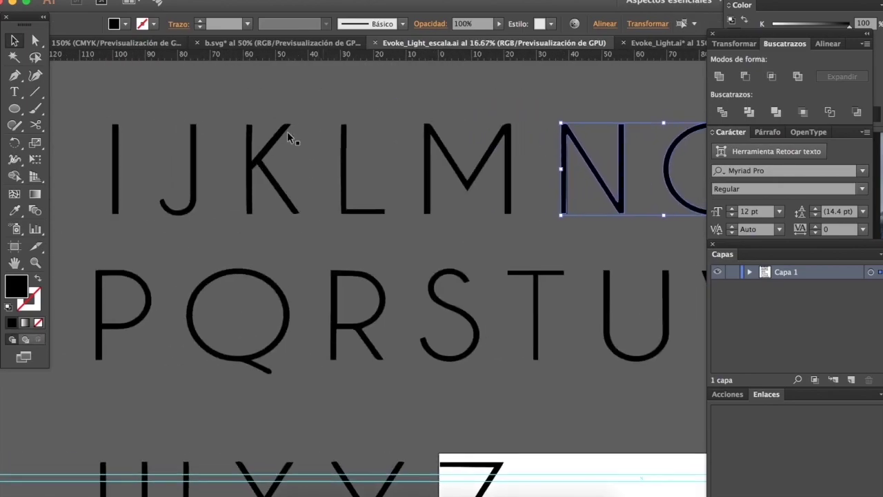
{"action": "left_click", "coordinate": [121, 158], "text": "shift"}
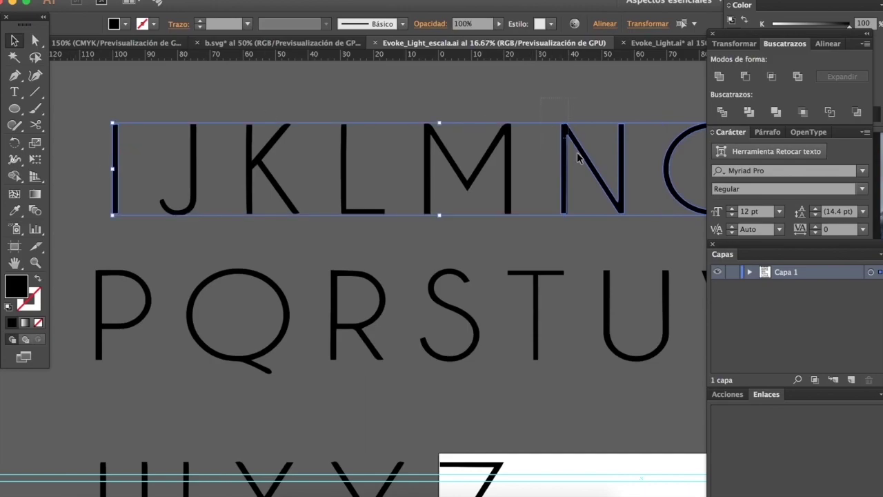
{"action": "left_click", "coordinate": [562, 104]}
{"action": "scroll", "coordinate": [562, 102], "scroll_direction": "right", "scroll_amount": 5}
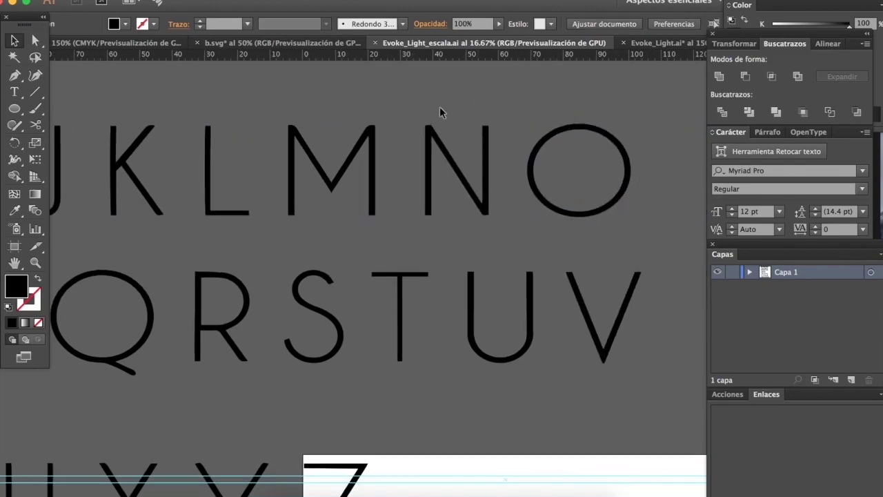
{"action": "scroll", "coordinate": [435, 110], "scroll_direction": "left", "scroll_amount": 2}
{"action": "scroll", "coordinate": [435, 110], "scroll_direction": "right", "scroll_amount": 5}
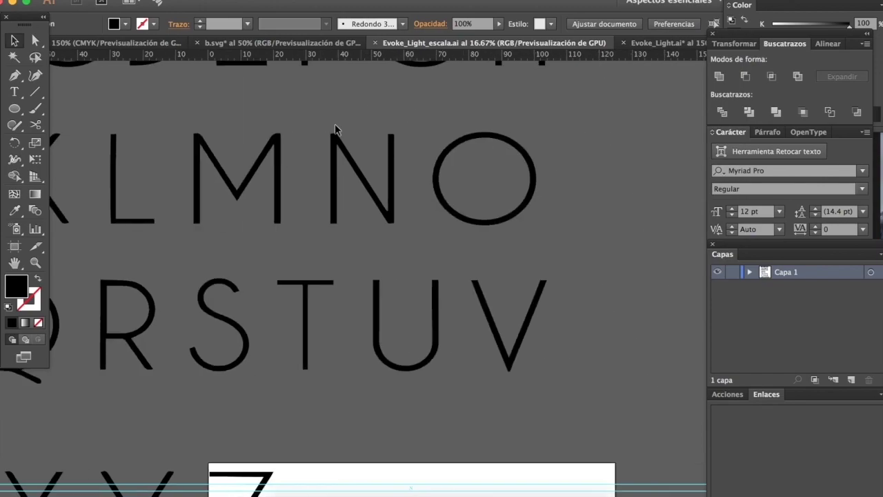
Step: Unite the capital N's parts into a single shape and select it together with the capital O
{"action": "left_click", "coordinate": [394, 215]}
{"action": "left_click", "coordinate": [718, 75]}
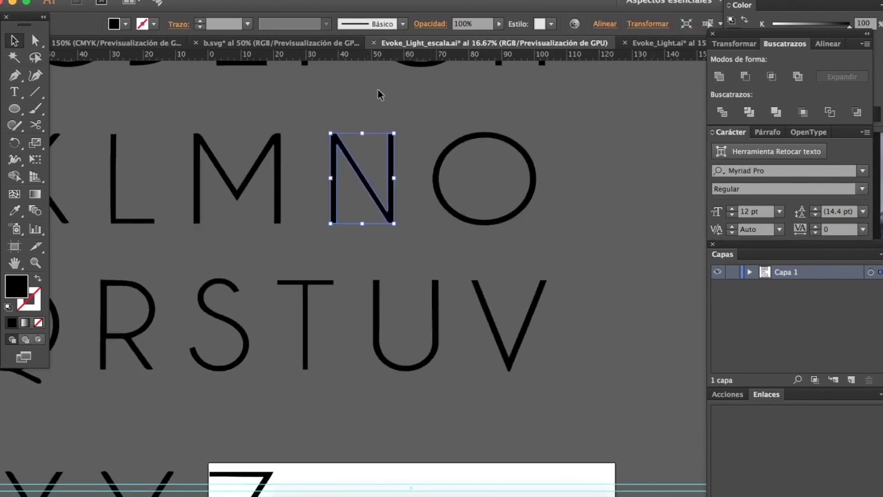
{"action": "left_click", "coordinate": [350, 118]}
{"action": "left_click_drag", "start_coordinate": [481, 185], "coordinate": [481, 183]}
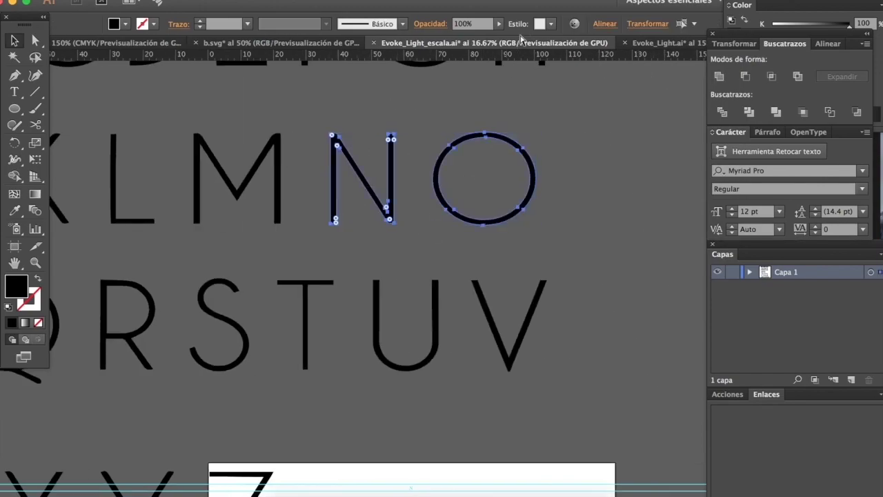
Step: Copy the capitals N and O into b.svg, with the N standing on the Línea Base at the vertical zero guide
{"action": "left_click", "coordinate": [260, 44]}
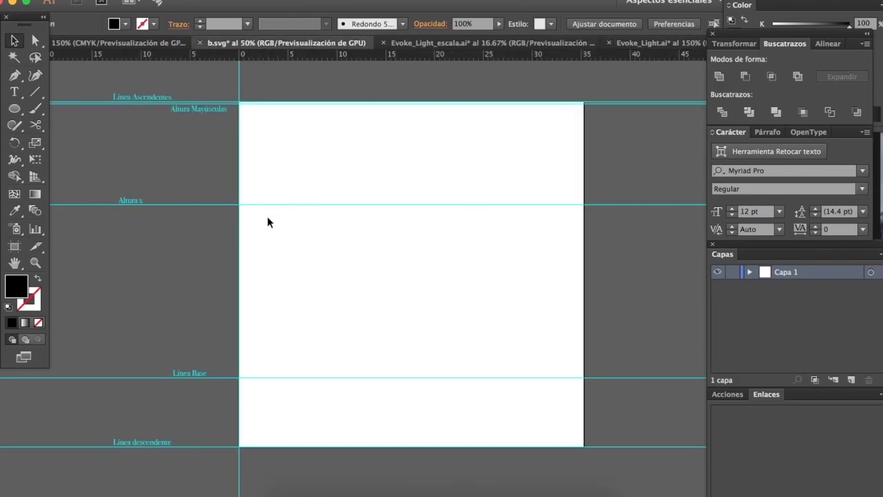
{"action": "key", "text": "cmd+v"}
{"action": "left_click_drag", "start_coordinate": [150, 290], "coordinate": [296, 174]}
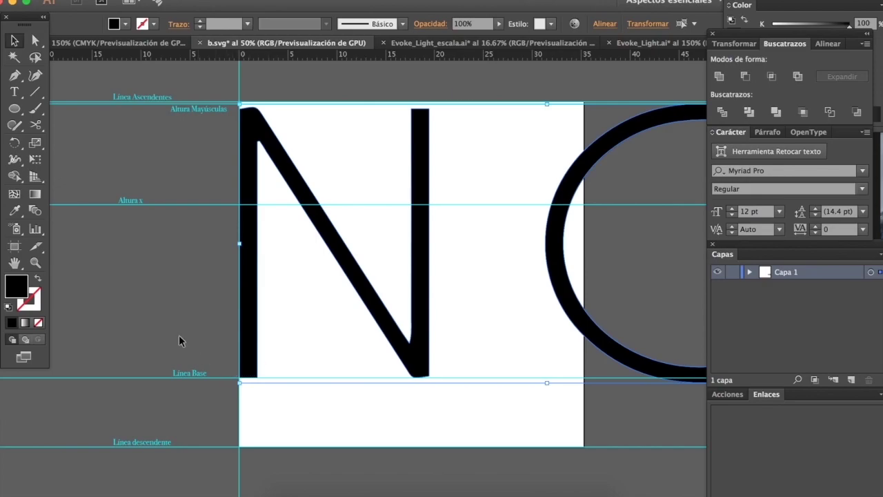
{"action": "left_click", "coordinate": [209, 324]}
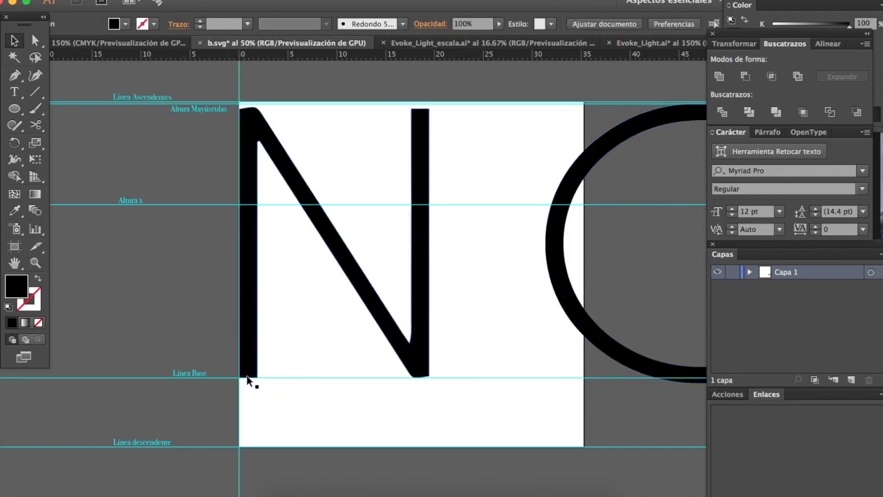
Step: Lower the Altura Mayúsculas guide and its label to the flat top of the N's right stem
{"action": "left_click_drag", "start_coordinate": [189, 109], "coordinate": [188, 112]}
{"action": "scroll", "coordinate": [379, 105], "scroll_direction": "up", "scroll_amount": 2}
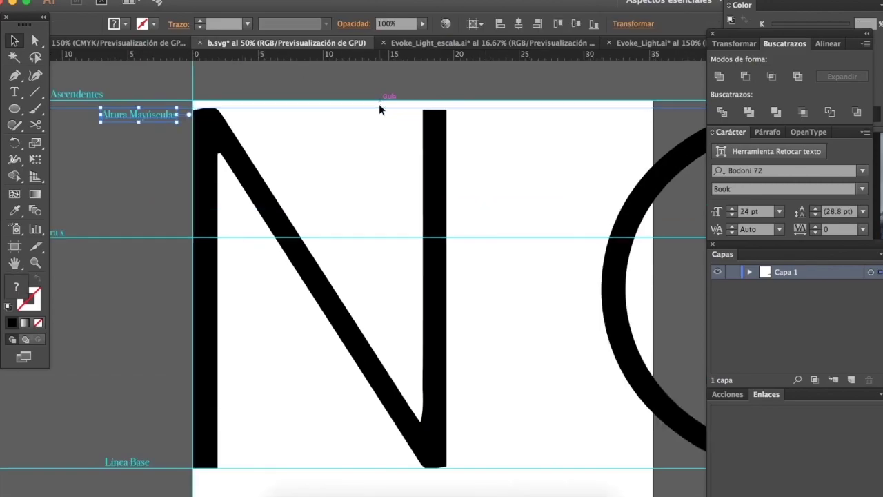
{"action": "left_click_drag", "start_coordinate": [64, 124], "coordinate": [66, 127]}
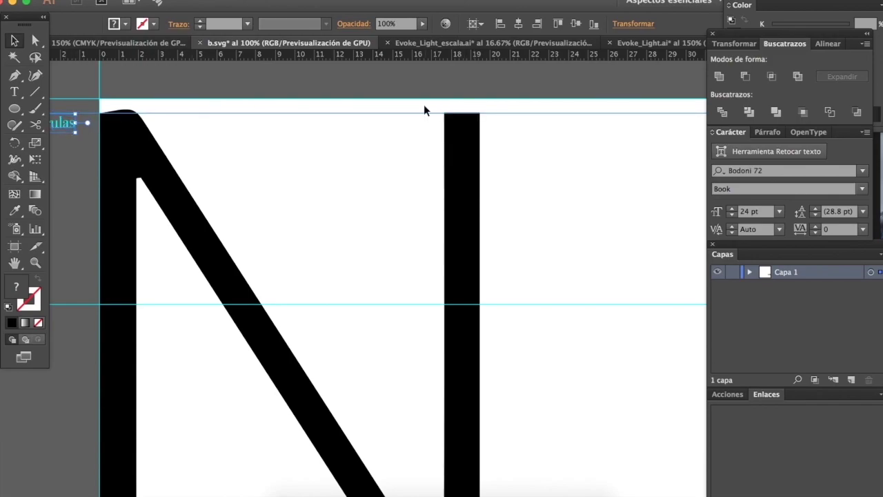
{"action": "scroll", "coordinate": [457, 126], "scroll_direction": "down", "scroll_amount": 1}
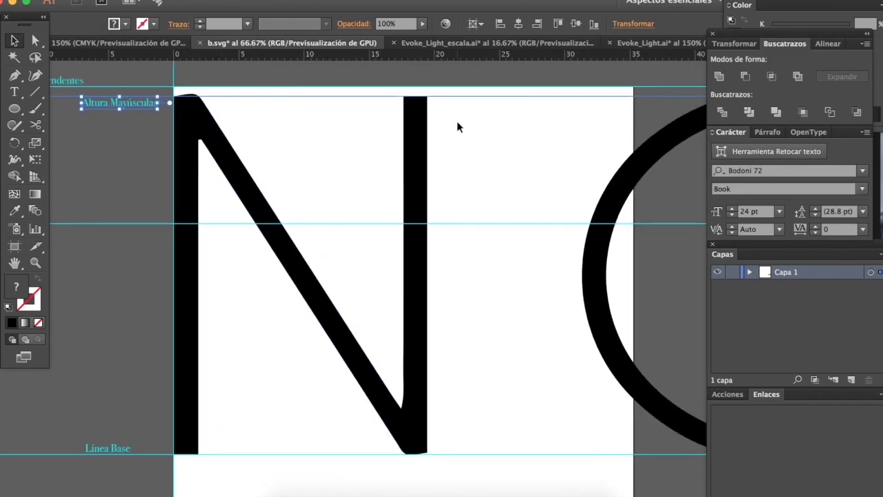
{"action": "left_click", "coordinate": [425, 130]}
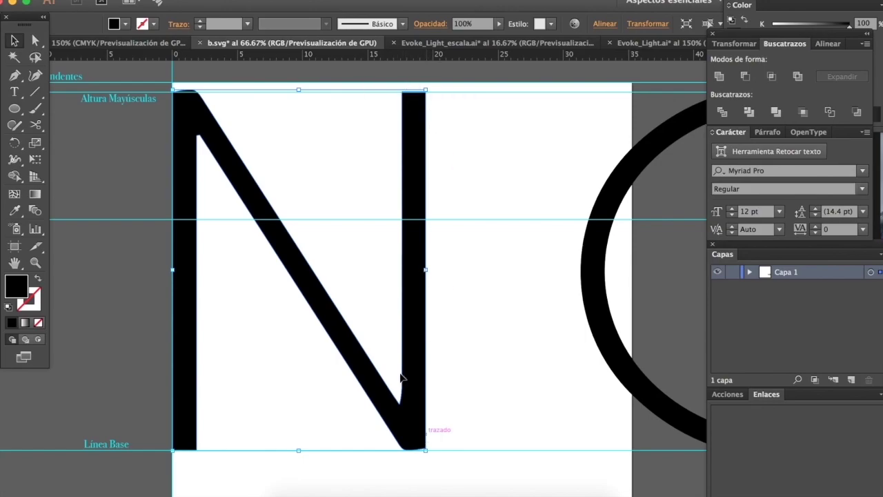
Step: Copy the capital E from Evoke_Light_escala.ai and return to b.svg
{"action": "left_click", "coordinate": [543, 44]}
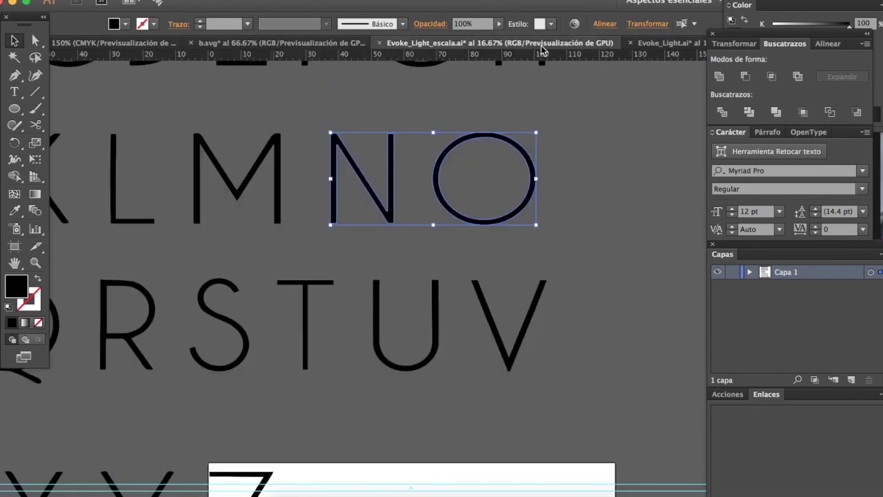
{"action": "scroll", "coordinate": [233, 118], "scroll_direction": "up", "scroll_amount": 10}
{"action": "scroll", "coordinate": [233, 118], "scroll_direction": "left", "scroll_amount": 15}
{"action": "right_click", "coordinate": [234, 122]}
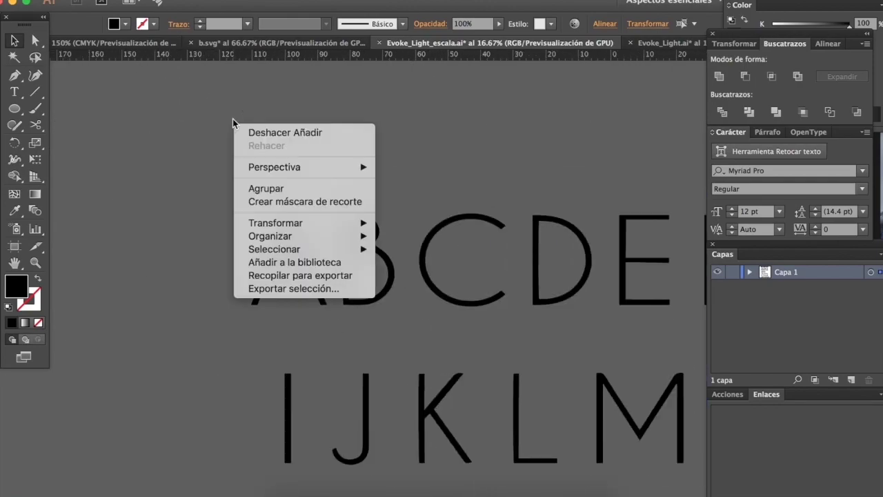
{"action": "left_click", "coordinate": [204, 125]}
{"action": "scroll", "coordinate": [373, 258], "scroll_direction": "right", "scroll_amount": 15}
{"action": "scroll", "coordinate": [373, 259], "scroll_direction": "down", "scroll_amount": 2}
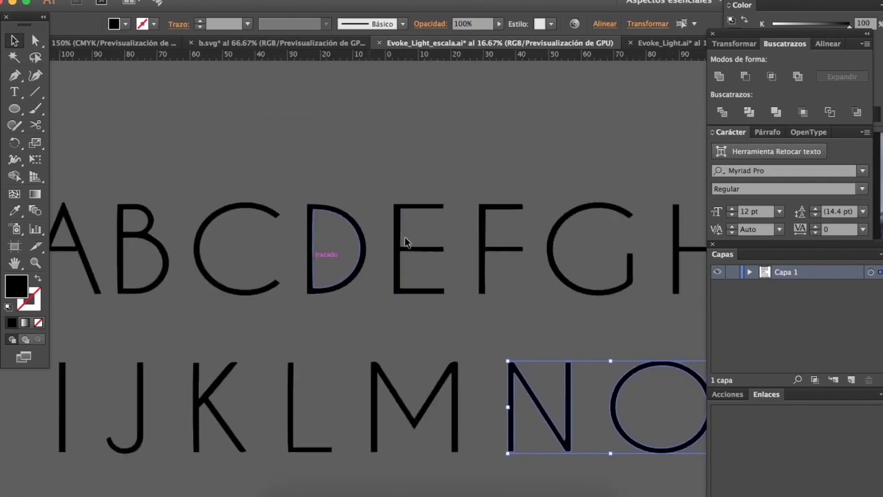
{"action": "left_click", "coordinate": [256, 226]}
{"action": "left_click", "coordinate": [665, 43]}
{"action": "left_click", "coordinate": [279, 43]}
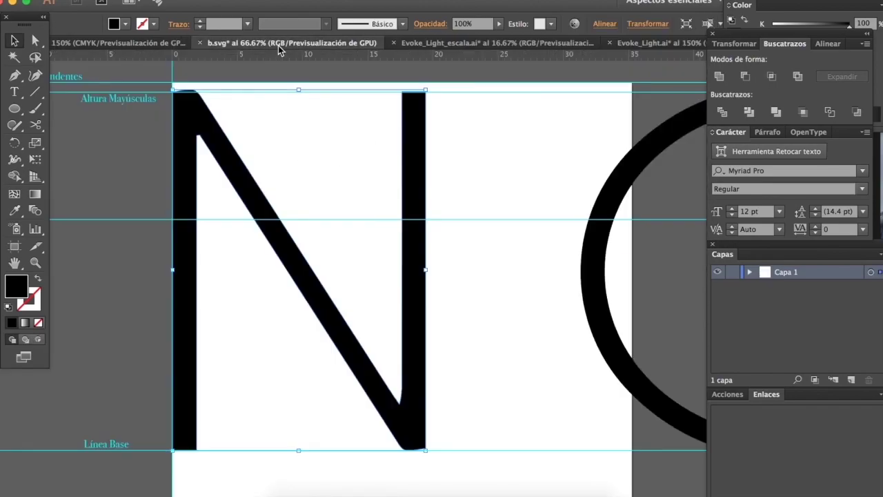
Step: Paste the E over the N and nudge it down between the Altura Mayúsculas and Línea Base guides
{"action": "left_click", "coordinate": [247, 215]}
{"action": "key", "text": "ctrl+v"}
{"action": "left_click_drag", "start_coordinate": [327, 407], "coordinate": [191, 319]}
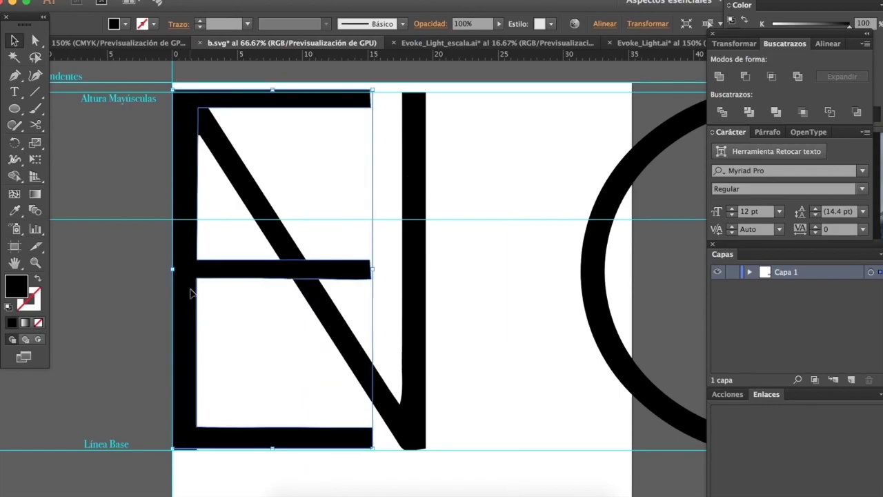
{"action": "key", "text": "Down"}
{"action": "key", "text": "Down"}
{"action": "key", "text": "Down"}
{"action": "key", "text": "Down"}
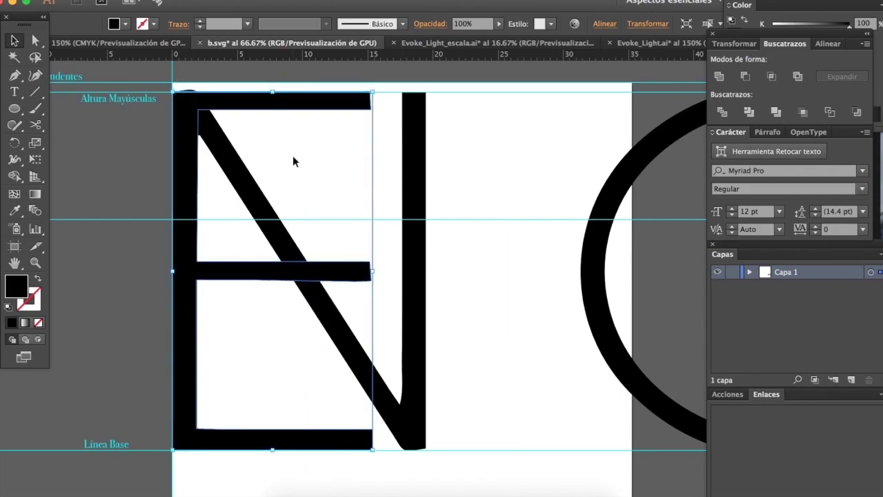
Step: Delete the capitals N and E from the artboard, and move the O against the vertical zero guide
{"action": "left_click_drag", "start_coordinate": [469, 148], "coordinate": [198, 180]}
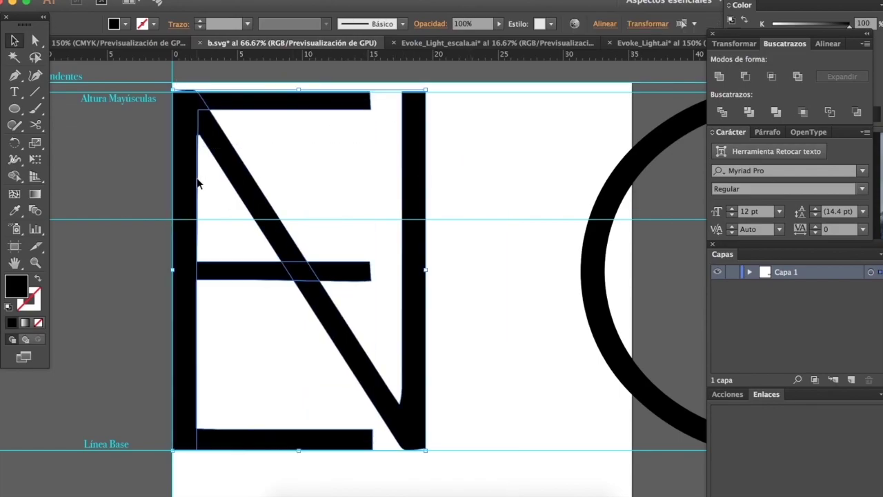
{"action": "key", "text": "Delete"}
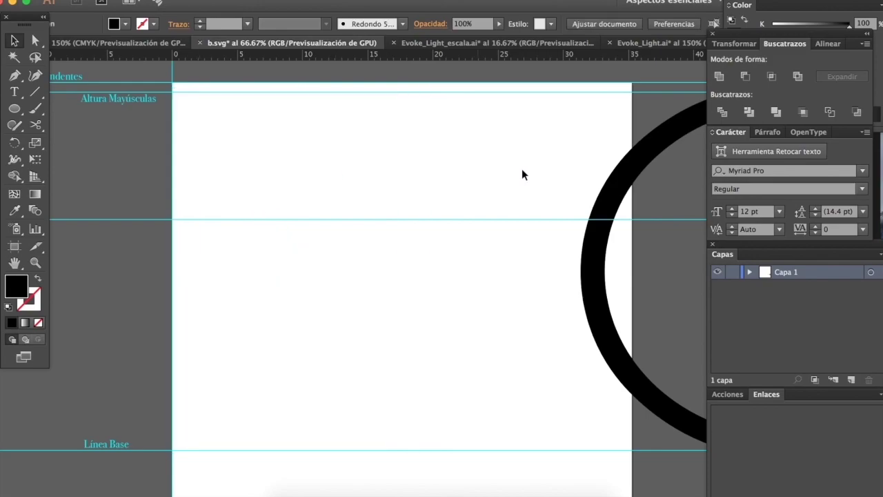
{"action": "left_click_drag", "start_coordinate": [637, 162], "coordinate": [235, 158]}
Step: Place horizontal overshoot guides at the outermost top and bottom curves of the capital O
{"action": "scroll", "coordinate": [398, 66], "scroll_direction": "up", "scroll_amount": 4}
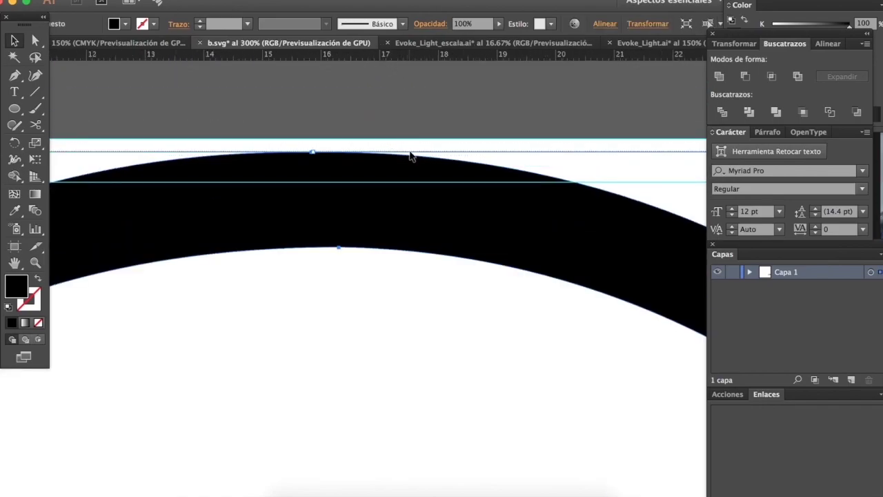
{"action": "scroll", "coordinate": [406, 178], "scroll_direction": "down", "scroll_amount": 3}
{"action": "scroll", "coordinate": [406, 178], "scroll_direction": "down", "scroll_amount": 4}
{"action": "left_click", "coordinate": [471, 241]}
{"action": "key", "text": "Delete"}
{"action": "scroll", "coordinate": [398, 286], "scroll_direction": "up", "scroll_amount": 5}
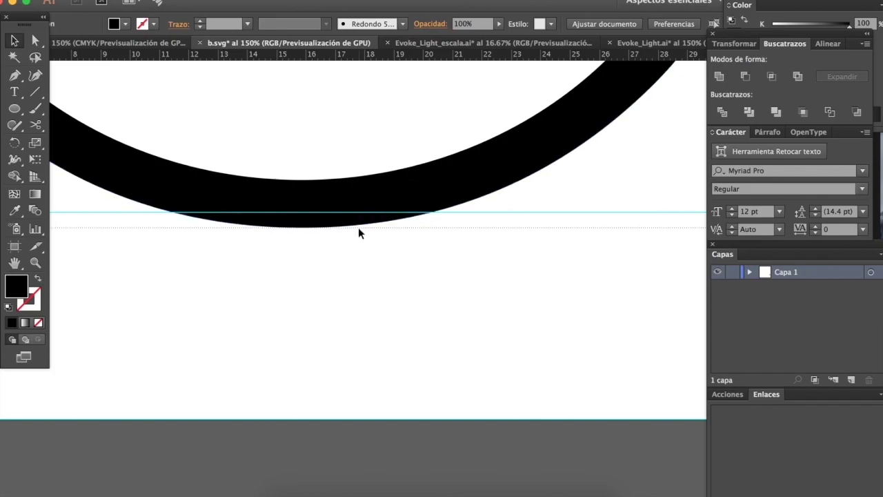
{"action": "scroll", "coordinate": [358, 233], "scroll_direction": "down", "scroll_amount": 5}
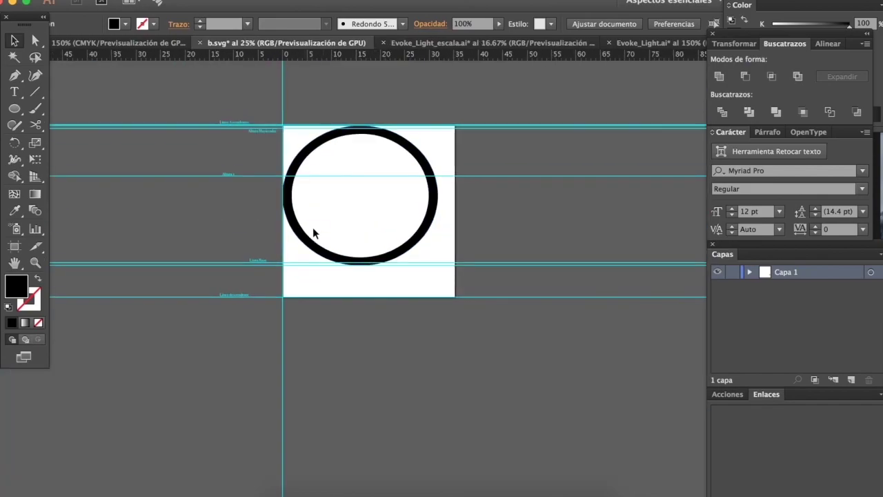
Step: Delete the capital O from the artboard of b.svg
{"action": "left_click", "coordinate": [314, 229]}
{"action": "scroll", "coordinate": [315, 229], "scroll_direction": "up", "scroll_amount": 1}
{"action": "key", "text": "Delete"}
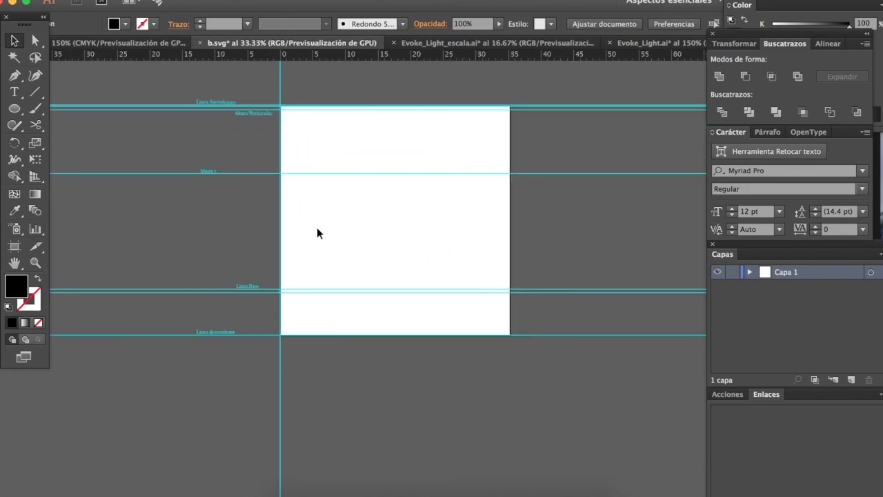
{"action": "scroll", "coordinate": [317, 230], "scroll_direction": "up", "scroll_amount": 1}
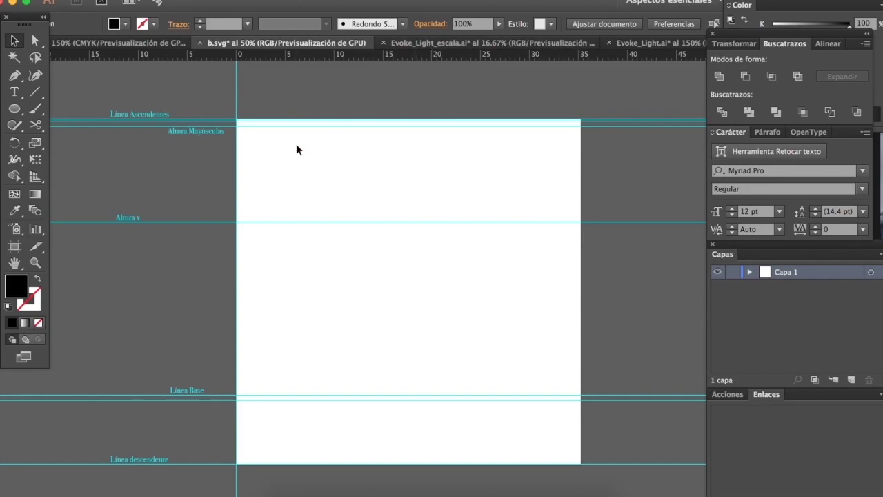
Step: Copy the capital G from Evoke_Light_escala.ai into b.svg and place it against the vertical zero guide, between the two overshoot guides
{"action": "left_click", "coordinate": [433, 42]}
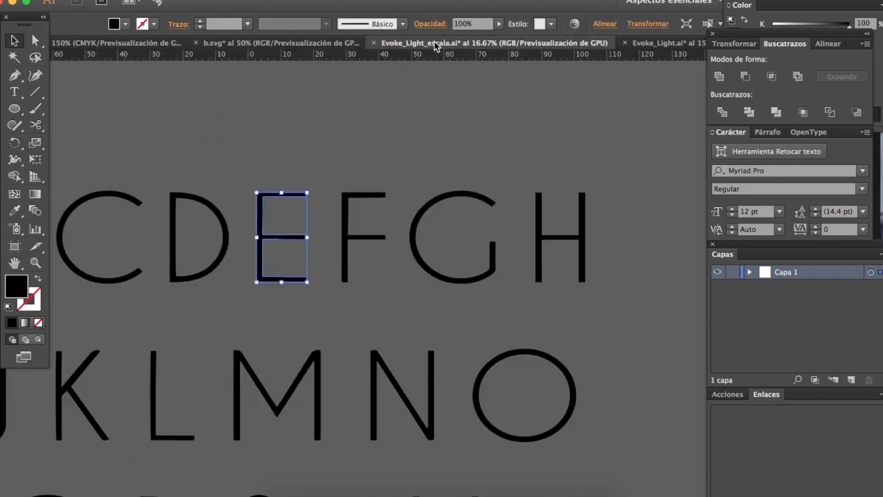
{"action": "left_click", "coordinate": [424, 207]}
{"action": "key", "text": "super+c"}
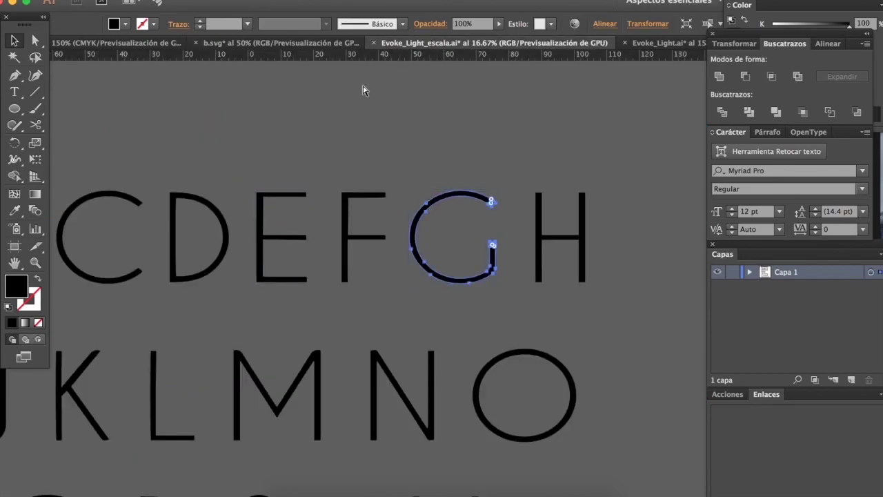
{"action": "left_click", "coordinate": [279, 42]}
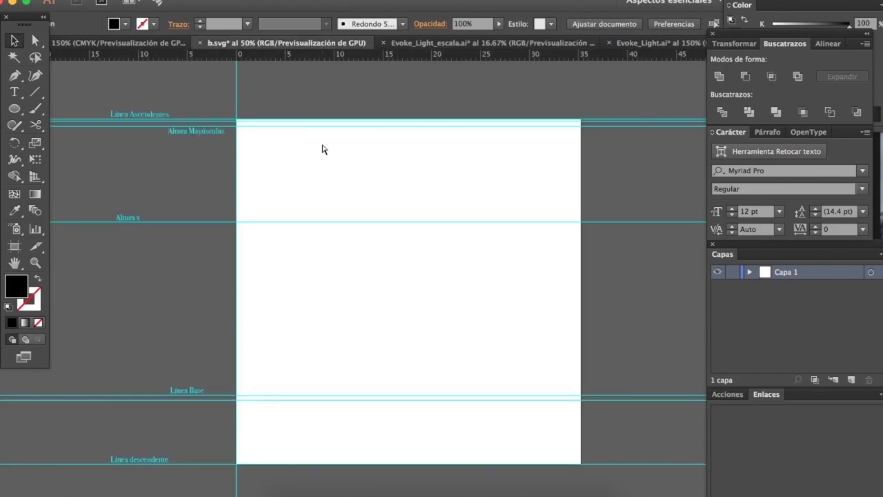
{"action": "key", "text": "super+v"}
{"action": "left_click_drag", "start_coordinate": [293, 361], "coordinate": [248, 262]}
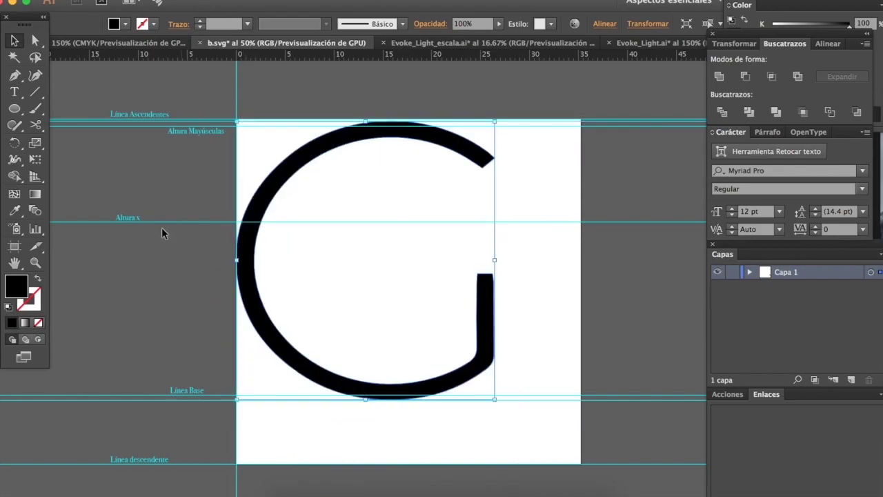
{"action": "left_click", "coordinate": [207, 207]}
Step: Add the sample text "lb" in Myriad Pro above the artboard and place a horizontal guide along its baseline
{"action": "scroll", "coordinate": [381, 78], "scroll_direction": "up", "scroll_amount": 3}
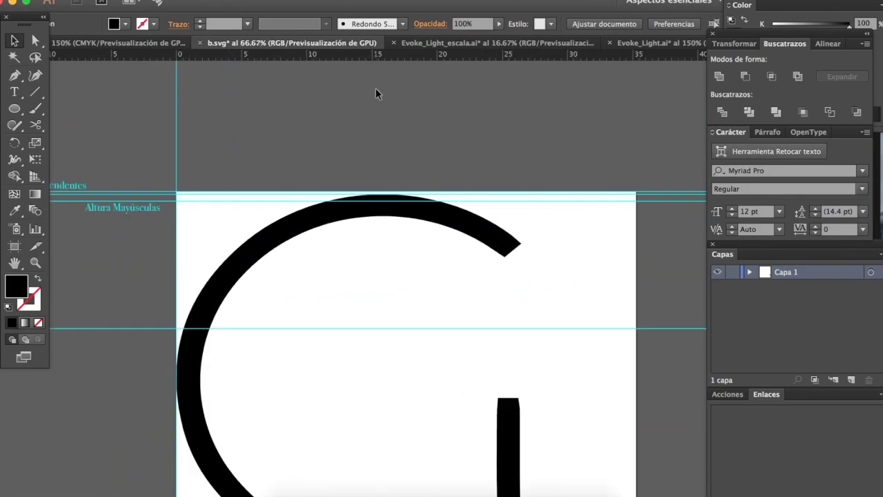
{"action": "left_click", "coordinate": [14, 91]}
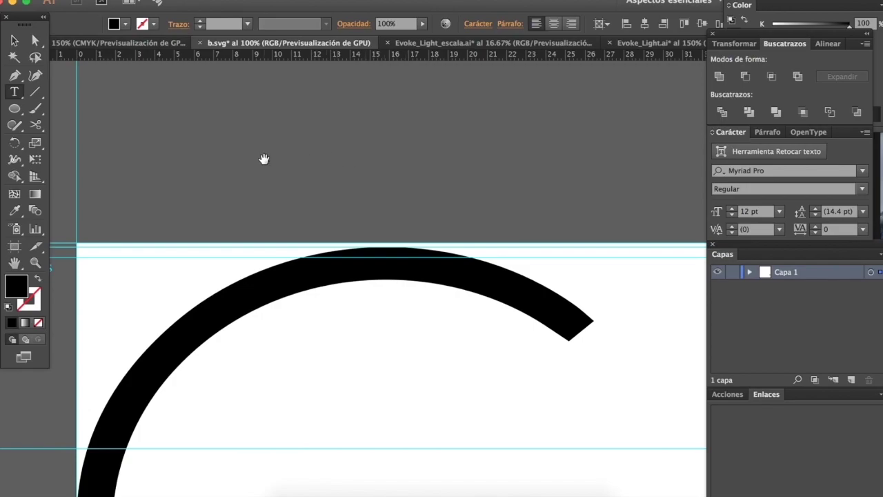
{"action": "scroll", "coordinate": [264, 158], "scroll_direction": "up", "scroll_amount": 10}
{"action": "key", "text": "BackSpace"}
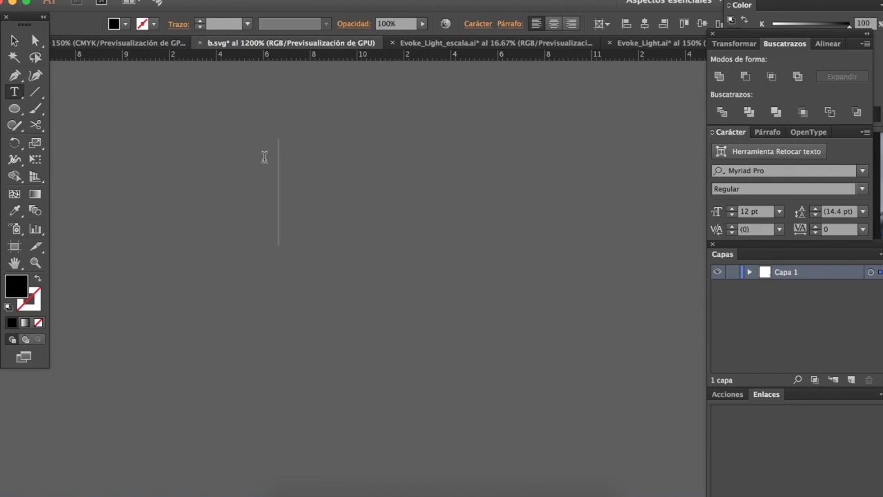
{"action": "type", "text": "I"}
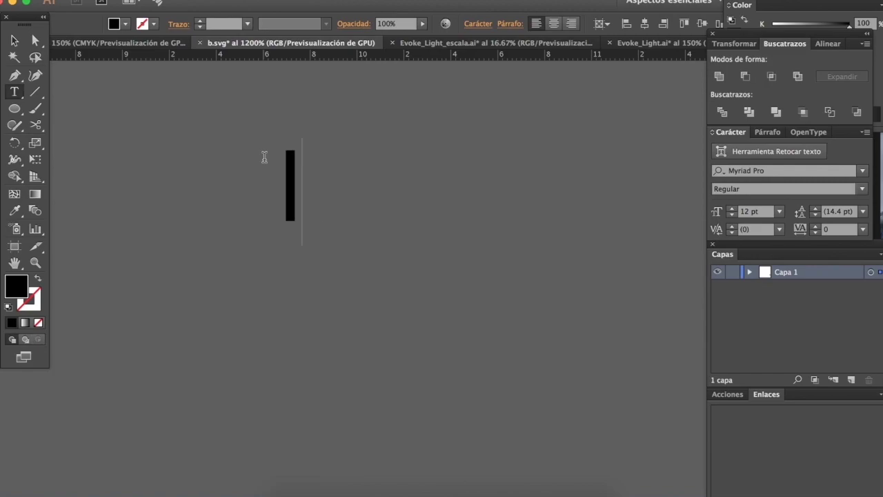
{"action": "type", "text": "G"}
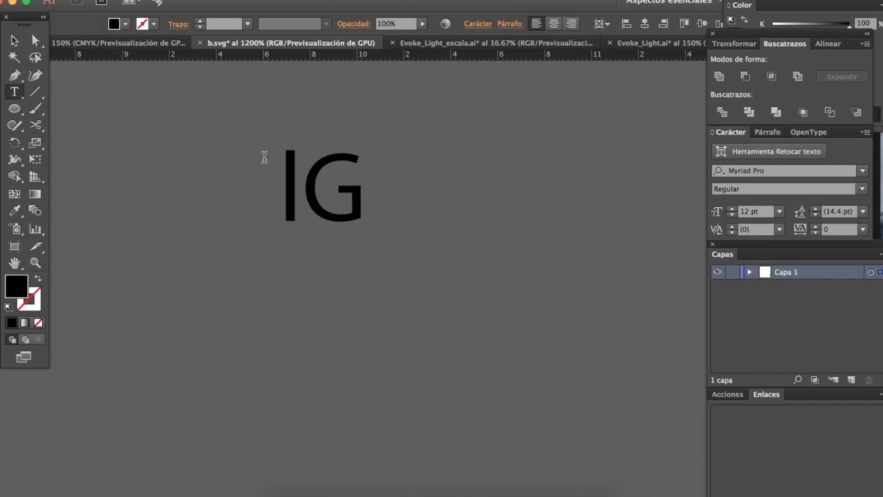
{"action": "key", "text": "BackSpace"}
{"action": "type", "text": "b"}
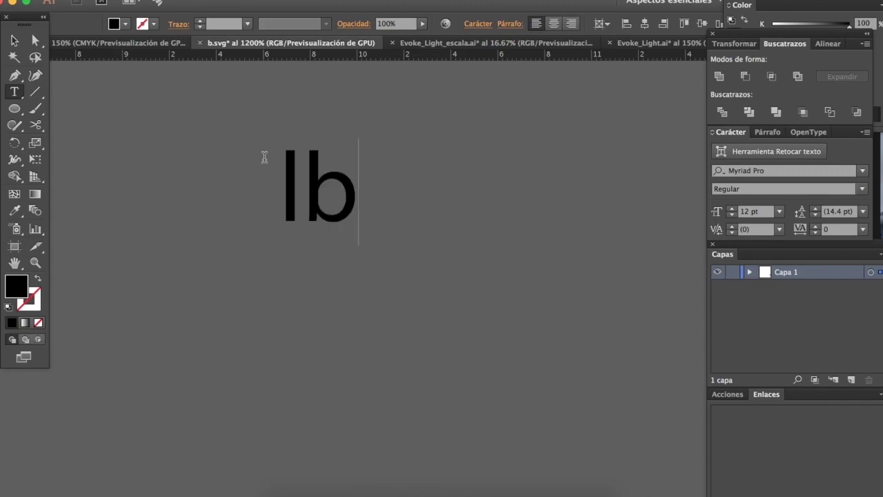
{"action": "scroll", "coordinate": [316, 179], "scroll_direction": "up", "scroll_amount": 4}
{"action": "key", "text": "Escape"}
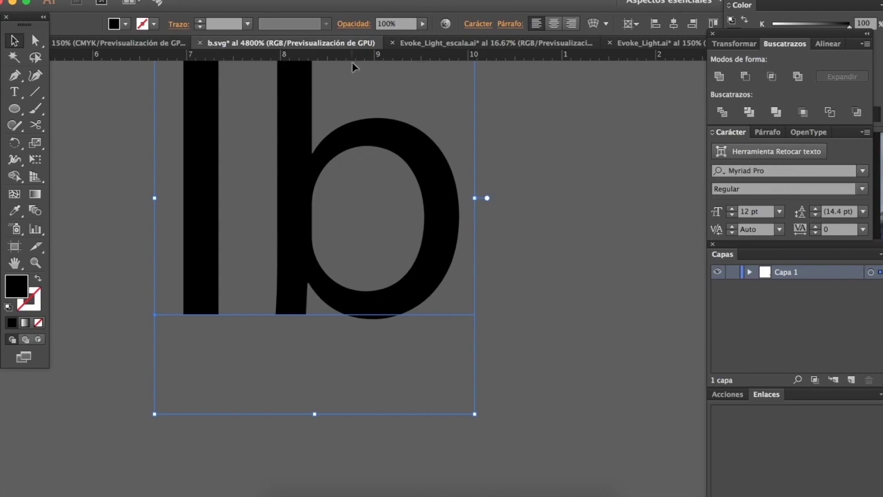
{"action": "left_click_drag", "start_coordinate": [513, 58], "coordinate": [509, 314]}
{"action": "left_click", "coordinate": [516, 342]}
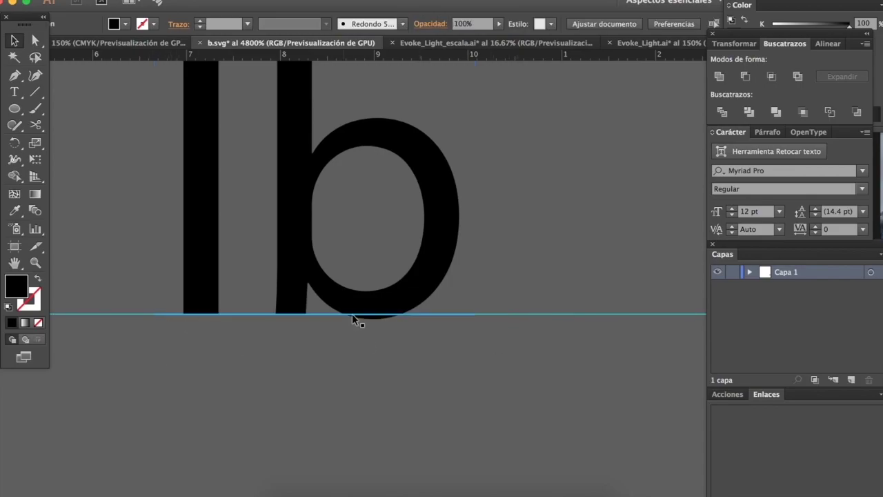
Step: Append the letter n to the sample text and place a horizontal guide at the flat top of its stem
{"action": "key", "text": "t"}
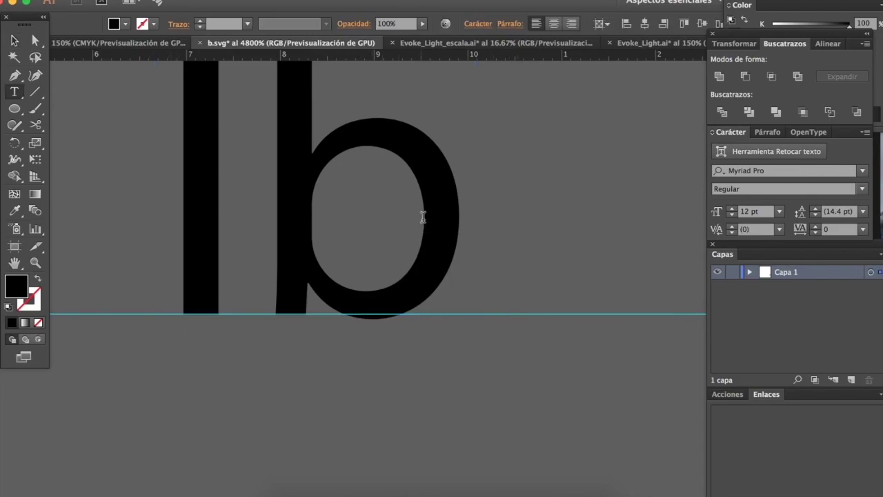
{"action": "scroll", "coordinate": [433, 202], "scroll_direction": "up", "scroll_amount": 3}
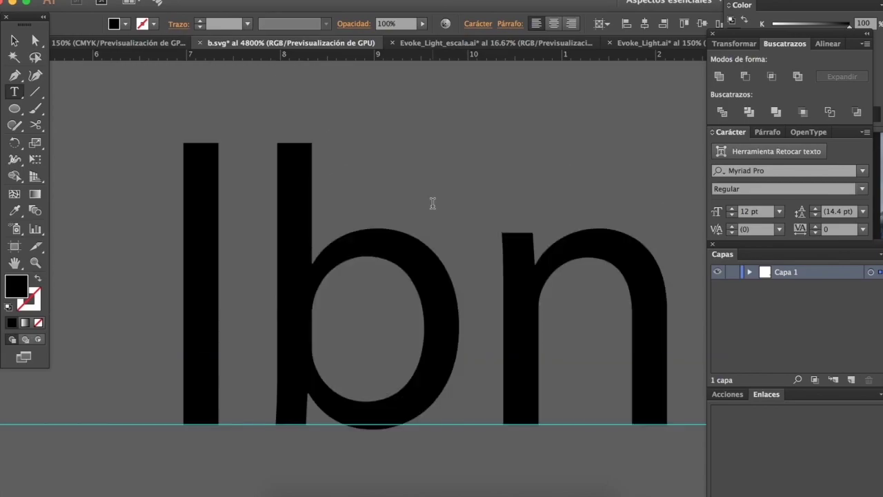
{"action": "key", "text": "v"}
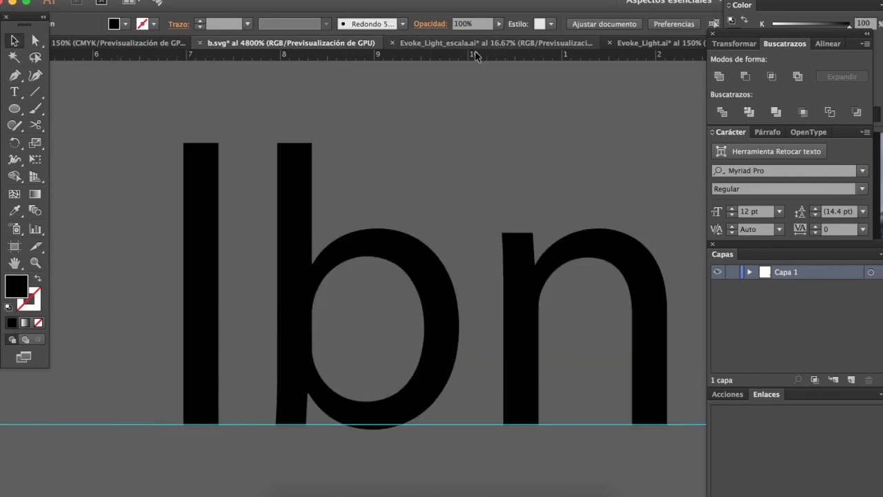
{"action": "left_click_drag", "start_coordinate": [471, 58], "coordinate": [502, 233]}
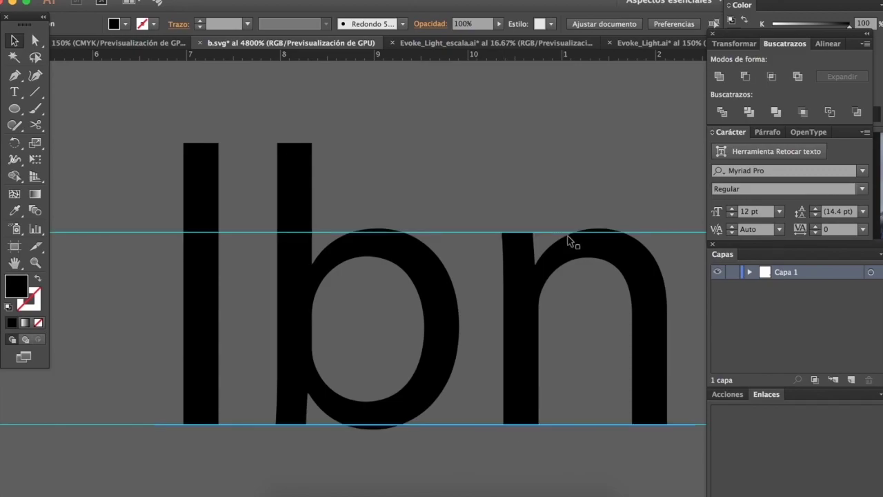
Step: Append the letter i to the sample text and finish editing it
{"action": "scroll", "coordinate": [569, 241], "scroll_direction": "right", "scroll_amount": 3}
{"action": "left_click", "coordinate": [501, 270]}
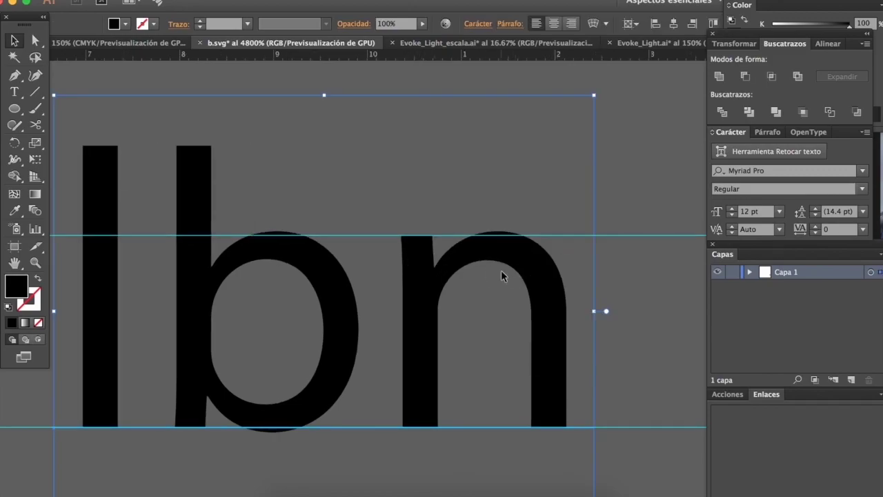
{"action": "key", "text": "t"}
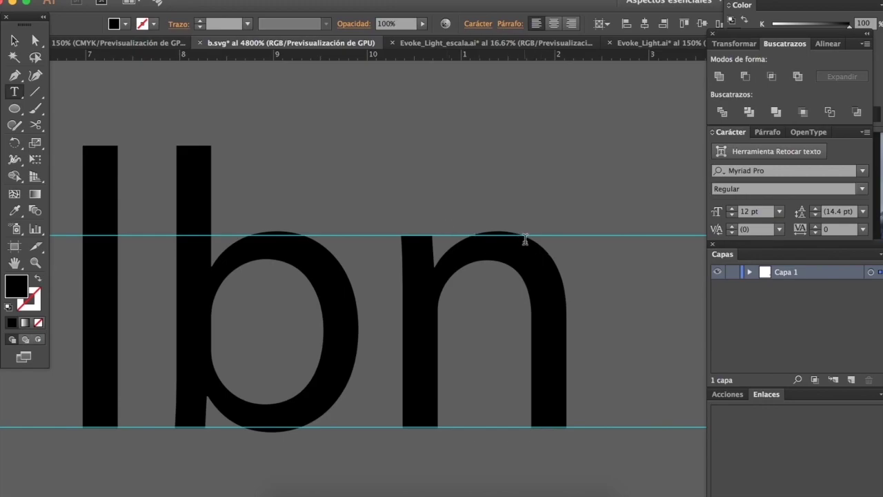
{"action": "left_click", "coordinate": [525, 239]}
{"action": "type", "text": "i"}
{"action": "key", "text": "Escape"}
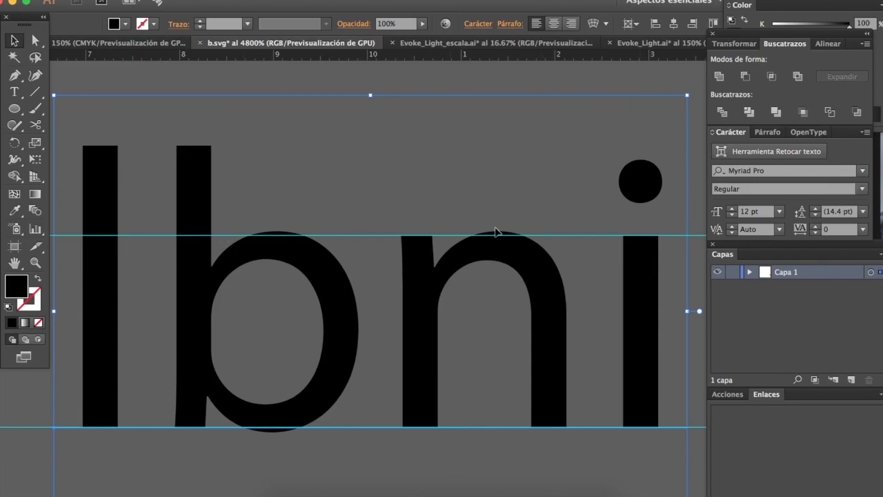
Step: Examine the curves and stems of the sample letters b, n and i against the baseline and x-height guides
{"action": "scroll", "coordinate": [452, 238], "scroll_direction": "down", "scroll_amount": 2}
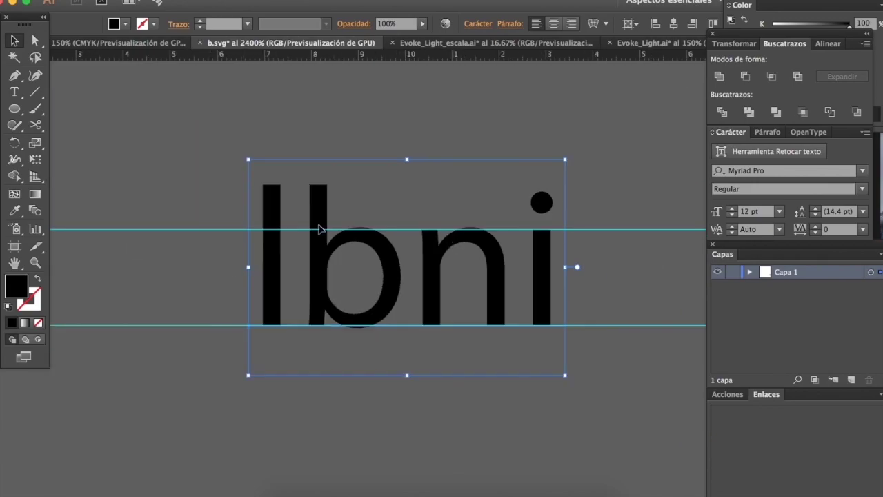
{"action": "left_click", "coordinate": [240, 164]}
{"action": "left_click", "coordinate": [581, 342]}
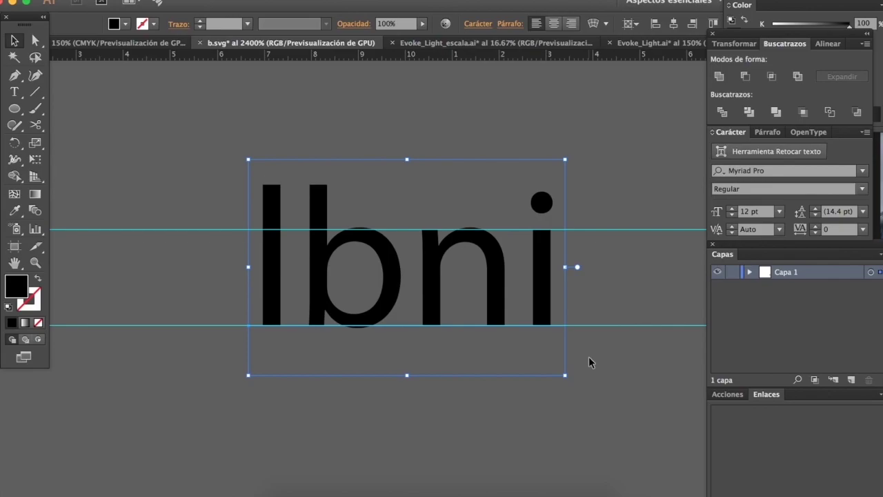
{"action": "left_click", "coordinate": [492, 379]}
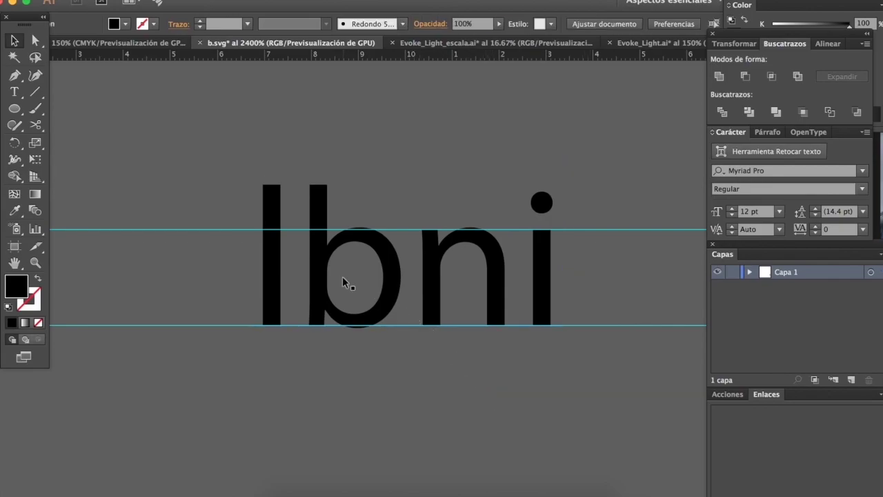
{"action": "scroll", "coordinate": [342, 276], "scroll_direction": "up", "scroll_amount": 3}
{"action": "scroll", "coordinate": [342, 276], "scroll_direction": "down", "scroll_amount": 3}
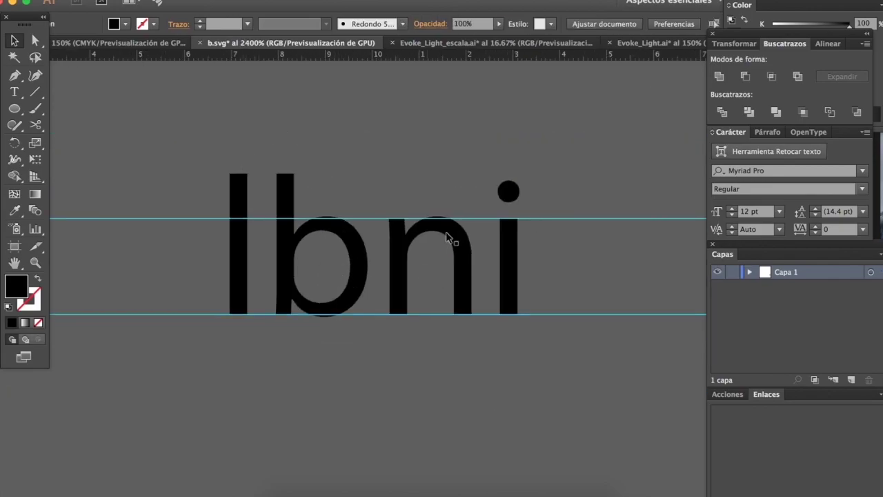
{"action": "scroll", "coordinate": [445, 238], "scroll_direction": "up", "scroll_amount": 3}
{"action": "scroll", "coordinate": [354, 250], "scroll_direction": "down", "scroll_amount": 1}
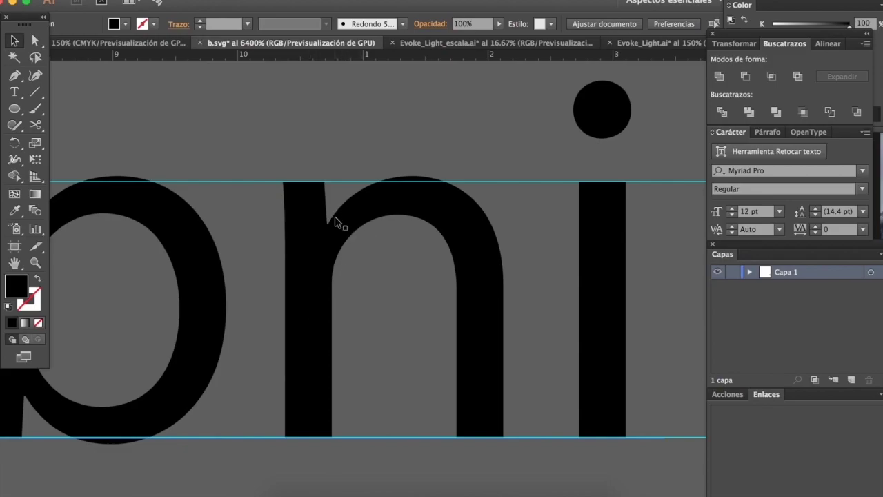
Step: Delete the "lbni" sample text above the artboard
{"action": "scroll", "coordinate": [338, 218], "scroll_direction": "down", "scroll_amount": 4}
{"action": "left_click", "coordinate": [333, 249]}
{"action": "key", "text": "Delete"}
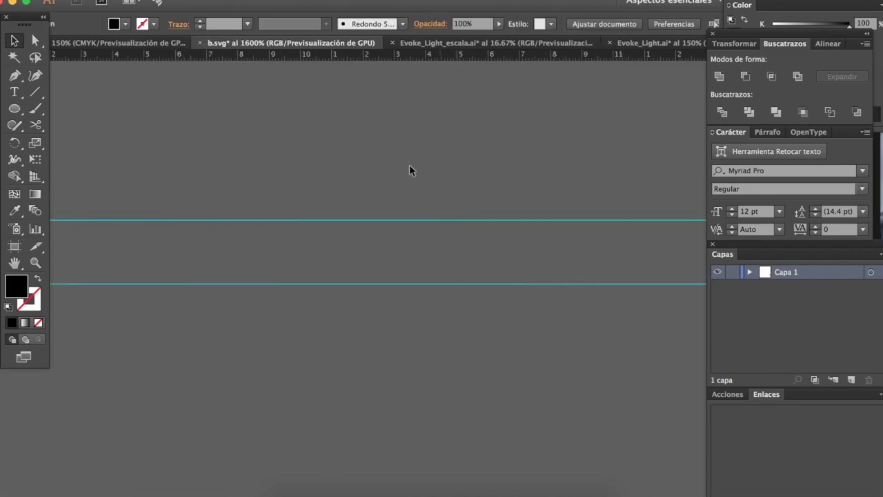
Step: Unlock the guides and delete the two horizontal guides placed for the sample text
{"action": "right_click", "coordinate": [368, 126]}
{"action": "left_click", "coordinate": [437, 247]}
{"action": "right_click", "coordinate": [245, 249]}
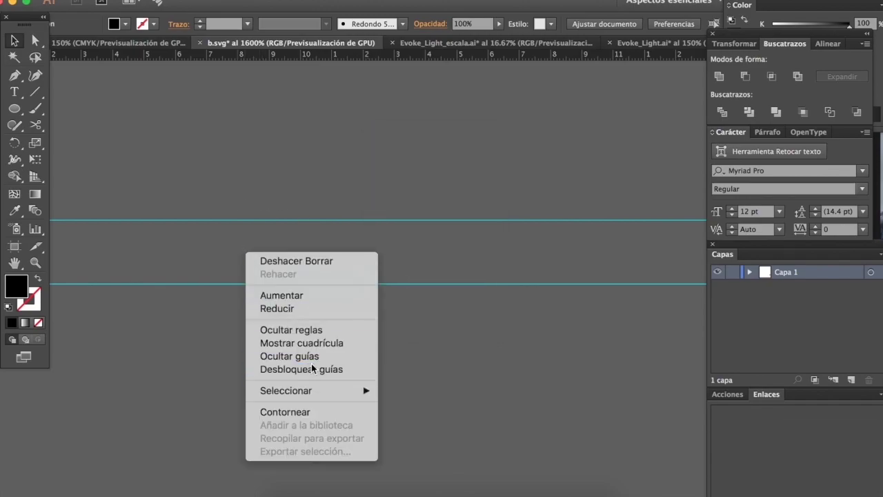
{"action": "left_click", "coordinate": [311, 367]}
{"action": "left_click_drag", "start_coordinate": [265, 283], "coordinate": [251, 275]}
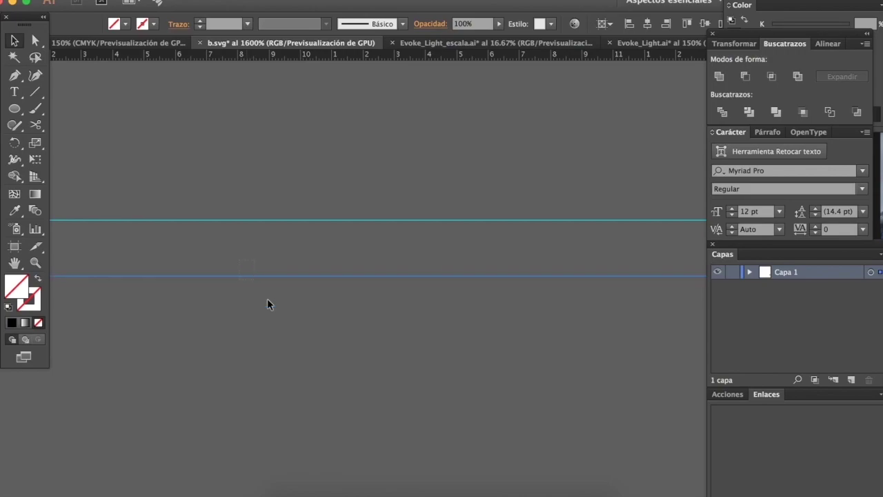
{"action": "left_click_drag", "start_coordinate": [307, 298], "coordinate": [321, 314]}
{"action": "key", "text": "Delete"}
Step: Return to the artboard and delete the capital G from it
{"action": "key", "text": "super+minus"}
{"action": "key", "text": "super+minus"}
{"action": "key", "text": "super+minus"}
{"action": "key", "text": "super+minus"}
{"action": "key", "text": "super+minus"}
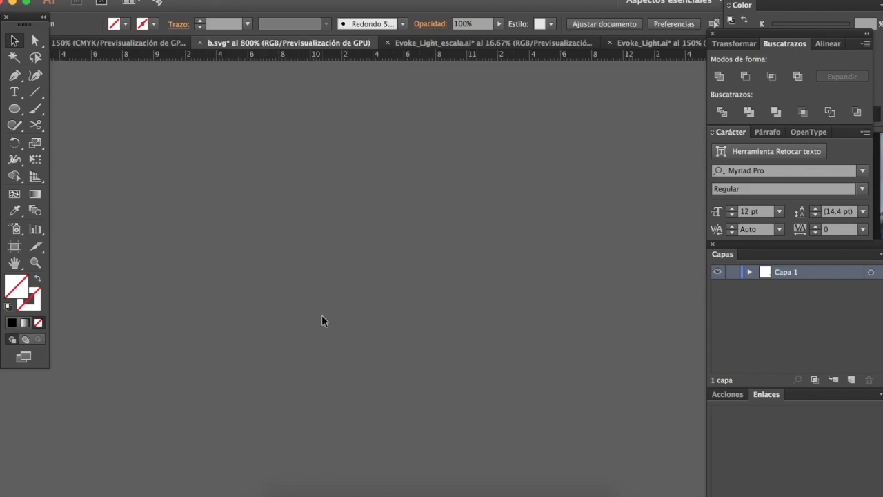
{"action": "key", "text": "super+minus"}
{"action": "key", "text": "super+minus"}
{"action": "key", "text": "super+minus"}
{"action": "key", "text": "super+minus"}
{"action": "key", "text": "super+minus"}
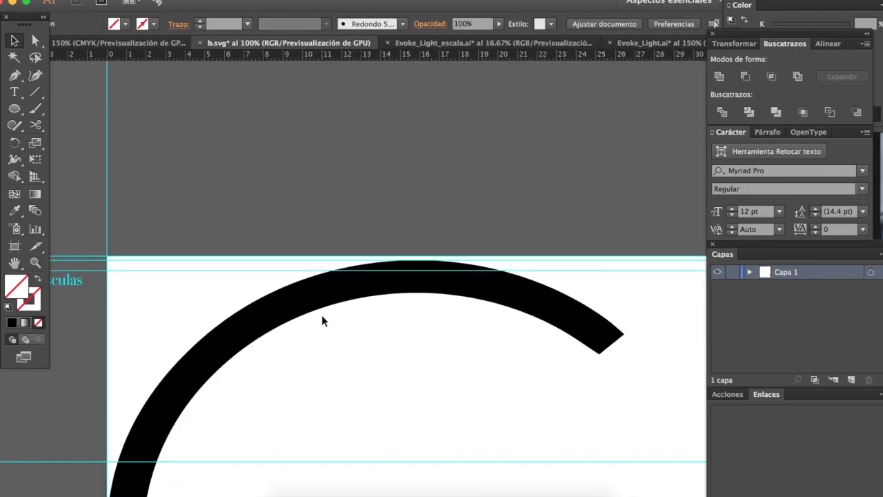
{"action": "scroll", "coordinate": [321, 315], "scroll_direction": "down", "scroll_amount": 1}
{"action": "scroll", "coordinate": [322, 317], "scroll_direction": "down", "scroll_amount": 1}
{"action": "left_click", "coordinate": [235, 264]}
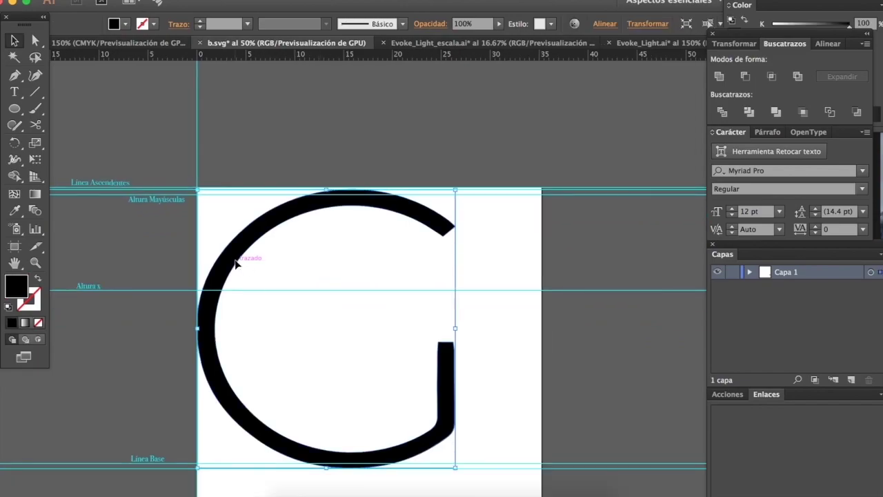
{"action": "key", "text": "Delete"}
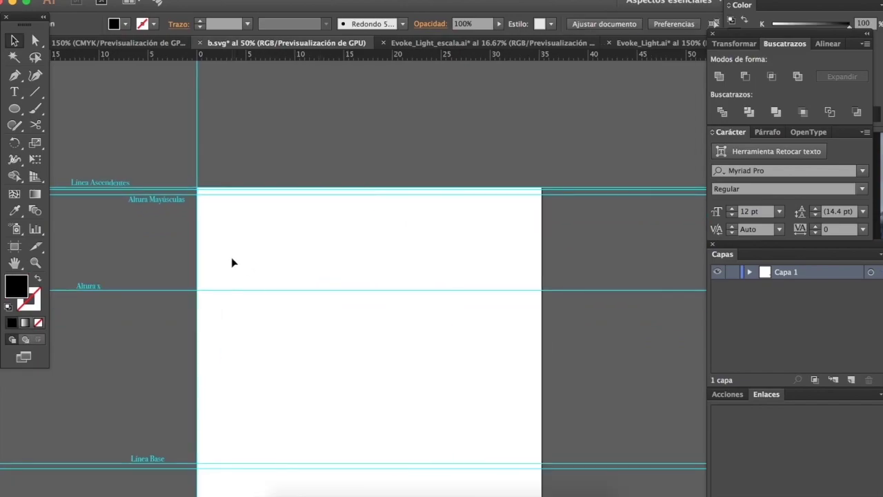
{"action": "left_click", "coordinate": [632, 43]}
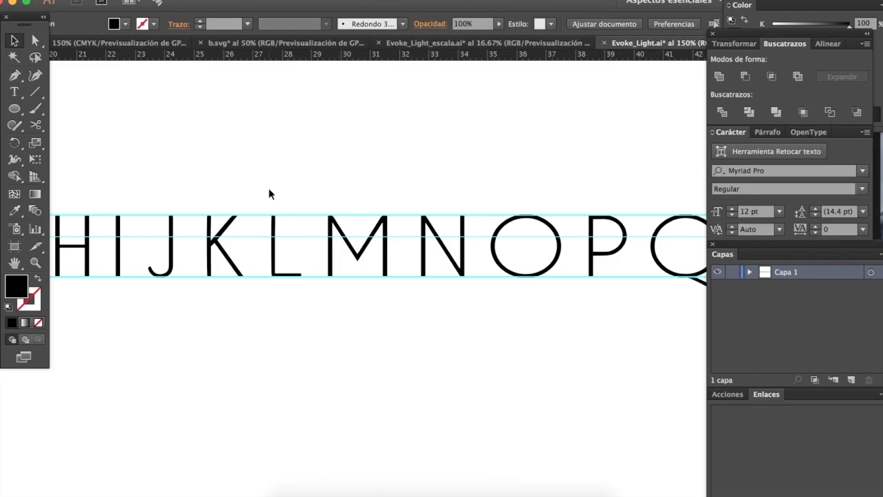
{"action": "scroll", "coordinate": [293, 283], "scroll_direction": "left", "scroll_amount": 15}
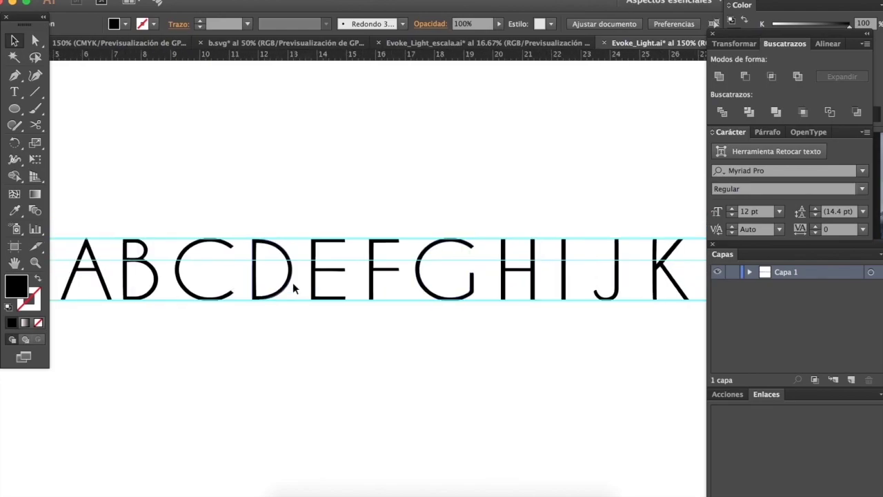
{"action": "scroll", "coordinate": [292, 287], "scroll_direction": "right", "scroll_amount": 20}
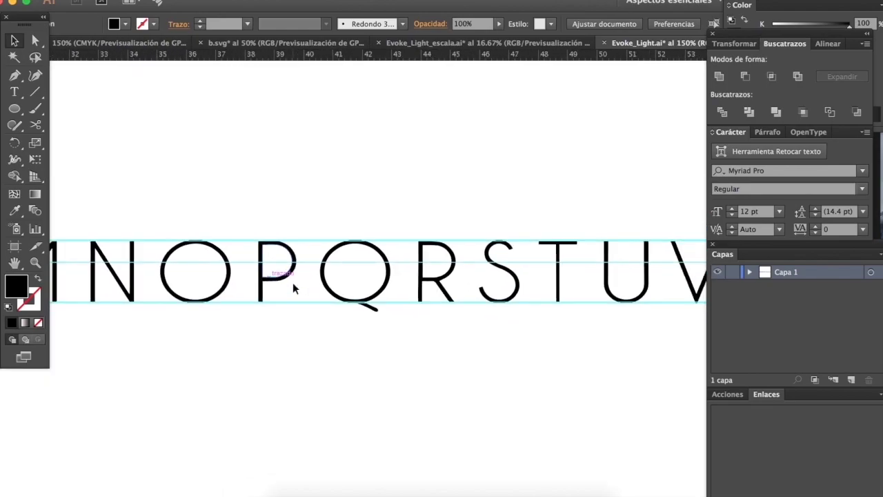
{"action": "left_click", "coordinate": [386, 43]}
{"action": "left_click", "coordinate": [295, 42]}
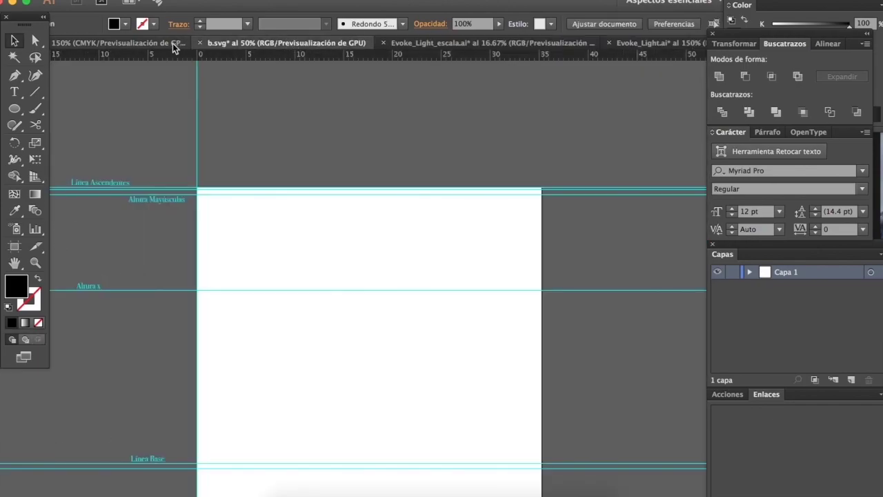
{"action": "key", "text": "ctrl+v"}
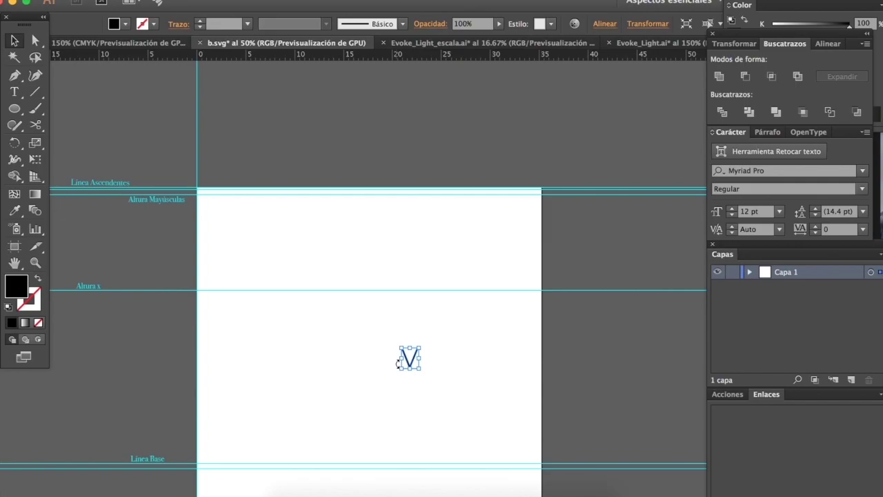
{"action": "key", "text": "Delete"}
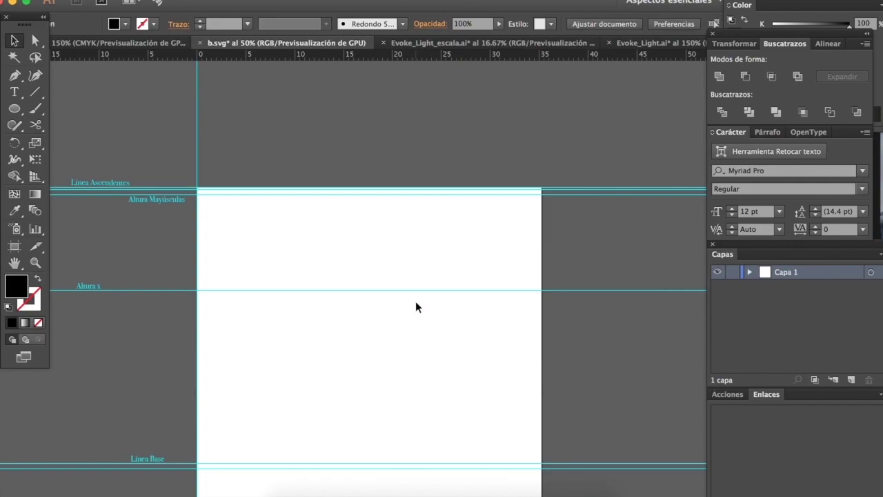
Step: Copy the scaled capital V from Evoke_Light_escala.ai into b.svg and align it to the cap-height guide and the artboard's left edge
{"action": "left_click", "coordinate": [441, 43]}
{"action": "key", "text": "ctrl+minus"}
{"action": "scroll", "coordinate": [265, 212], "scroll_direction": "down", "scroll_amount": 5}
{"action": "left_click", "coordinate": [508, 276]}
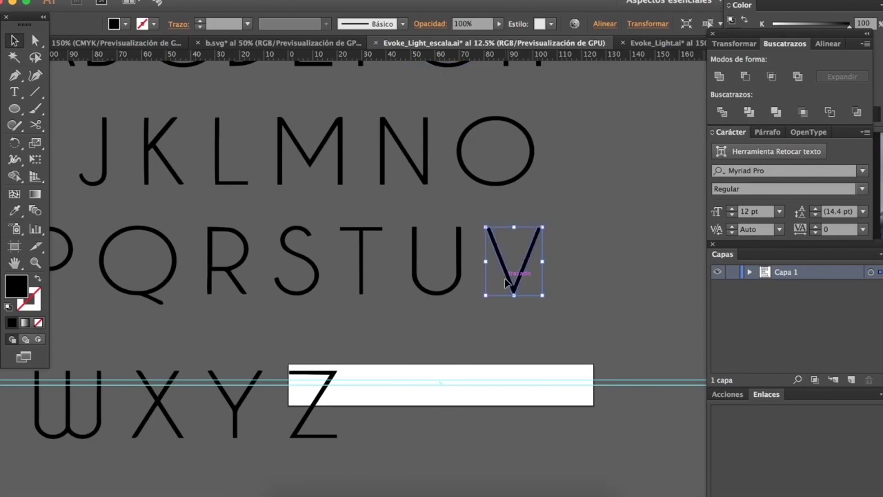
{"action": "left_click", "coordinate": [304, 43]}
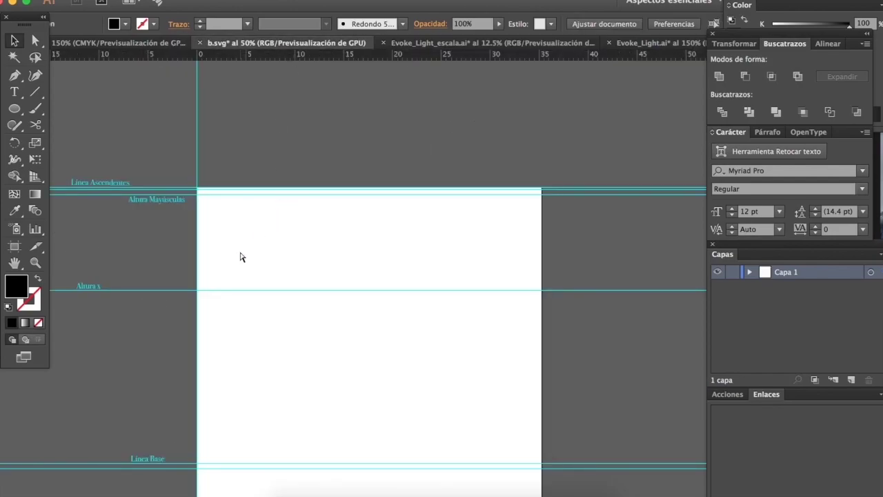
{"action": "key", "text": "ctrl+v"}
{"action": "left_click_drag", "start_coordinate": [365, 369], "coordinate": [262, 348]}
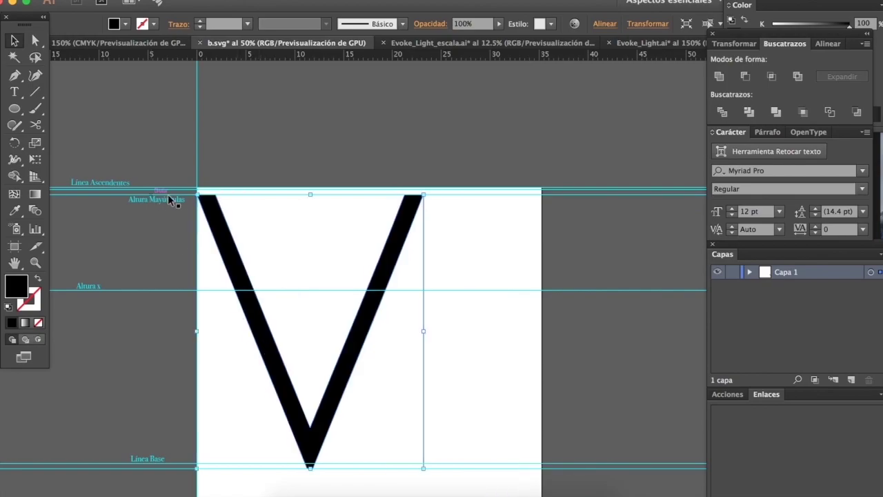
Step: Examine the capital V's top and vertex against the cap-height, baseline and overshoot guides
{"action": "scroll", "coordinate": [181, 193], "scroll_direction": "up", "scroll_amount": 3}
{"action": "left_click", "coordinate": [252, 145]}
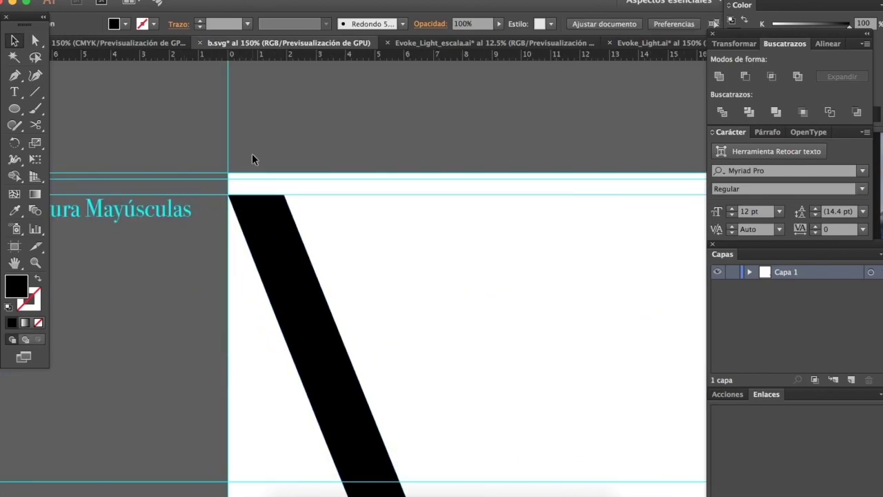
{"action": "scroll", "coordinate": [255, 238], "scroll_direction": "down", "scroll_amount": 3}
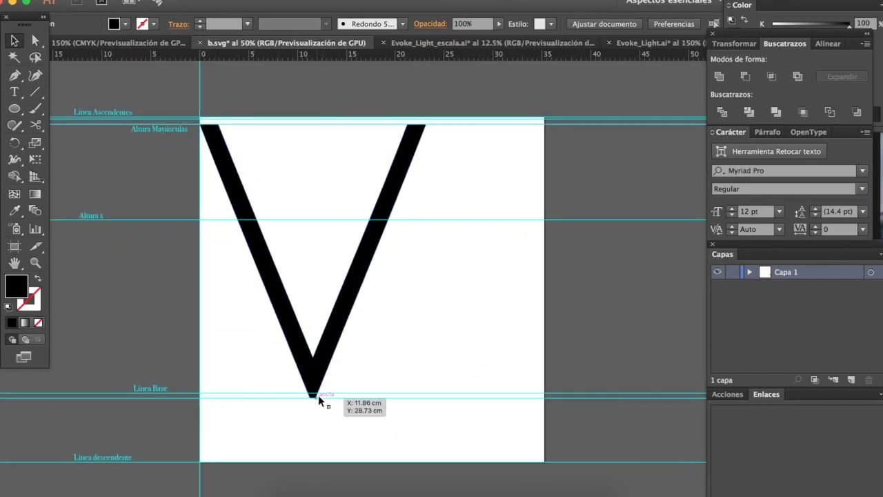
{"action": "scroll", "coordinate": [200, 149], "scroll_direction": "up", "scroll_amount": 1}
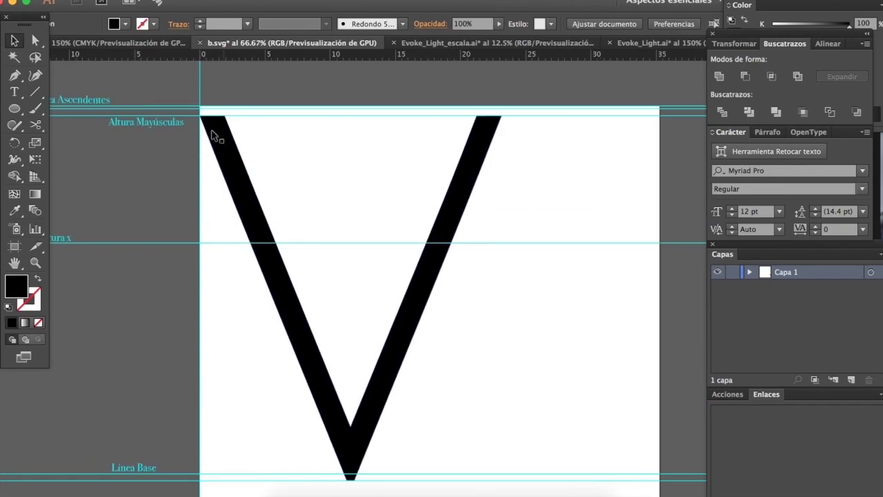
{"action": "scroll", "coordinate": [233, 193], "scroll_direction": "down", "scroll_amount": 1}
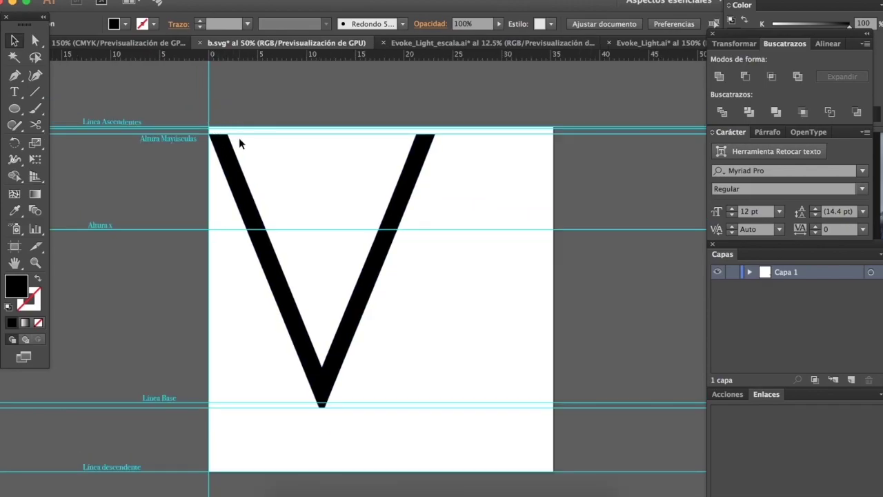
{"action": "left_click_drag", "start_coordinate": [166, 138], "coordinate": [166, 170]}
{"action": "scroll", "coordinate": [183, 152], "scroll_direction": "left", "scroll_amount": 2}
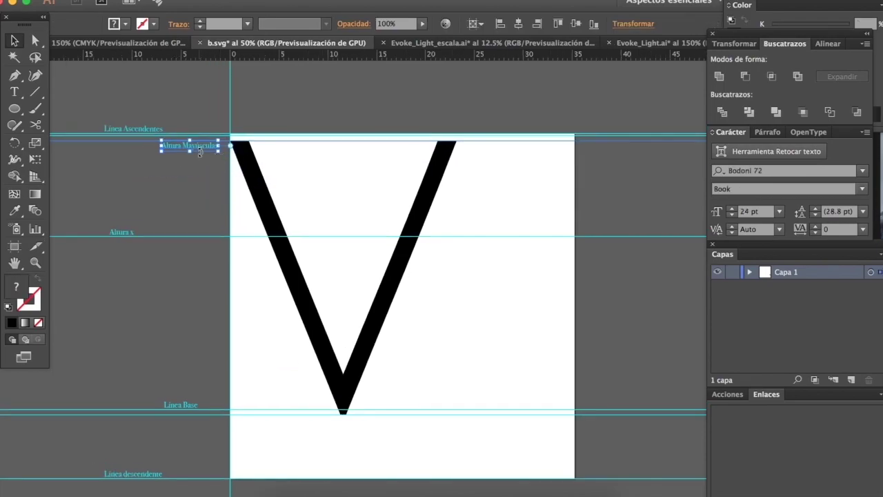
{"action": "left_click", "coordinate": [185, 185]}
{"action": "scroll", "coordinate": [185, 185], "scroll_direction": "left", "scroll_amount": 4}
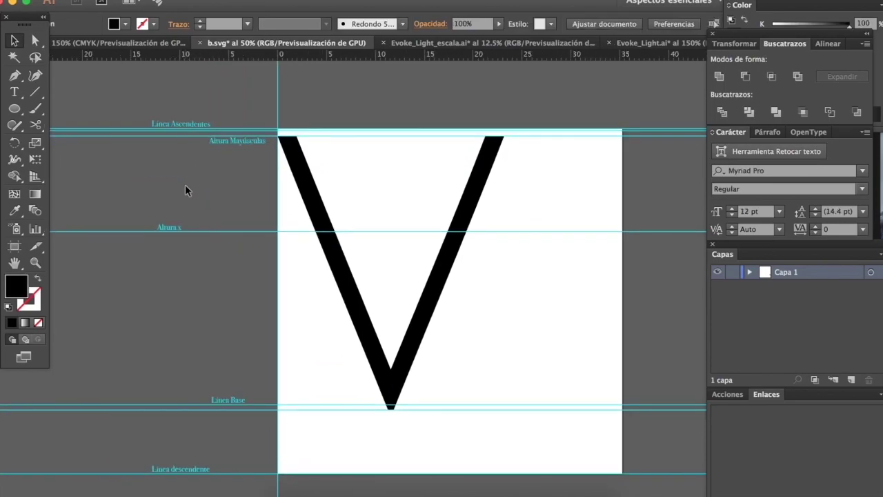
{"action": "scroll", "coordinate": [252, 187], "scroll_direction": "right", "scroll_amount": 1}
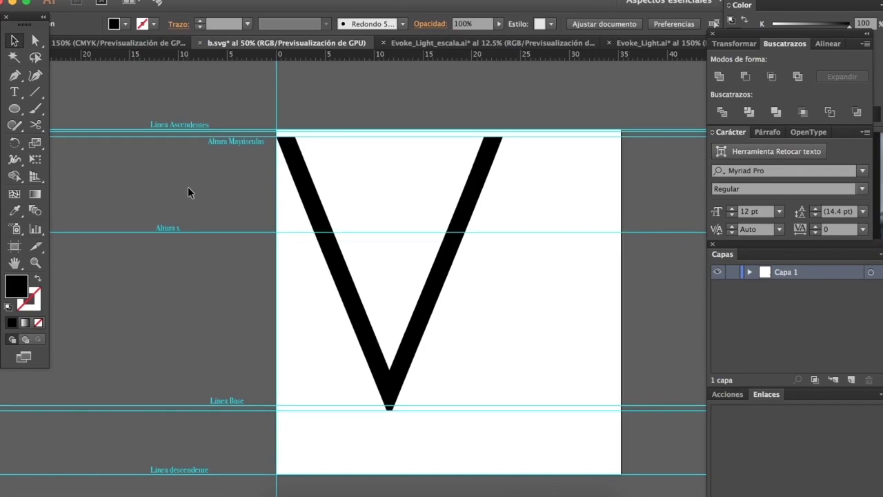
Step: Delete the capital V from the b.svg artboard, leaving only the guides and their labels
{"action": "left_click", "coordinate": [312, 176]}
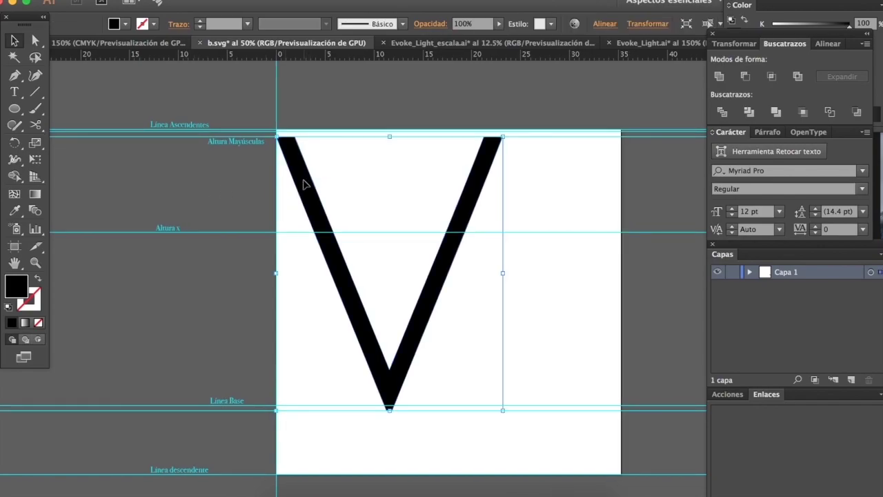
{"action": "key", "text": "Delete"}
{"action": "scroll", "coordinate": [261, 221], "scroll_direction": "down", "scroll_amount": 1}
{"action": "scroll", "coordinate": [261, 221], "scroll_direction": "right", "scroll_amount": 2}
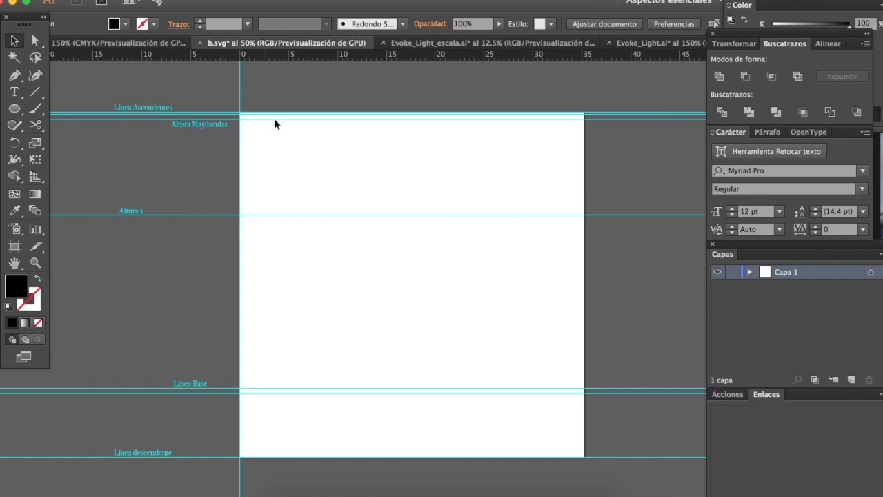
{"action": "scroll", "coordinate": [276, 127], "scroll_direction": "right", "scroll_amount": 2}
{"action": "scroll", "coordinate": [276, 127], "scroll_direction": "up", "scroll_amount": 1}
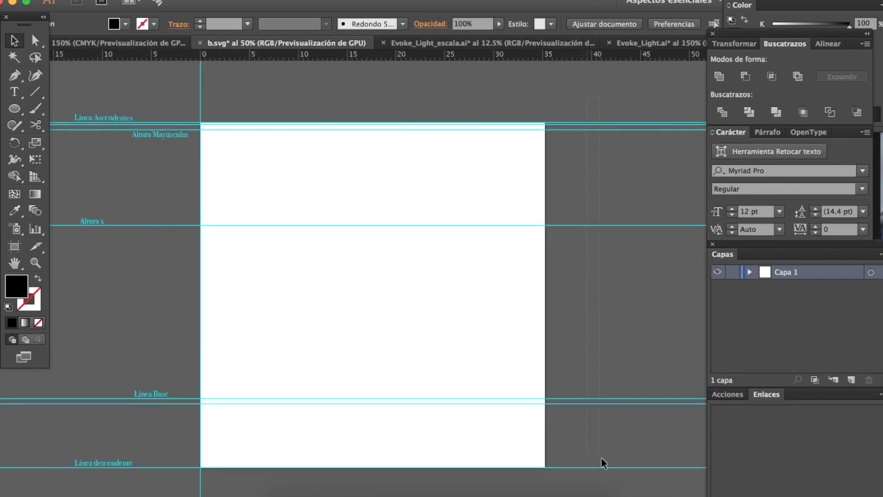
Step: Examine the ascender, cap-height, x-height, baseline and descender guides together with their labels by selecting them
{"action": "left_click_drag", "start_coordinate": [601, 462], "coordinate": [597, 441]}
{"action": "left_click", "coordinate": [584, 75]}
{"action": "left_click_drag", "start_coordinate": [634, 494], "coordinate": [634, 496]}
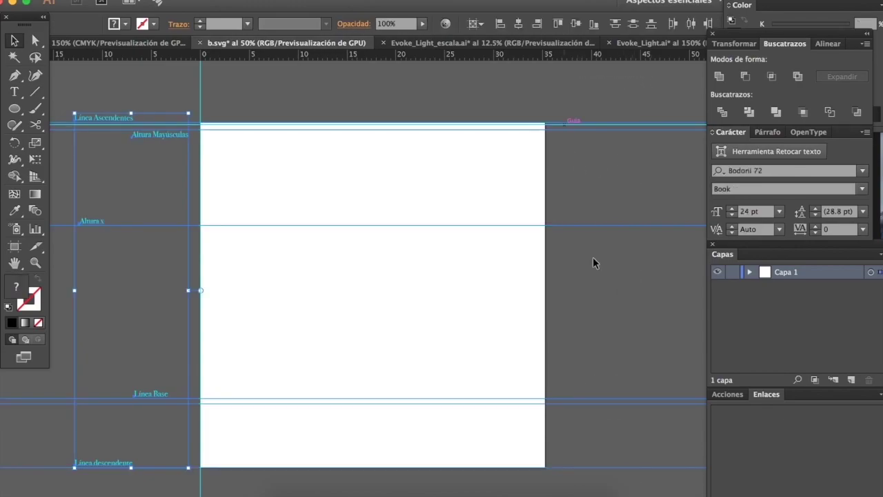
{"action": "left_click", "coordinate": [428, 101]}
{"action": "left_click", "coordinate": [112, 115]}
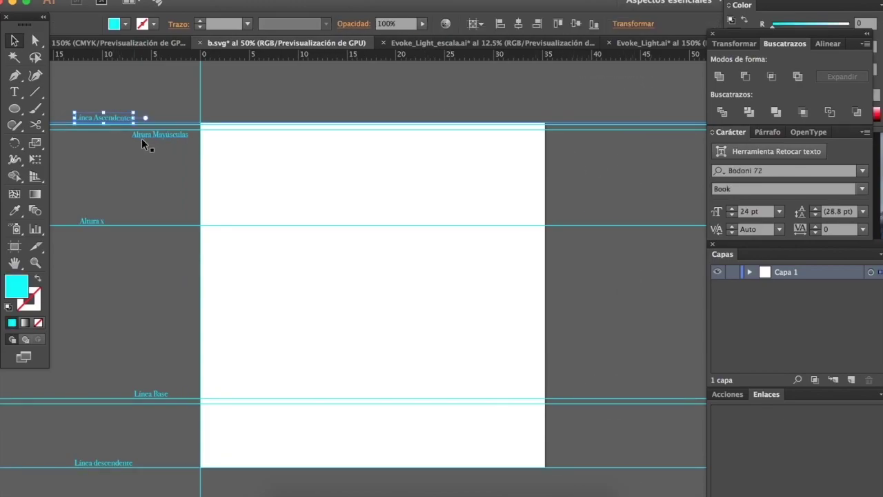
{"action": "left_click", "coordinate": [153, 135], "text": "shift"}
{"action": "left_click", "coordinate": [98, 224], "text": "shift"}
{"action": "left_click", "coordinate": [103, 246]}
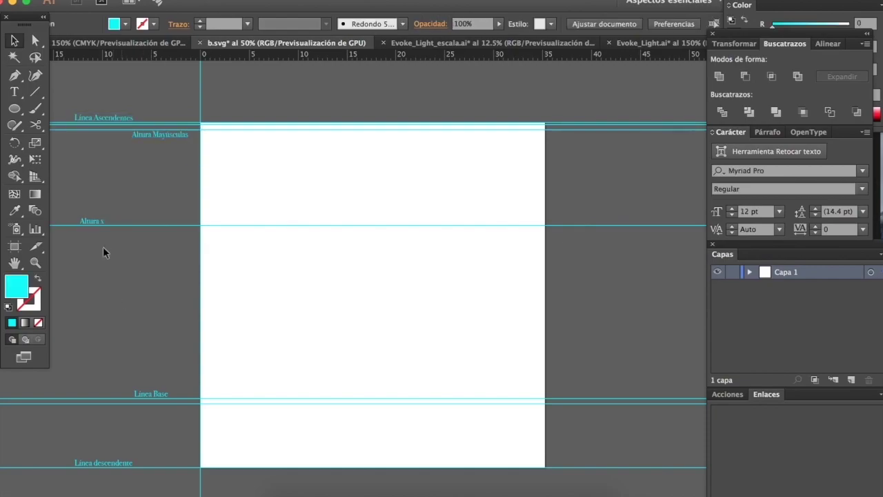
{"action": "left_click", "coordinate": [104, 116]}
{"action": "left_click", "coordinate": [139, 98]}
Step: Paste the scaled capital V onto the template artboard, move it between the guides and delete it again
{"action": "key", "text": "super+v"}
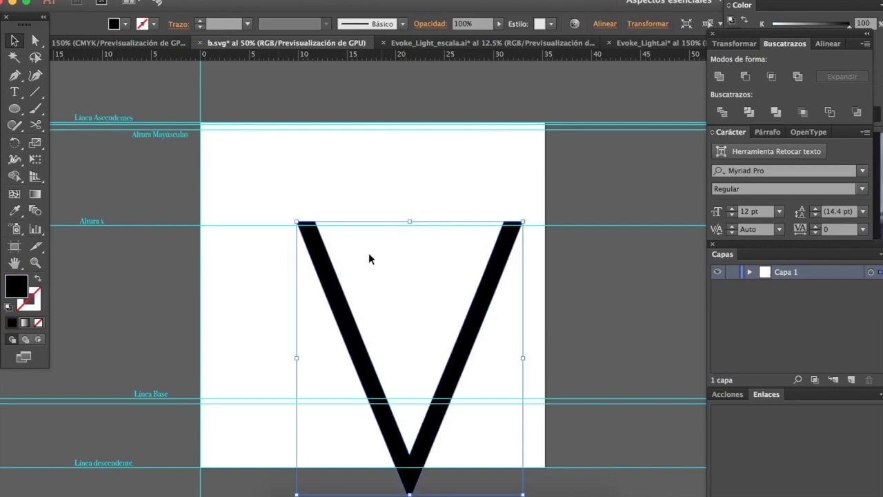
{"action": "left_click", "coordinate": [93, 222]}
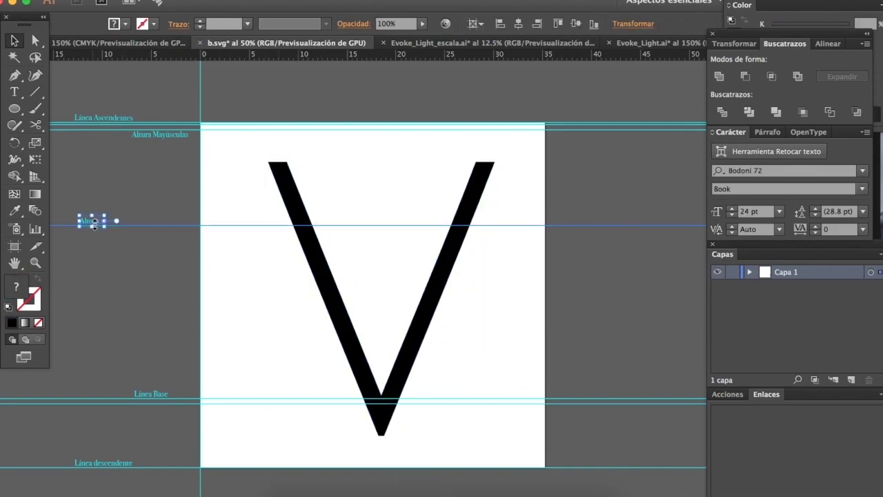
{"action": "left_click", "coordinate": [80, 95]}
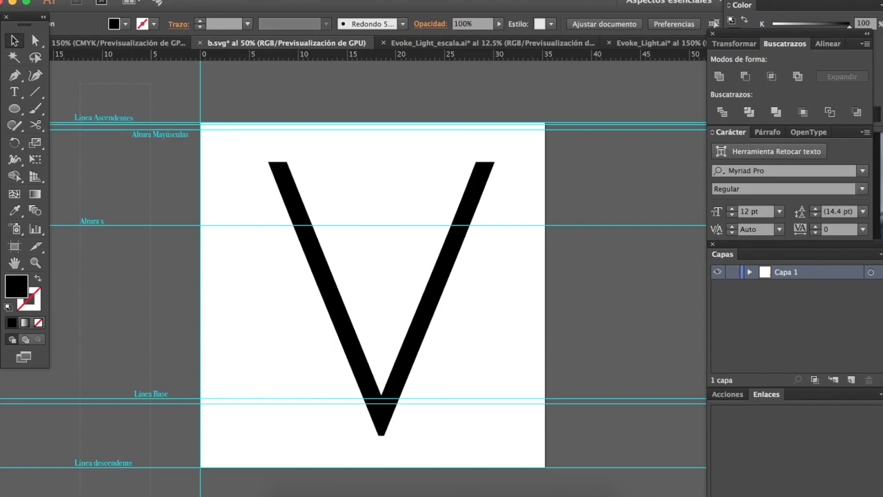
{"action": "left_click", "coordinate": [287, 200]}
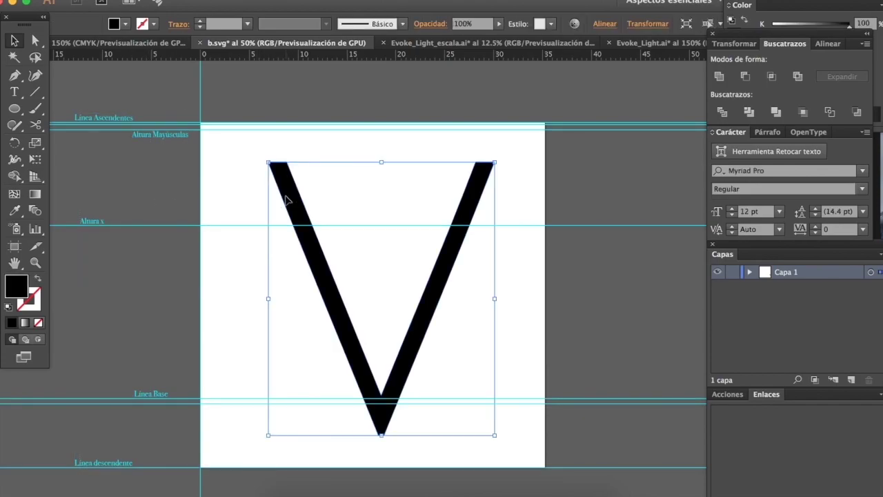
{"action": "key", "text": "Delete"}
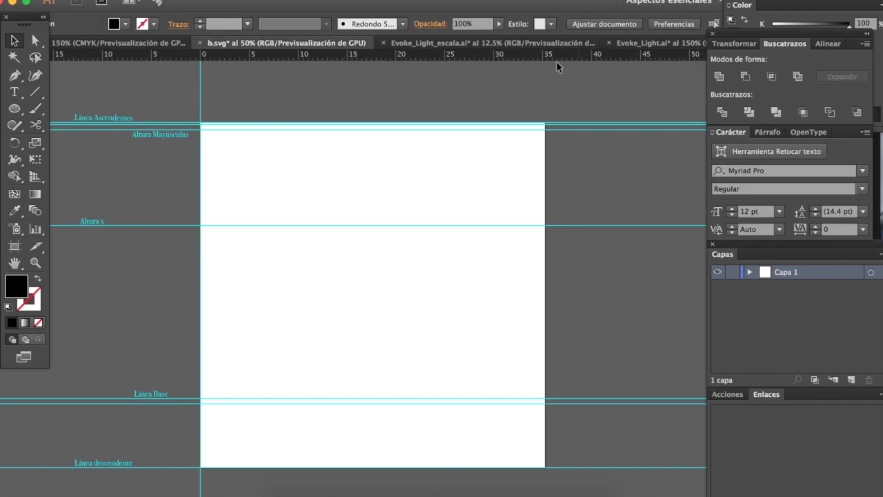
Step: In the CMYK alphabets document, hide the Evoke layer and show the Eclipce layer
{"action": "left_click", "coordinate": [96, 42]}
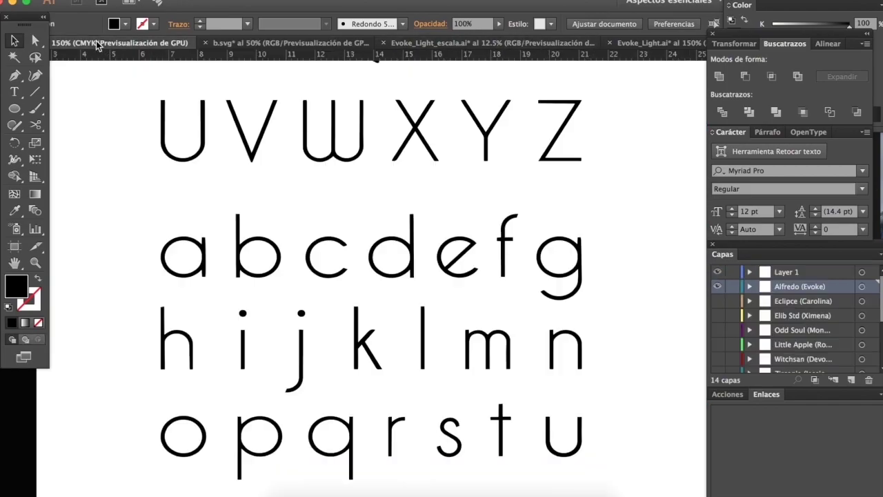
{"action": "left_click", "coordinate": [717, 287]}
{"action": "left_click", "coordinate": [717, 301]}
{"action": "scroll", "coordinate": [392, 282], "scroll_direction": "up", "scroll_amount": 5}
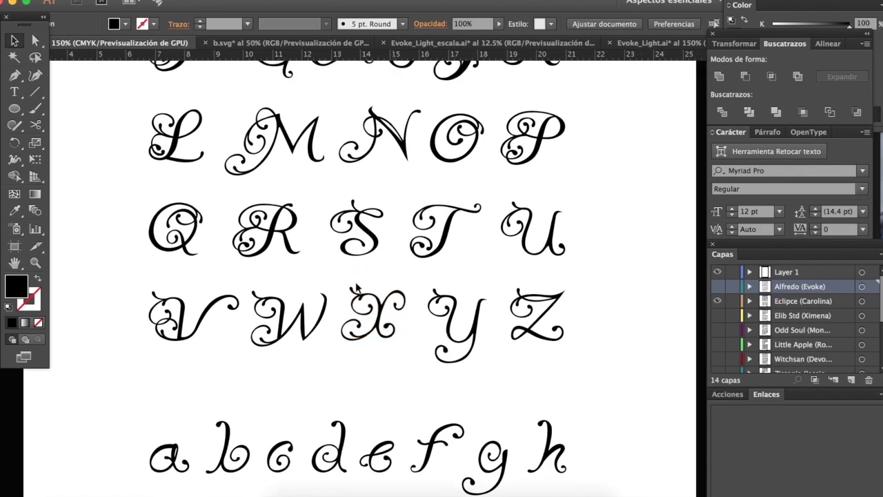
Step: Examine the shapes and swashes of the Eclipce capitals from A to Z
{"action": "left_click", "coordinate": [178, 301]}
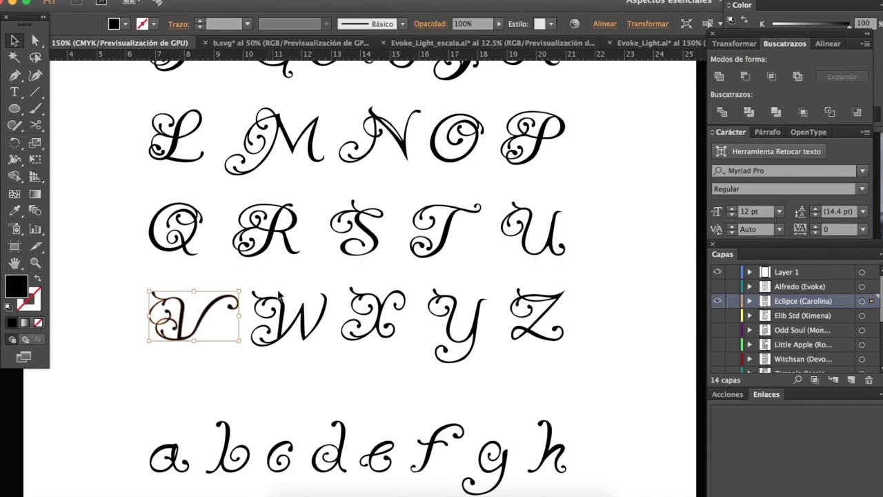
{"action": "scroll", "coordinate": [278, 292], "scroll_direction": "up", "scroll_amount": 4}
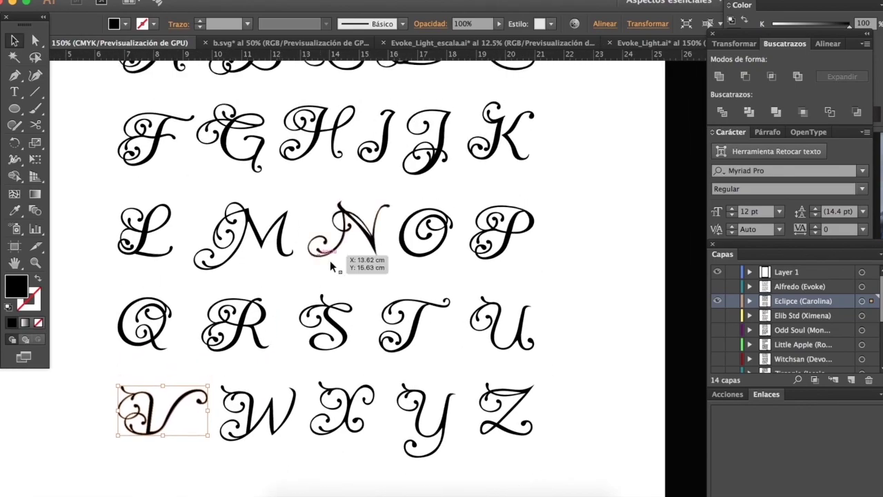
{"action": "left_click", "coordinate": [331, 262]}
{"action": "scroll", "coordinate": [331, 262], "scroll_direction": "up", "scroll_amount": 3}
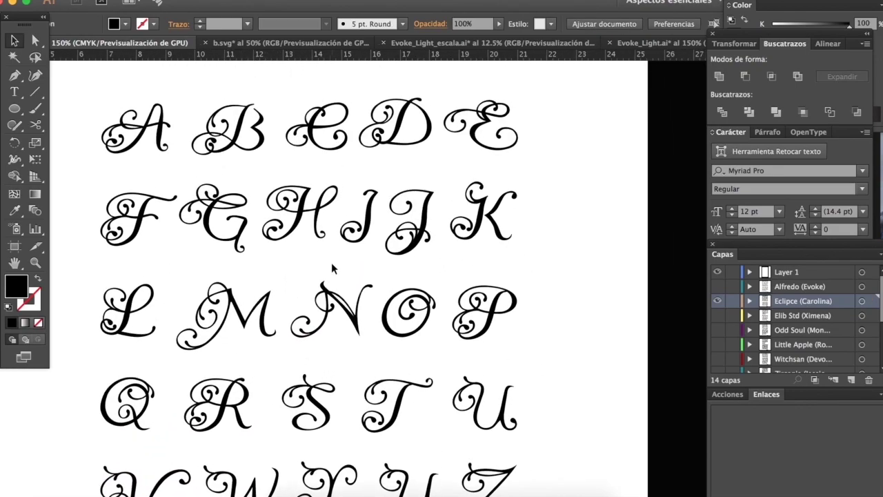
{"action": "scroll", "coordinate": [331, 266], "scroll_direction": "down", "scroll_amount": 2}
{"action": "scroll", "coordinate": [332, 266], "scroll_direction": "down", "scroll_amount": 5}
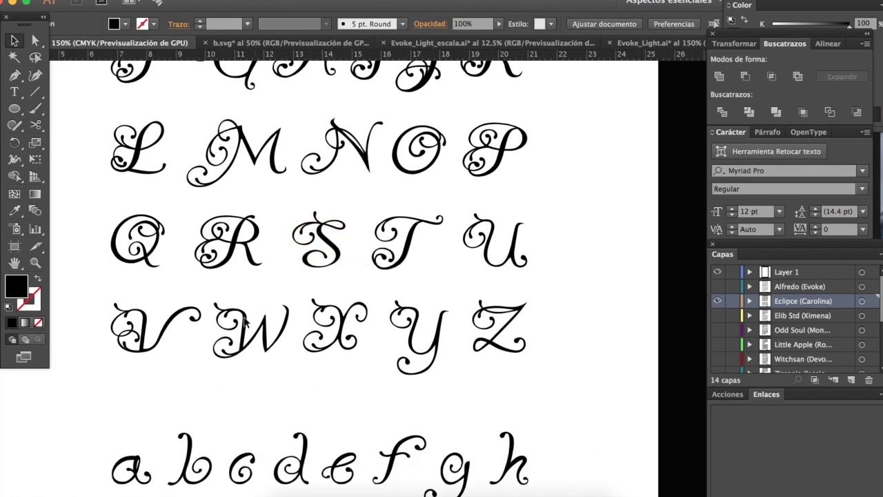
Step: Copy the Eclipce capital V from the CMYK alphabets document and return to the b.svg template
{"action": "left_click", "coordinate": [181, 322]}
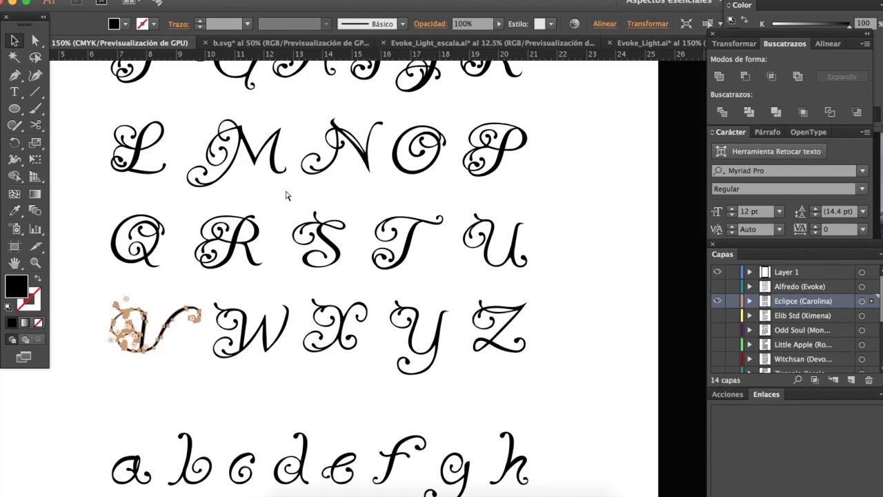
{"action": "left_click", "coordinate": [546, 45]}
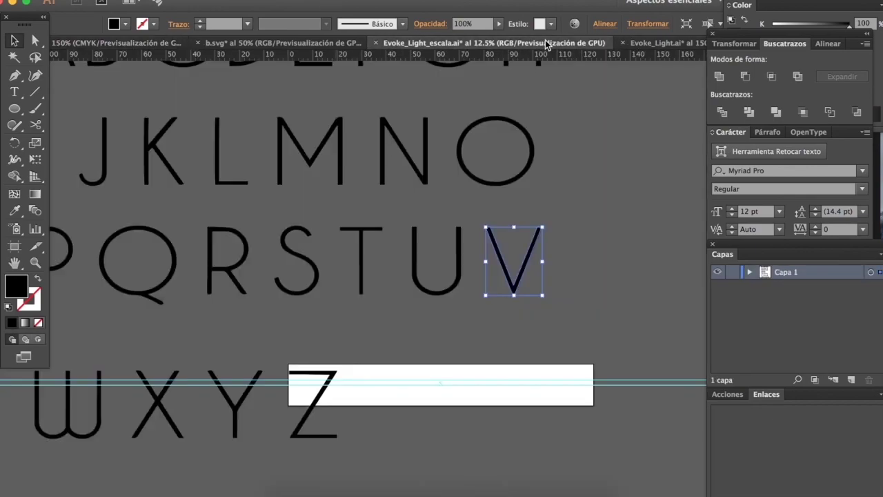
{"action": "left_click", "coordinate": [255, 43]}
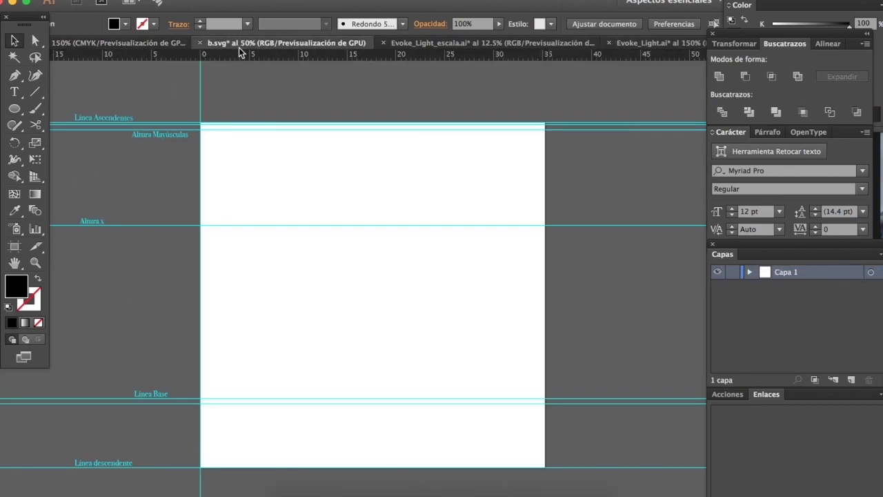
Step: Delete the unlabelled extra guides between the ascender and cap-height lines and just below the baseline
{"action": "left_click", "coordinate": [125, 122]}
{"action": "scroll", "coordinate": [125, 122], "scroll_direction": "up", "scroll_amount": 3}
{"action": "left_click", "coordinate": [130, 129]}
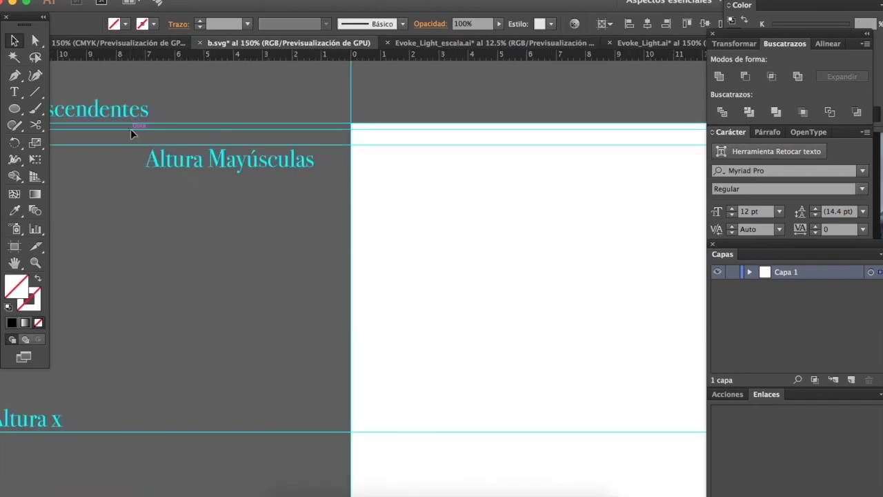
{"action": "key", "text": "Delete"}
{"action": "scroll", "coordinate": [207, 191], "scroll_direction": "down", "scroll_amount": 3}
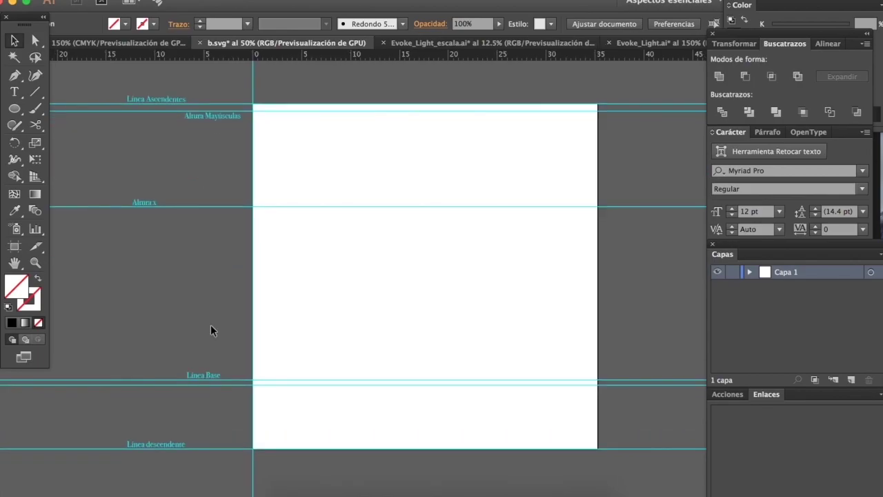
{"action": "left_click", "coordinate": [212, 384]}
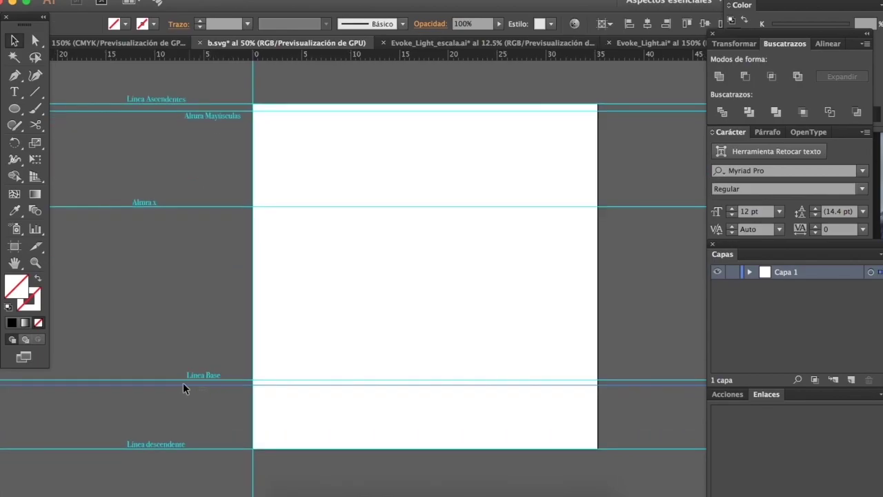
{"action": "key", "text": "Delete"}
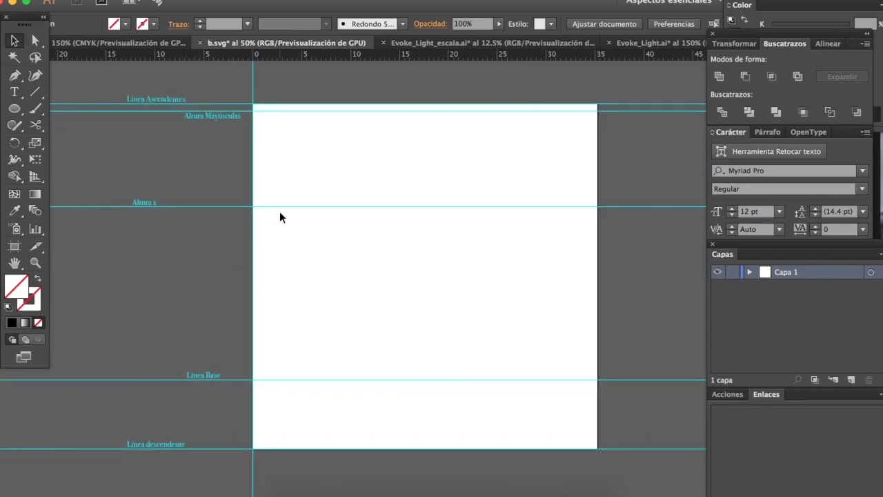
Step: Paste the ornate V, set it on the baseline at the artboard's left guide, and scale it up until its main stroke reaches the ascender guide
{"action": "key", "text": "super+v"}
{"action": "left_click_drag", "start_coordinate": [390, 347], "coordinate": [223, 92]}
{"action": "left_click_drag", "start_coordinate": [300, 289], "coordinate": [333, 296]}
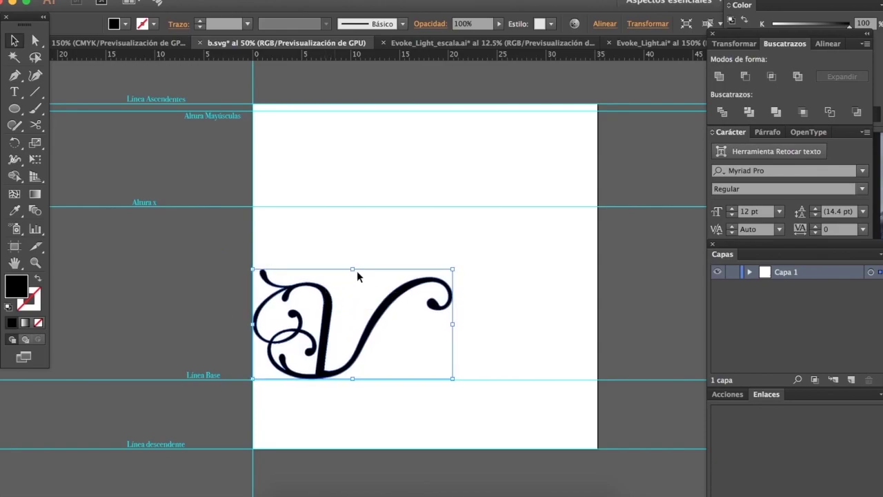
{"action": "scroll", "coordinate": [357, 276], "scroll_direction": "down", "scroll_amount": 1}
{"action": "left_click_drag", "start_coordinate": [420, 269], "coordinate": [664, 98]}
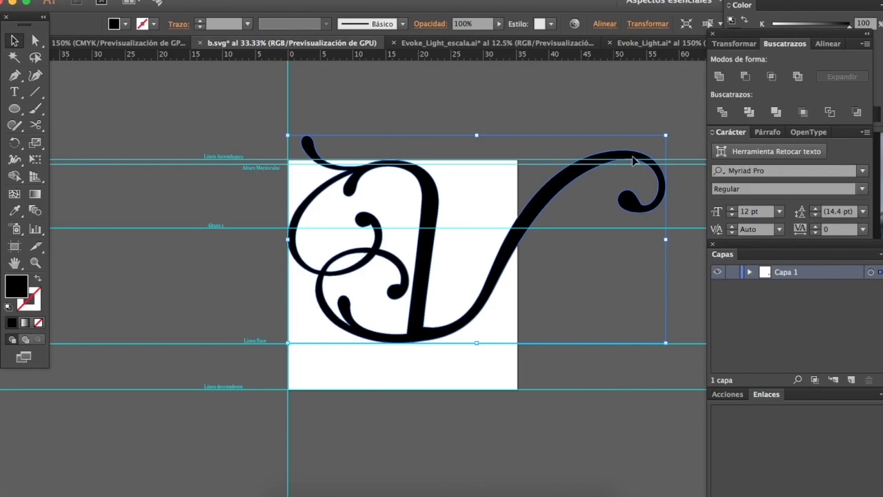
{"action": "left_click", "coordinate": [455, 128]}
Step: Examine how the V's swashes extend beyond the ascender guide and the artboard's right edge
{"action": "scroll", "coordinate": [404, 120], "scroll_direction": "right", "scroll_amount": 5}
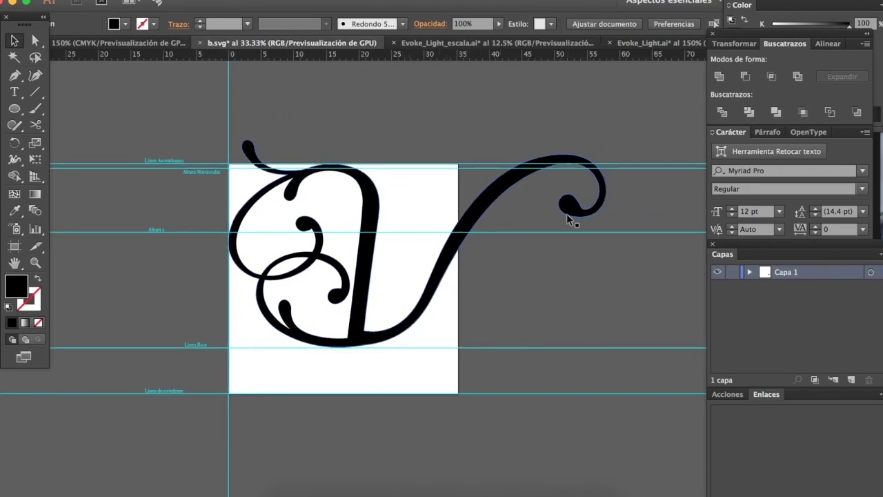
{"action": "scroll", "coordinate": [572, 217], "scroll_direction": "right", "scroll_amount": 4}
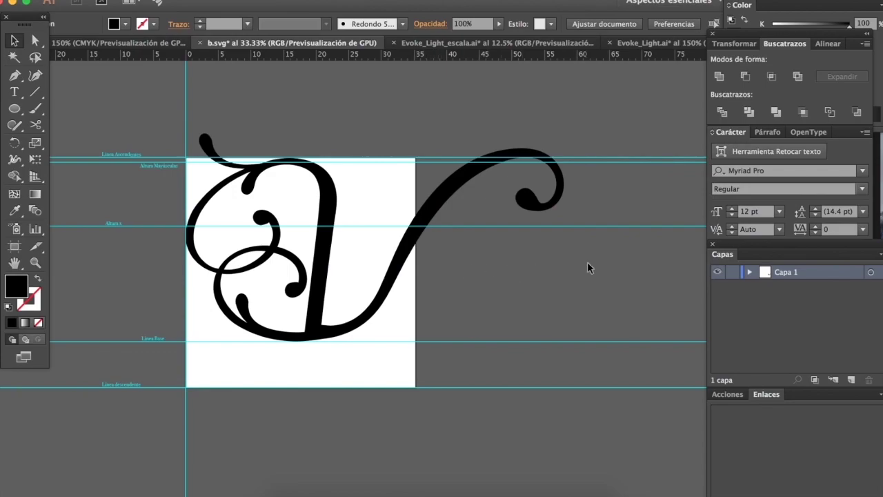
{"action": "key", "text": "Tab"}
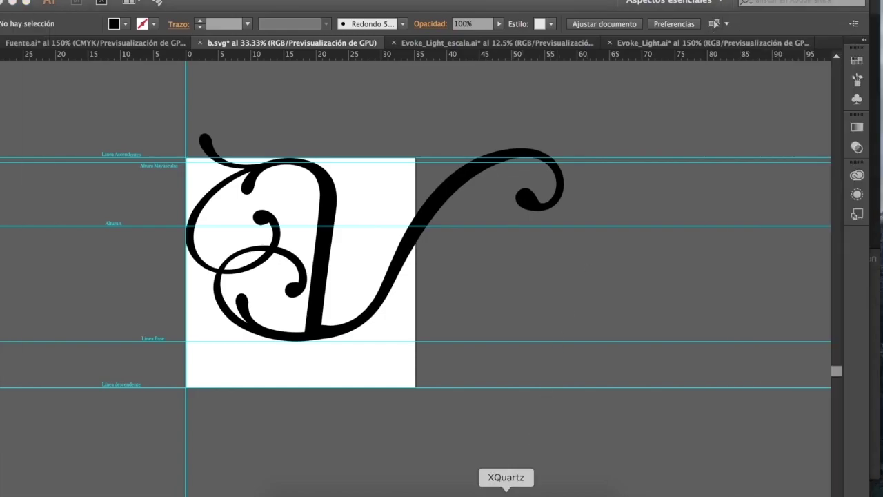
{"action": "key", "text": "Tab"}
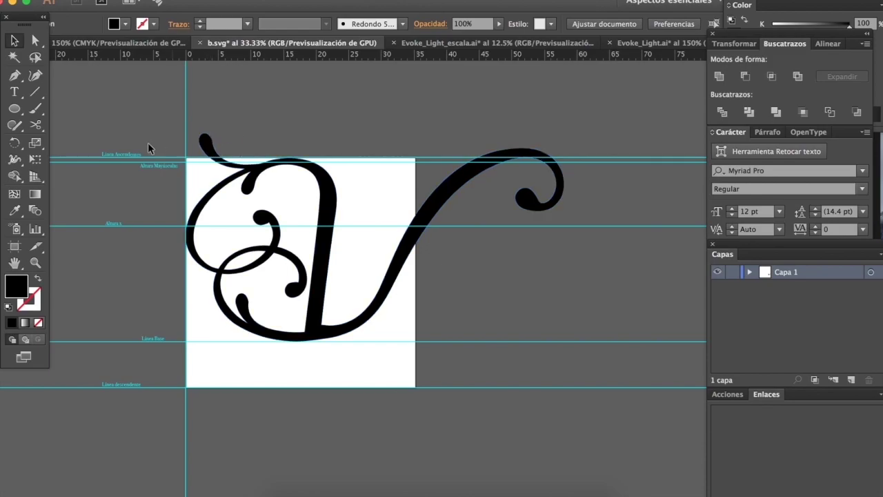
{"action": "scroll", "coordinate": [149, 145], "scroll_direction": "up", "scroll_amount": 2}
{"action": "scroll", "coordinate": [422, 158], "scroll_direction": "down", "scroll_amount": 2}
{"action": "scroll", "coordinate": [422, 159], "scroll_direction": "right", "scroll_amount": 2}
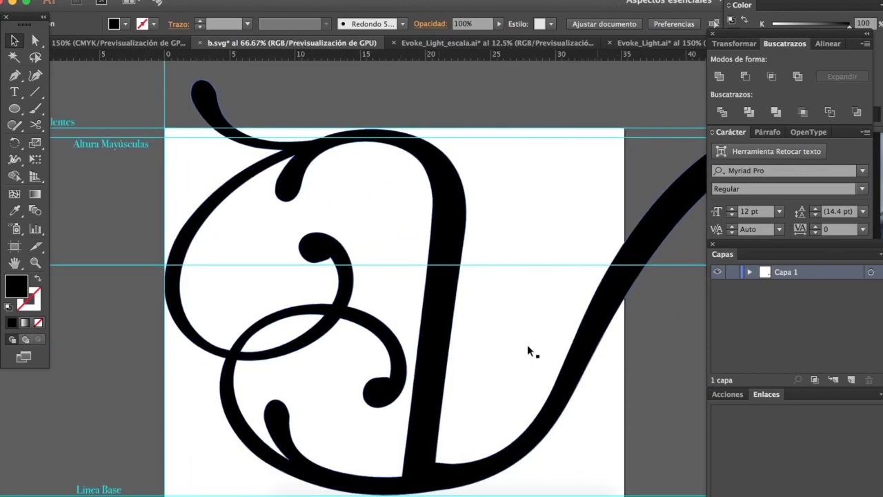
{"action": "left_click", "coordinate": [205, 110]}
{"action": "scroll", "coordinate": [204, 110], "scroll_direction": "up", "scroll_amount": 2}
{"action": "scroll", "coordinate": [205, 110], "scroll_direction": "left", "scroll_amount": 1}
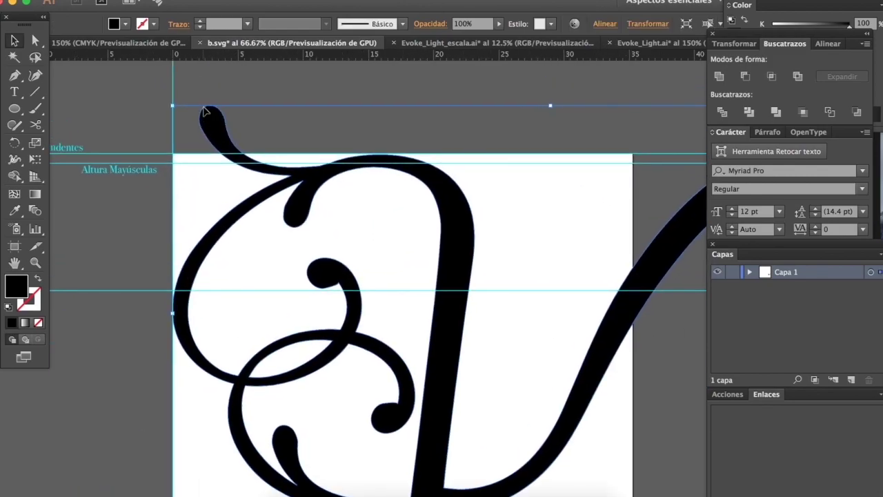
{"action": "scroll", "coordinate": [204, 108], "scroll_direction": "up", "scroll_amount": 1}
{"action": "left_click", "coordinate": [206, 108]}
{"action": "scroll", "coordinate": [232, 164], "scroll_direction": "down", "scroll_amount": 1}
{"action": "scroll", "coordinate": [236, 170], "scroll_direction": "down", "scroll_amount": 1}
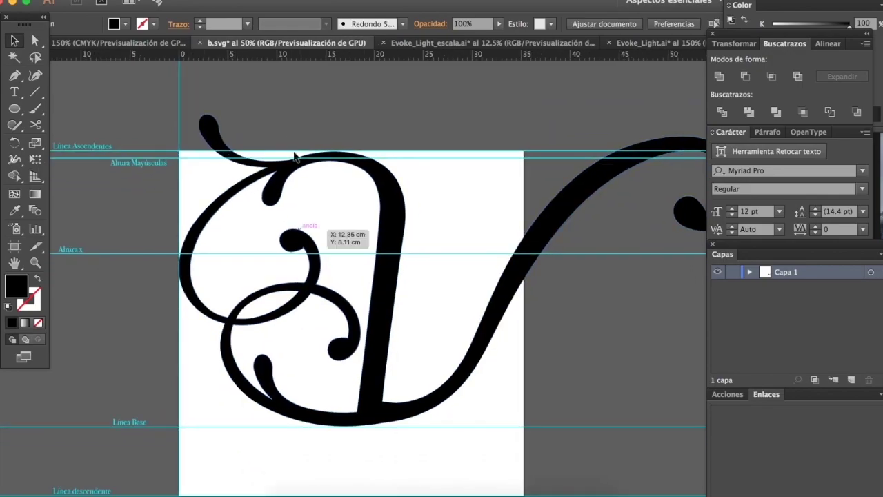
{"action": "scroll", "coordinate": [319, 240], "scroll_direction": "down", "scroll_amount": 3}
{"action": "scroll", "coordinate": [320, 241], "scroll_direction": "right", "scroll_amount": 1}
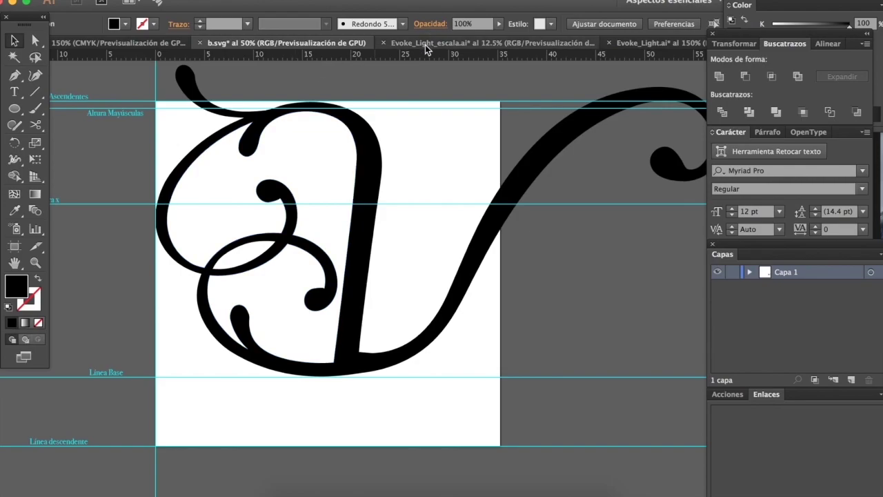
Step: Copy the Eclipce capital Y from the alphabets document, paste it into b.svg and enlarge it beside the V
{"action": "left_click", "coordinate": [139, 45]}
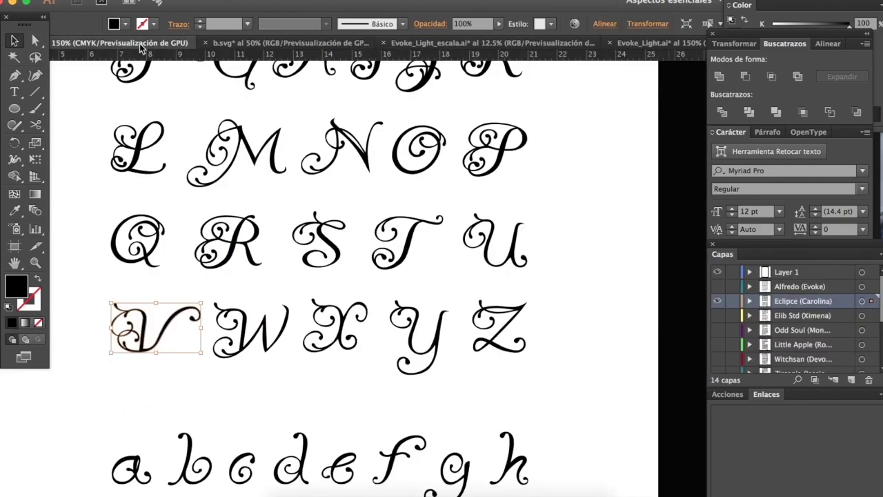
{"action": "left_click", "coordinate": [425, 340]}
{"action": "left_click", "coordinate": [431, 359]}
{"action": "key", "text": "super+c"}
{"action": "left_click", "coordinate": [344, 44]}
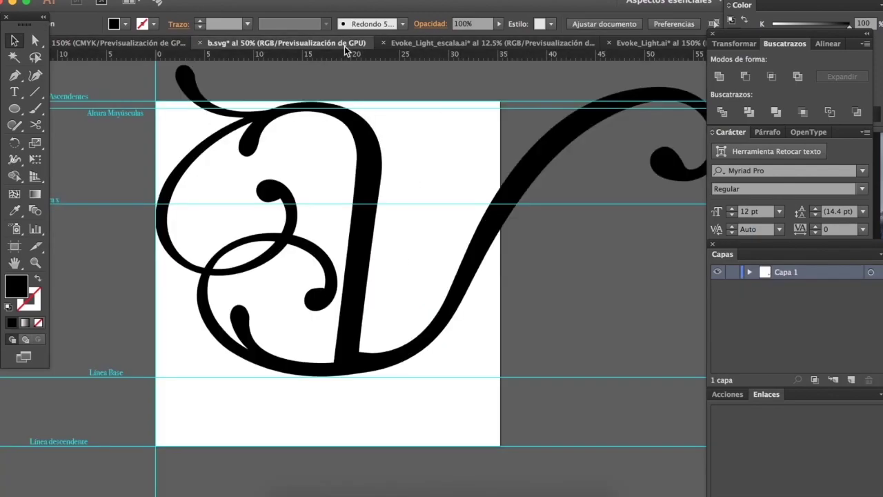
{"action": "key", "text": "super+v"}
{"action": "scroll", "coordinate": [385, 231], "scroll_direction": "right", "scroll_amount": 10}
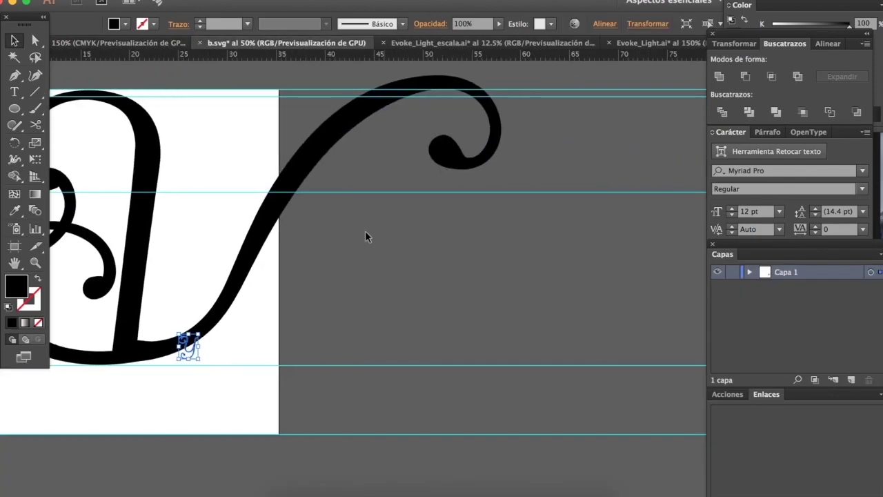
{"action": "mouse_move", "coordinate": [193, 339]}
{"action": "left_mouse_down"}
{"action": "mouse_move", "coordinate": [348, 128]}
{"action": "mouse_move", "coordinate": [407, 65]}
{"action": "mouse_move", "coordinate": [459, 57]}
{"action": "mouse_move", "coordinate": [427, 111]}
{"action": "left_mouse_up"}
Step: Delete the enlarged V from the template
{"action": "left_click", "coordinate": [216, 303]}
{"action": "key", "text": "Delete"}
{"action": "scroll", "coordinate": [426, 112], "scroll_direction": "left", "scroll_amount": 5}
{"action": "scroll", "coordinate": [426, 112], "scroll_direction": "down", "scroll_amount": 2}
{"action": "scroll", "coordinate": [426, 111], "scroll_direction": "left", "scroll_amount": 1}
{"action": "scroll", "coordinate": [426, 111], "scroll_direction": "down", "scroll_amount": 1}
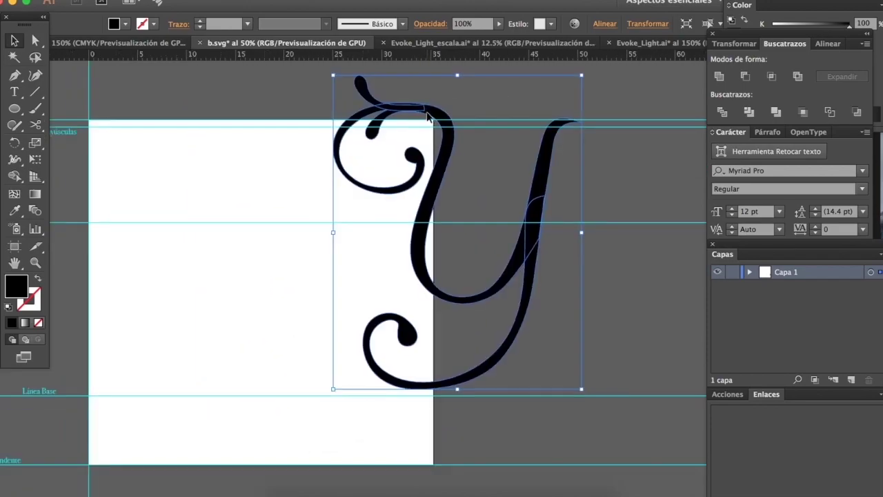
Step: Scale the Y up until its bowl rests on the baseline guide and align its leftmost curve with the artboard's left guide
{"action": "left_click_drag", "start_coordinate": [335, 395], "coordinate": [211, 409]}
{"action": "scroll", "coordinate": [215, 366], "scroll_direction": "left", "scroll_amount": 5}
{"action": "scroll", "coordinate": [216, 366], "scroll_direction": "up", "scroll_amount": 1}
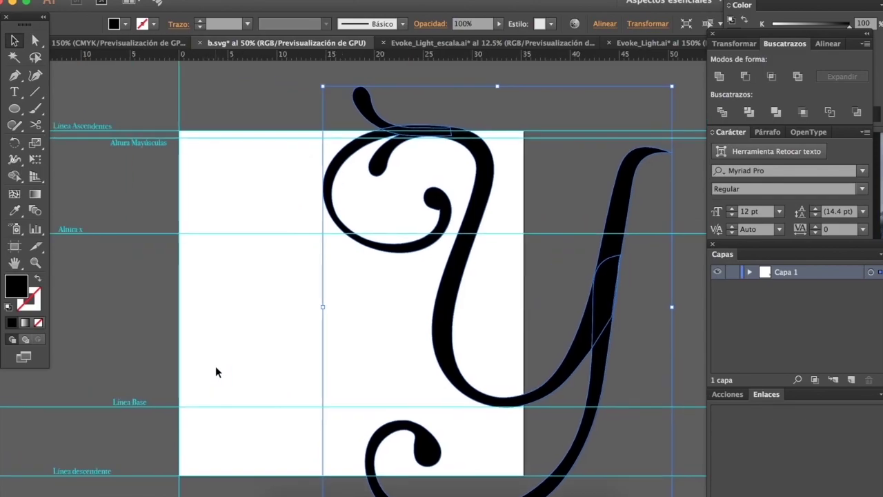
{"action": "left_click_drag", "start_coordinate": [337, 191], "coordinate": [193, 198]}
{"action": "left_click", "coordinate": [148, 257]}
{"action": "key", "text": "super+minus"}
{"action": "scroll", "coordinate": [163, 276], "scroll_direction": "down", "scroll_amount": 2}
{"action": "scroll", "coordinate": [163, 276], "scroll_direction": "left", "scroll_amount": 1}
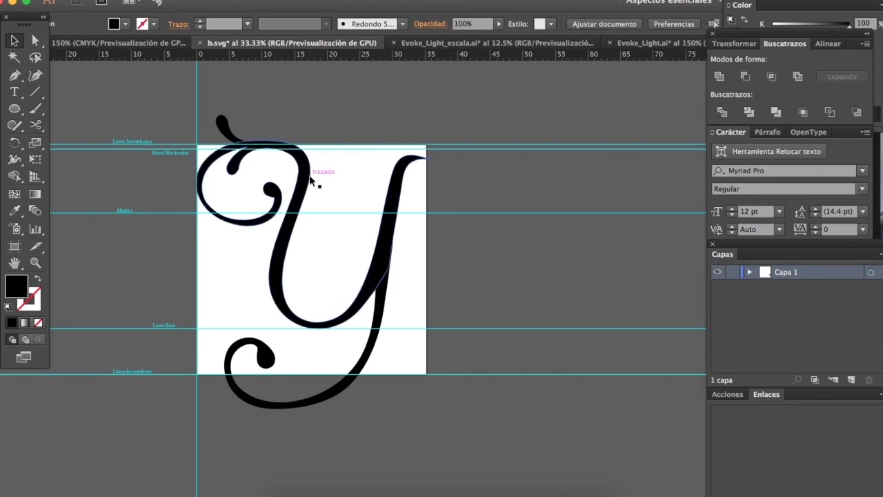
Step: Check the Y's overlapping strokes against the guides and move the letter off the artboard to its right side
{"action": "left_click", "coordinate": [271, 142]}
{"action": "scroll", "coordinate": [247, 153], "scroll_direction": "up", "scroll_amount": 4}
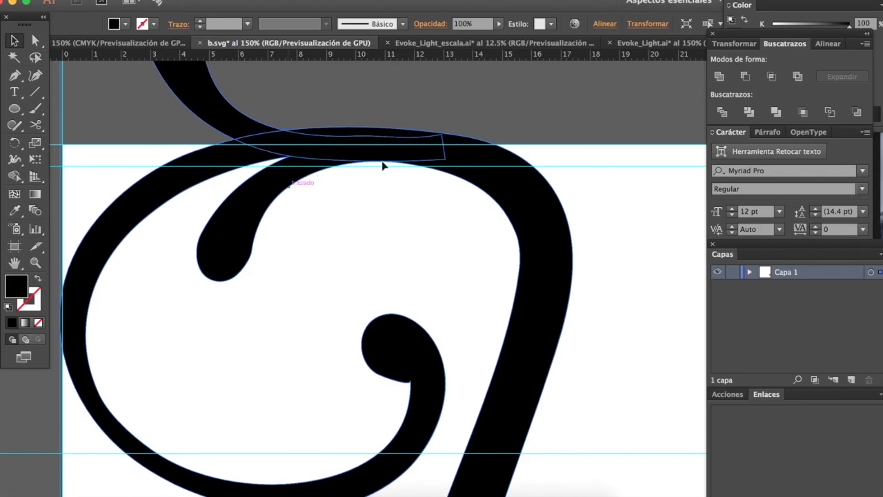
{"action": "scroll", "coordinate": [476, 158], "scroll_direction": "down", "scroll_amount": 2}
{"action": "scroll", "coordinate": [476, 159], "scroll_direction": "down", "scroll_amount": 2}
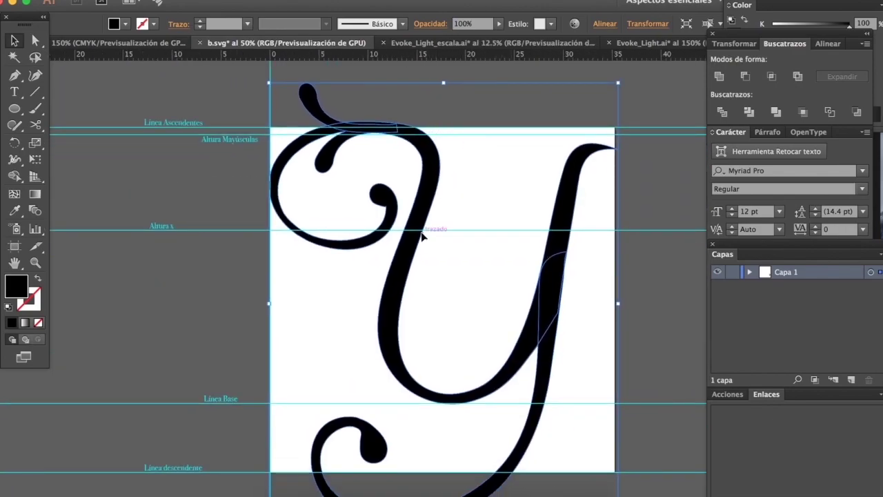
{"action": "scroll", "coordinate": [419, 232], "scroll_direction": "down", "scroll_amount": 2}
{"action": "left_click_drag", "start_coordinate": [358, 216], "coordinate": [552, 195]}
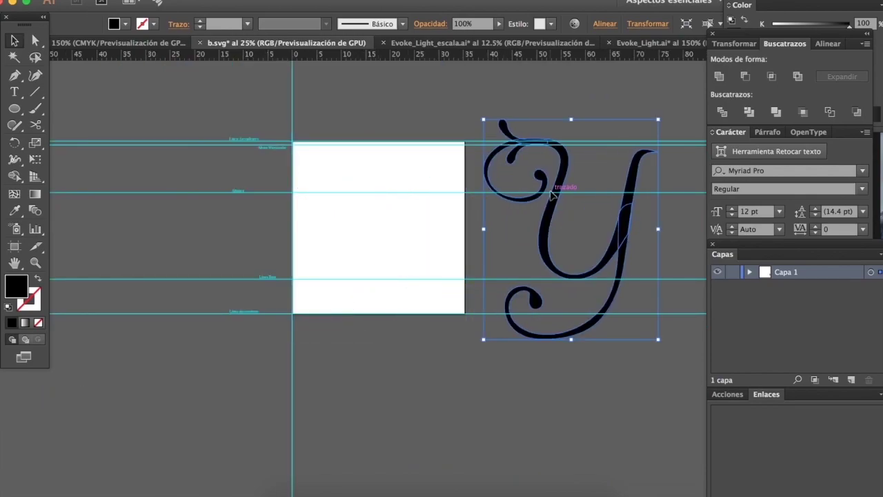
{"action": "scroll", "coordinate": [551, 195], "scroll_direction": "up", "scroll_amount": 1}
{"action": "scroll", "coordinate": [552, 200], "scroll_direction": "right", "scroll_amount": 2}
{"action": "scroll", "coordinate": [545, 310], "scroll_direction": "right", "scroll_amount": 3}
{"action": "scroll", "coordinate": [545, 311], "scroll_direction": "up", "scroll_amount": 1}
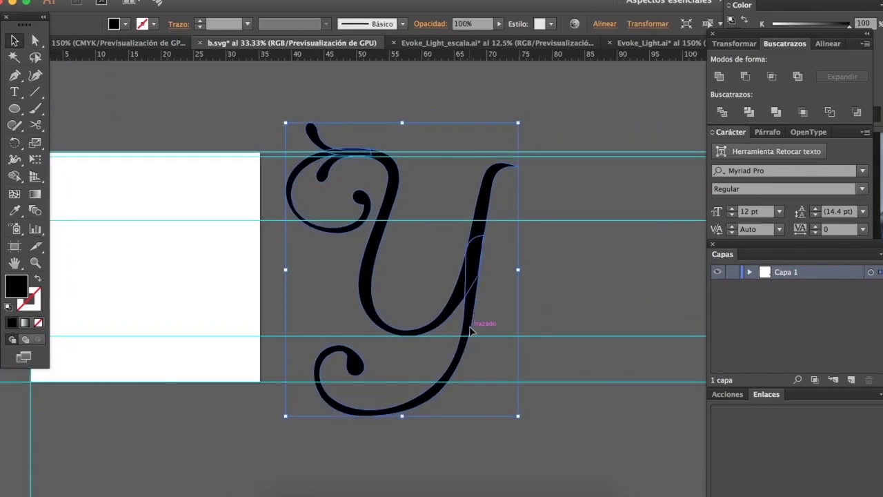
Step: Isolate the Y group, try pulling its tail and upper swash away from the body, and undo both moves
{"action": "double_click", "coordinate": [469, 332]}
{"action": "left_click_drag", "start_coordinate": [474, 326], "coordinate": [508, 326]}
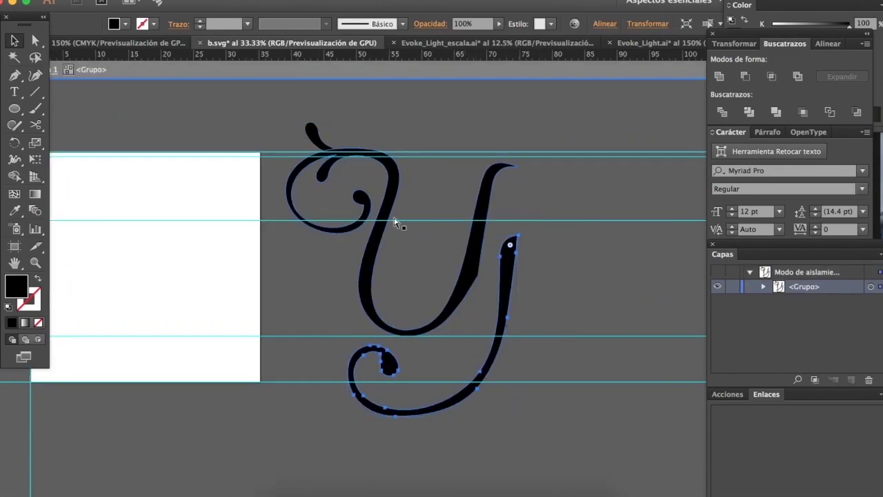
{"action": "key", "text": "super+z"}
{"action": "left_click_drag", "start_coordinate": [311, 131], "coordinate": [307, 91]}
{"action": "key", "text": "super+z"}
{"action": "key", "text": "super+z"}
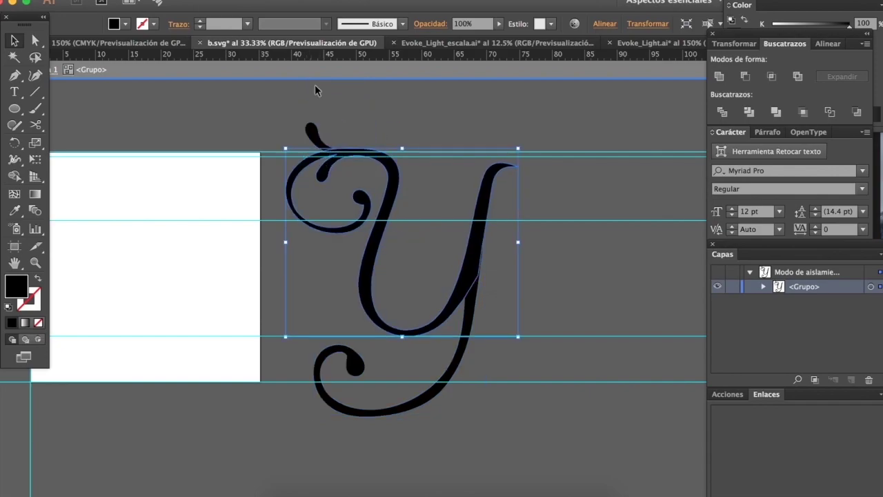
Step: Isolate the W and Q groups in the alphabets document to check how their strokes are built, and leave isolation
{"action": "left_click", "coordinate": [117, 42]}
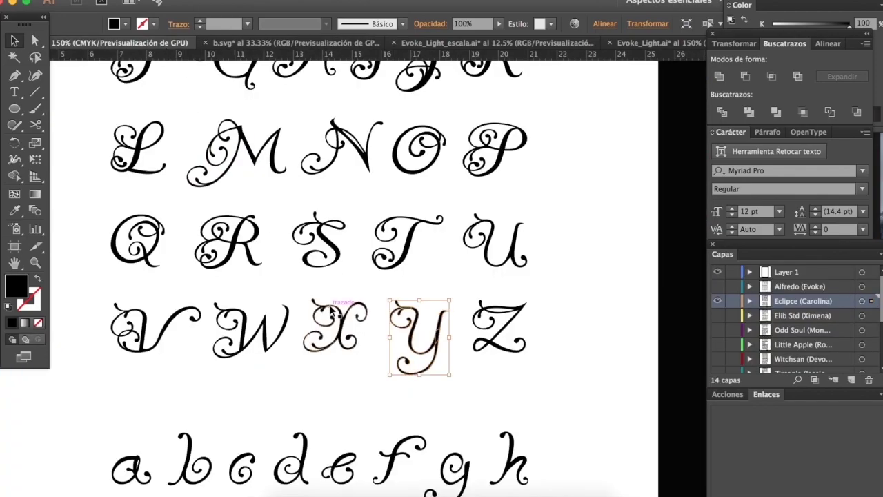
{"action": "double_click", "coordinate": [213, 321]}
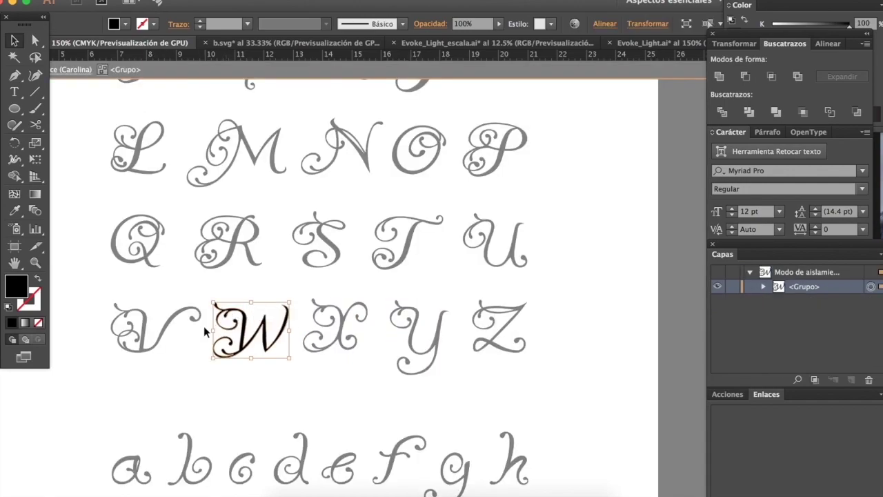
{"action": "double_click", "coordinate": [201, 300]}
{"action": "double_click", "coordinate": [161, 233]}
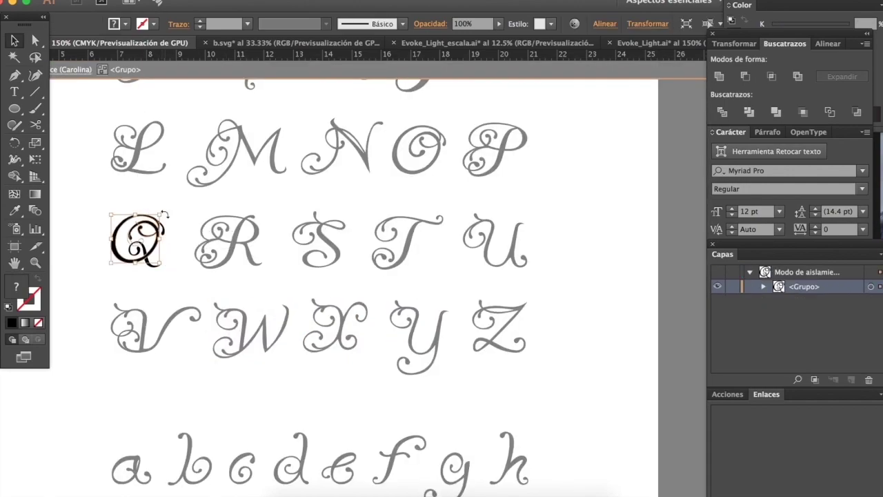
{"action": "scroll", "coordinate": [171, 214], "scroll_direction": "up", "scroll_amount": 1}
{"action": "double_click", "coordinate": [163, 173]}
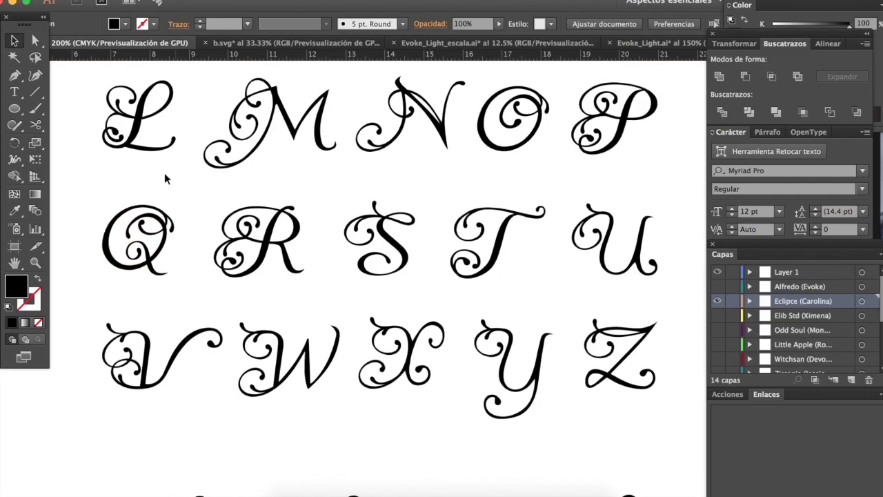
Step: Isolate the L, try pulling its upper swash away, undo the move and return to the b.svg template
{"action": "double_click", "coordinate": [111, 116]}
{"action": "left_click_drag", "start_coordinate": [106, 97], "coordinate": [56, 104]}
{"action": "key", "text": "ctrl+z"}
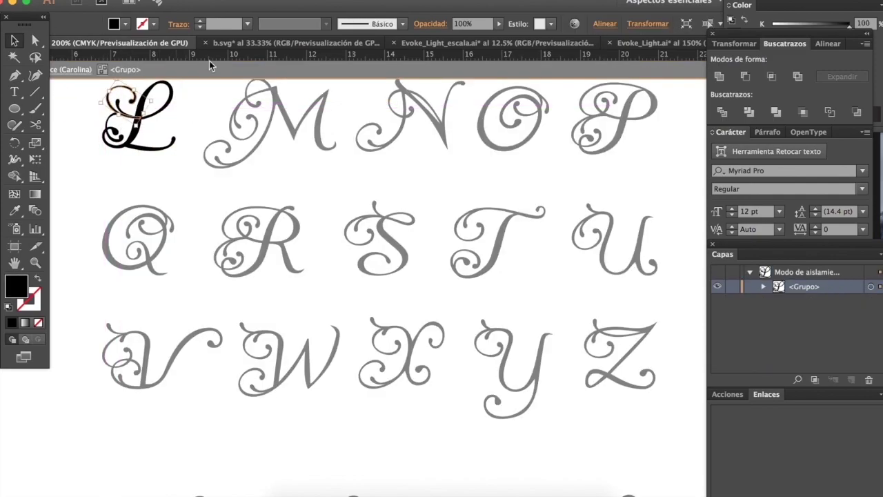
{"action": "double_click", "coordinate": [187, 105]}
{"action": "left_click", "coordinate": [635, 43]}
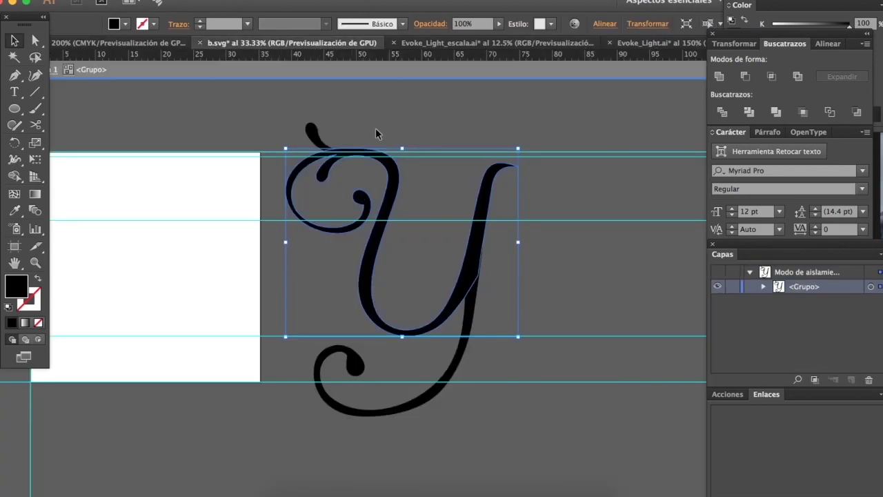
Step: Leave the isolated Y group and select the whole letter
{"action": "left_click", "coordinate": [376, 129]}
{"action": "left_click", "coordinate": [389, 178]}
{"action": "scroll", "coordinate": [389, 177], "scroll_direction": "down", "scroll_amount": 1}
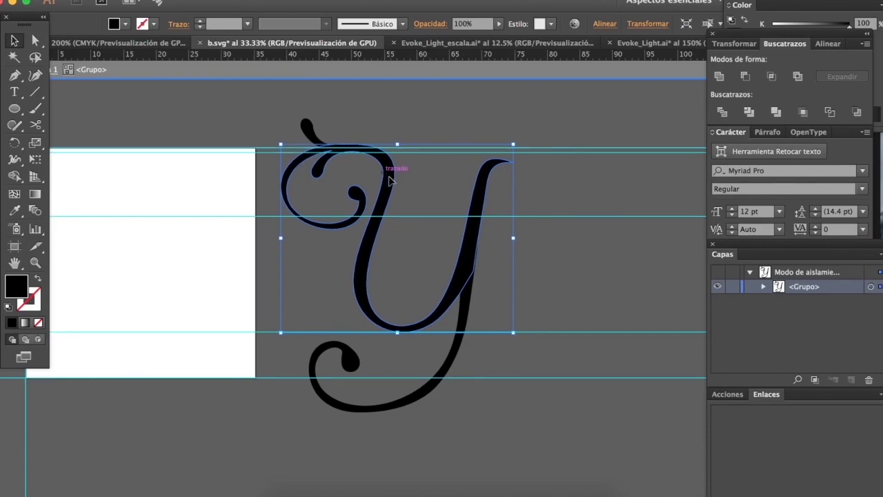
{"action": "scroll", "coordinate": [390, 179], "scroll_direction": "right", "scroll_amount": 1}
{"action": "scroll", "coordinate": [390, 179], "scroll_direction": "down", "scroll_amount": 1}
{"action": "double_click", "coordinate": [304, 97]}
{"action": "left_click", "coordinate": [285, 115]}
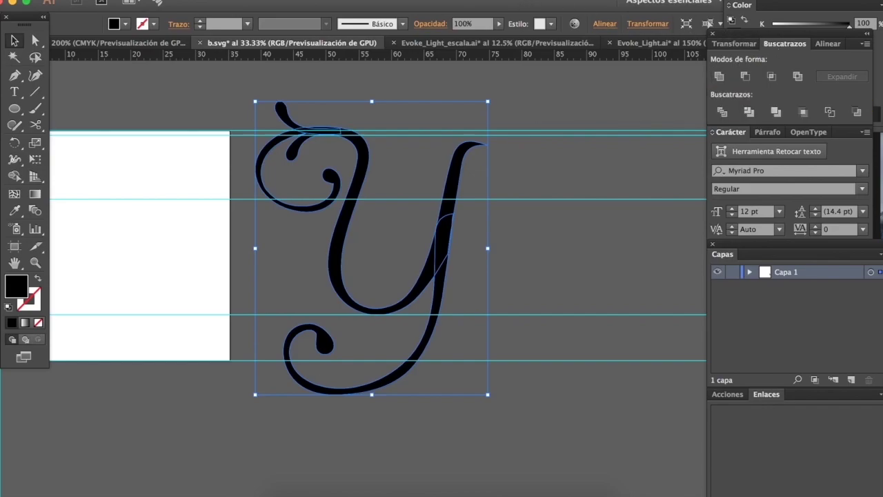
Step: Unite the selected Y's overlapping strokes into a single shape with the Pathfinder
{"action": "left_click", "coordinate": [428, 0]}
{"action": "scroll", "coordinate": [508, 278], "scroll_direction": "down", "scroll_amount": 3}
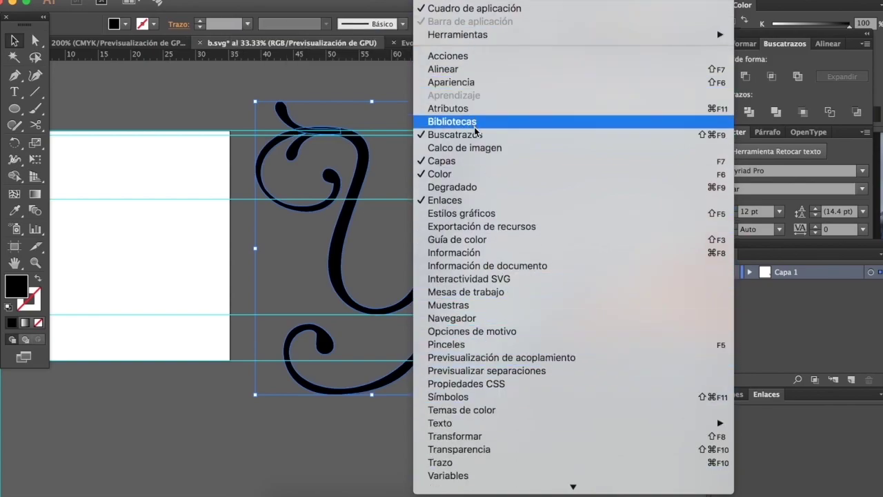
{"action": "left_click", "coordinate": [478, 135]}
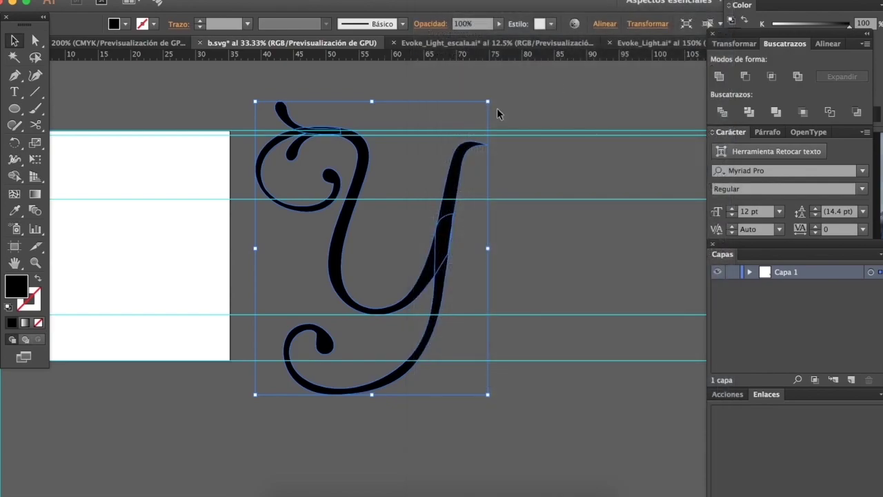
{"action": "left_click", "coordinate": [719, 76]}
{"action": "right_click", "coordinate": [560, 161]}
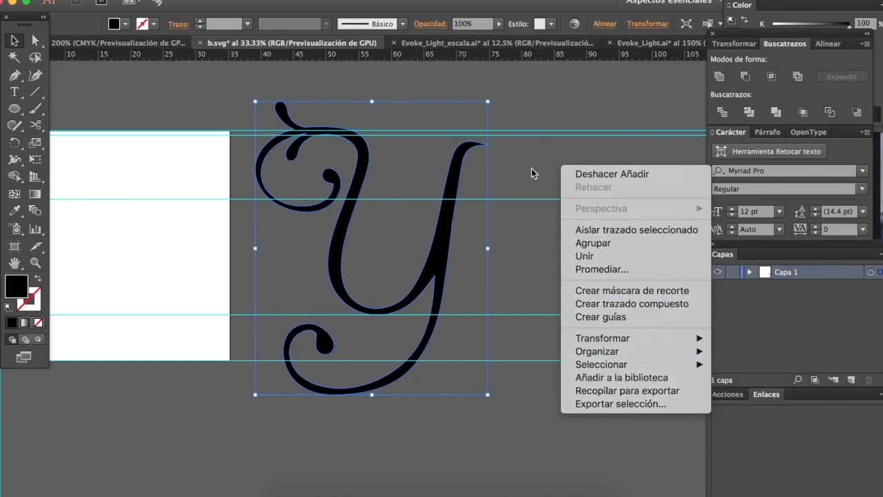
{"action": "key", "text": "Escape"}
Step: Deselect the Y and hide the guides in the b.svg template
{"action": "left_click", "coordinate": [578, 173]}
{"action": "scroll", "coordinate": [578, 173], "scroll_direction": "left", "scroll_amount": 2}
{"action": "scroll", "coordinate": [577, 173], "scroll_direction": "down", "scroll_amount": 1}
{"action": "right_click", "coordinate": [582, 180]}
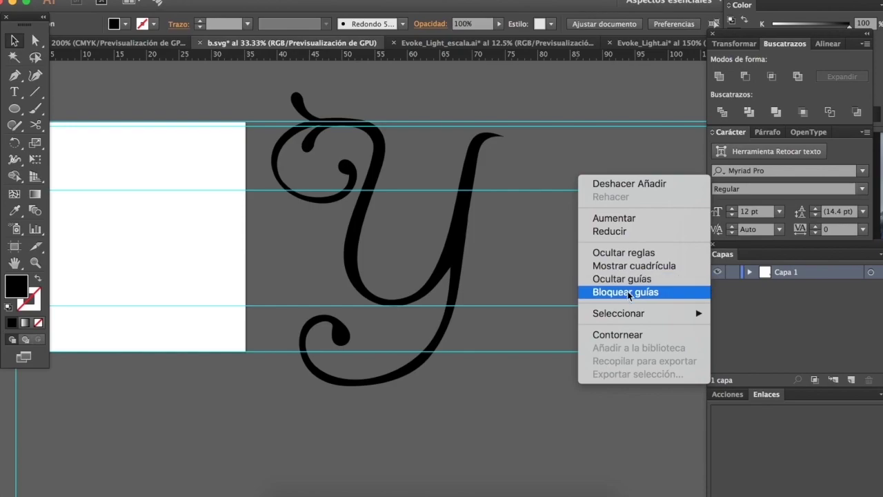
{"action": "left_click", "coordinate": [628, 279]}
Step: Examine the Y's united outline up close, where the upper swash and the tail join the body
{"action": "scroll", "coordinate": [325, 131], "scroll_direction": "up", "scroll_amount": 2}
{"action": "left_click", "coordinate": [316, 120]}
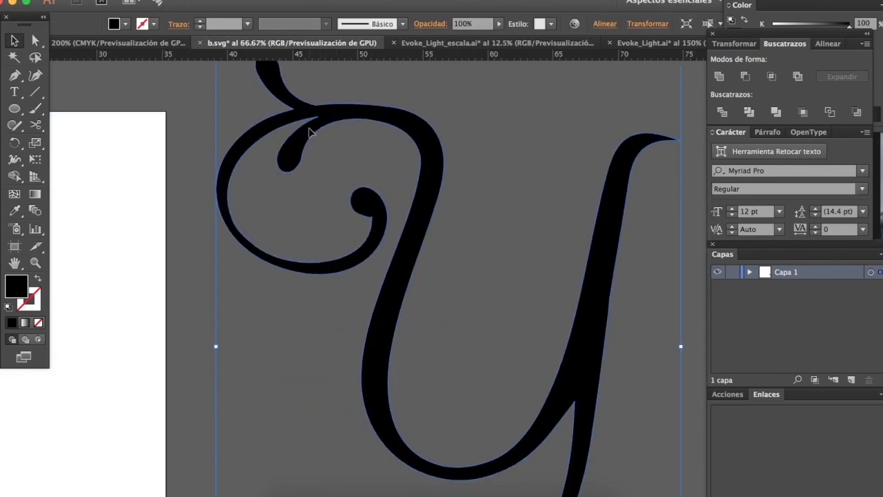
{"action": "left_click", "coordinate": [370, 102]}
{"action": "scroll", "coordinate": [371, 110], "scroll_direction": "down", "scroll_amount": 1}
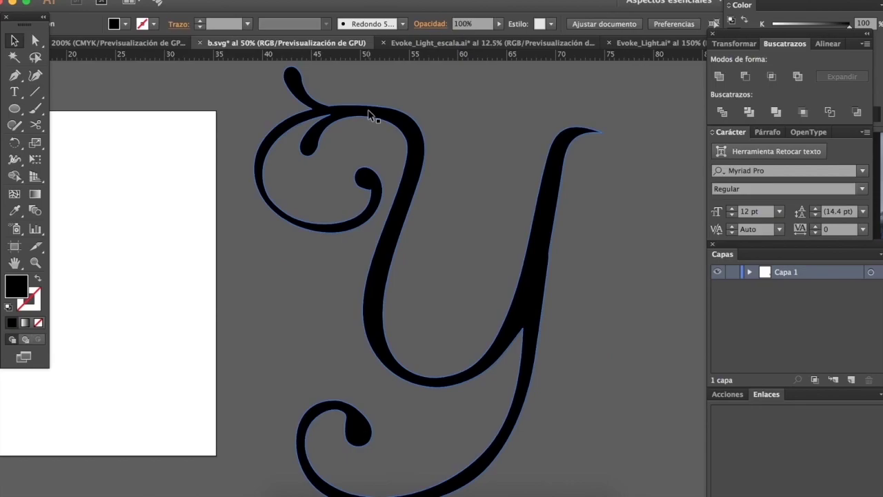
{"action": "scroll", "coordinate": [371, 116], "scroll_direction": "down", "scroll_amount": 1}
{"action": "left_click", "coordinate": [417, 142]}
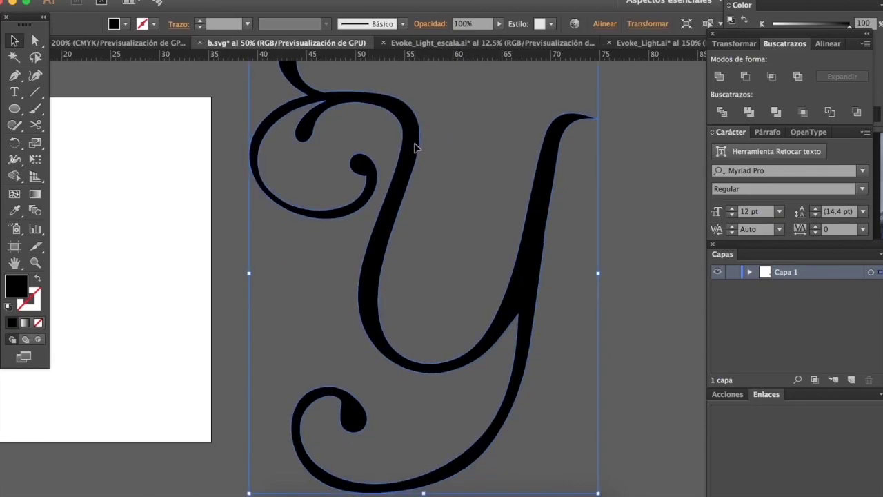
{"action": "left_click", "coordinate": [428, 171]}
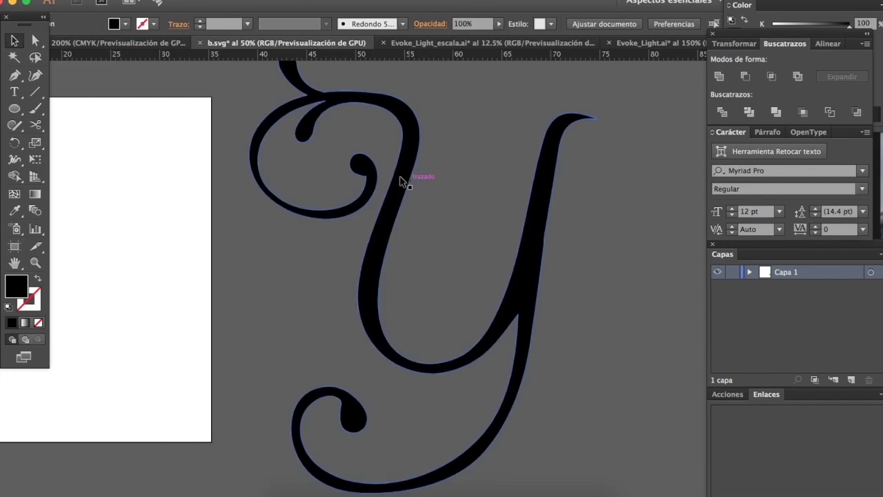
{"action": "scroll", "coordinate": [540, 246], "scroll_direction": "down", "scroll_amount": 1}
{"action": "left_click", "coordinate": [540, 247]}
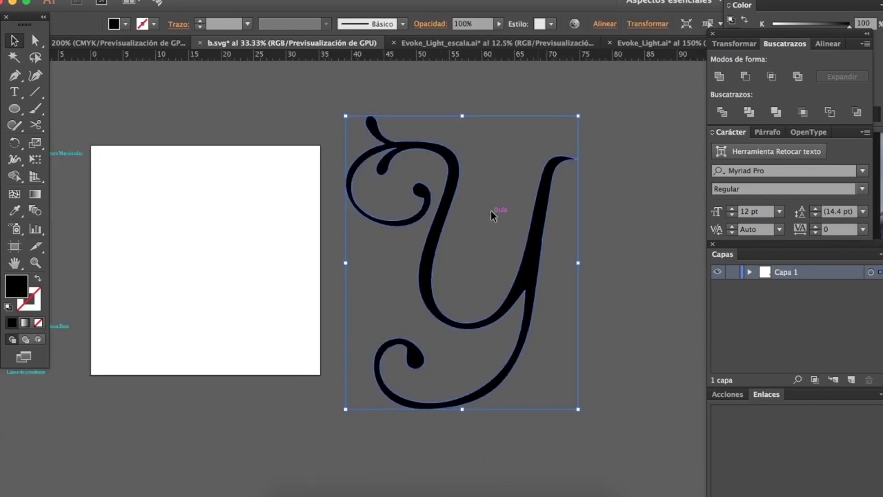
Step: Move the Y slightly closer to the artboard, isolate its group to check the upper swash, and leave isolation
{"action": "left_click", "coordinate": [485, 166]}
{"action": "left_click_drag", "start_coordinate": [377, 124], "coordinate": [357, 113]}
{"action": "double_click", "coordinate": [356, 113]}
{"action": "left_click", "coordinate": [356, 114]}
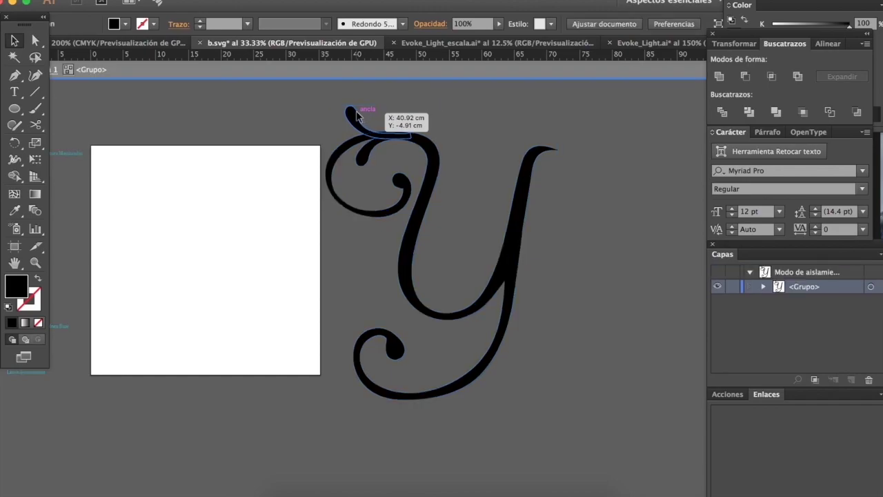
{"action": "double_click", "coordinate": [316, 109]}
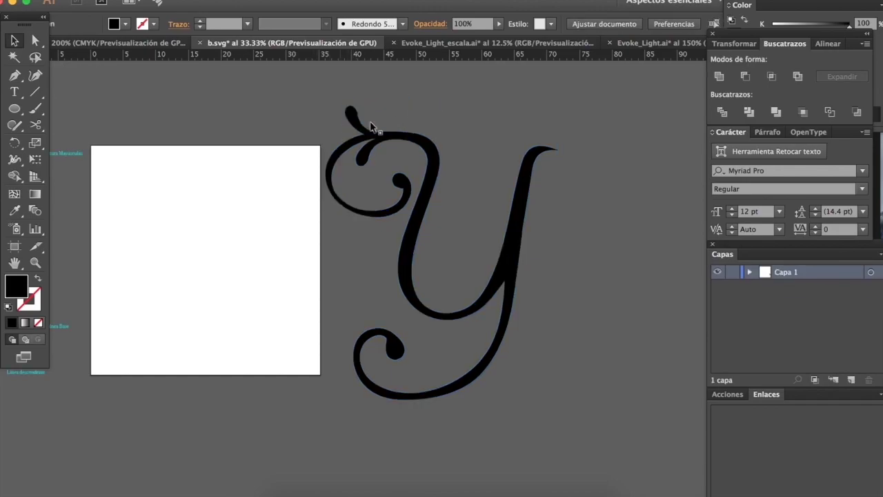
Step: Unite all the Y's strokes into one shape and move it about 10 cm further away from the artboard
{"action": "left_click", "coordinate": [394, 138]}
{"action": "left_click", "coordinate": [719, 78]}
{"action": "left_click", "coordinate": [478, 183]}
{"action": "left_click", "coordinate": [429, 196]}
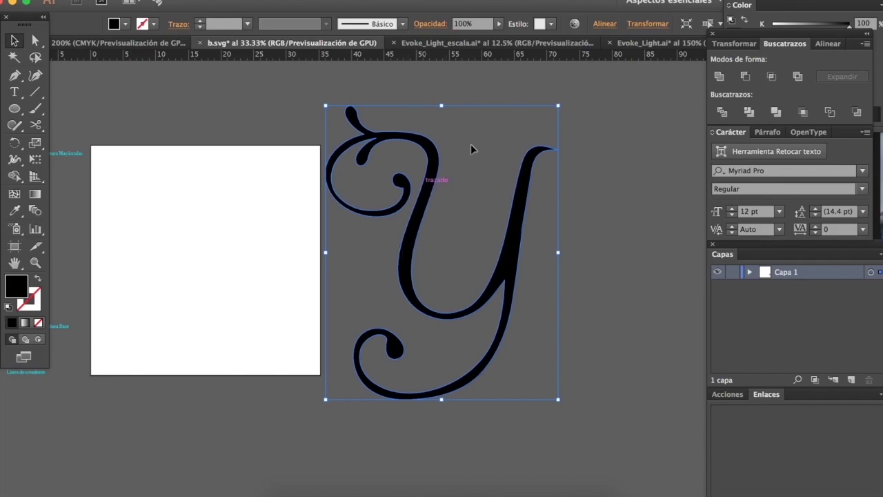
{"action": "left_click", "coordinate": [232, 116]}
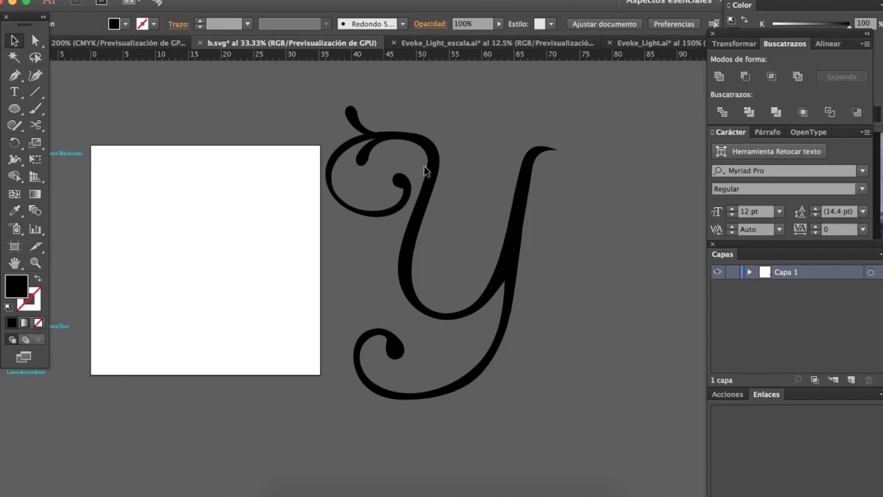
{"action": "left_click_drag", "start_coordinate": [425, 171], "coordinate": [500, 180]}
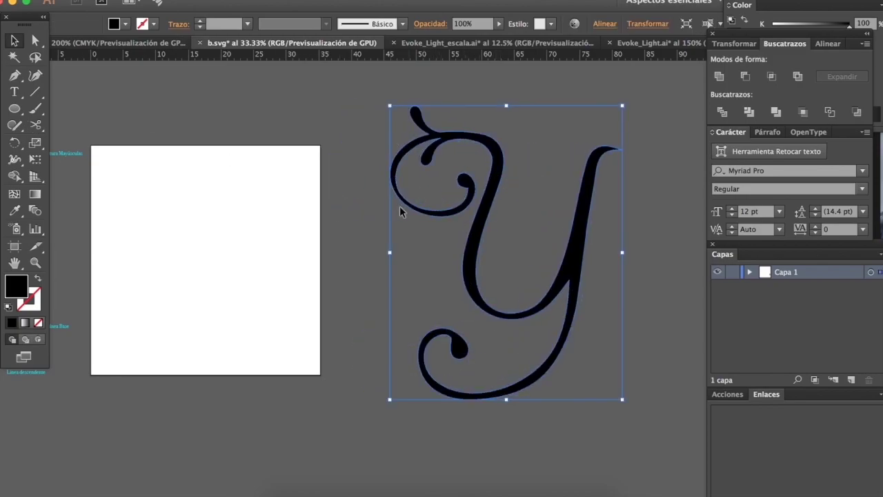
{"action": "left_click", "coordinate": [243, 118]}
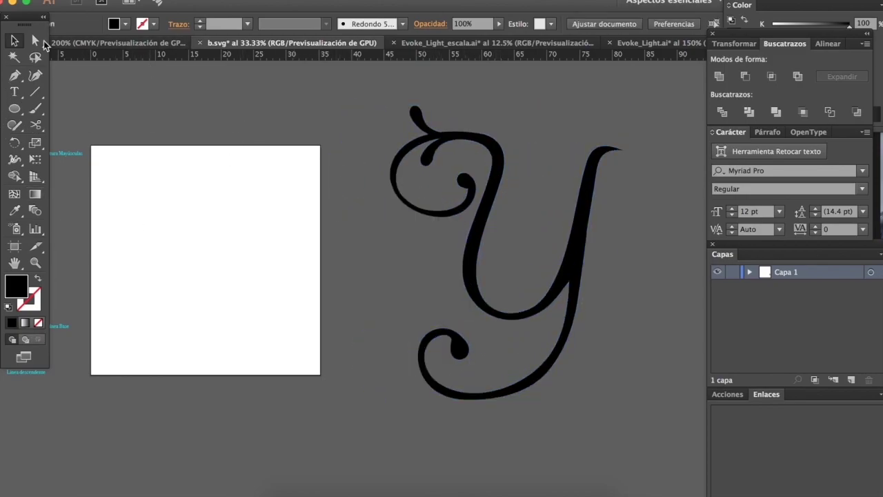
Step: Draw a circle about 11 cm in diameter near the middle of the artboard with the Ellipse tool
{"action": "left_click", "coordinate": [14, 111]}
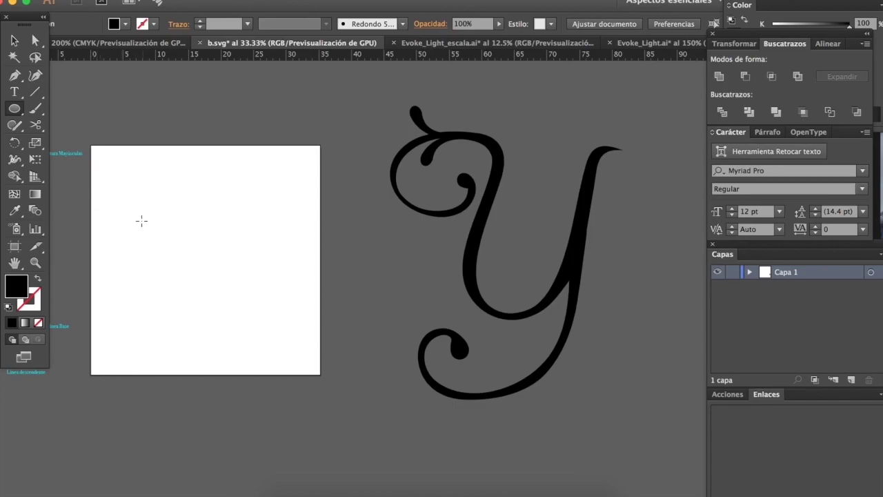
{"action": "scroll", "coordinate": [141, 221], "scroll_direction": "left", "scroll_amount": 1}
{"action": "scroll", "coordinate": [140, 221], "scroll_direction": "up", "scroll_amount": 1}
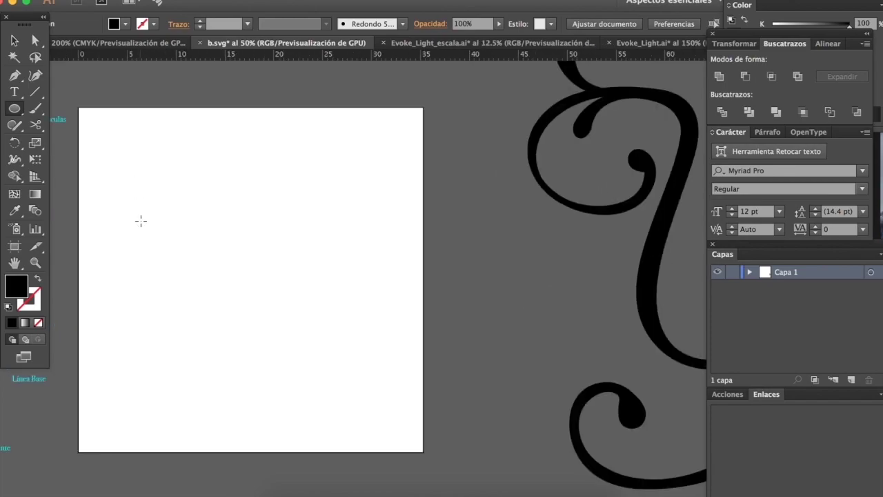
{"action": "scroll", "coordinate": [141, 221], "scroll_direction": "left", "scroll_amount": 3}
{"action": "scroll", "coordinate": [141, 221], "scroll_direction": "down", "scroll_amount": 2}
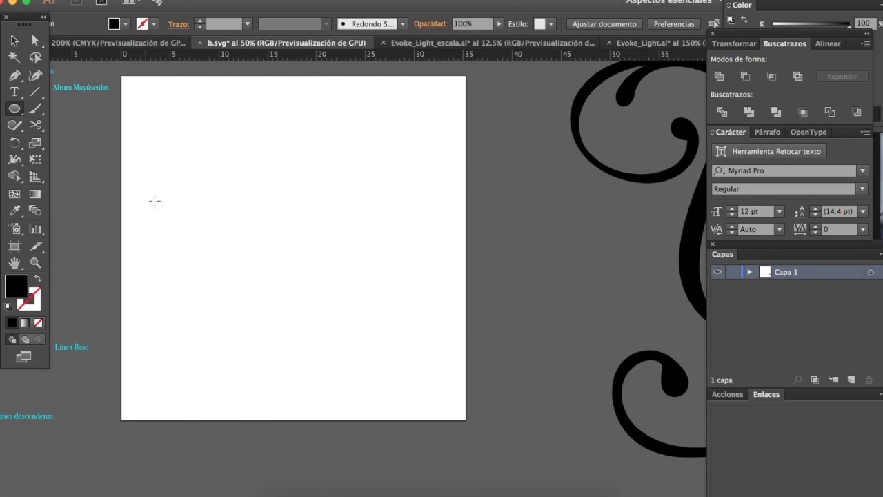
{"action": "scroll", "coordinate": [155, 204], "scroll_direction": "left", "scroll_amount": 1}
{"action": "scroll", "coordinate": [155, 204], "scroll_direction": "up", "scroll_amount": 1}
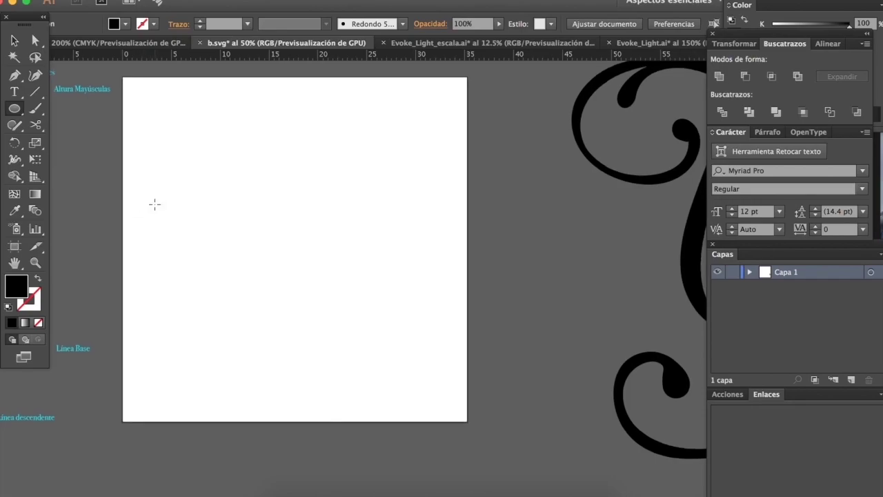
{"action": "left_click", "coordinate": [14, 108]}
{"action": "left_click", "coordinate": [82, 140]}
{"action": "left_click_drag", "start_coordinate": [268, 183], "coordinate": [376, 274]}
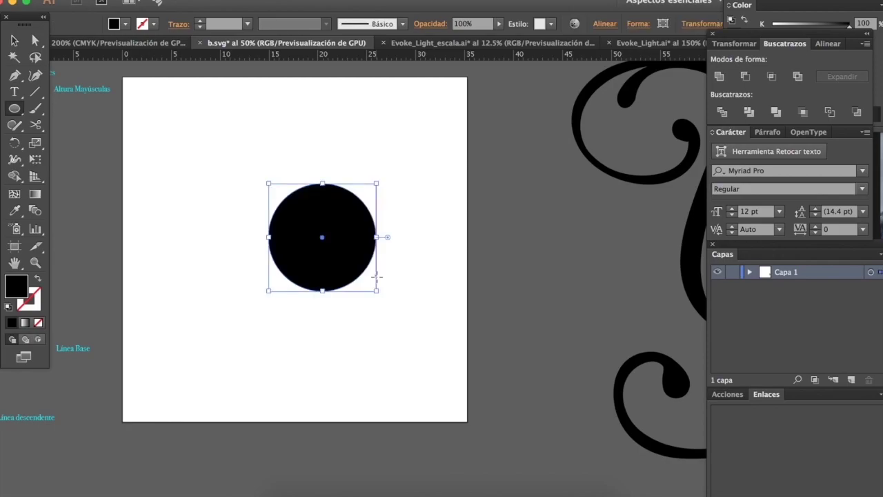
Step: Give the circle no fill and a black stroke 30 pt thick, and deselect it
{"action": "left_click_drag", "start_coordinate": [23, 283], "coordinate": [28, 303]}
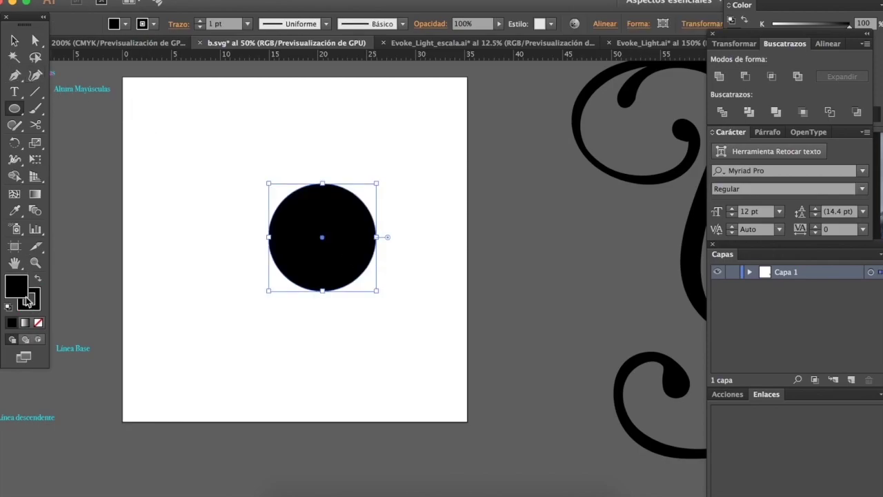
{"action": "left_click", "coordinate": [38, 323]}
{"action": "left_click", "coordinate": [199, 20]}
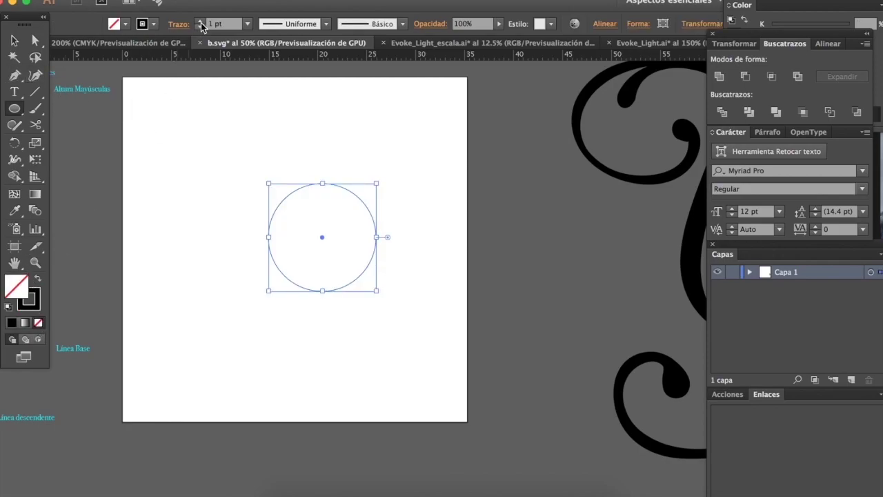
{"action": "left_click", "coordinate": [250, 23]}
{"action": "left_click", "coordinate": [267, 194]}
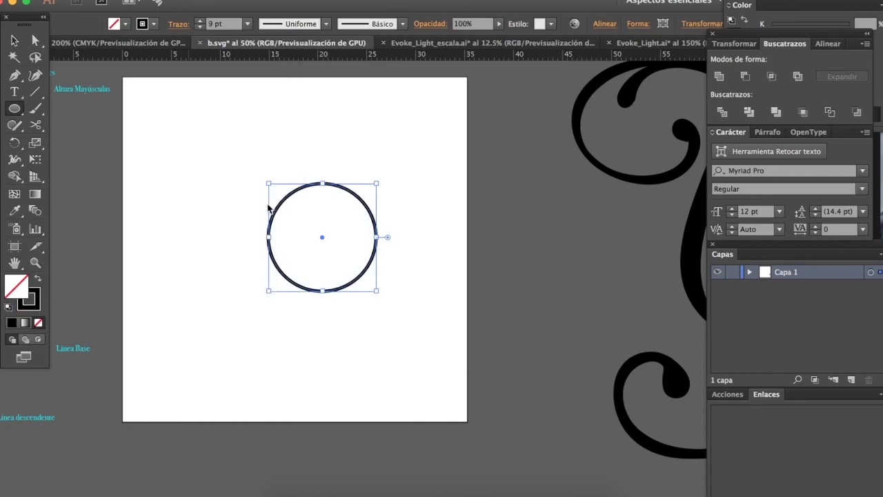
{"action": "left_click", "coordinate": [200, 21]}
{"action": "left_click", "coordinate": [200, 21]}
{"action": "left_click", "coordinate": [200, 21]}
{"action": "left_click", "coordinate": [199, 20]}
{"action": "left_click", "coordinate": [200, 20]}
{"action": "left_click", "coordinate": [199, 21]}
{"action": "left_click", "coordinate": [13, 41]}
{"action": "left_click", "coordinate": [126, 130]}
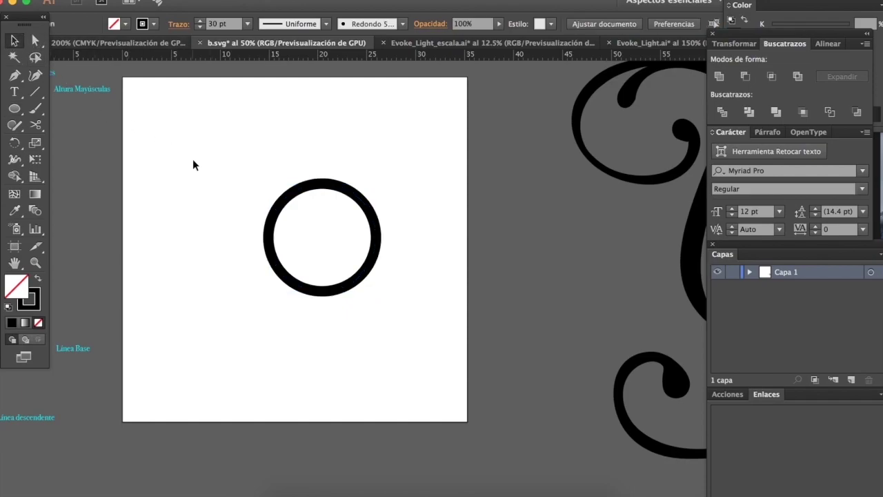
Step: Draw a vertical line about 14 cm long upward from the circle's left anchor as the stem of a b
{"action": "scroll", "coordinate": [280, 165], "scroll_direction": "up", "scroll_amount": 1}
{"action": "scroll", "coordinate": [280, 165], "scroll_direction": "up", "scroll_amount": 1}
{"action": "key", "text": "backslash"}
{"action": "scroll", "coordinate": [193, 183], "scroll_direction": "down", "scroll_amount": 2}
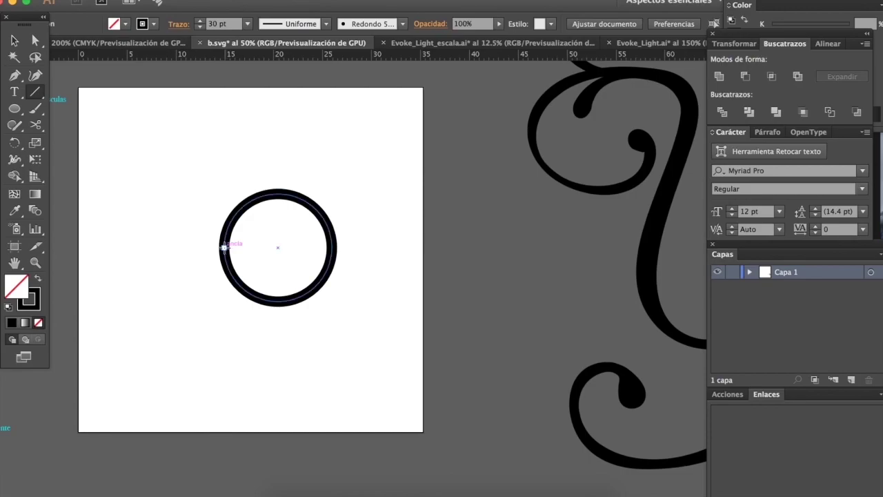
{"action": "left_click_drag", "start_coordinate": [224, 246], "coordinate": [225, 111]}
{"action": "left_click", "coordinate": [16, 43]}
{"action": "left_click", "coordinate": [242, 245]}
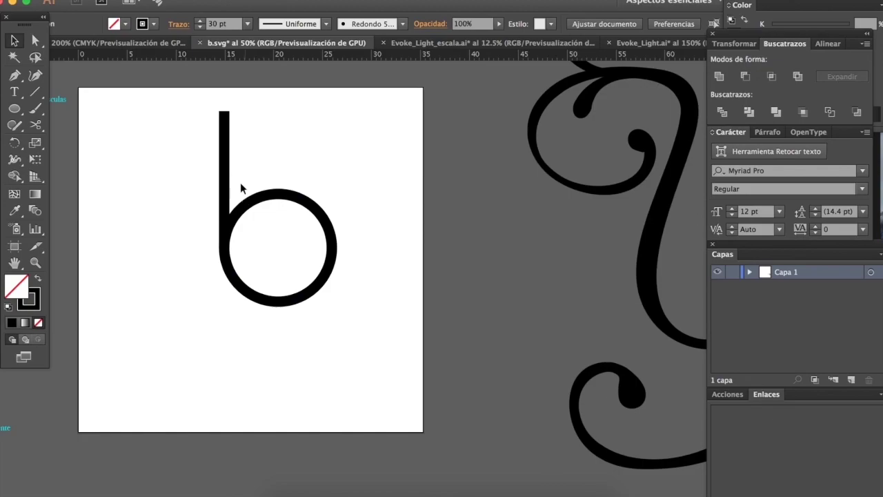
Step: Select the b's stem and circle together and move them about 8.5 cm left and 1 cm up on the artboard
{"action": "scroll", "coordinate": [135, 171], "scroll_direction": "up", "scroll_amount": 2}
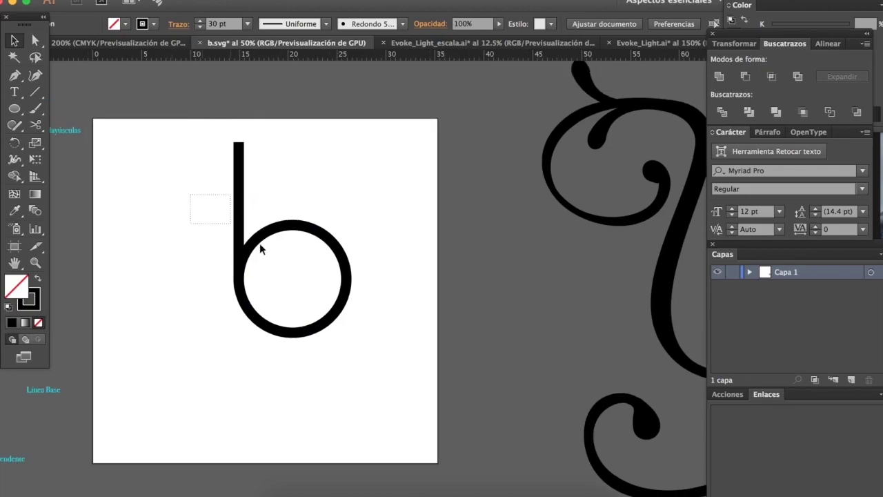
{"action": "left_click", "coordinate": [236, 196]}
{"action": "left_click", "coordinate": [202, 196]}
{"action": "left_click_drag", "start_coordinate": [202, 197], "coordinate": [301, 276]}
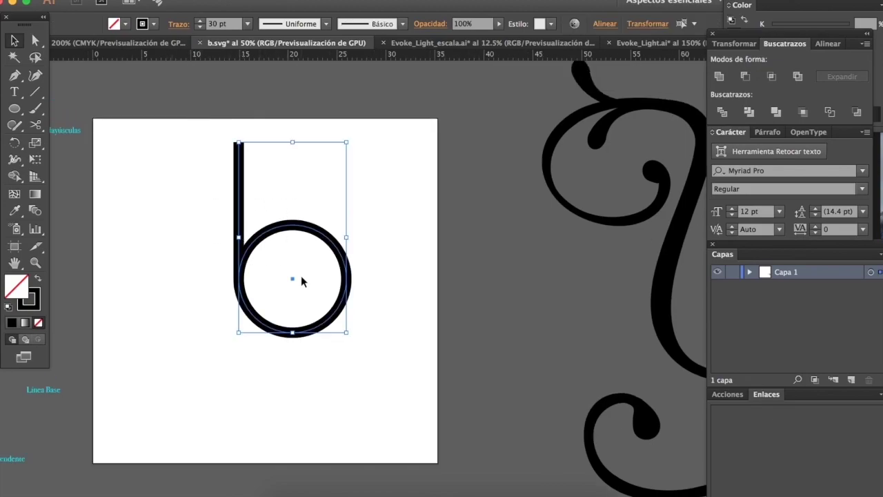
{"action": "left_click", "coordinate": [301, 275]}
{"action": "left_click", "coordinate": [233, 221]}
{"action": "left_click_drag", "start_coordinate": [240, 203], "coordinate": [154, 198]}
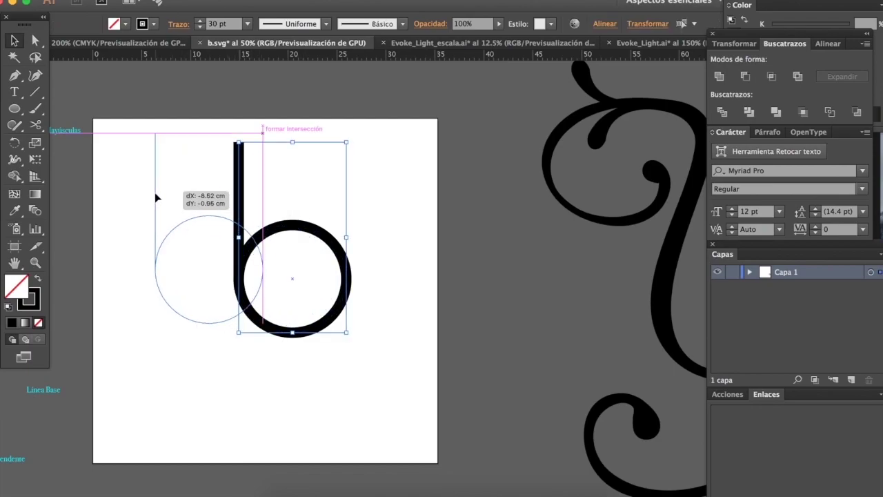
{"action": "scroll", "coordinate": [153, 197], "scroll_direction": "left", "scroll_amount": 5}
{"action": "scroll", "coordinate": [154, 197], "scroll_direction": "up", "scroll_amount": 1}
{"action": "left_click", "coordinate": [249, 225]}
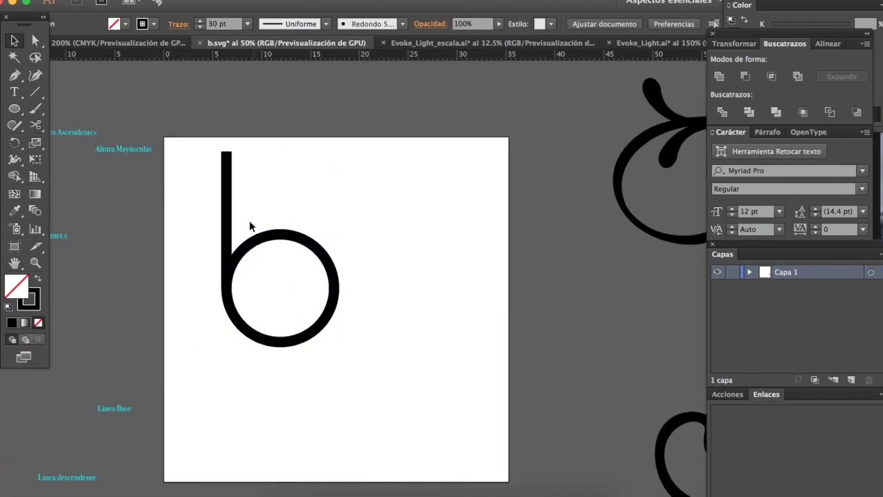
Step: Give the b's circle a black fill and no stroke, and deselect it
{"action": "scroll", "coordinate": [307, 286], "scroll_direction": "up", "scroll_amount": 1}
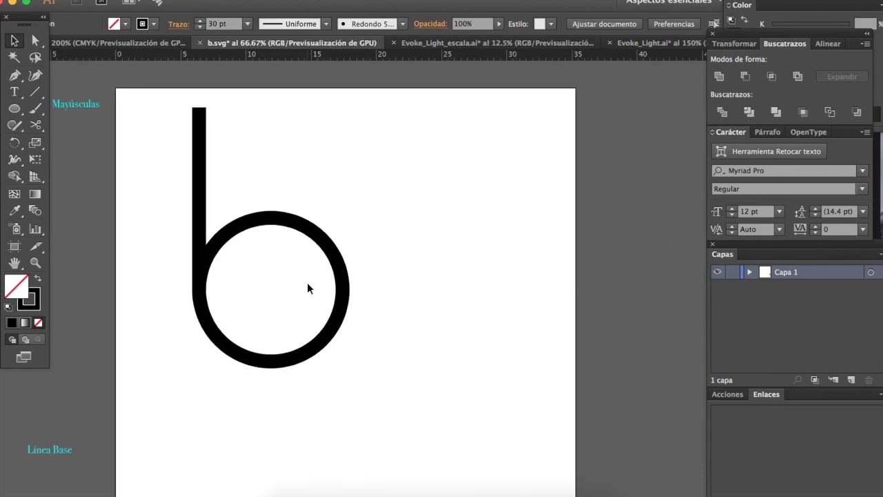
{"action": "left_click", "coordinate": [277, 229]}
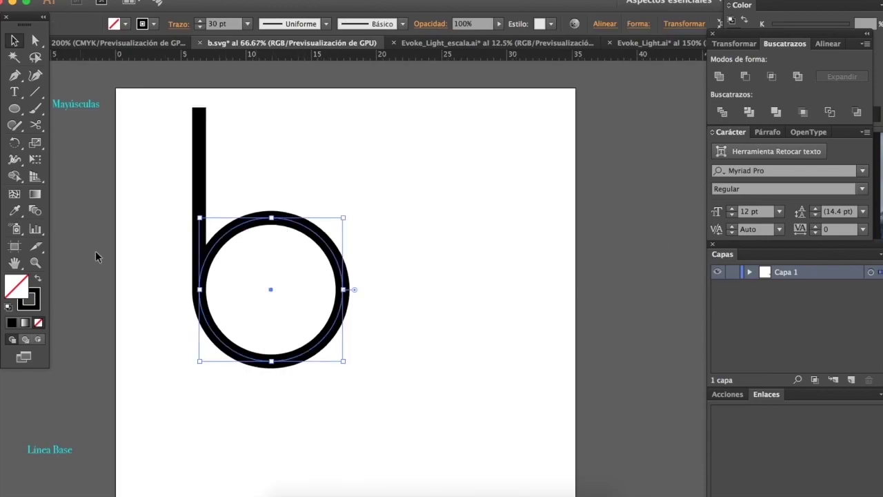
{"action": "double_click", "coordinate": [33, 301]}
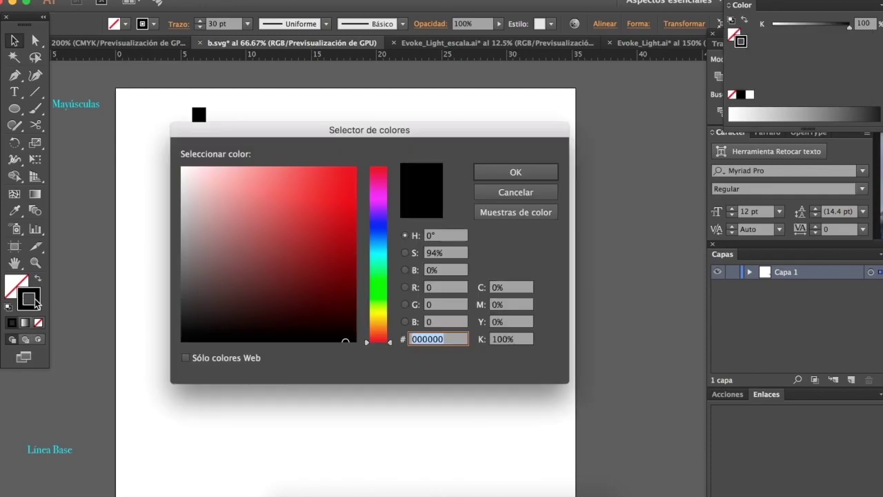
{"action": "left_click", "coordinate": [486, 192]}
{"action": "key", "text": "shift+x"}
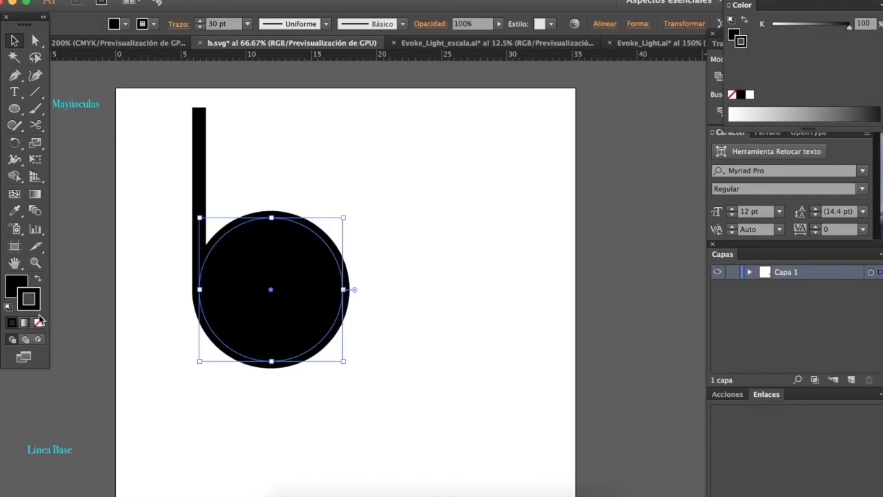
{"action": "left_click", "coordinate": [39, 322]}
{"action": "left_click", "coordinate": [154, 348]}
Step: Remove the stroke from the b's stem line and deselect it
{"action": "left_click_drag", "start_coordinate": [182, 145], "coordinate": [257, 181]}
{"action": "key", "text": "x"}
{"action": "key", "text": "Delete"}
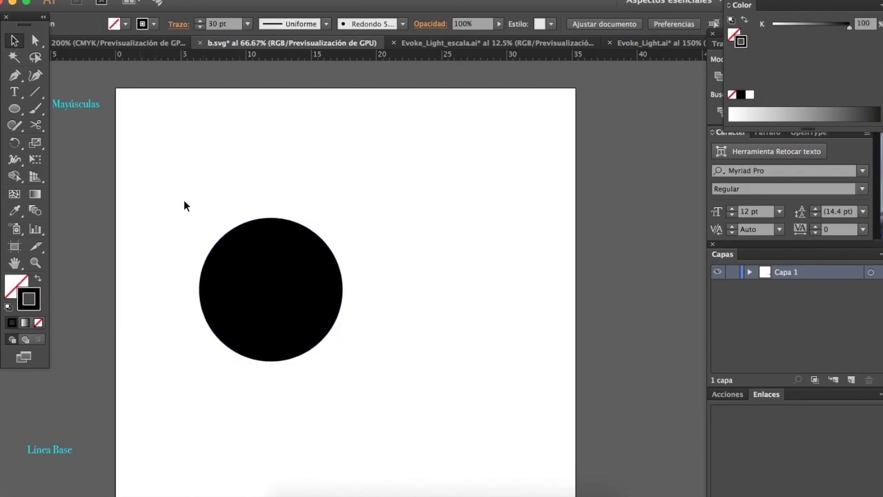
{"action": "key", "text": "ctrl+z"}
{"action": "left_click", "coordinate": [37, 323]}
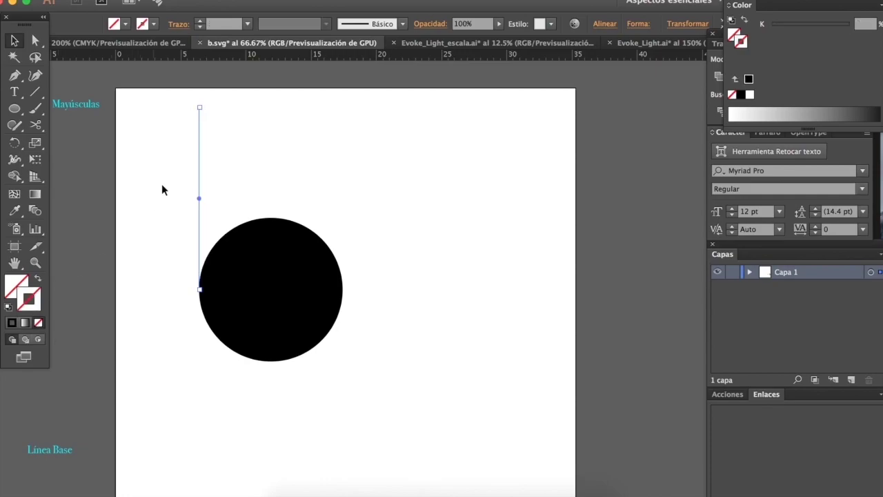
{"action": "left_click", "coordinate": [184, 155]}
Step: Undo the colour changes on the stem and circle so both have their black 30 pt strokes again
{"action": "scroll", "coordinate": [269, 189], "scroll_direction": "left", "scroll_amount": 2}
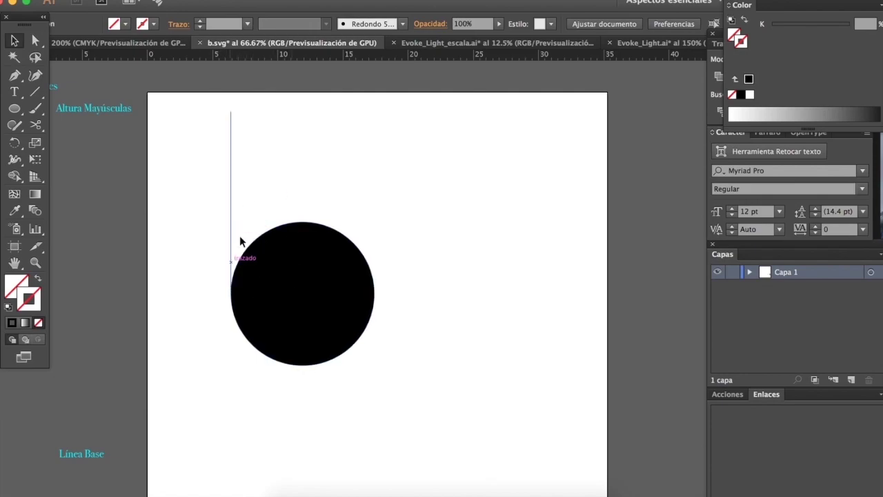
{"action": "key", "text": "super+z"}
{"action": "key", "text": "super+z"}
{"action": "key", "text": "super+z"}
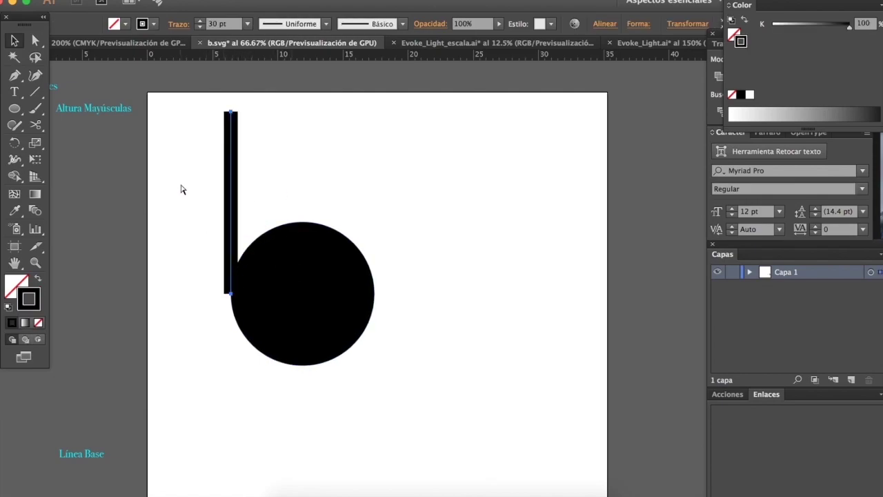
{"action": "key", "text": "super+z"}
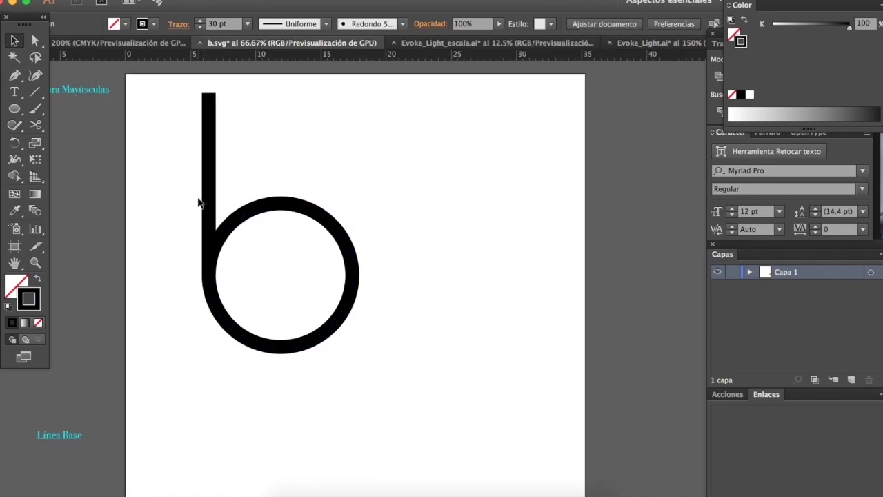
Step: Draw a closed curved shape about 10 cm wide and 11 cm tall beside the b with the Pen tool, and deselect it
{"action": "key", "text": "p"}
{"action": "left_click", "coordinate": [374, 166]}
{"action": "left_click_drag", "start_coordinate": [461, 178], "coordinate": [486, 205]}
{"action": "left_click_drag", "start_coordinate": [461, 314], "coordinate": [413, 312]}
{"action": "left_click_drag", "start_coordinate": [376, 165], "coordinate": [423, 143]}
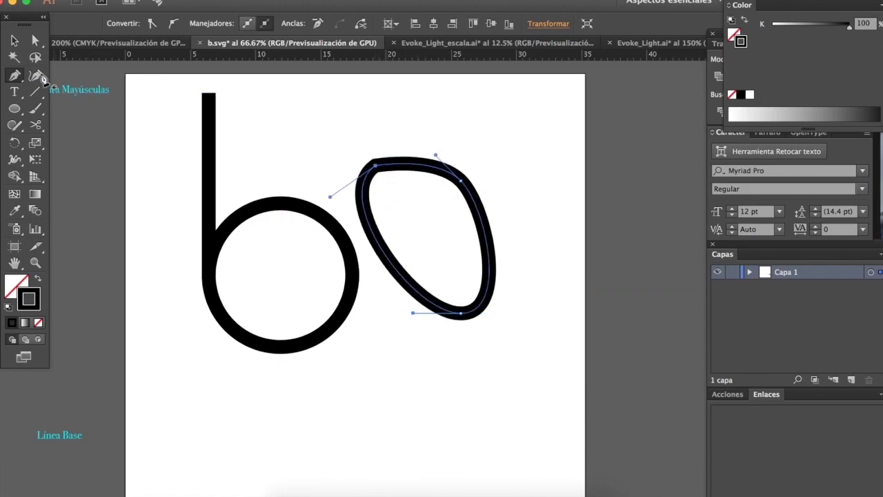
{"action": "key", "text": "v"}
{"action": "left_click", "coordinate": [151, 155]}
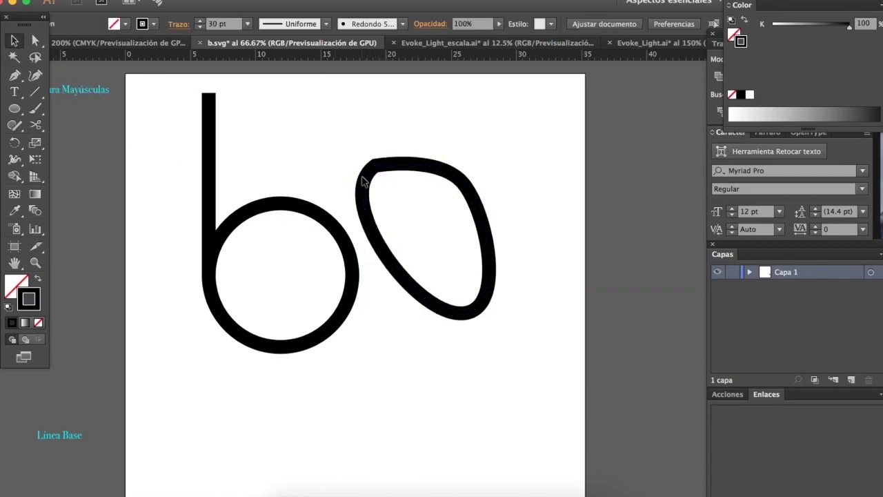
Step: Give the closed pen-drawn shape a black fill and no stroke, and delete it
{"action": "left_click", "coordinate": [369, 189]}
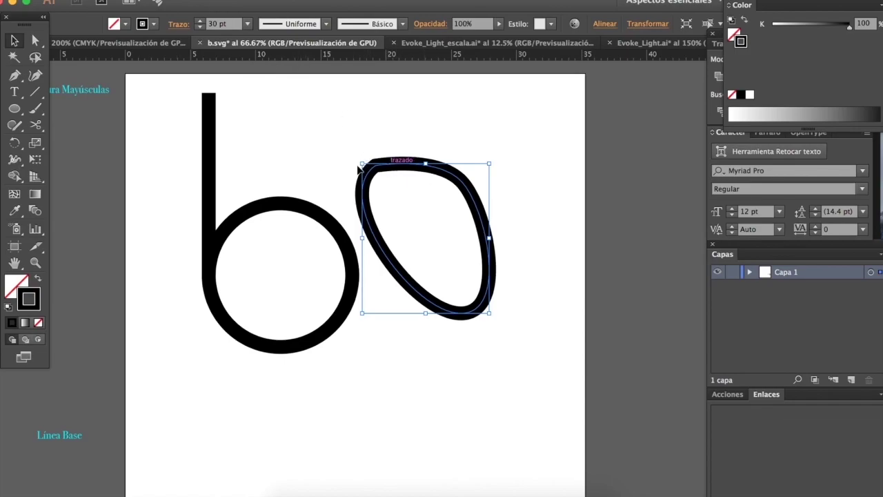
{"action": "left_click_drag", "start_coordinate": [31, 298], "coordinate": [16, 289]}
{"action": "left_click", "coordinate": [37, 321]}
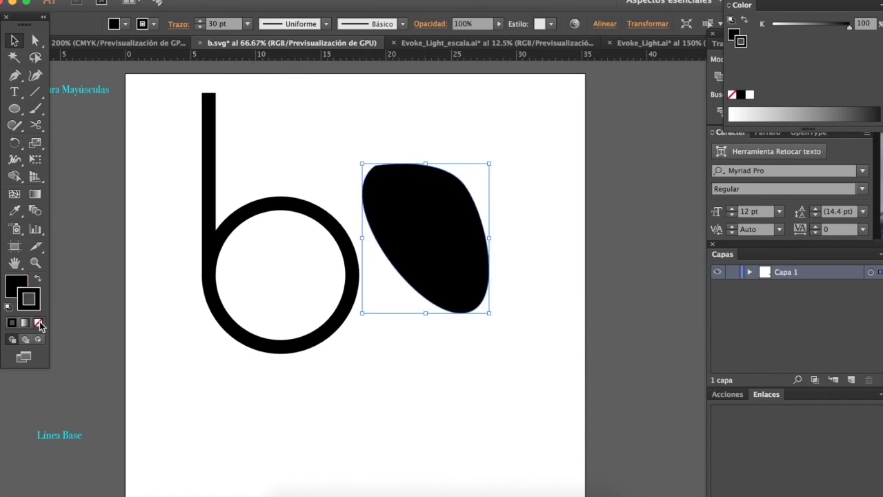
{"action": "left_click", "coordinate": [138, 261]}
{"action": "left_click", "coordinate": [380, 229]}
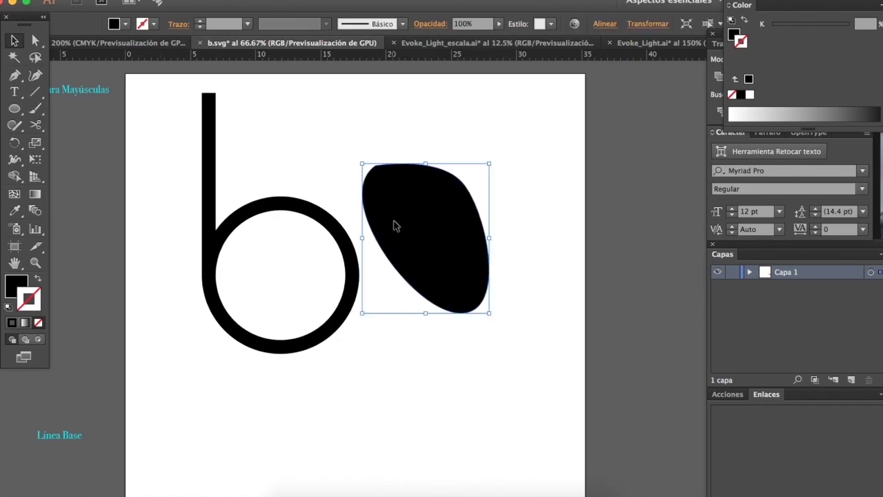
{"action": "key", "text": "Delete"}
Step: Select the b's circle and stem together and convert their strokes to outlines with Contornear trazado
{"action": "left_click", "coordinate": [298, 211]}
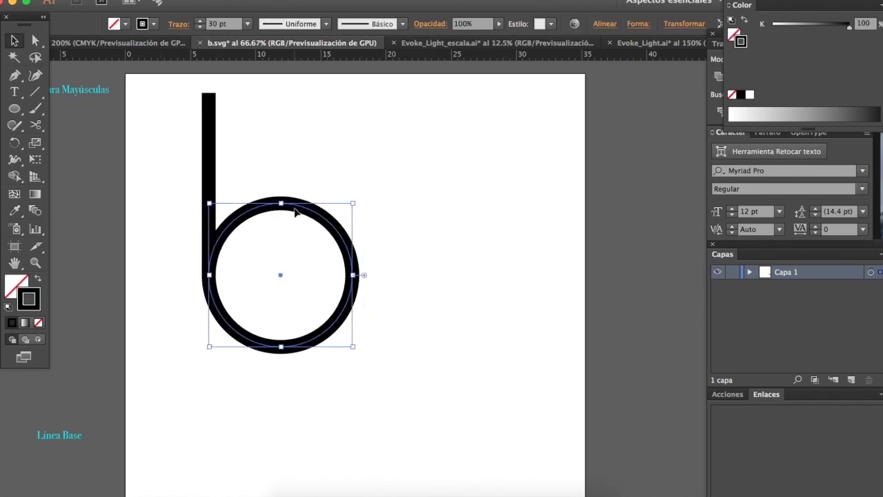
{"action": "left_click", "coordinate": [210, 169], "text": "shift"}
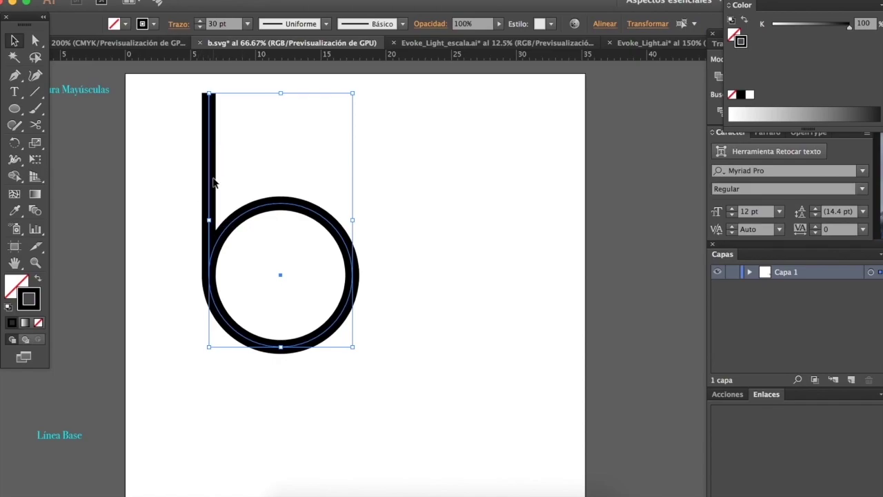
{"action": "left_click", "coordinate": [214, 0]}
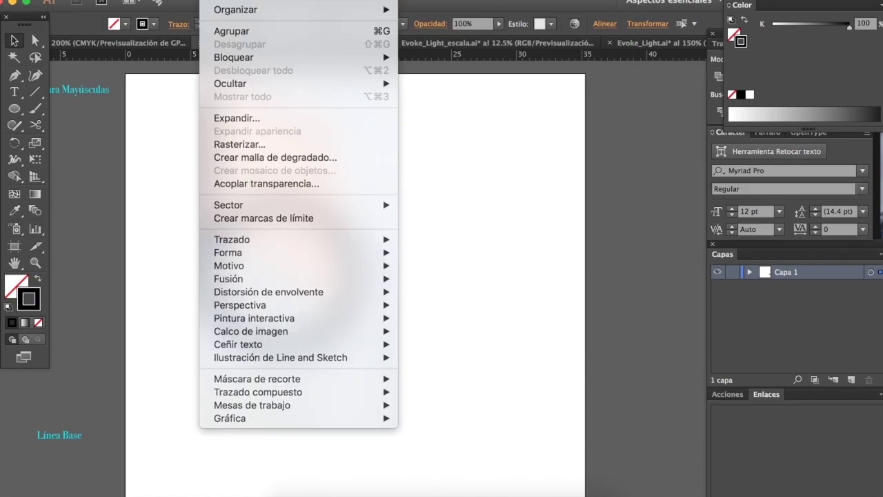
{"action": "mouse_move", "coordinate": [175, 1]}
{"action": "mouse_move", "coordinate": [215, 1]}
{"action": "mouse_move", "coordinate": [264, 239]}
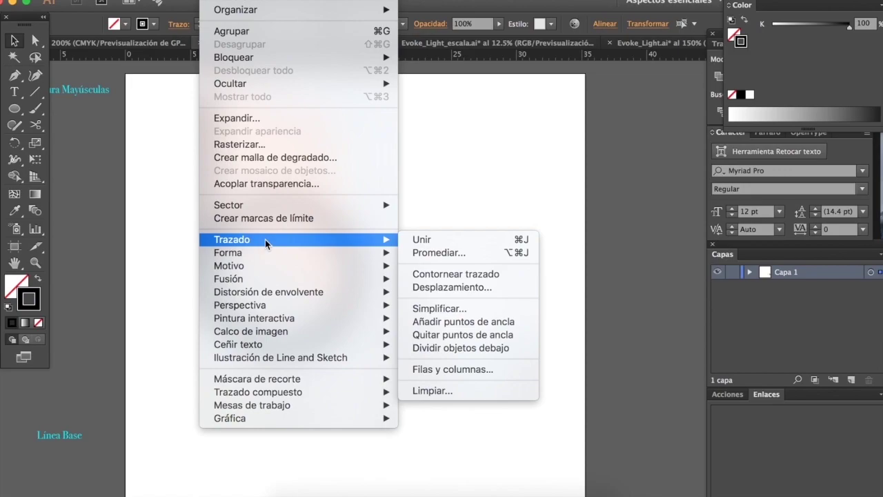
{"action": "left_click", "coordinate": [473, 274]}
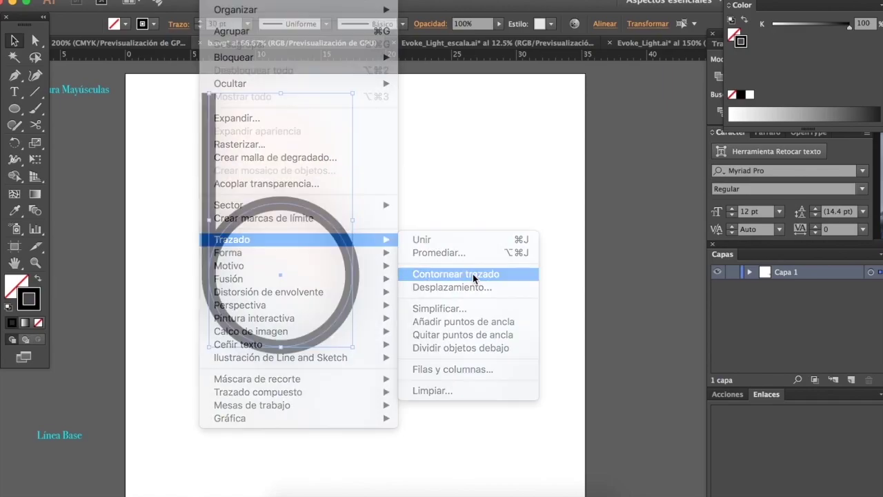
Step: Select the outlined stem and ring of the b and unite them into a single shape
{"action": "left_click", "coordinate": [177, 187]}
{"action": "left_click", "coordinate": [202, 203]}
{"action": "left_click", "coordinate": [237, 207], "text": "shift"}
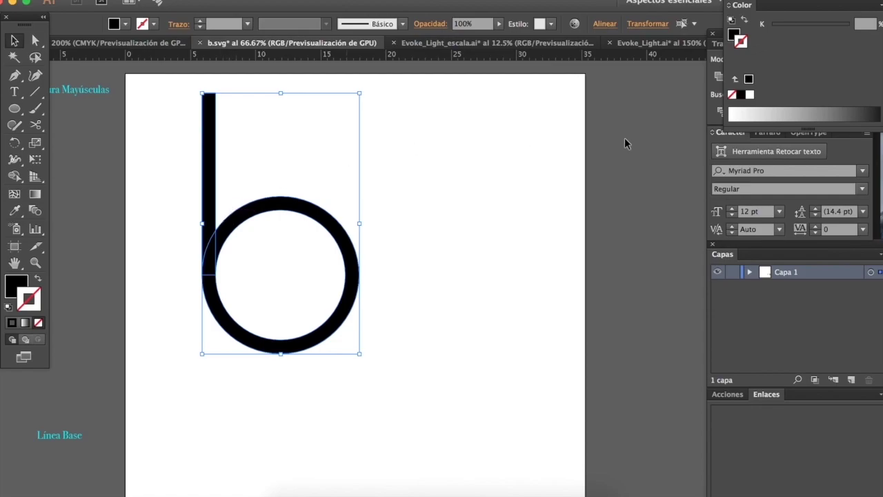
{"action": "left_click", "coordinate": [717, 110]}
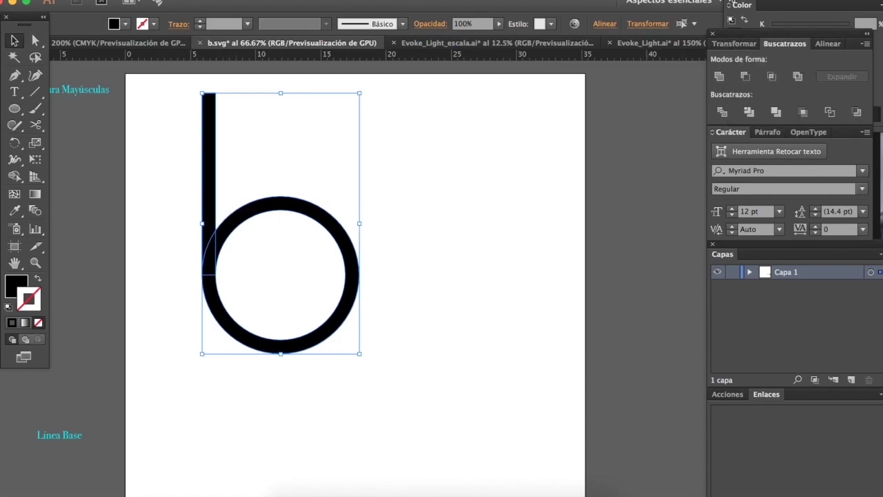
{"action": "left_click", "coordinate": [719, 75]}
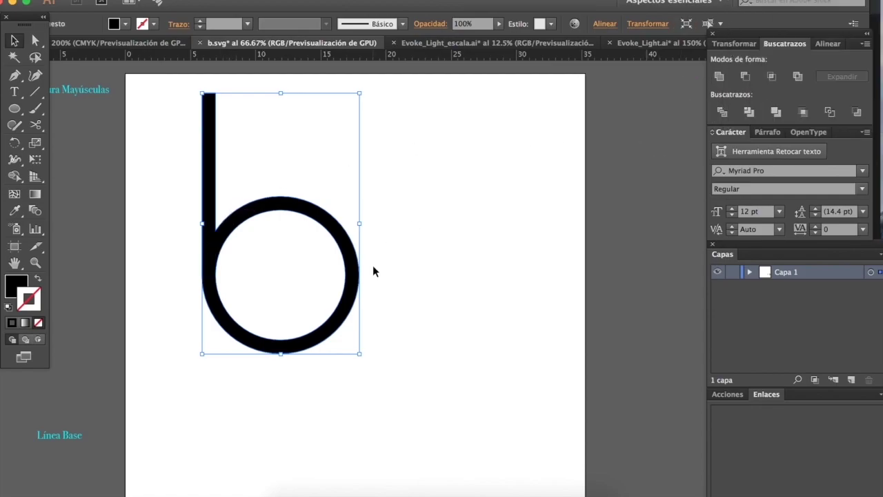
Step: Undo the uniting and the stroke outlining of the b
{"action": "scroll", "coordinate": [372, 265], "scroll_direction": "down", "scroll_amount": 2}
{"action": "left_click", "coordinate": [372, 238]}
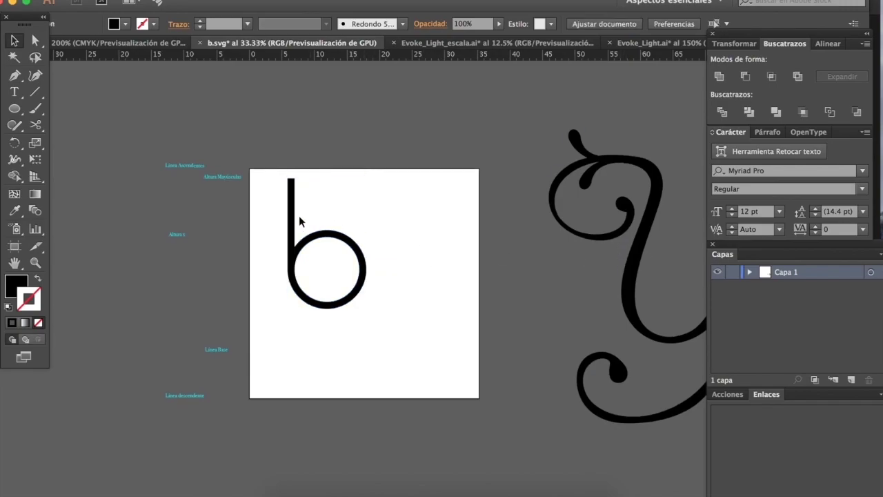
{"action": "scroll", "coordinate": [298, 217], "scroll_direction": "up", "scroll_amount": 2}
{"action": "left_click", "coordinate": [219, 200]}
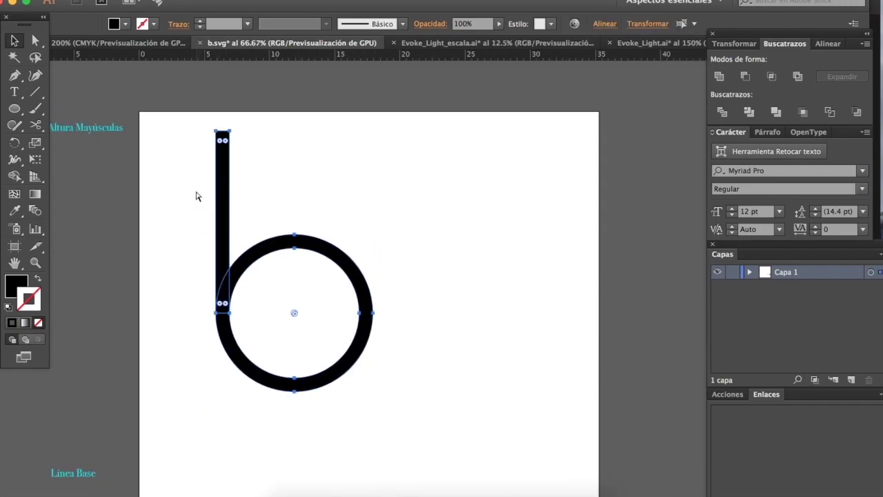
{"action": "key", "text": "shift+x"}
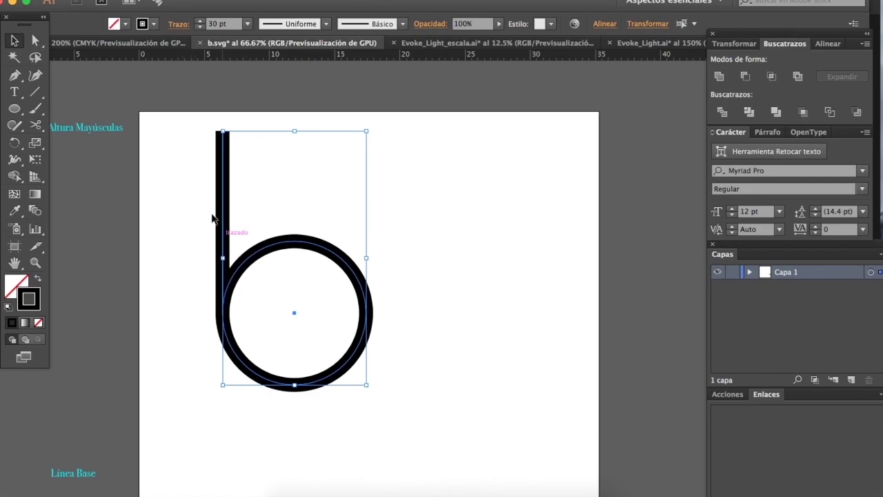
Step: Scale the b proportionally down to about 5 cm wide and back up to about 12 cm wide and 21 cm tall
{"action": "scroll", "coordinate": [219, 200], "scroll_direction": "down", "scroll_amount": 1}
{"action": "scroll", "coordinate": [220, 199], "scroll_direction": "down", "scroll_amount": 3}
{"action": "scroll", "coordinate": [220, 200], "scroll_direction": "right", "scroll_amount": 2}
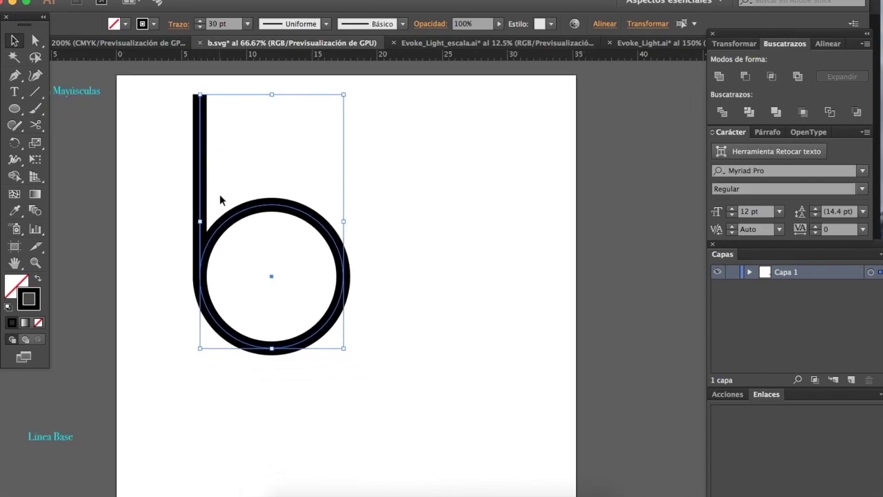
{"action": "left_click_drag", "start_coordinate": [343, 94], "coordinate": [269, 191]}
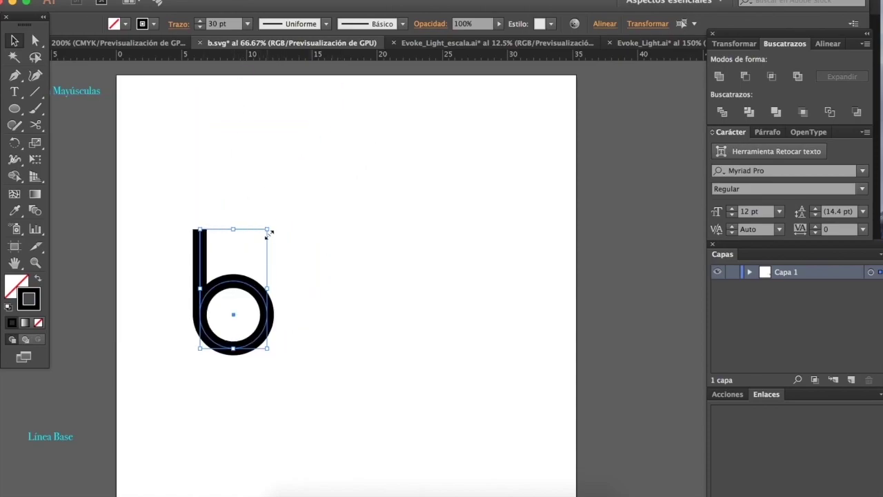
{"action": "left_click_drag", "start_coordinate": [268, 230], "coordinate": [369, 75]}
Step: Scale the b up to about 18 cm wide and down to about 3 cm wide to compare its stroke thickness
{"action": "scroll", "coordinate": [375, 269], "scroll_direction": "down", "scroll_amount": 3}
{"action": "scroll", "coordinate": [374, 270], "scroll_direction": "right", "scroll_amount": 2}
{"action": "left_click_drag", "start_coordinate": [322, 299], "coordinate": [487, 449]}
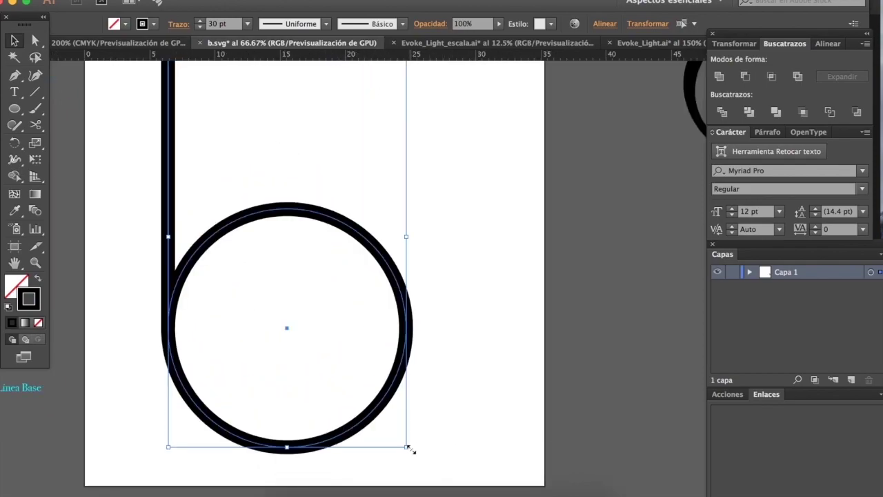
{"action": "left_click_drag", "start_coordinate": [409, 448], "coordinate": [234, 230]}
{"action": "scroll", "coordinate": [212, 178], "scroll_direction": "up", "scroll_amount": 3}
{"action": "scroll", "coordinate": [212, 178], "scroll_direction": "left", "scroll_amount": 1}
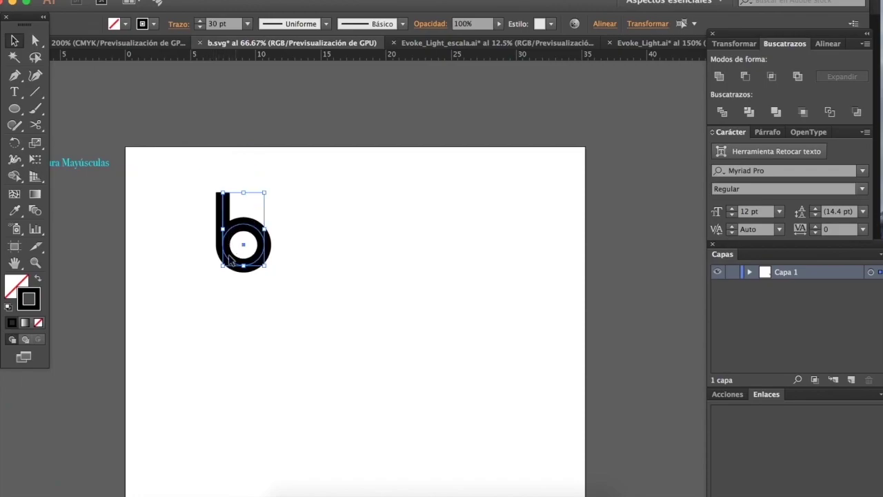
{"action": "key", "text": "ctrl+plus"}
{"action": "key", "text": "ctrl+plus"}
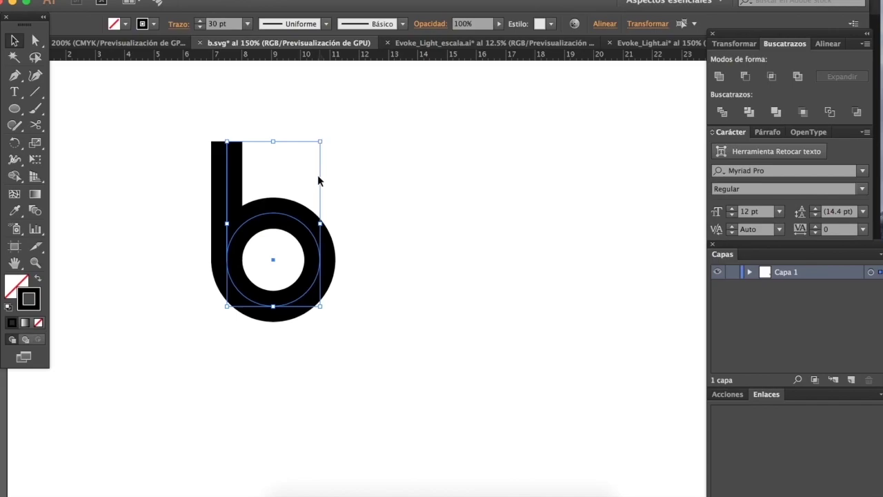
Step: Undo the last scalings of the b back to about 12 cm wide
{"action": "key", "text": "super+z"}
{"action": "key", "text": "super+z"}
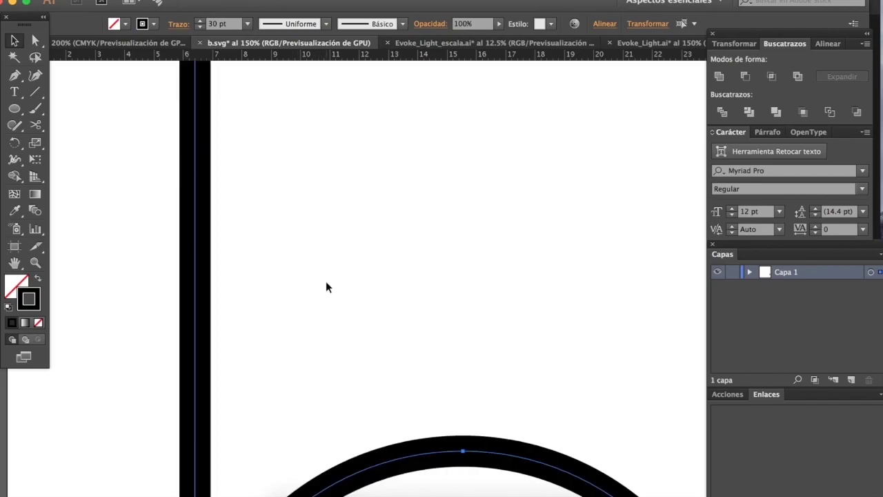
{"action": "scroll", "coordinate": [326, 282], "scroll_direction": "down", "scroll_amount": 3}
{"action": "scroll", "coordinate": [326, 282], "scroll_direction": "down", "scroll_amount": 1}
{"action": "scroll", "coordinate": [326, 280], "scroll_direction": "down", "scroll_amount": 2}
{"action": "key", "text": "super+shift+z"}
{"action": "key", "text": "super+plus"}
{"action": "scroll", "coordinate": [153, 191], "scroll_direction": "right", "scroll_amount": 3}
{"action": "scroll", "coordinate": [154, 191], "scroll_direction": "up", "scroll_amount": 1}
{"action": "scroll", "coordinate": [153, 192], "scroll_direction": "left", "scroll_amount": 1}
Step: Turn on Cambiar escala de trazos y efectos in the Escala settings, and close them without scaling the b
{"action": "left_click", "coordinate": [221, 1]}
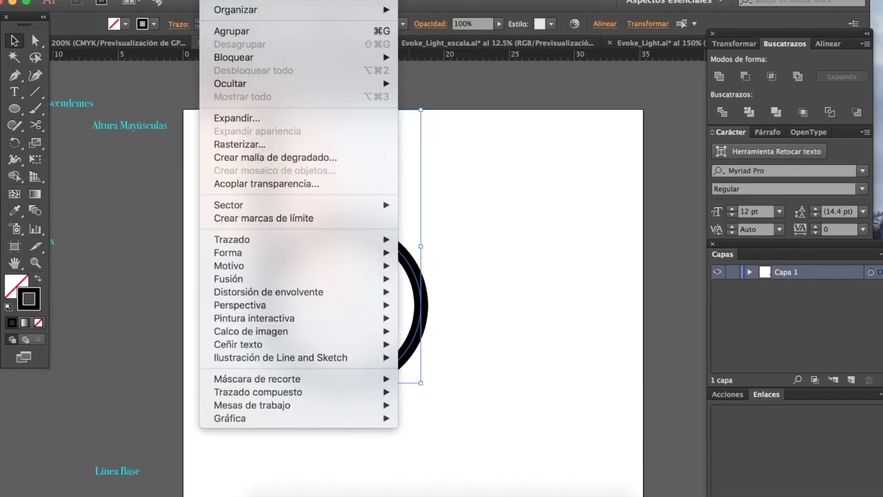
{"action": "left_click", "coordinate": [432, 63]}
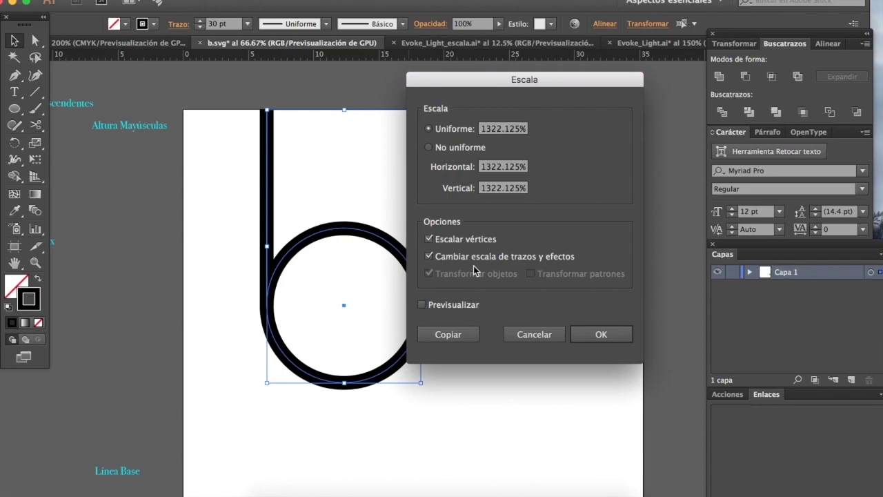
{"action": "left_click", "coordinate": [552, 332]}
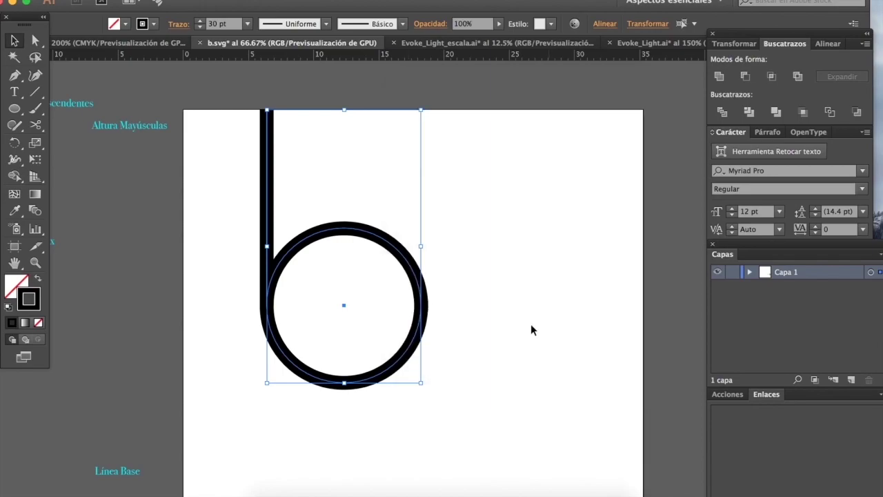
Step: Scale the b proportionally up and down together with its strokes, ending at about 15 cm wide and 26 cm tall
{"action": "left_click_drag", "start_coordinate": [420, 384], "coordinate": [514, 448]}
{"action": "left_click_drag", "start_coordinate": [460, 446], "coordinate": [349, 315]}
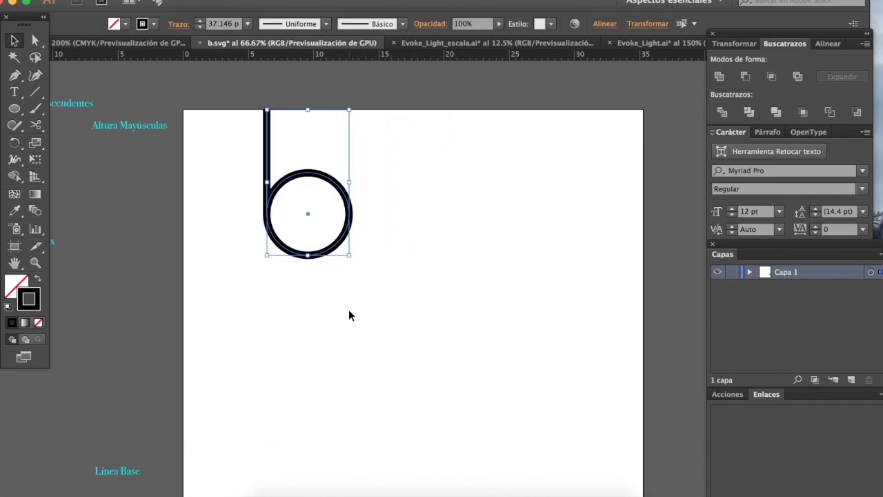
{"action": "mouse_move", "coordinate": [347, 251]}
{"action": "left_mouse_down"}
{"action": "mouse_move", "coordinate": [306, 207]}
{"action": "mouse_move", "coordinate": [294, 176]}
{"action": "mouse_move", "coordinate": [532, 331]}
{"action": "mouse_move", "coordinate": [633, 361]}
{"action": "left_mouse_up"}
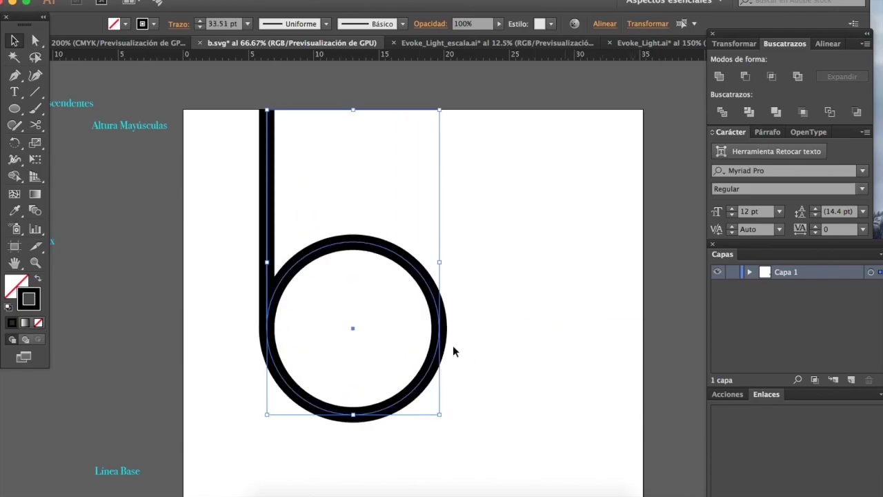
{"action": "left_click_drag", "start_coordinate": [439, 414], "coordinate": [460, 451]}
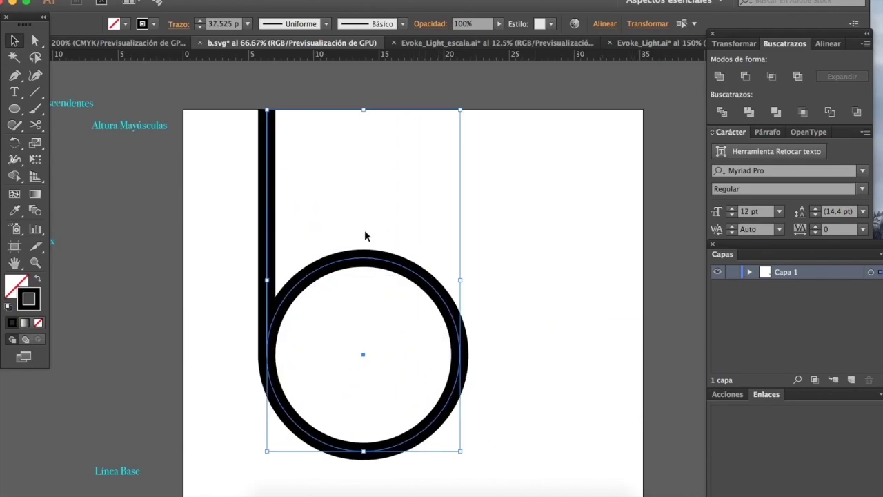
{"action": "left_click", "coordinate": [312, 217]}
{"action": "scroll", "coordinate": [310, 219], "scroll_direction": "down", "scroll_amount": 2}
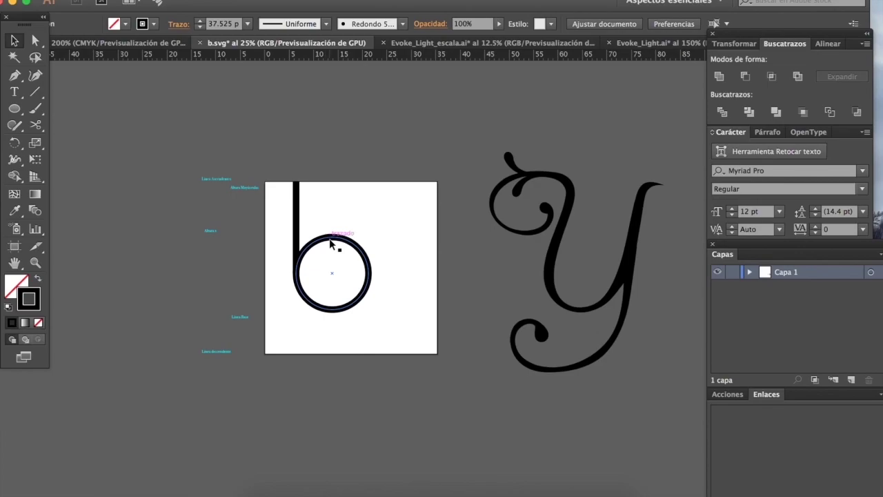
{"action": "scroll", "coordinate": [330, 243], "scroll_direction": "right", "scroll_amount": 3}
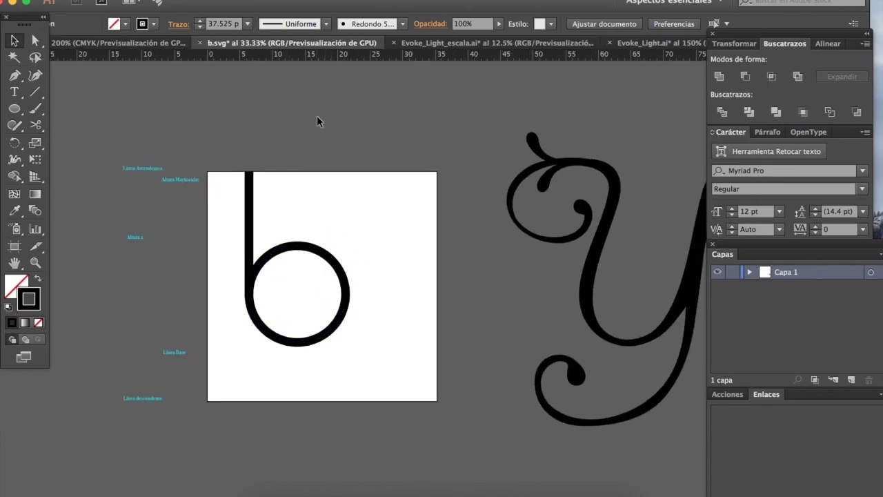
Step: Switch to the Evoke_Light.ai document and examine the shapes and stroke thickness of the lowercase letters, especially the b
{"action": "left_click", "coordinate": [500, 43]}
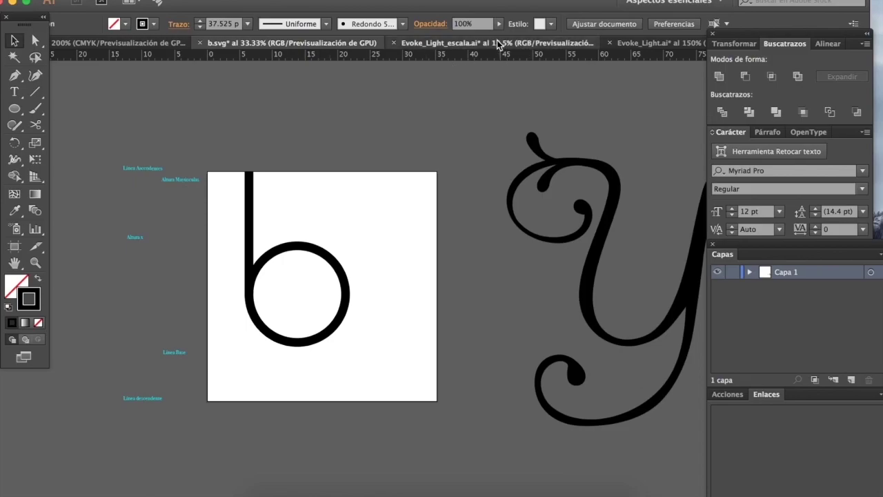
{"action": "left_click", "coordinate": [646, 45]}
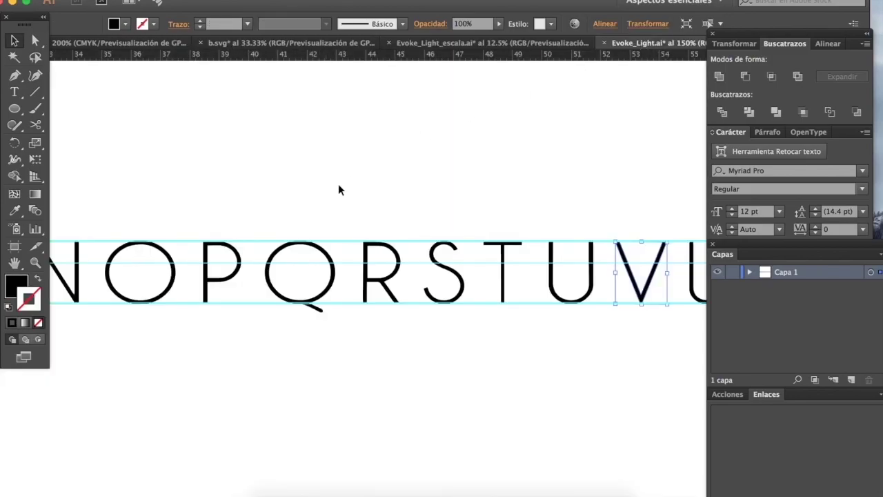
{"action": "scroll", "coordinate": [457, 187], "scroll_direction": "right", "scroll_amount": 5}
{"action": "scroll", "coordinate": [456, 193], "scroll_direction": "right", "scroll_amount": 10}
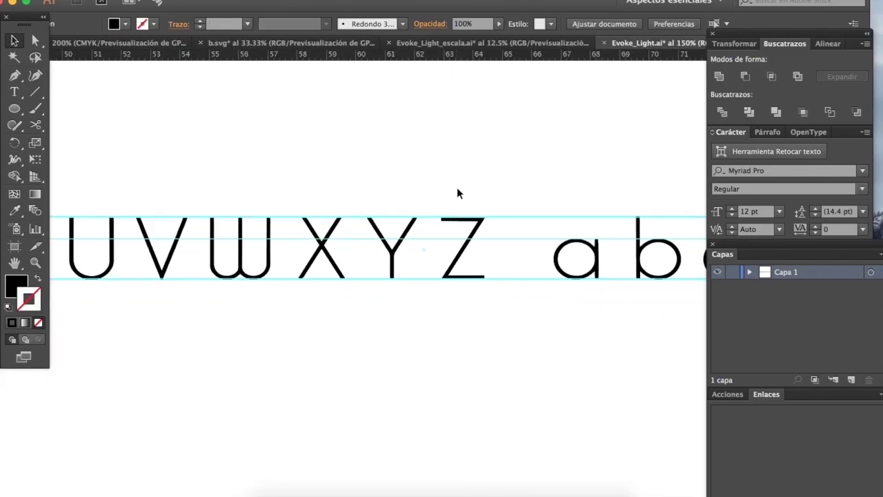
{"action": "scroll", "coordinate": [390, 258], "scroll_direction": "up", "scroll_amount": 2}
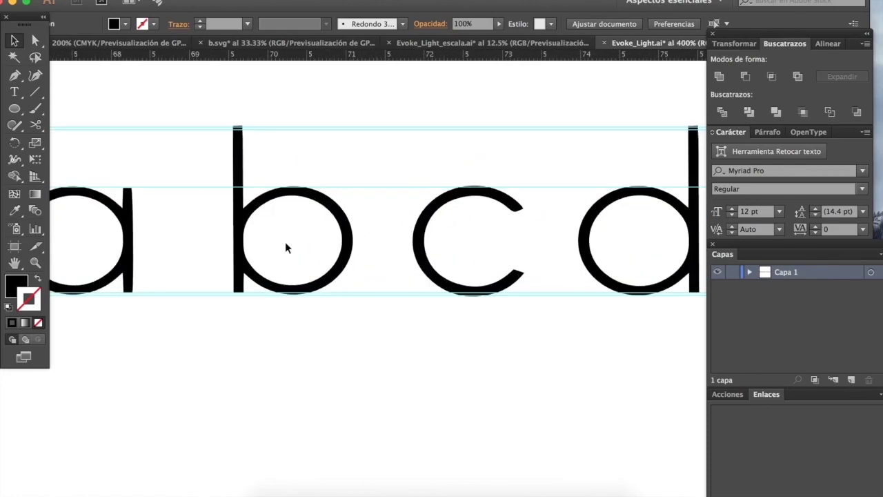
{"action": "scroll", "coordinate": [285, 243], "scroll_direction": "up", "scroll_amount": 1}
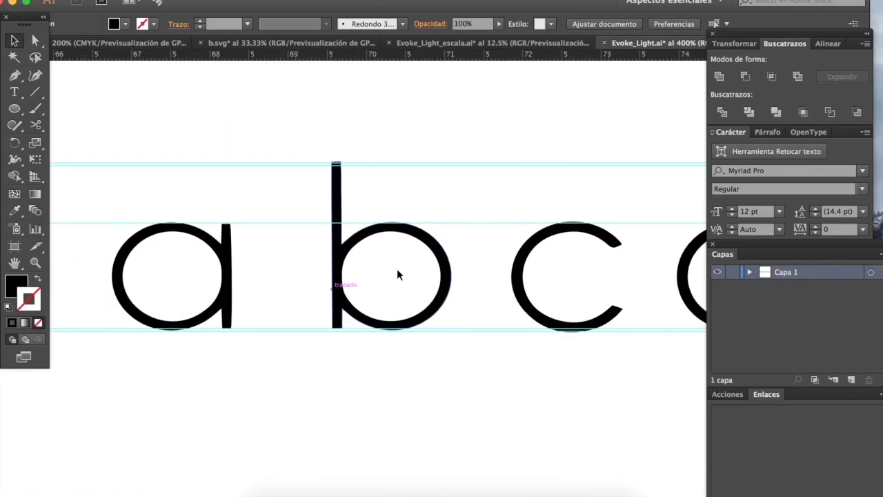
{"action": "scroll", "coordinate": [350, 250], "scroll_direction": "up", "scroll_amount": 1}
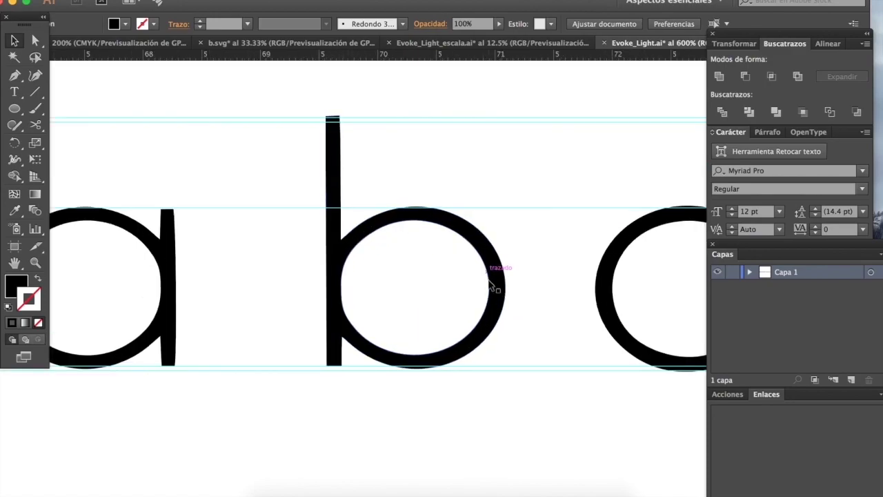
{"action": "scroll", "coordinate": [492, 284], "scroll_direction": "down", "scroll_amount": 1}
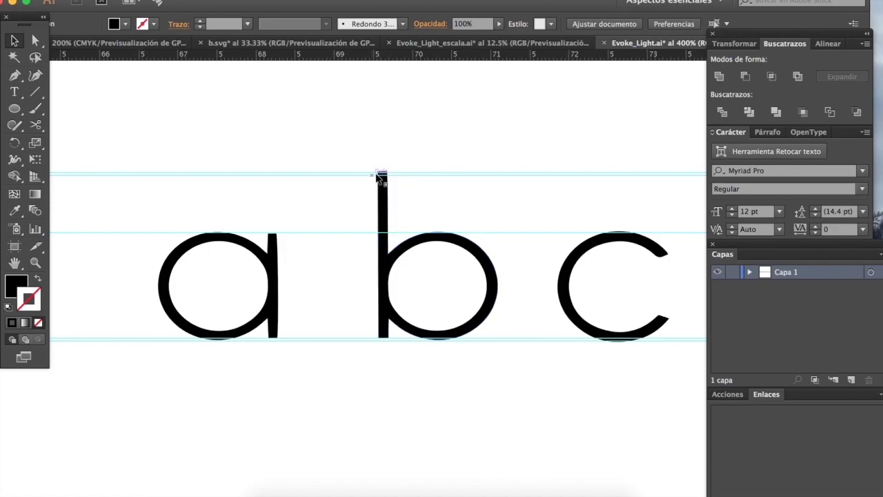
{"action": "scroll", "coordinate": [440, 296], "scroll_direction": "down", "scroll_amount": 1}
{"action": "scroll", "coordinate": [439, 297], "scroll_direction": "left", "scroll_amount": 10}
{"action": "scroll", "coordinate": [439, 296], "scroll_direction": "down", "scroll_amount": 2}
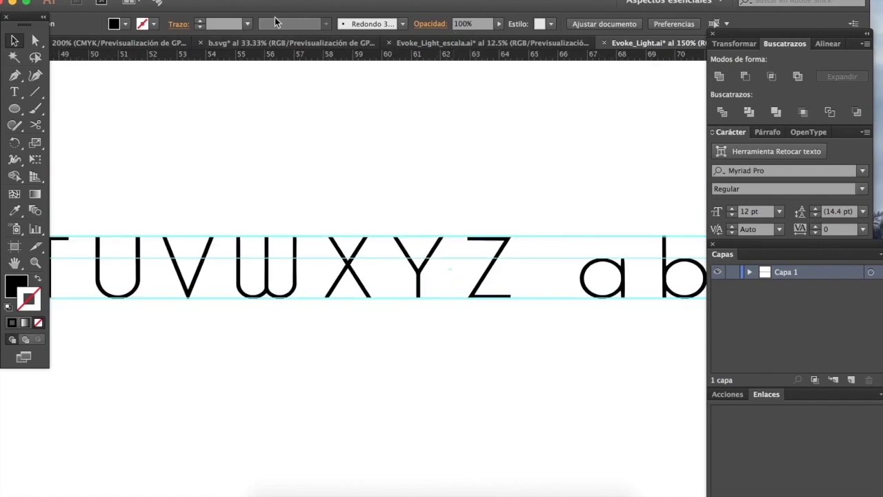
Step: Switch to FontForge and open the Save as dialog for the finished font, with Glifos as the destination folder
{"action": "left_click", "coordinate": [375, 487]}
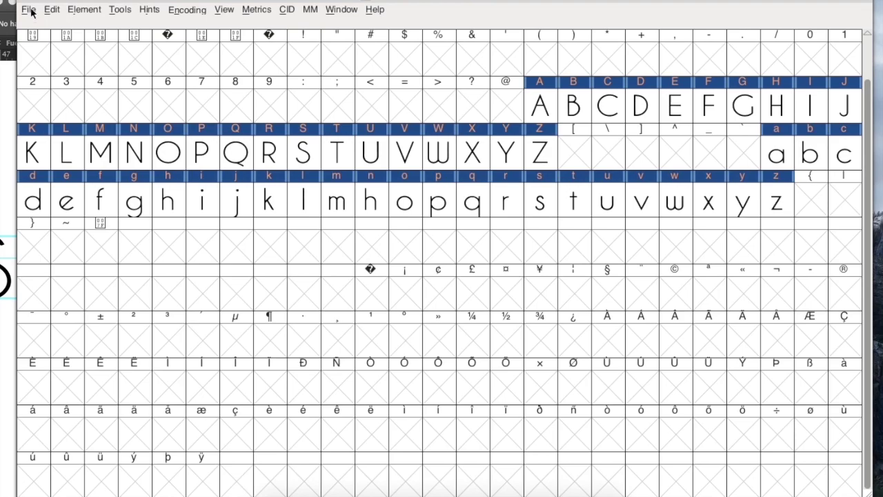
{"action": "left_click", "coordinate": [29, 10]}
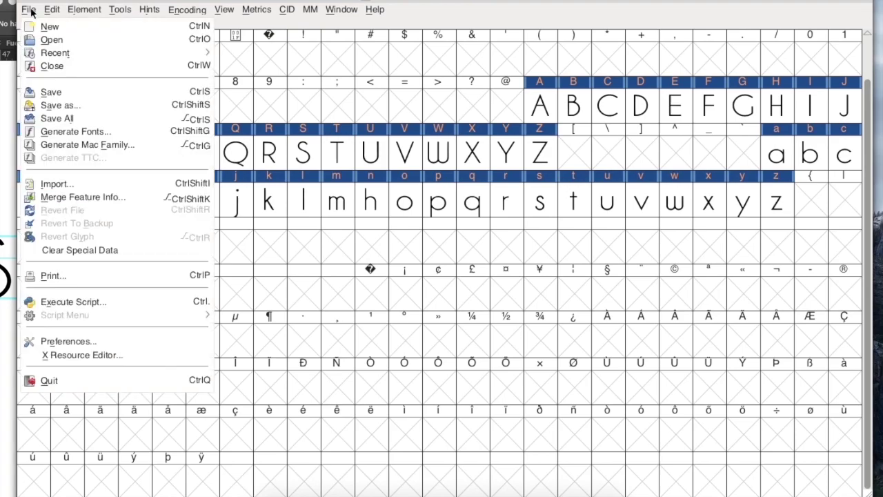
{"action": "left_click", "coordinate": [58, 105]}
{"action": "left_click_drag", "start_coordinate": [408, 148], "coordinate": [297, 105]}
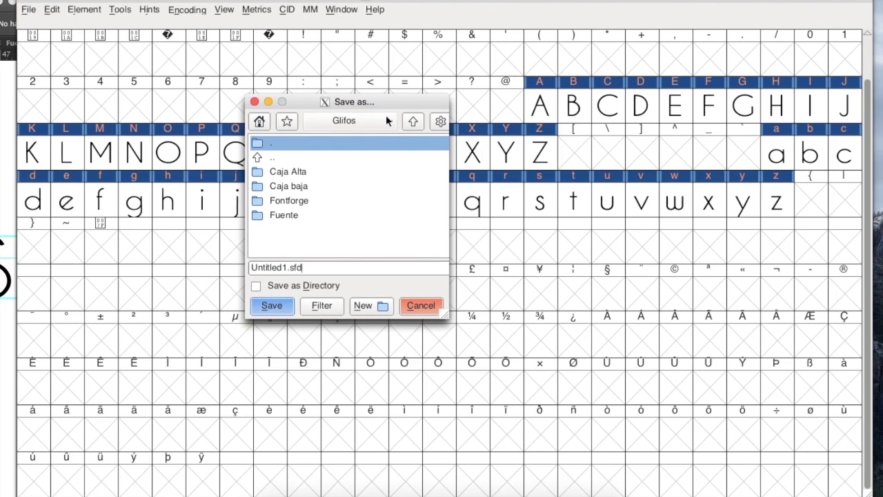
{"action": "left_click", "coordinate": [327, 121]}
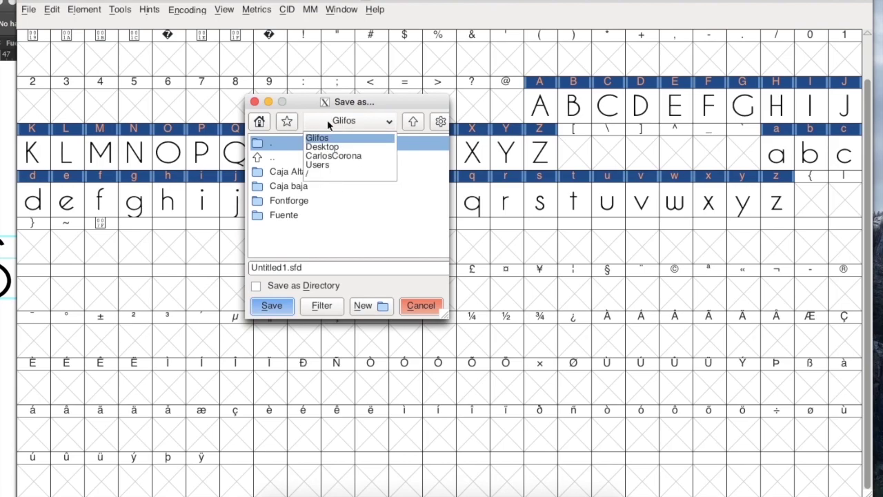
{"action": "left_click", "coordinate": [305, 108]}
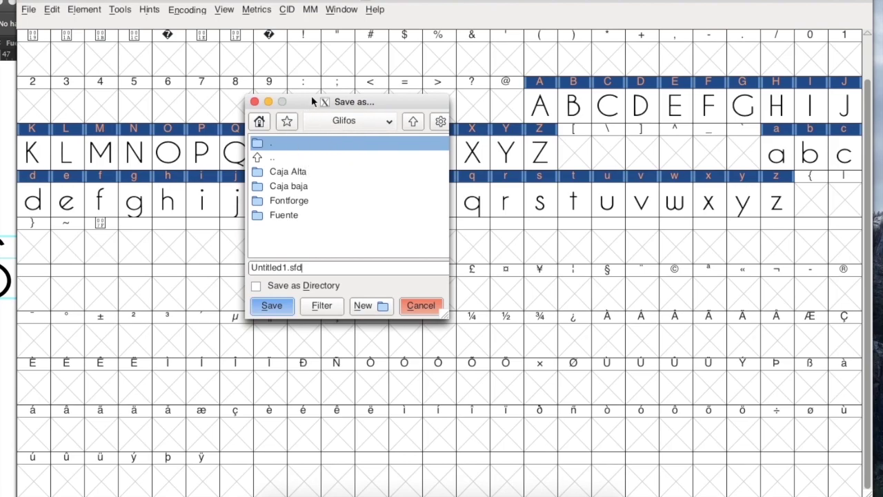
{"action": "left_click_drag", "start_coordinate": [302, 105], "coordinate": [295, 76]}
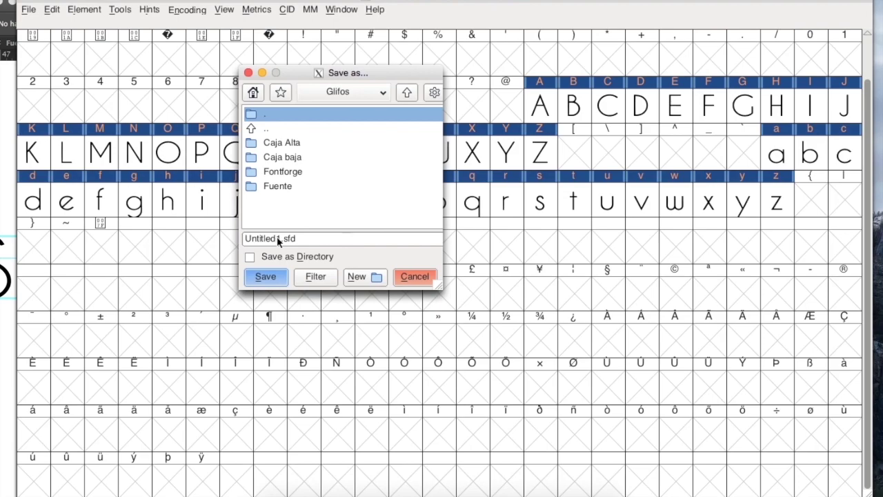
Step: Name the font file Ejemplo.sfd and save it in the Glifos folder
{"action": "key", "text": "BackSpace"}
{"action": "key", "text": "BackSpace"}
{"action": "key", "text": "BackSpace"}
{"action": "key", "text": "BackSpace"}
{"action": "key", "text": "BackSpace"}
{"action": "key", "text": "BackSpace"}
{"action": "key", "text": "BackSpace"}
{"action": "key", "text": "BackSpace"}
{"action": "key", "text": "BackSpace"}
{"action": "key", "text": "BackSpace"}
{"action": "type", "text": "Ejemplo."}
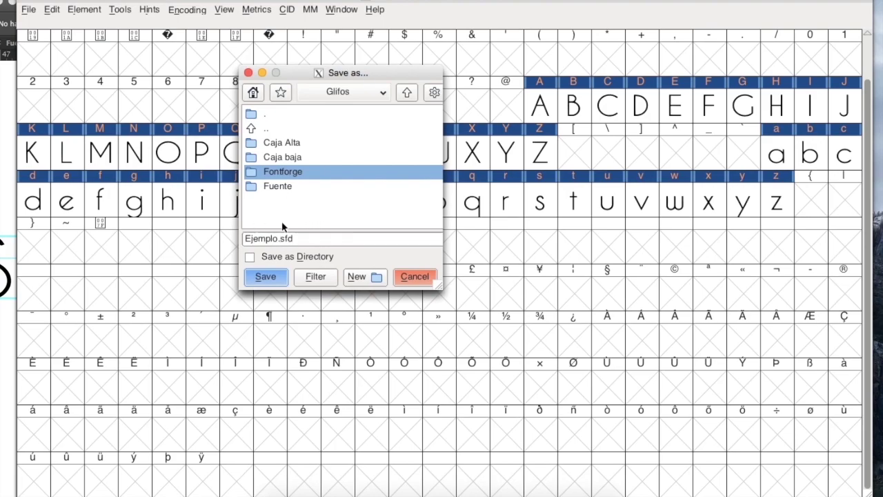
{"action": "left_click", "coordinate": [266, 278]}
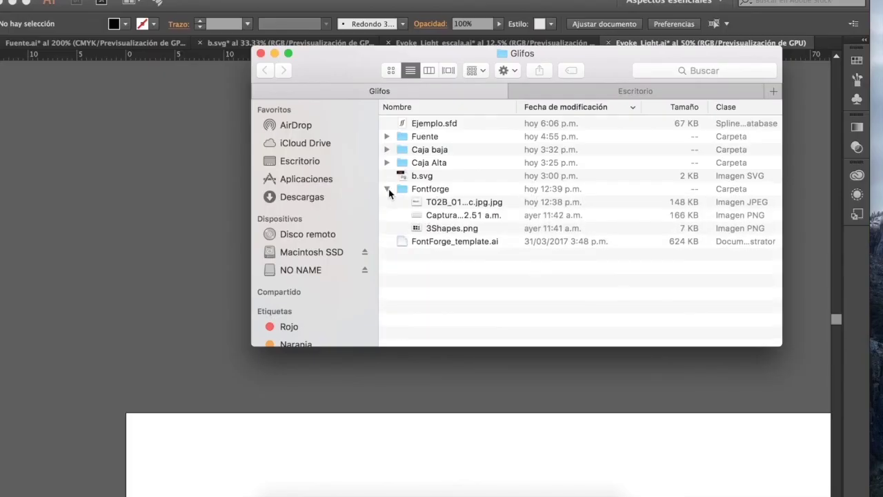
Step: Try to open Ejemplo.sfd from the Glifos folder in Finder, collapsing the Fontforge folder and checking the glyph grid in FontForge
{"action": "left_click", "coordinate": [387, 189]}
{"action": "left_click", "coordinate": [424, 126]}
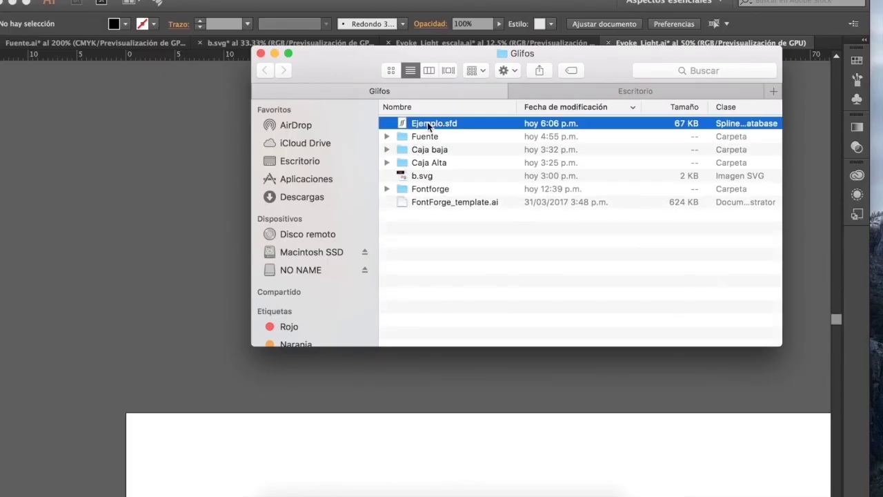
{"action": "double_click", "coordinate": [428, 126]}
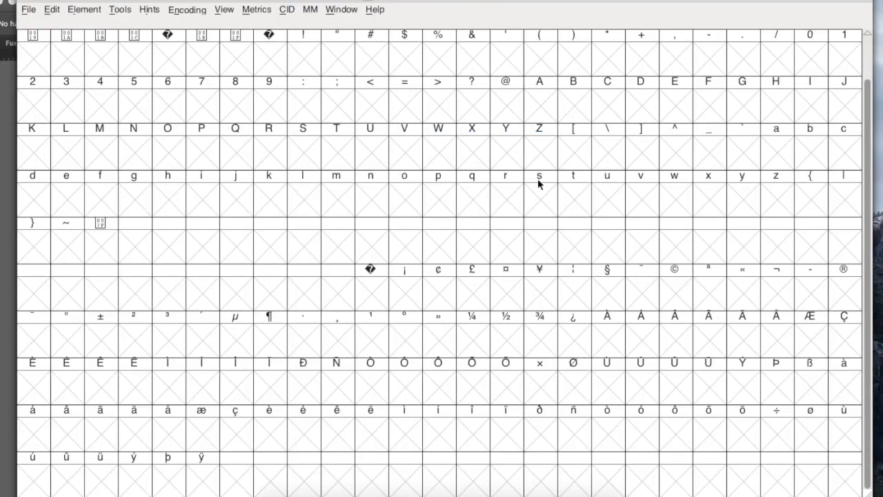
{"action": "scroll", "coordinate": [540, 179], "scroll_direction": "up", "scroll_amount": 1}
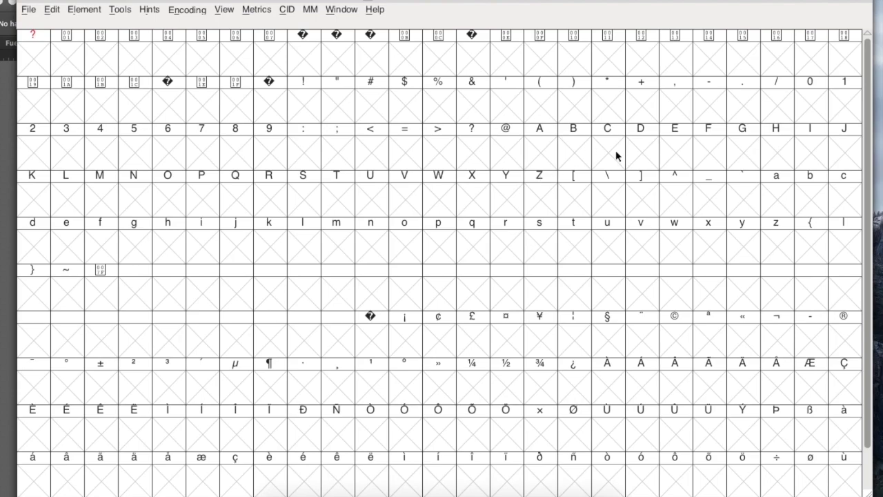
{"action": "scroll", "coordinate": [616, 149], "scroll_direction": "down", "scroll_amount": 1}
{"action": "scroll", "coordinate": [616, 145], "scroll_direction": "up", "scroll_amount": 1}
{"action": "scroll", "coordinate": [635, 102], "scroll_direction": "down", "scroll_amount": 1}
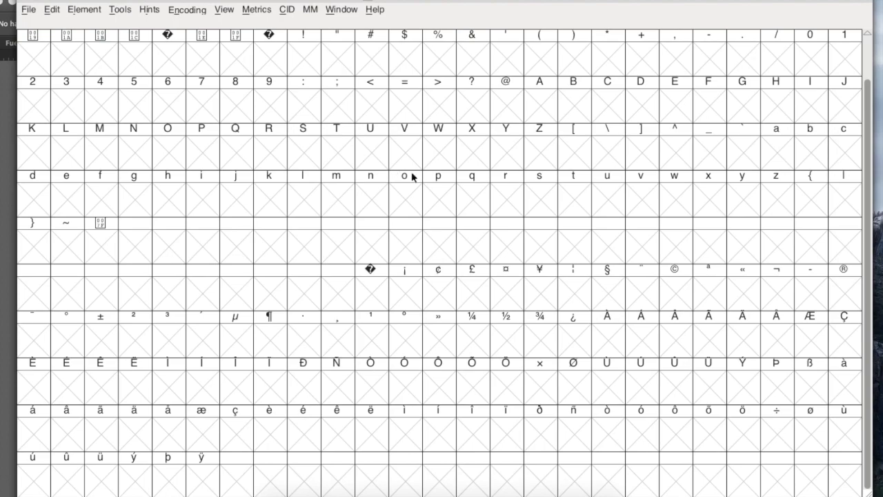
{"action": "scroll", "coordinate": [412, 176], "scroll_direction": "up", "scroll_amount": 1}
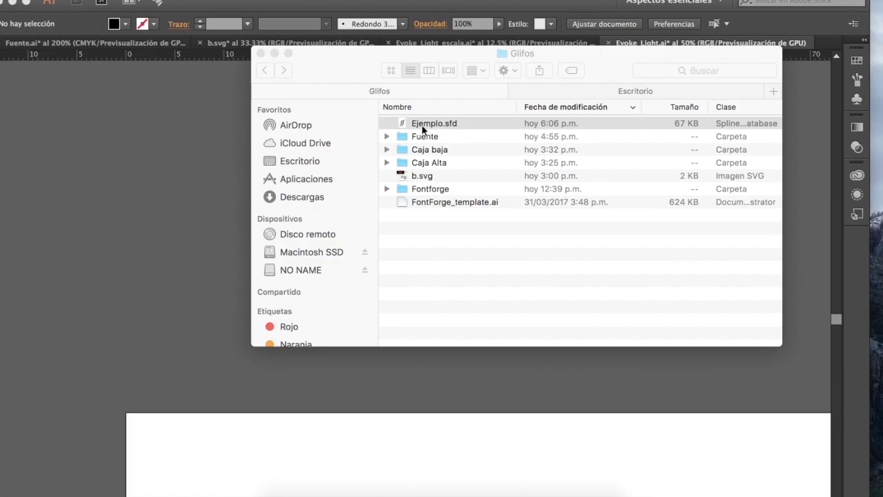
{"action": "double_click", "coordinate": [422, 126]}
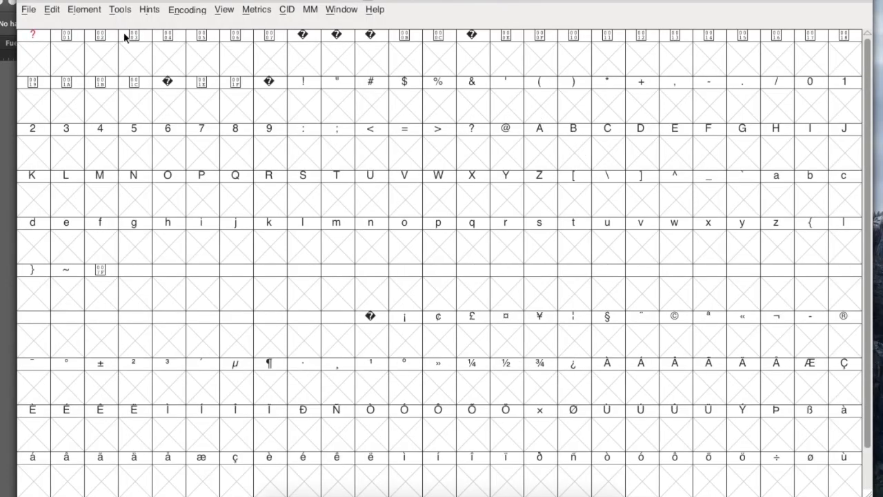
Step: Bring up FontForge's Open Font dialog and filter the Glifos folder by Type3 and by TrueType
{"action": "left_click", "coordinate": [32, 13]}
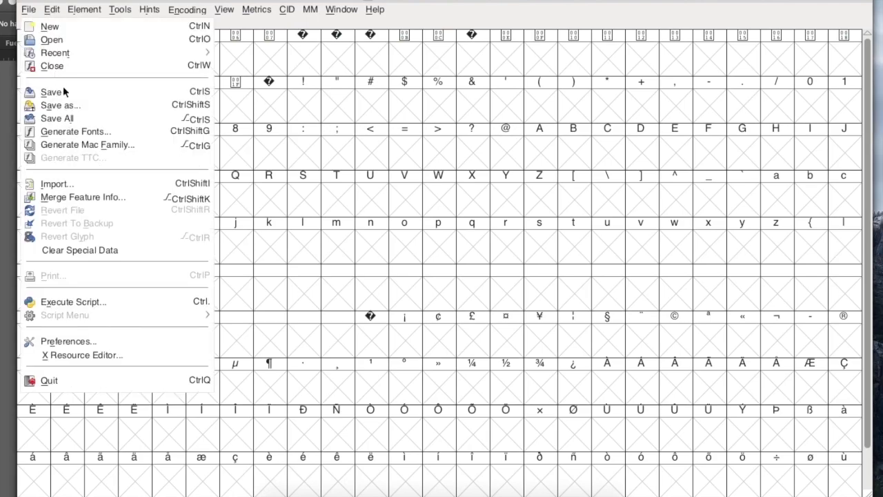
{"action": "left_click", "coordinate": [60, 42]}
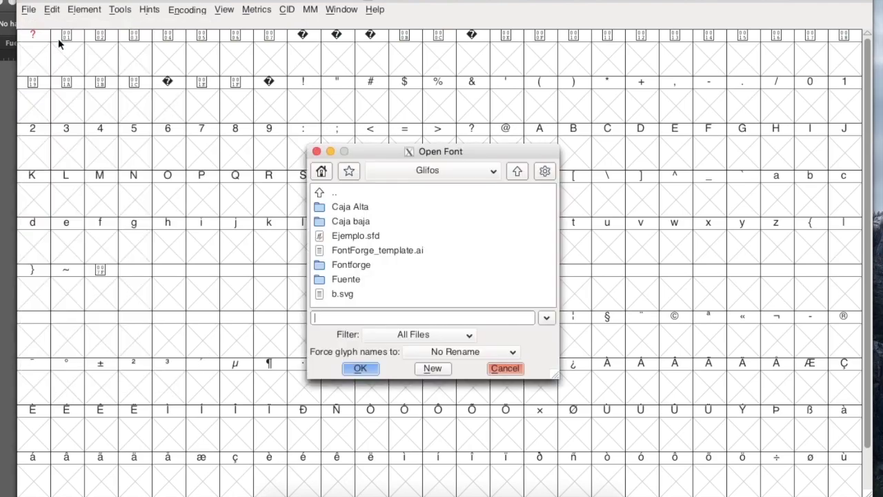
{"action": "left_click", "coordinate": [445, 335]}
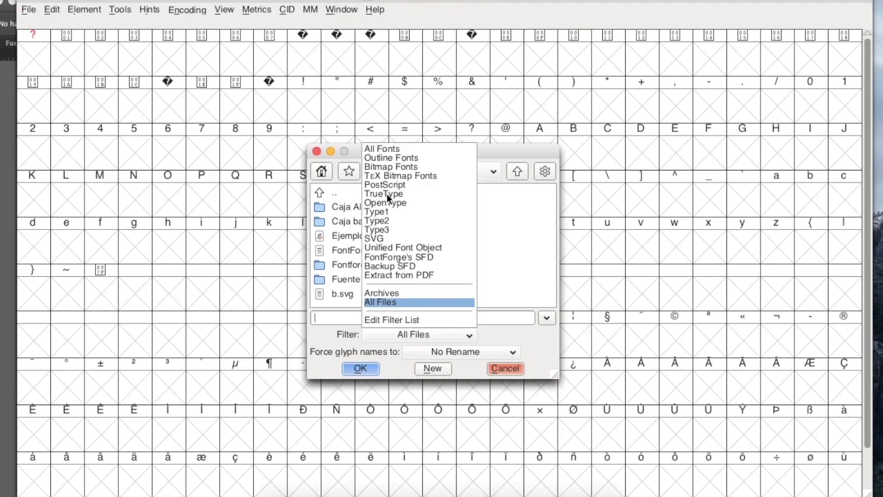
{"action": "left_click", "coordinate": [379, 150]}
{"action": "left_click", "coordinate": [406, 334]}
{"action": "left_click", "coordinate": [387, 177]}
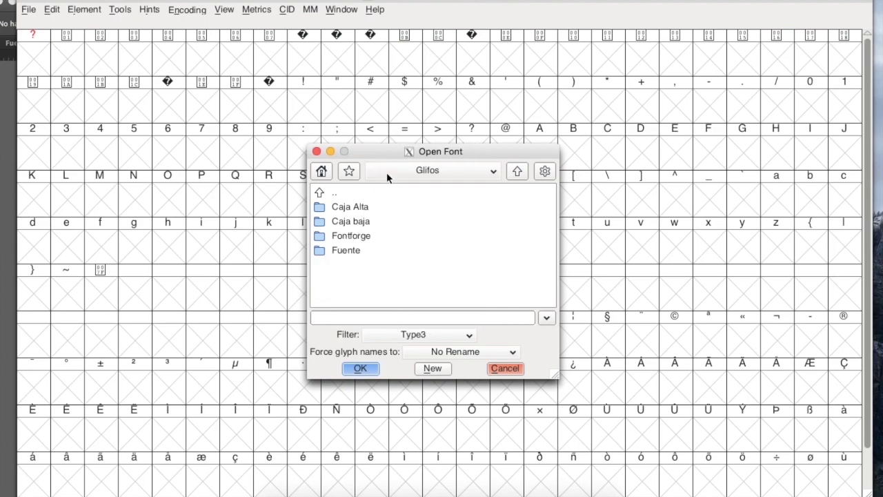
{"action": "left_click", "coordinate": [422, 336]}
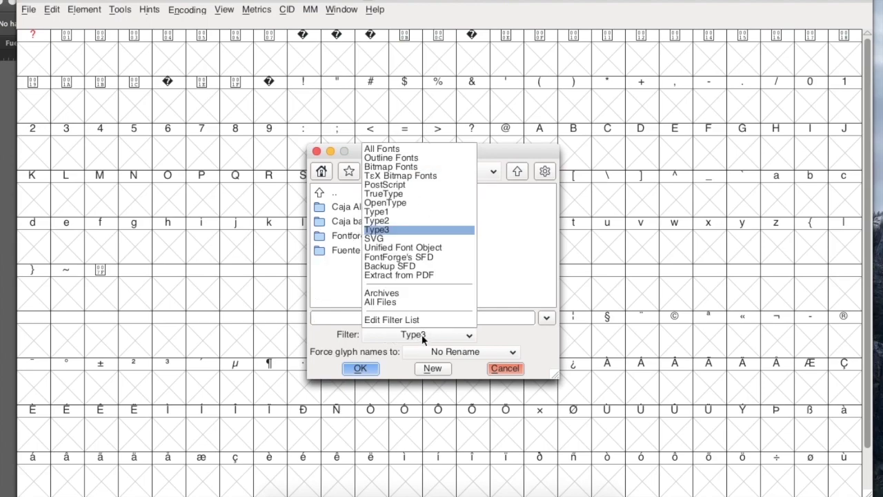
{"action": "left_click", "coordinate": [386, 194]}
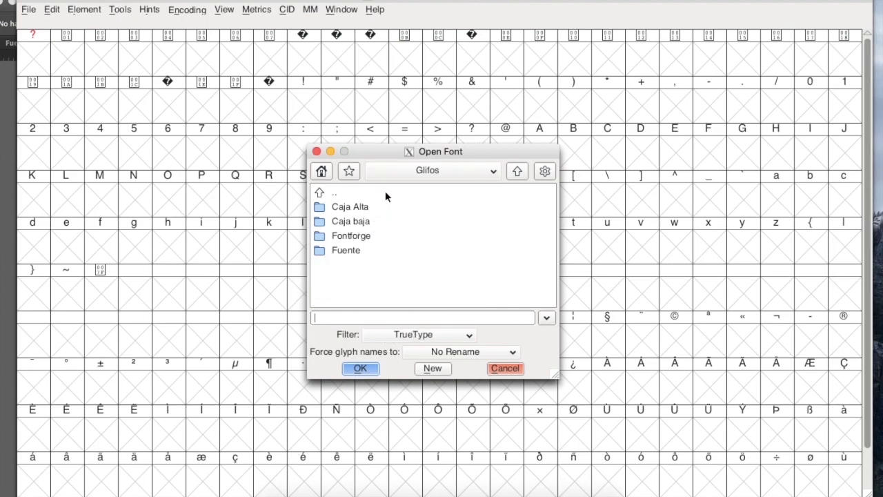
Step: Set the file filter to All Files, open Ejemplo.sfd, and move its window to show the whole glyph grid
{"action": "left_click", "coordinate": [424, 337]}
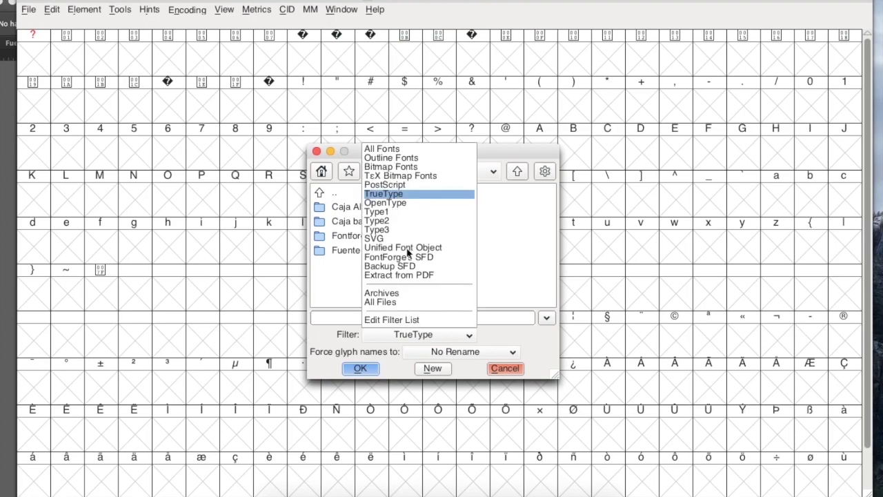
{"action": "left_click", "coordinate": [395, 302]}
{"action": "double_click", "coordinate": [349, 235]}
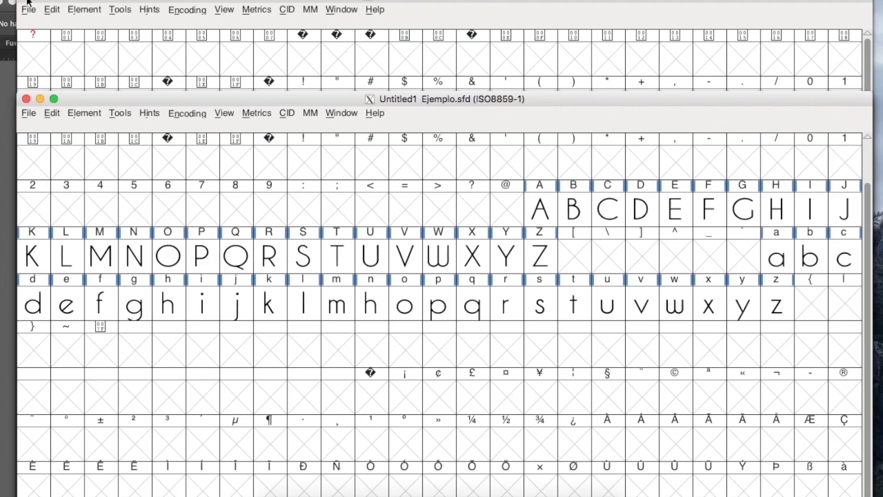
{"action": "left_click", "coordinate": [27, 4]}
{"action": "left_click_drag", "start_coordinate": [273, 102], "coordinate": [271, 16]}
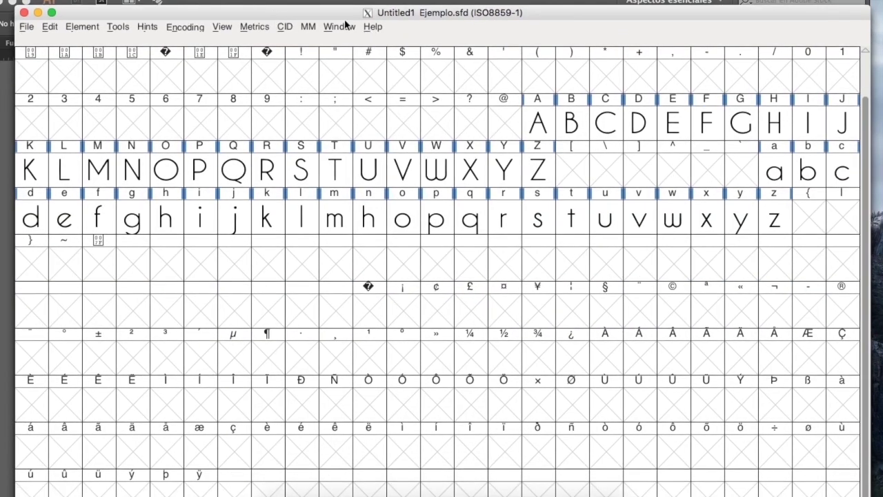
{"action": "left_click_drag", "start_coordinate": [328, 14], "coordinate": [330, 0]}
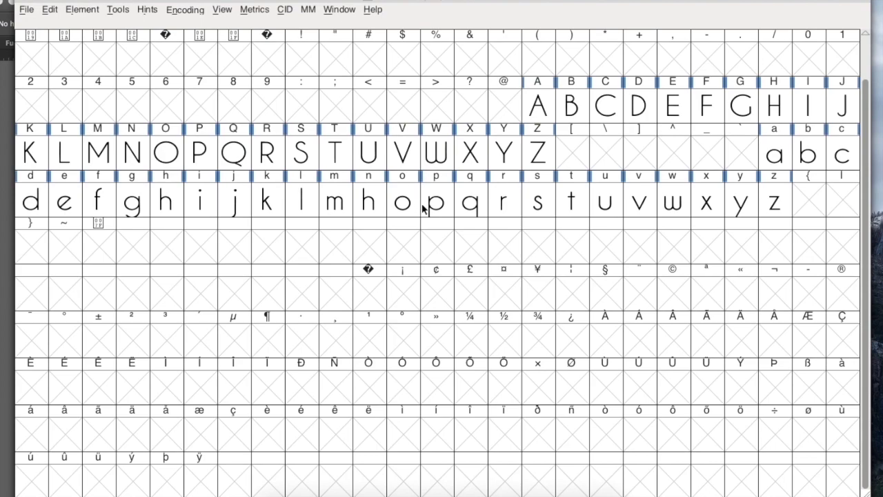